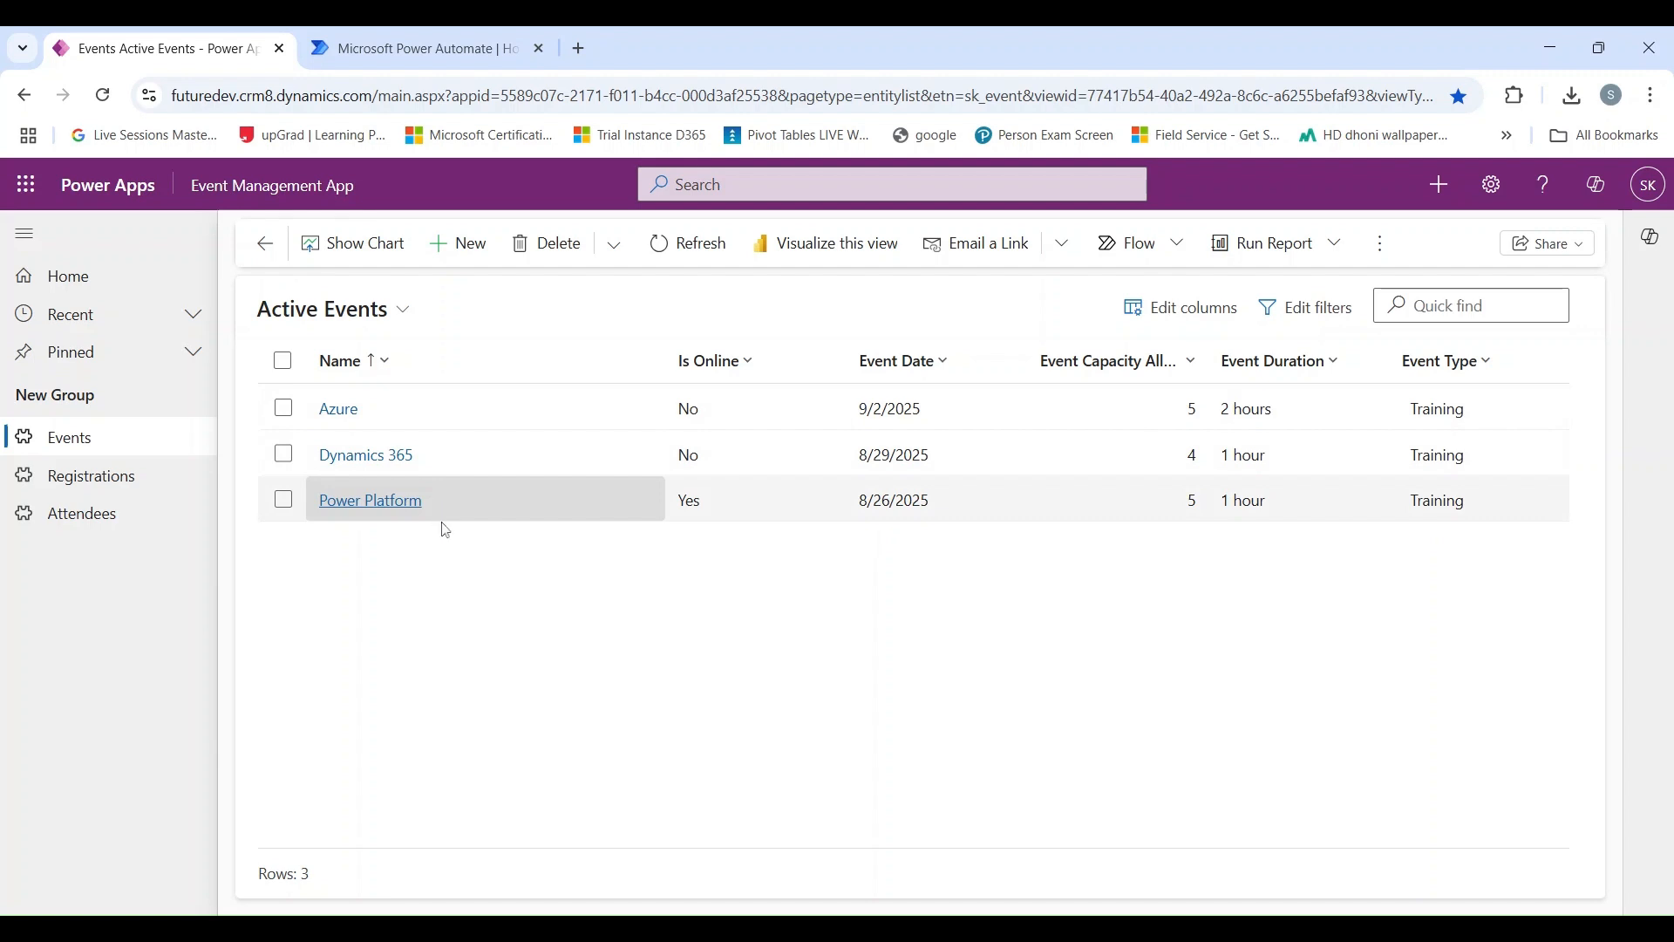
Review the Registrations and Attendees tables, and open the online registration record with pending status.
click(154, 478)
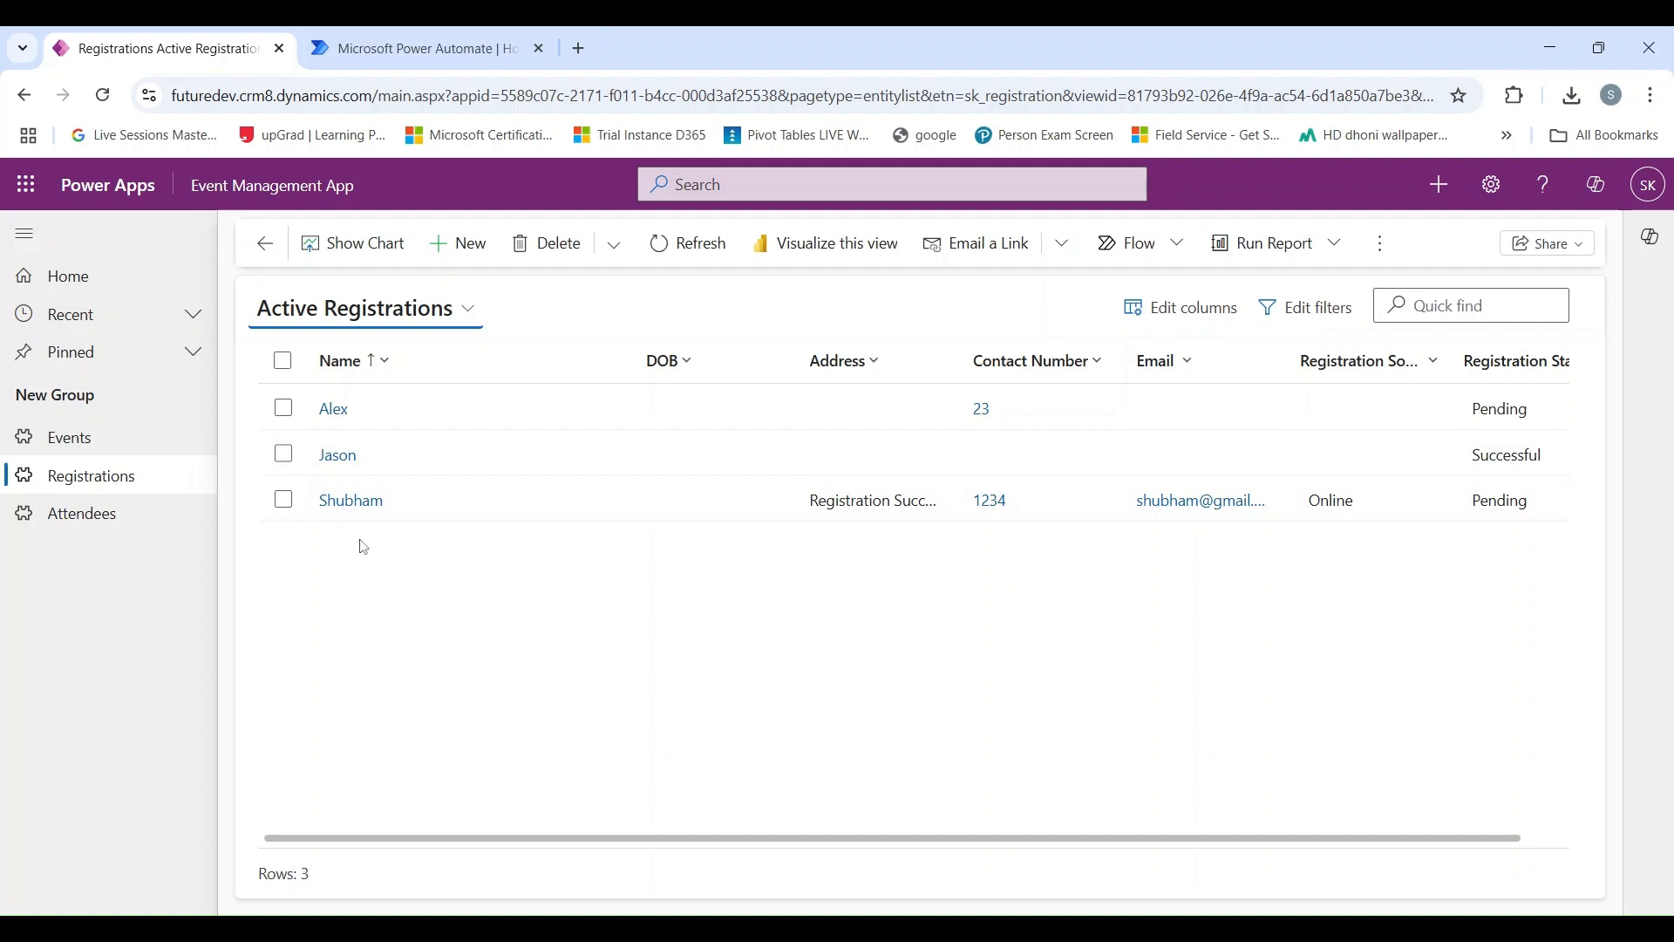
click(131, 524)
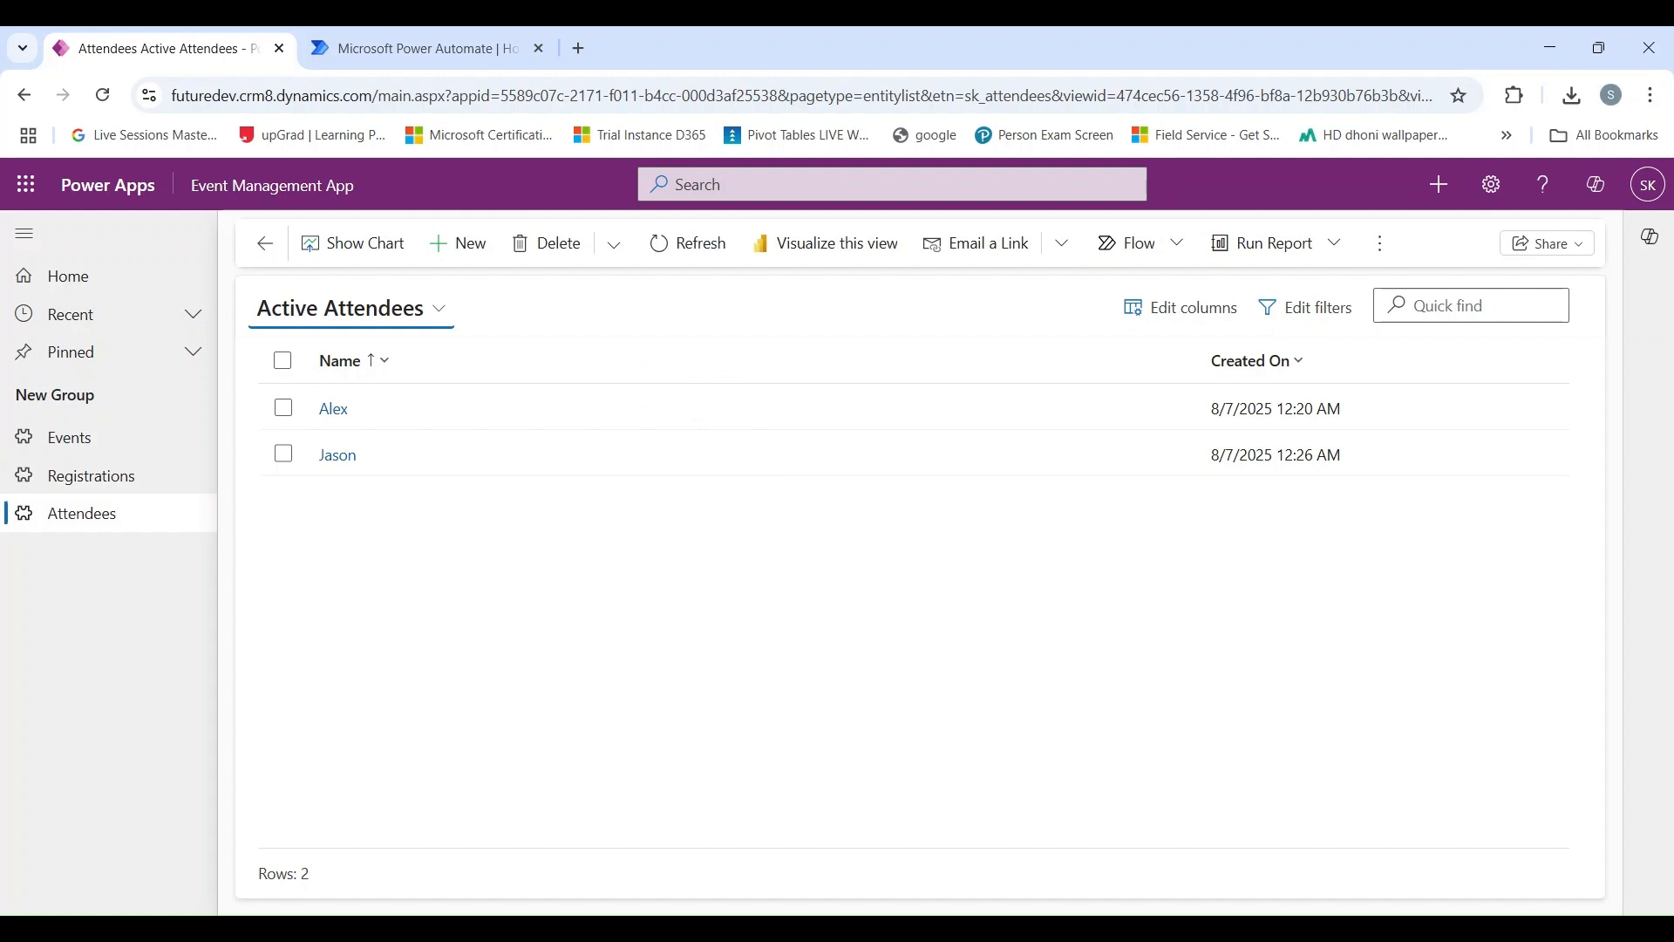
click(159, 481)
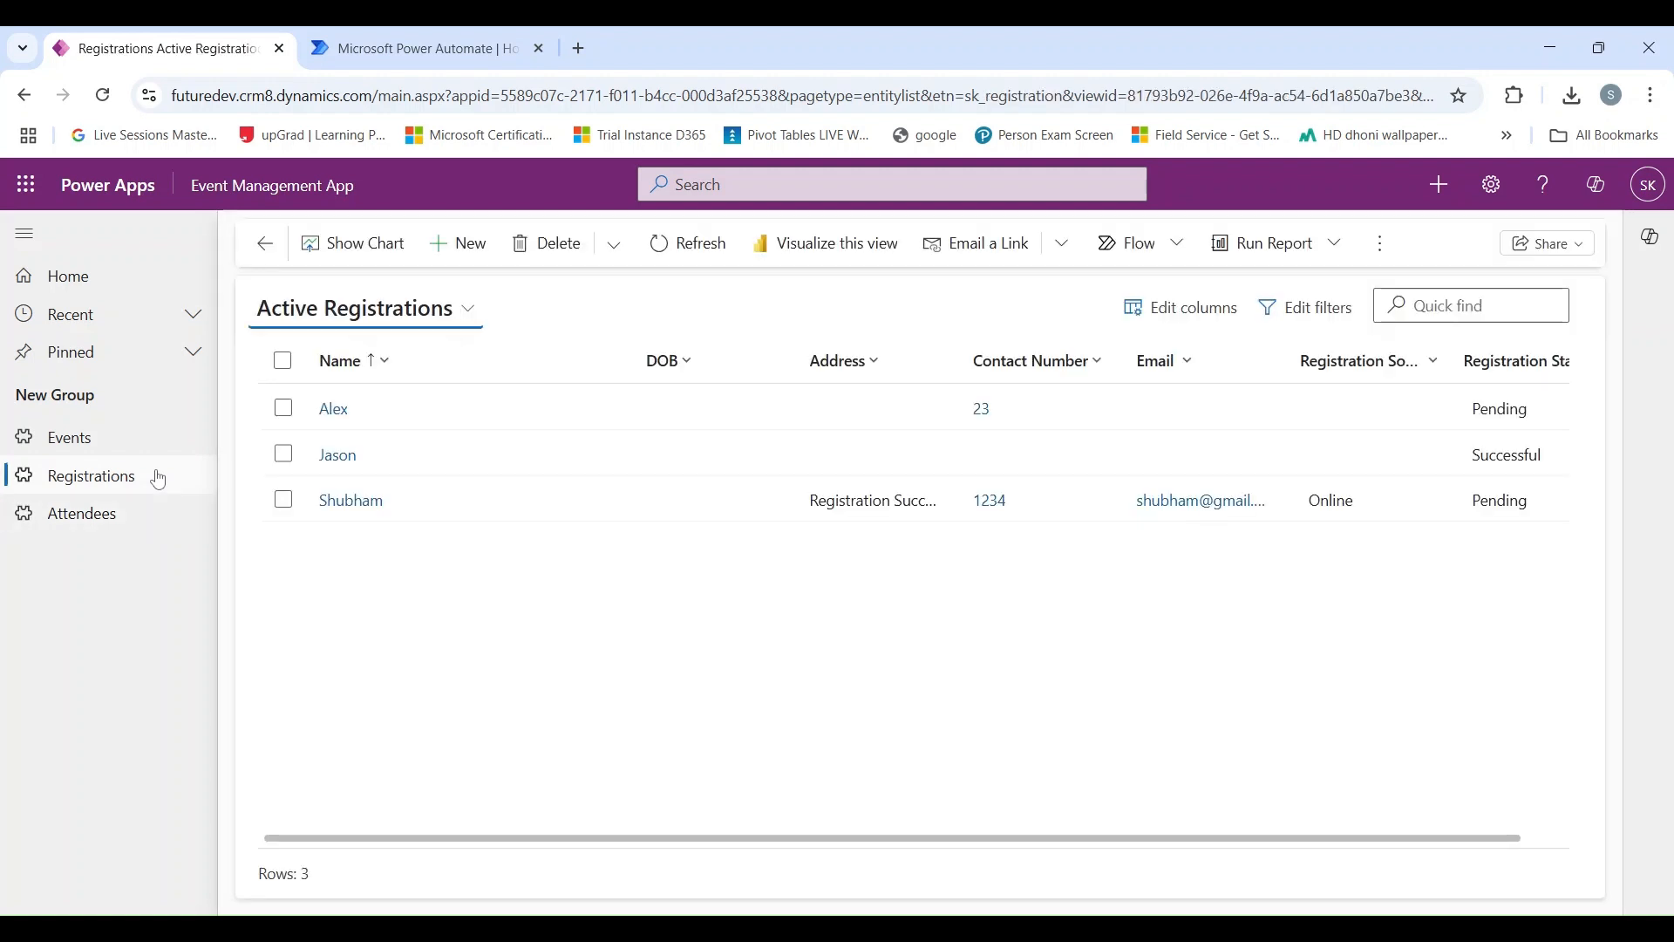
click(349, 501)
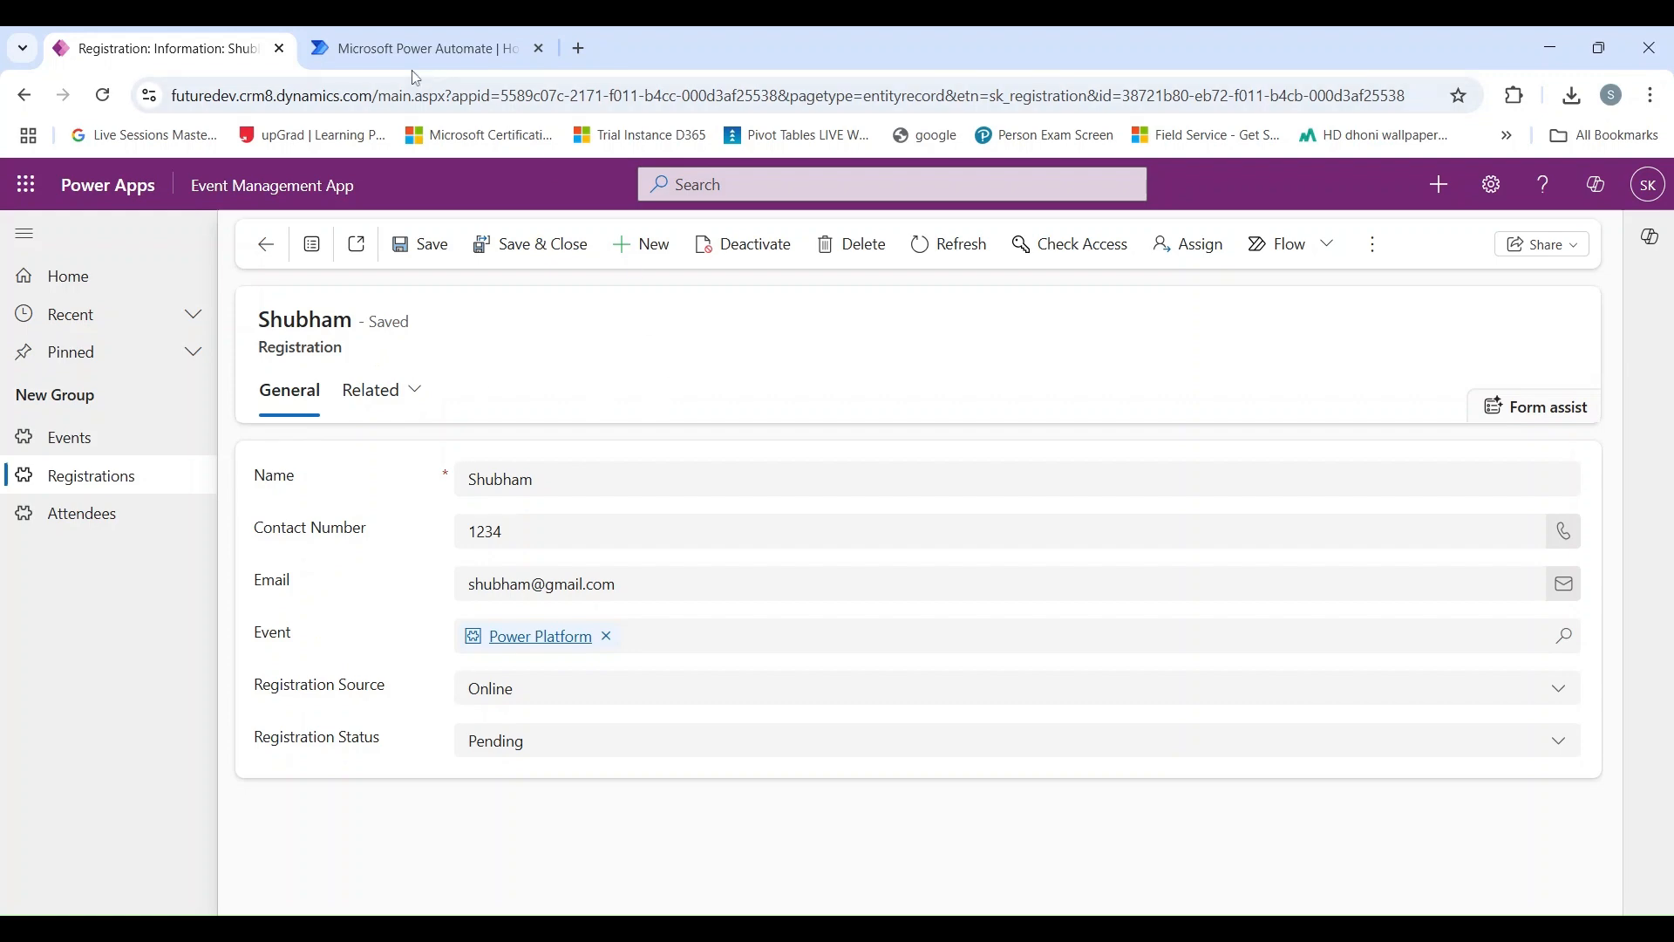
Switch to Power Automate, check that the Future Dev environment is selected, and start a new automated cloud flow.
click(462, 50)
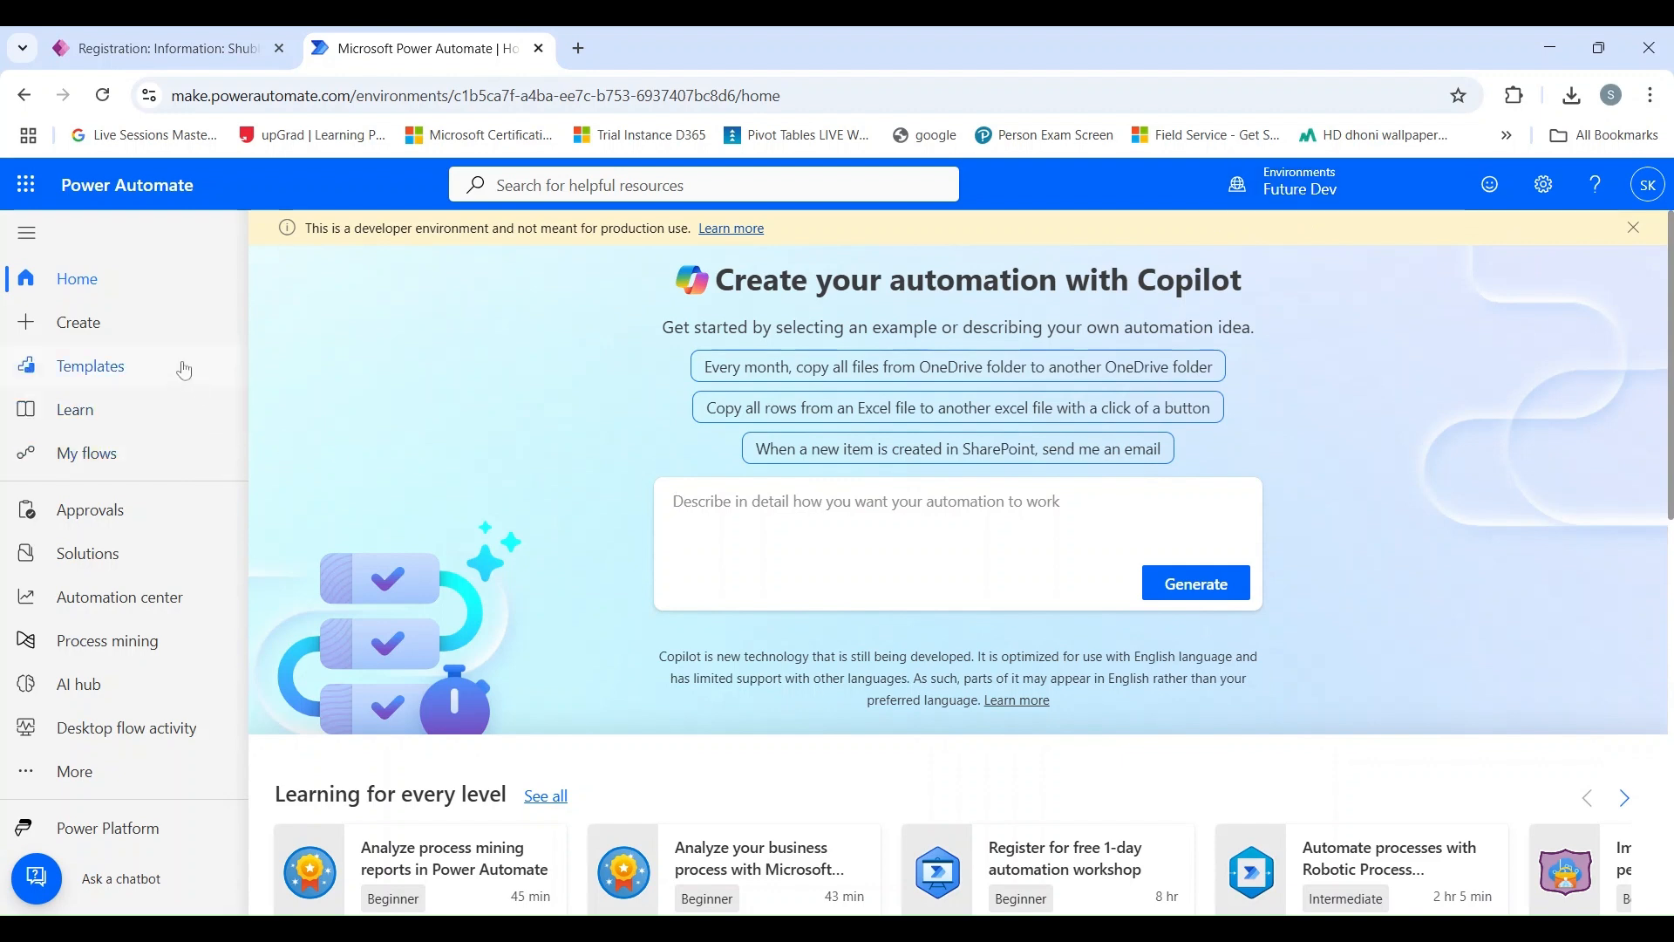
click(1323, 188)
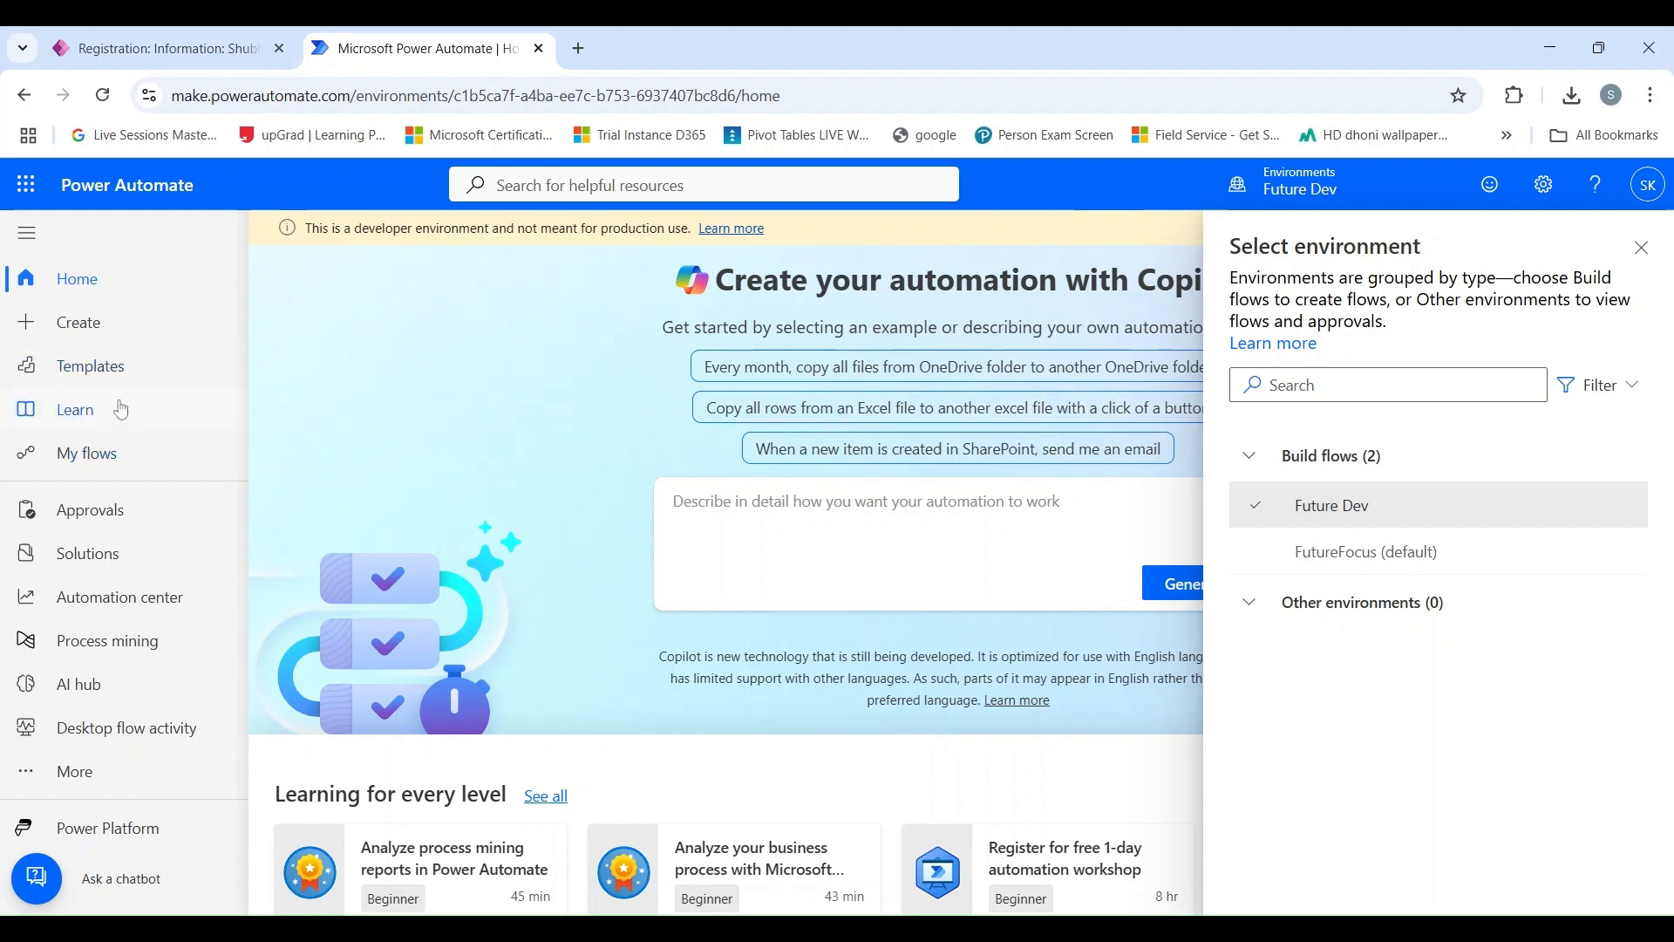
click(115, 335)
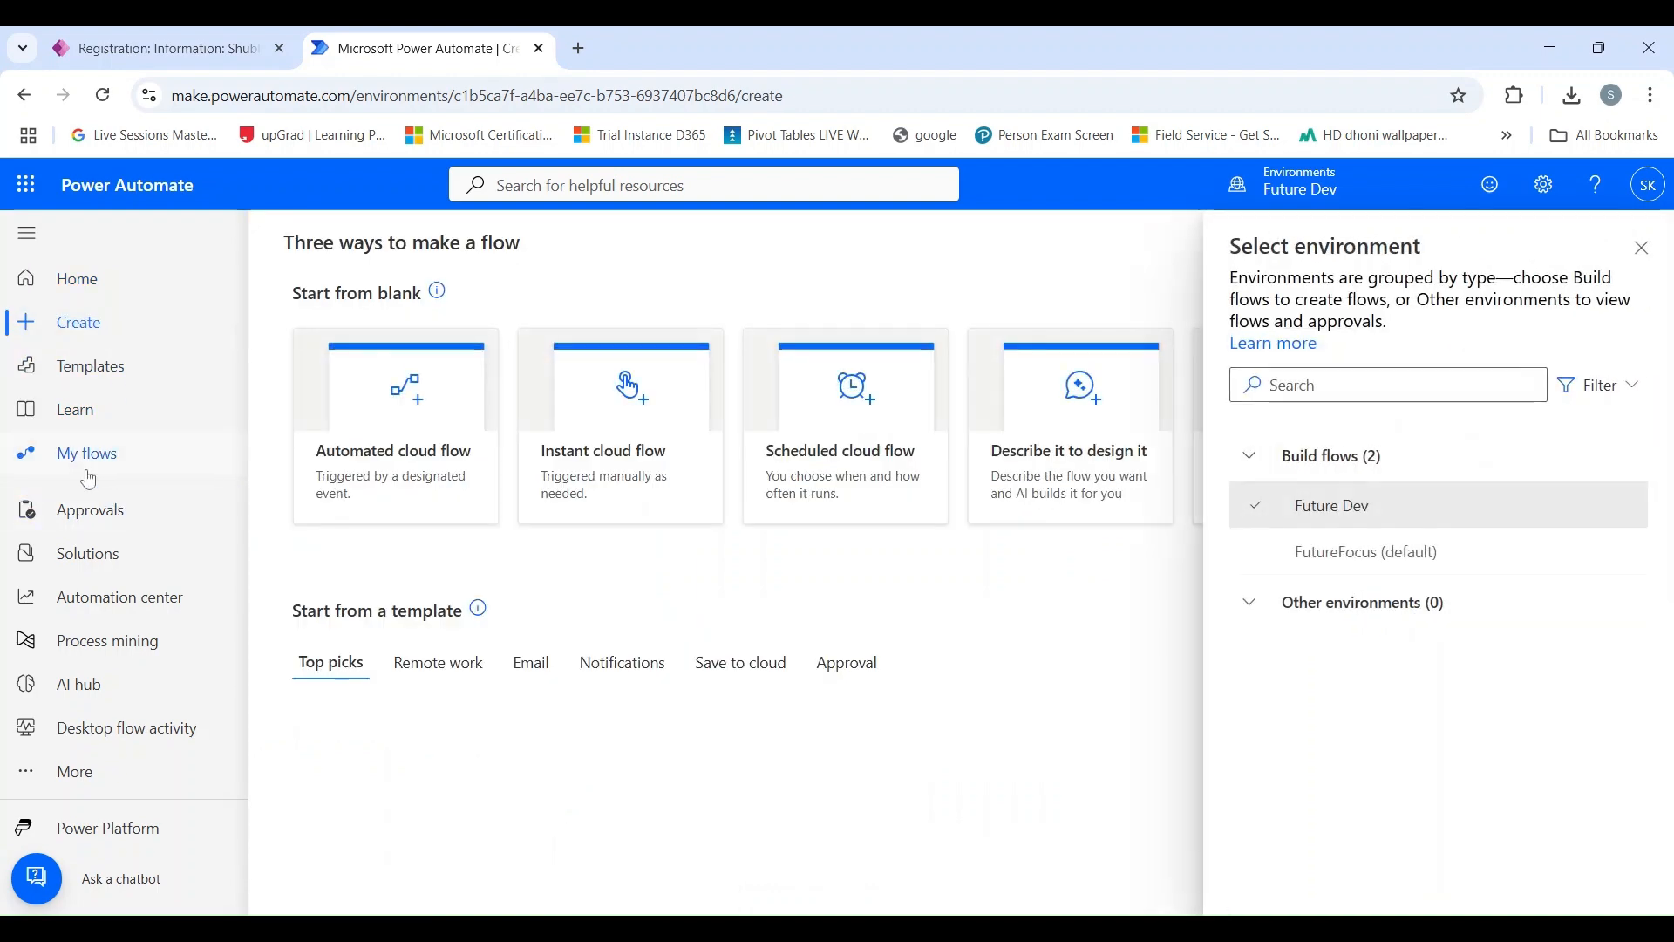
click(1642, 247)
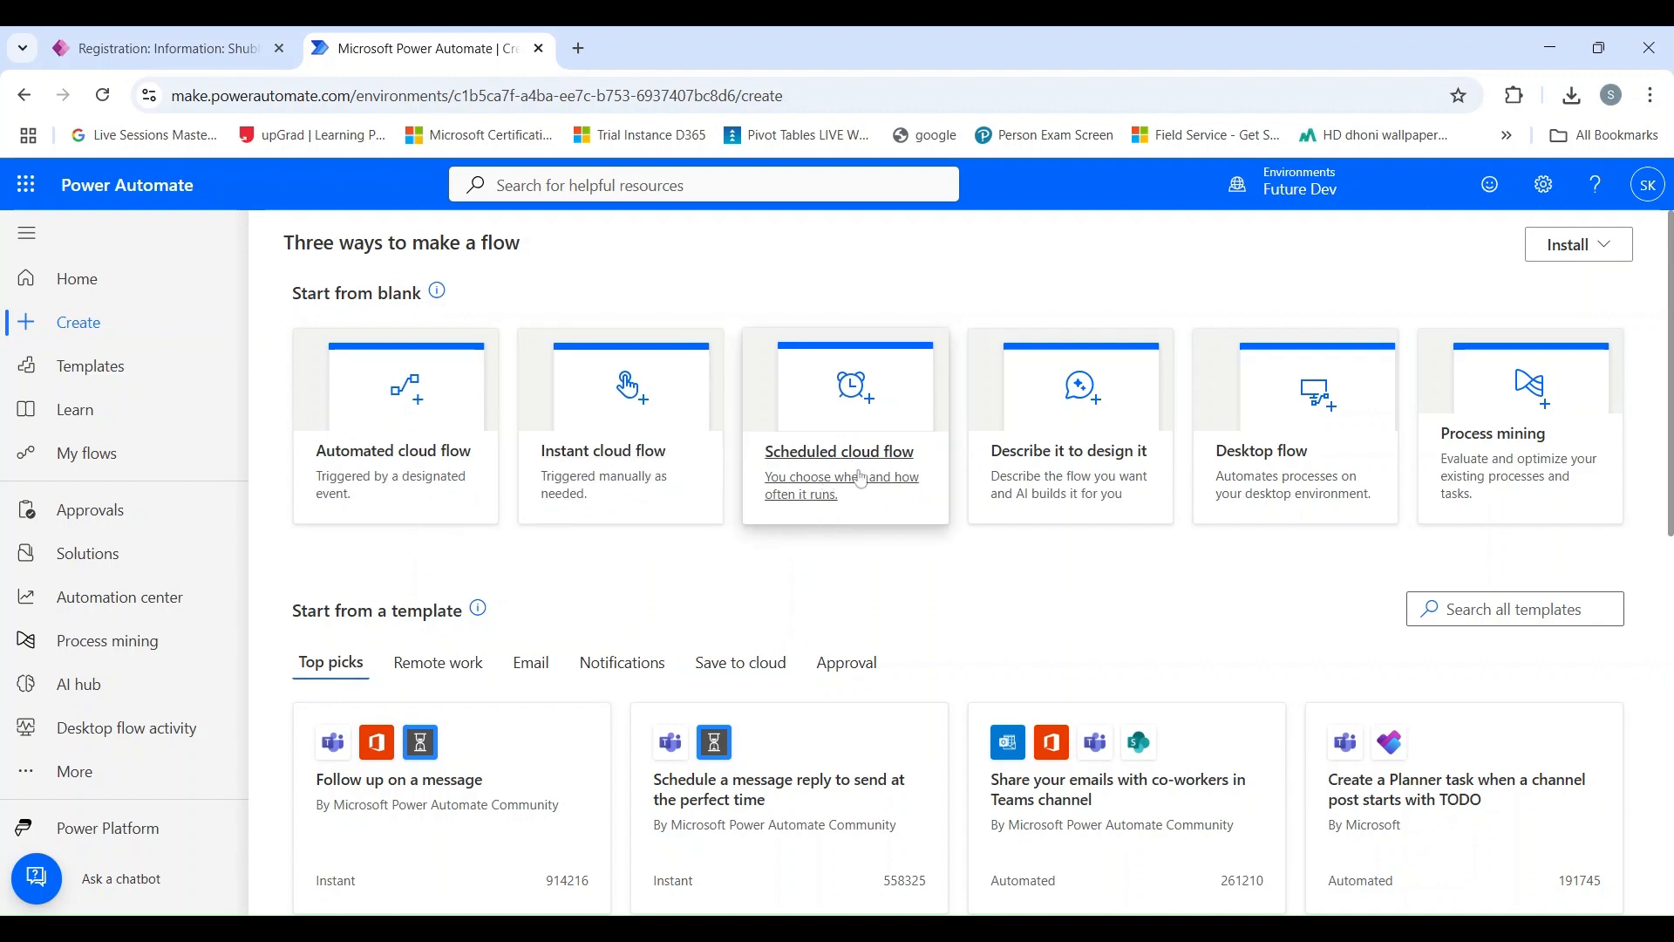
click(400, 463)
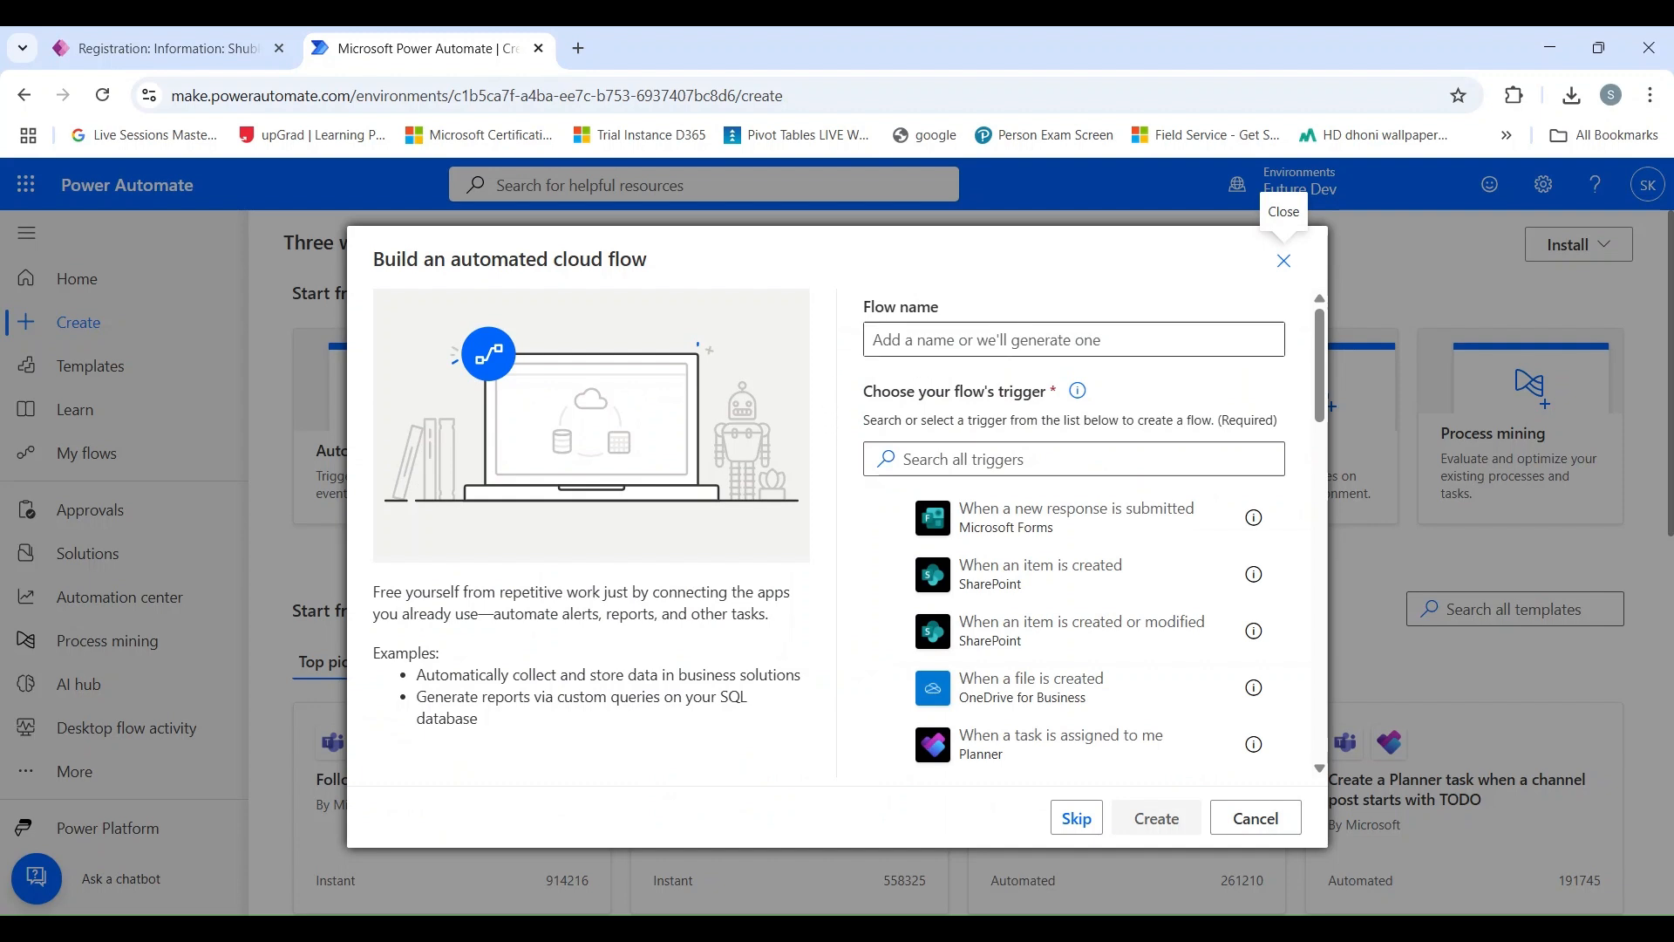
Name the flow "Create Attendee after Registration".
click(1046, 340)
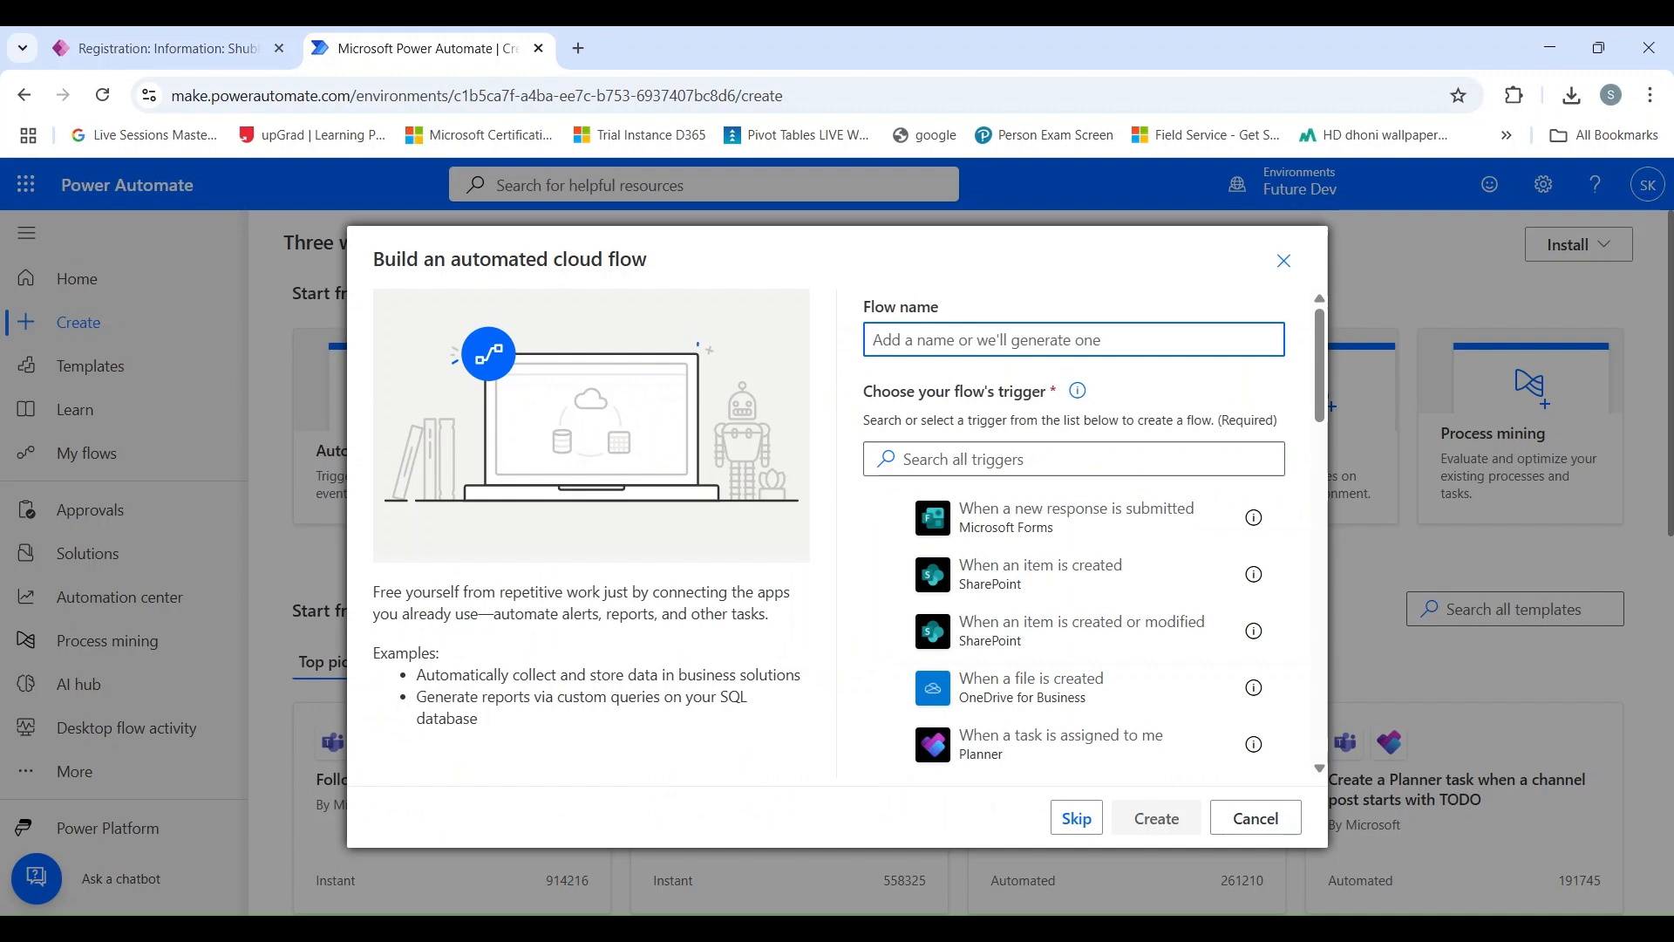
text(Create )
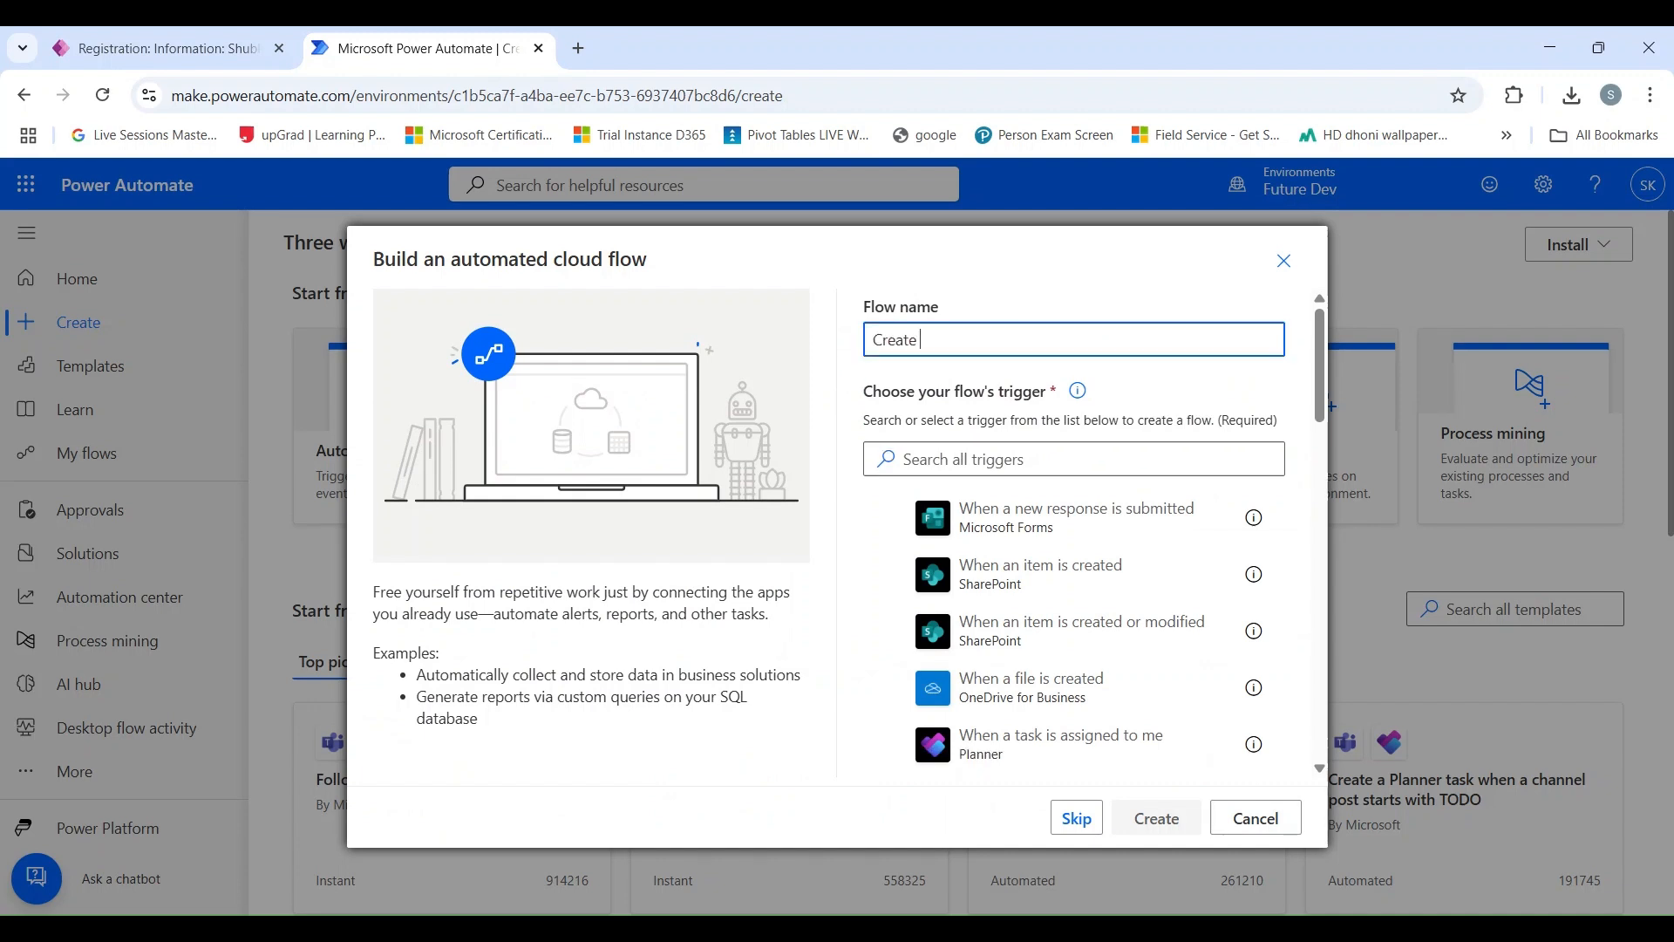
text(Rep)
key(BackSpace)
key(BackSpace)
text(A)
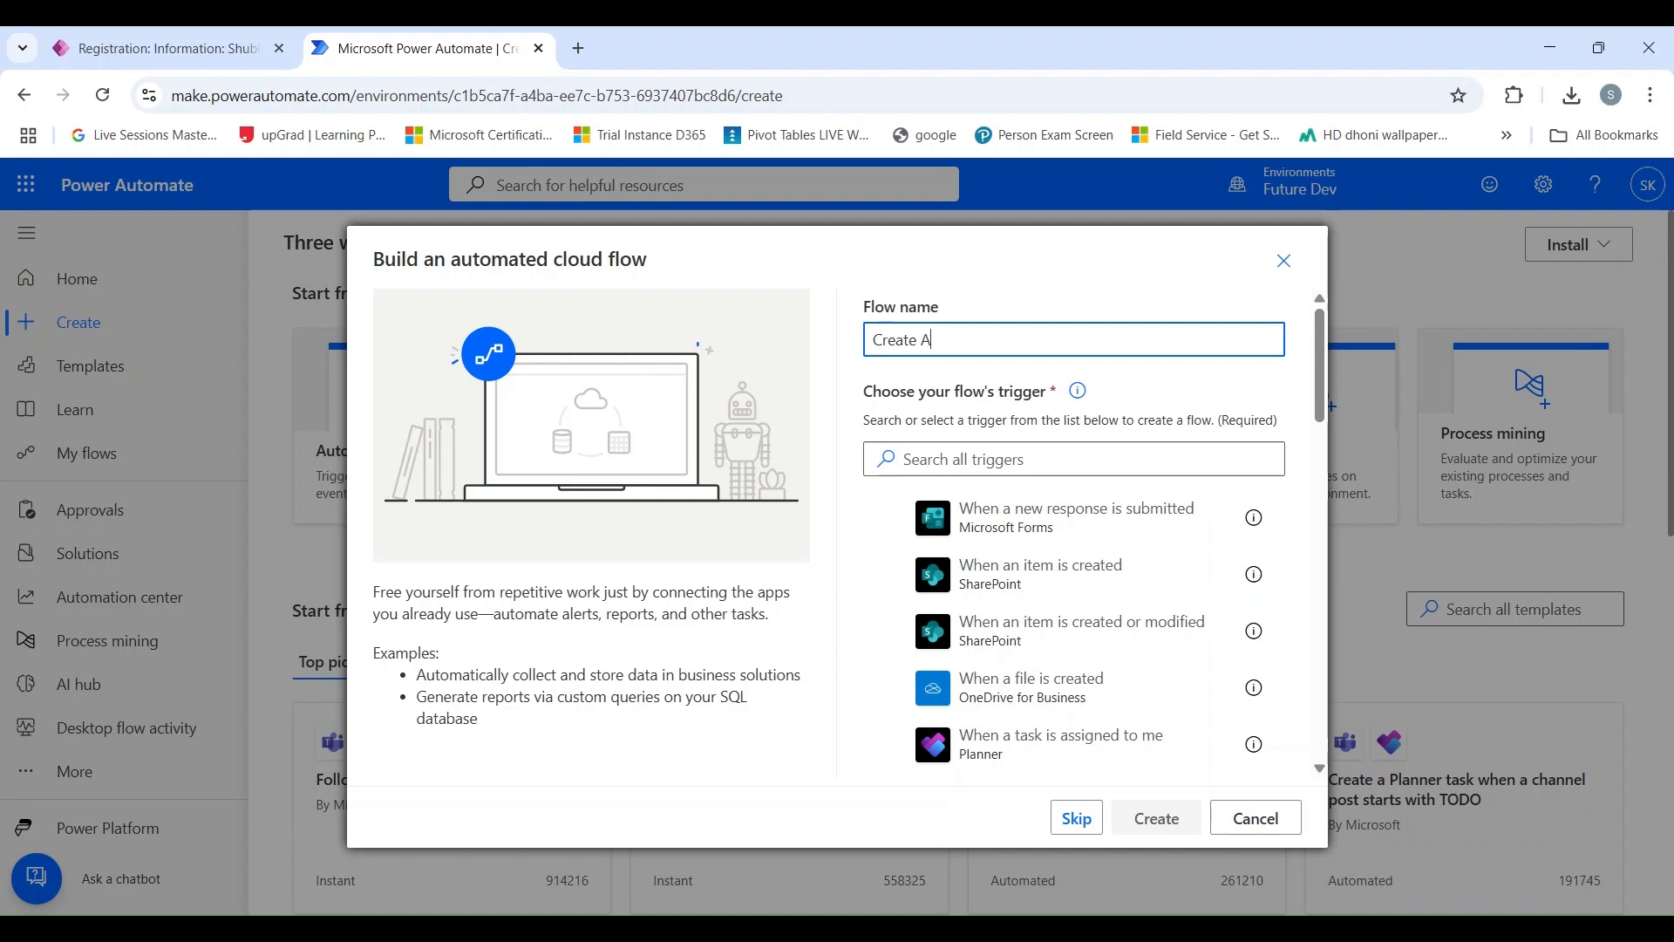
text(ttendee after Registration)
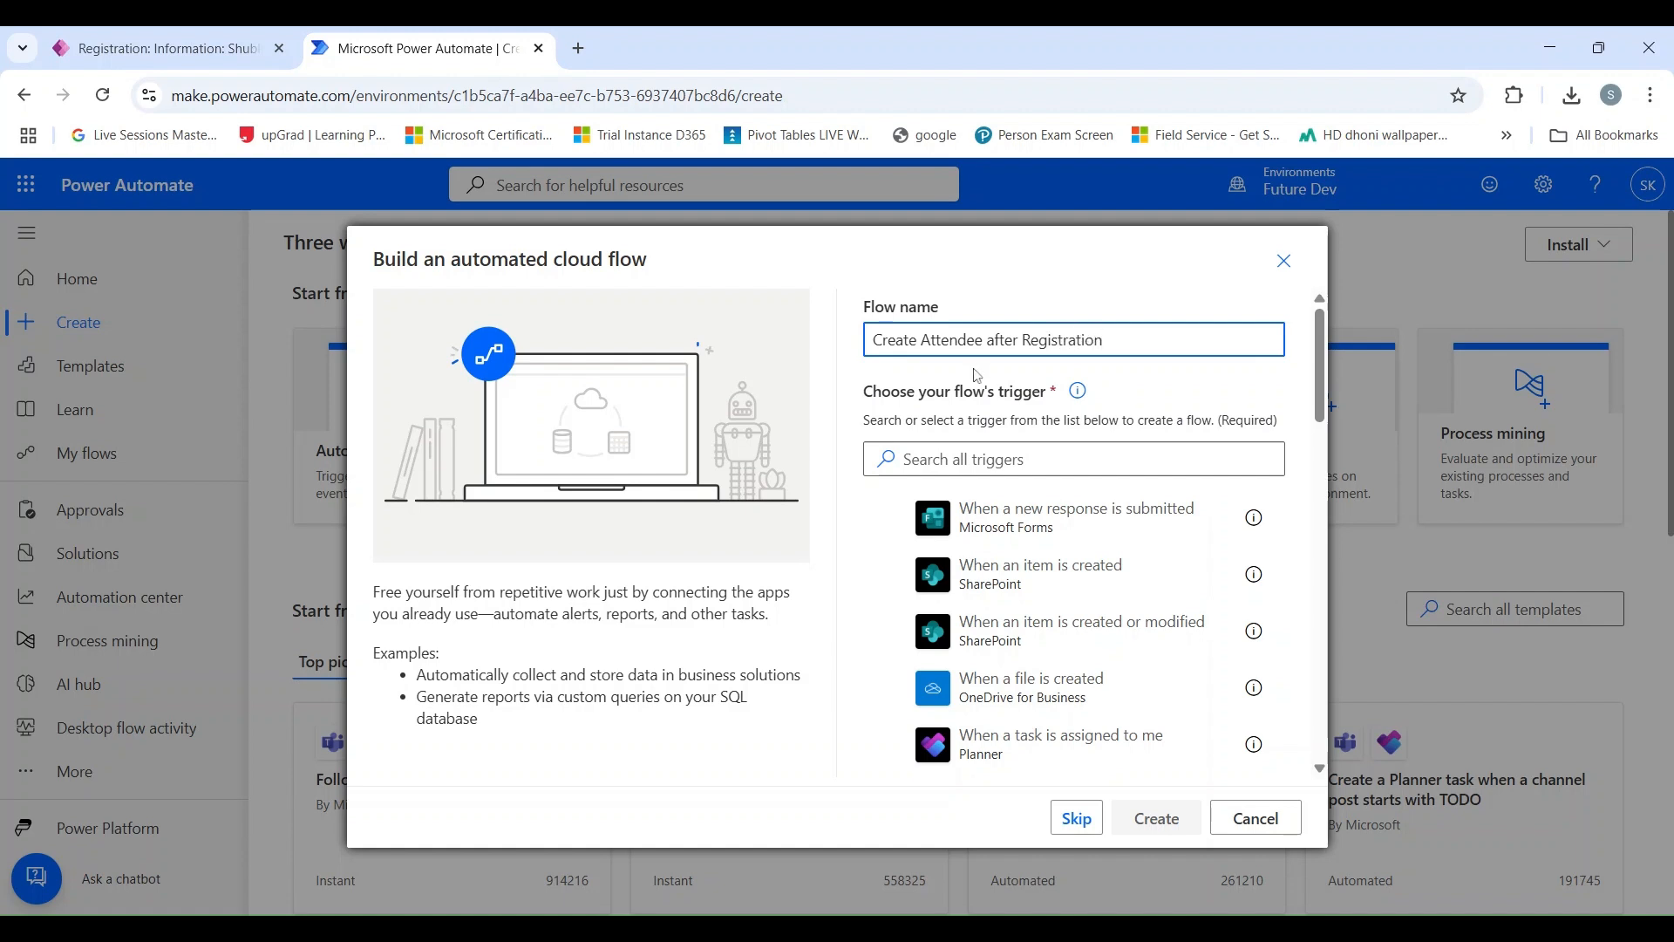
Find the Microsoft Dataverse trigger "When a row is added, modified or deleted" and create the flow with it.
click(983, 457)
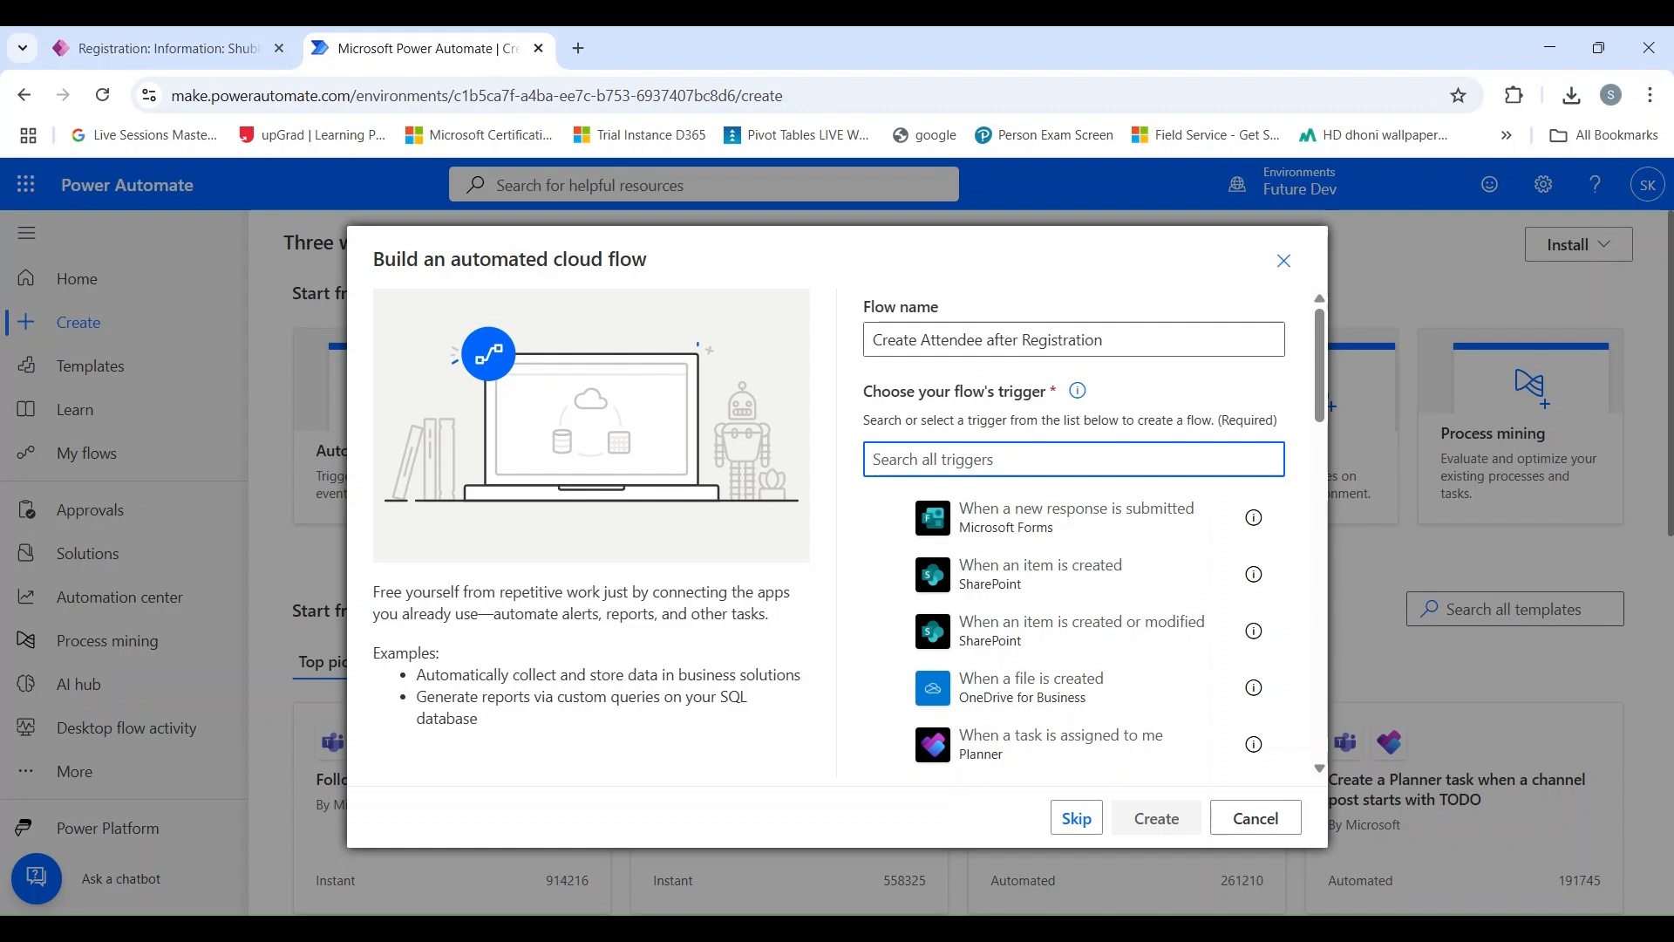
text(d)
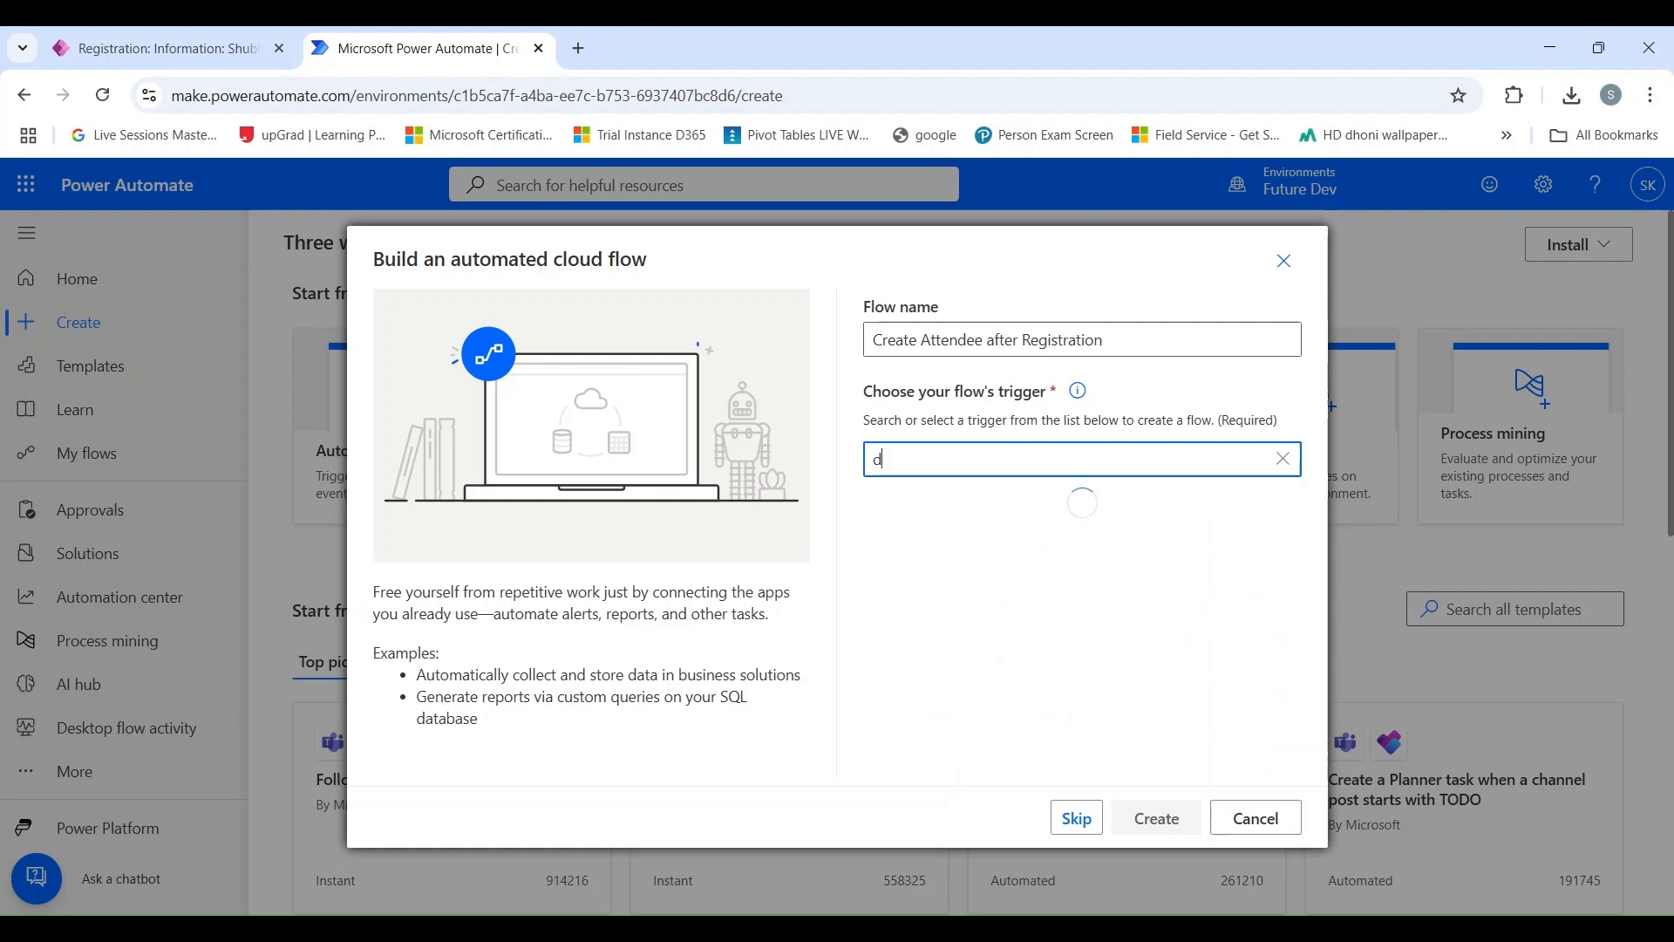
text(ataverse)
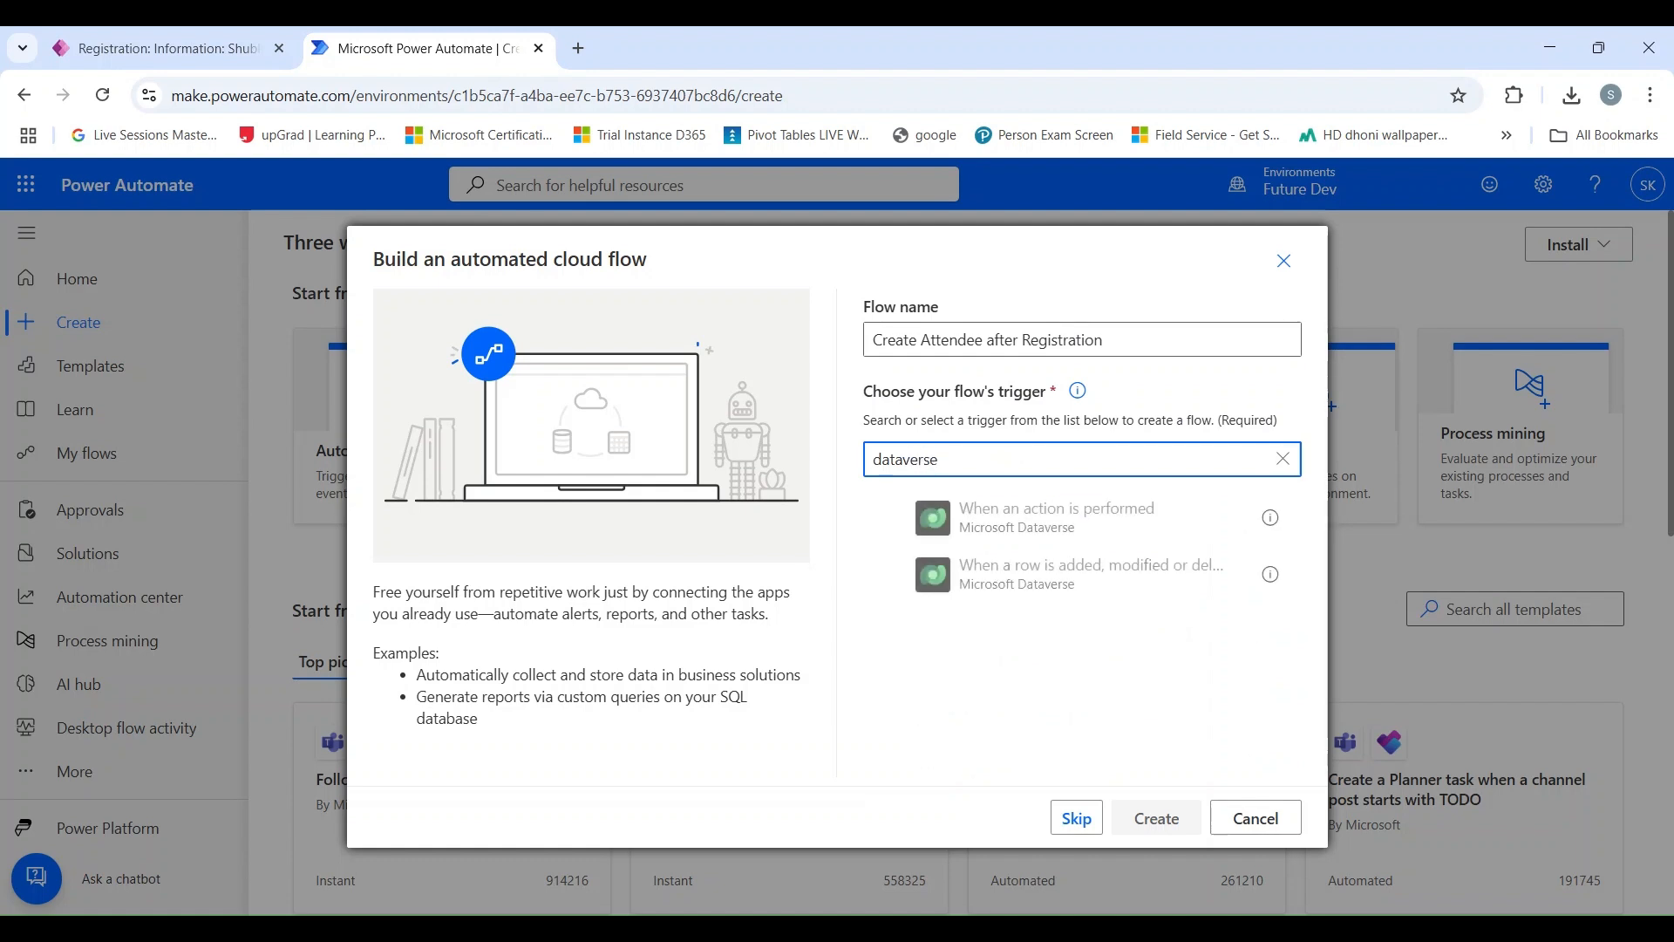
click(939, 583)
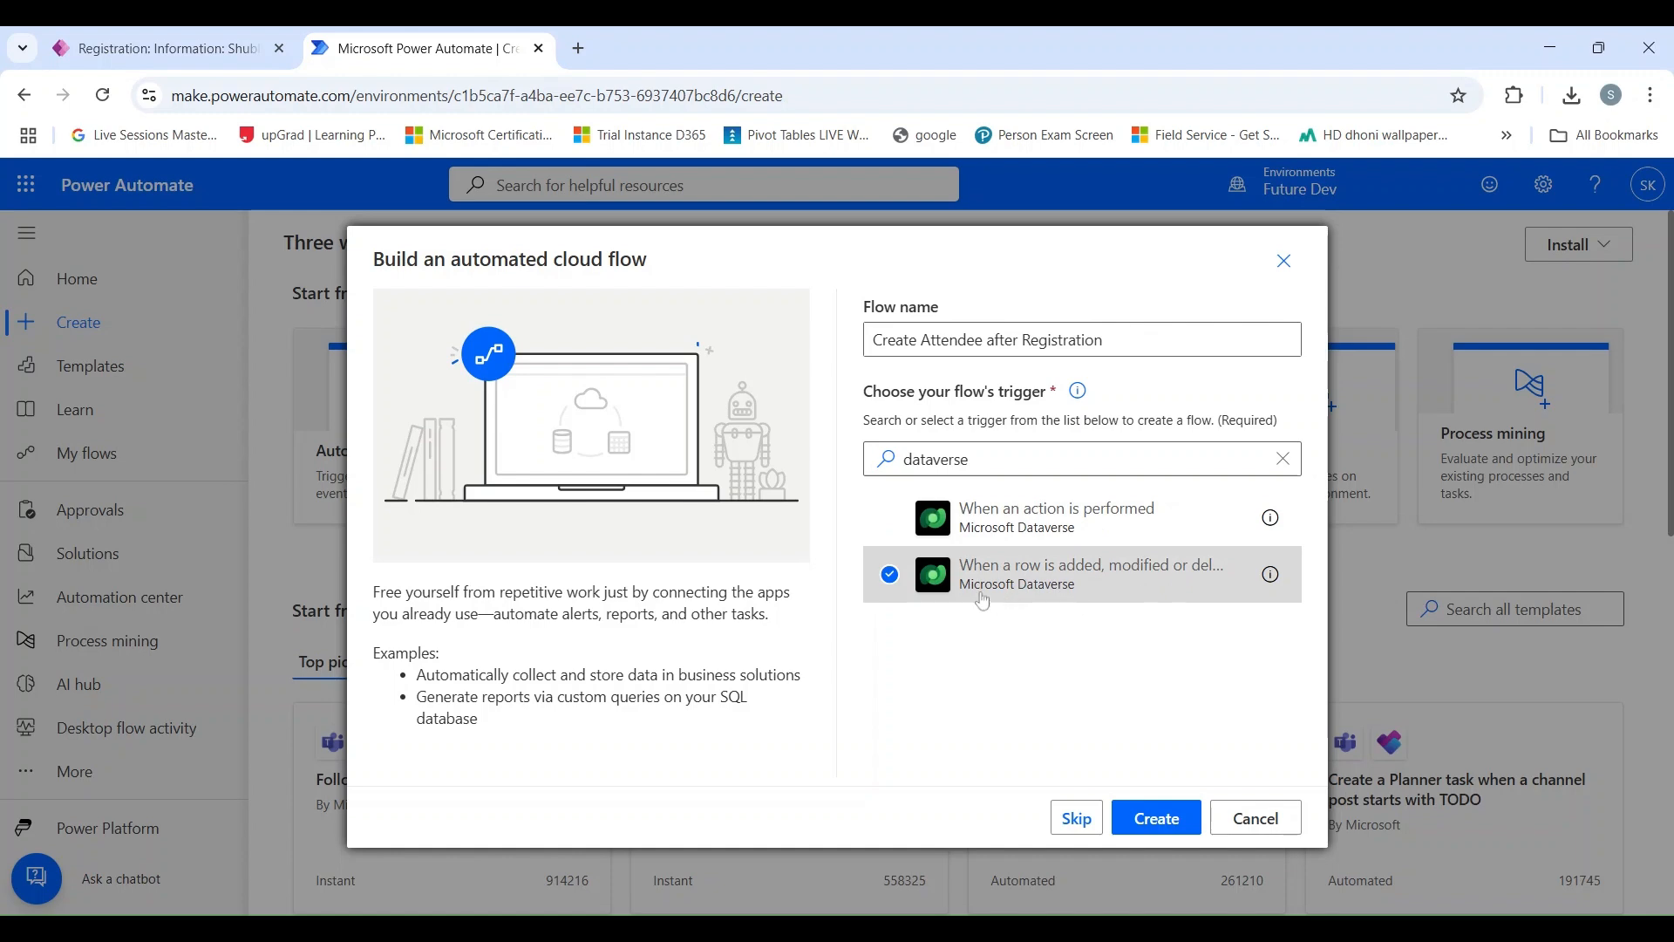
click(1156, 820)
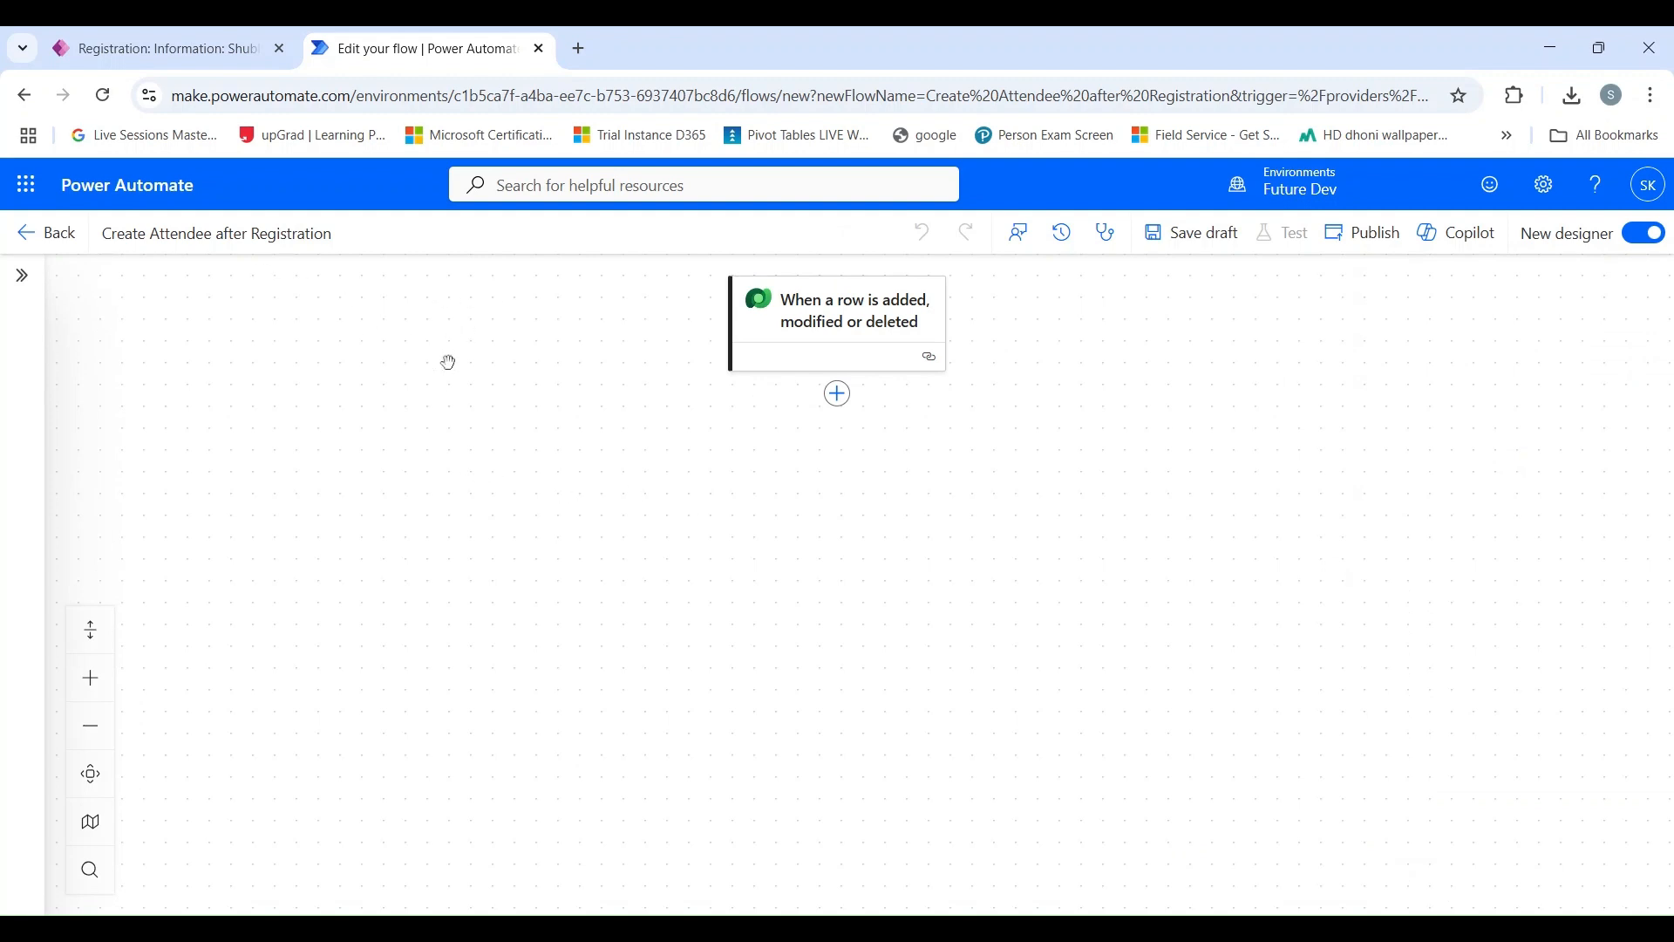
Rename the Dataverse trigger to "When Registration is created".
click(812, 335)
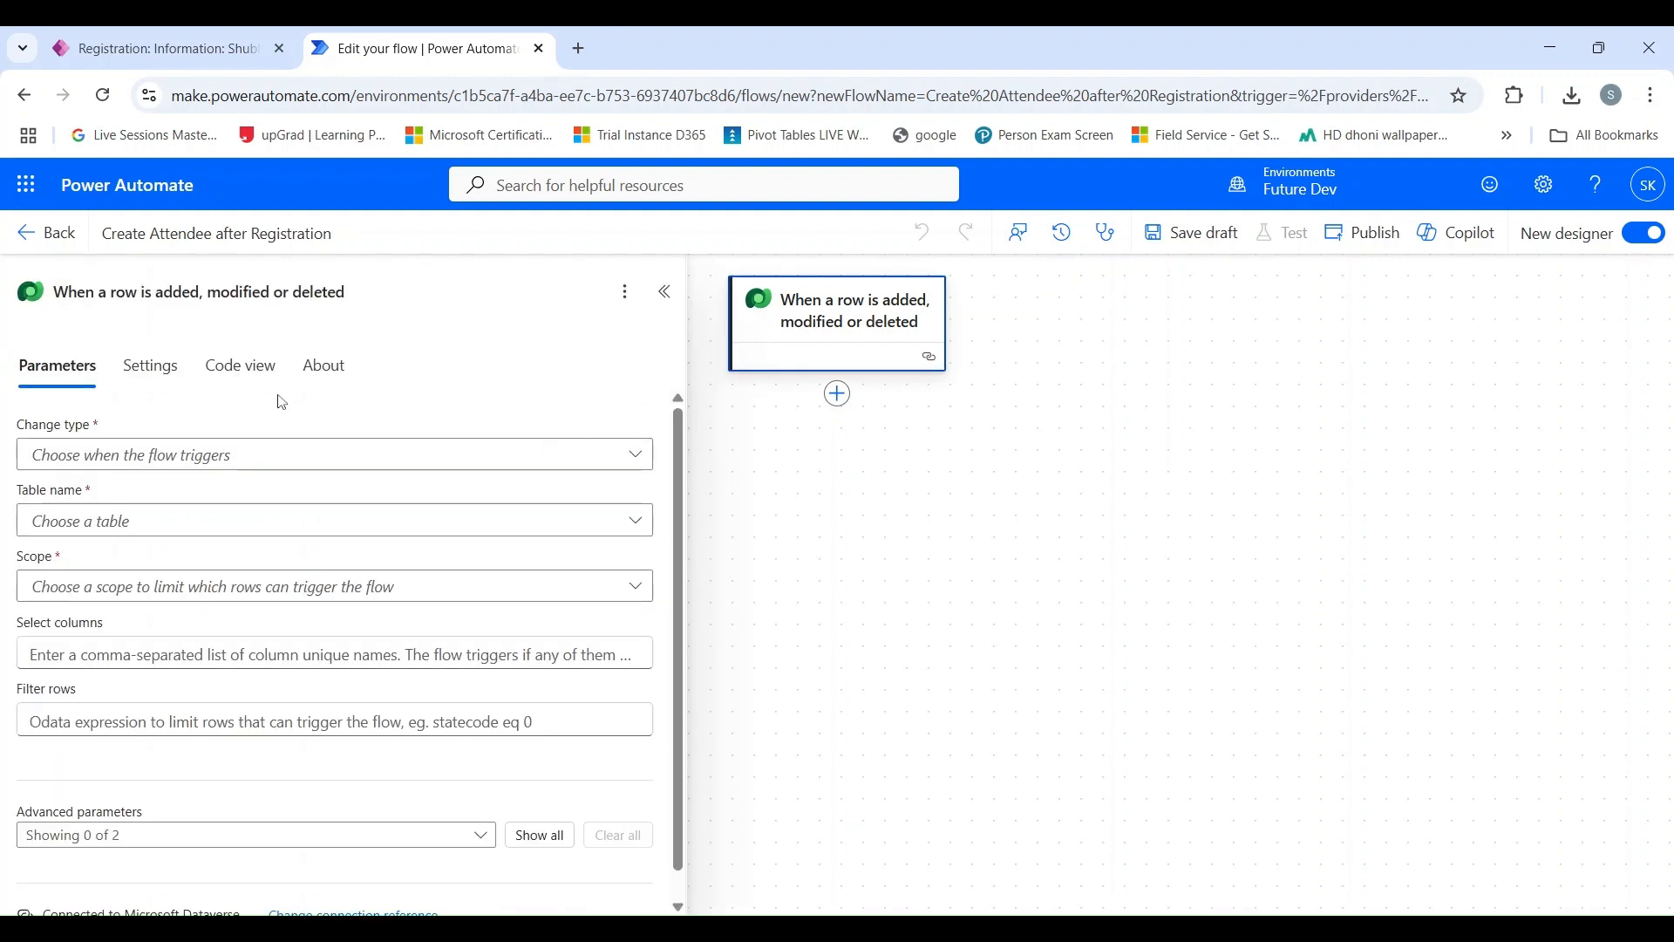
click(54, 292)
drag(54, 292, 345, 292)
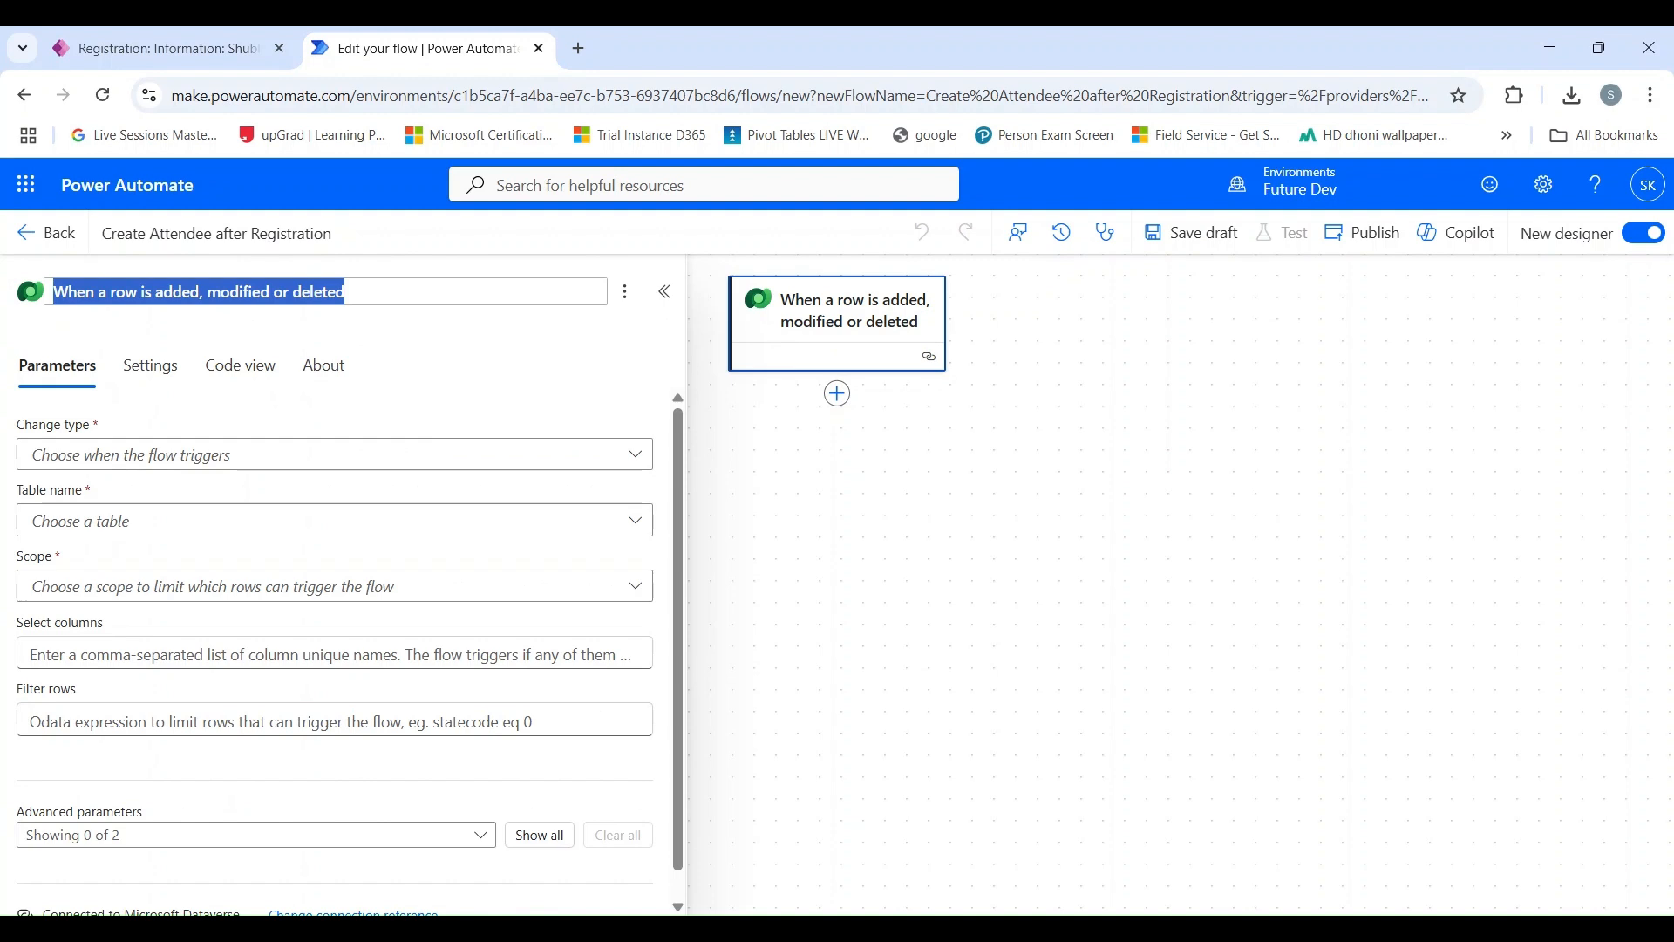
text(When)
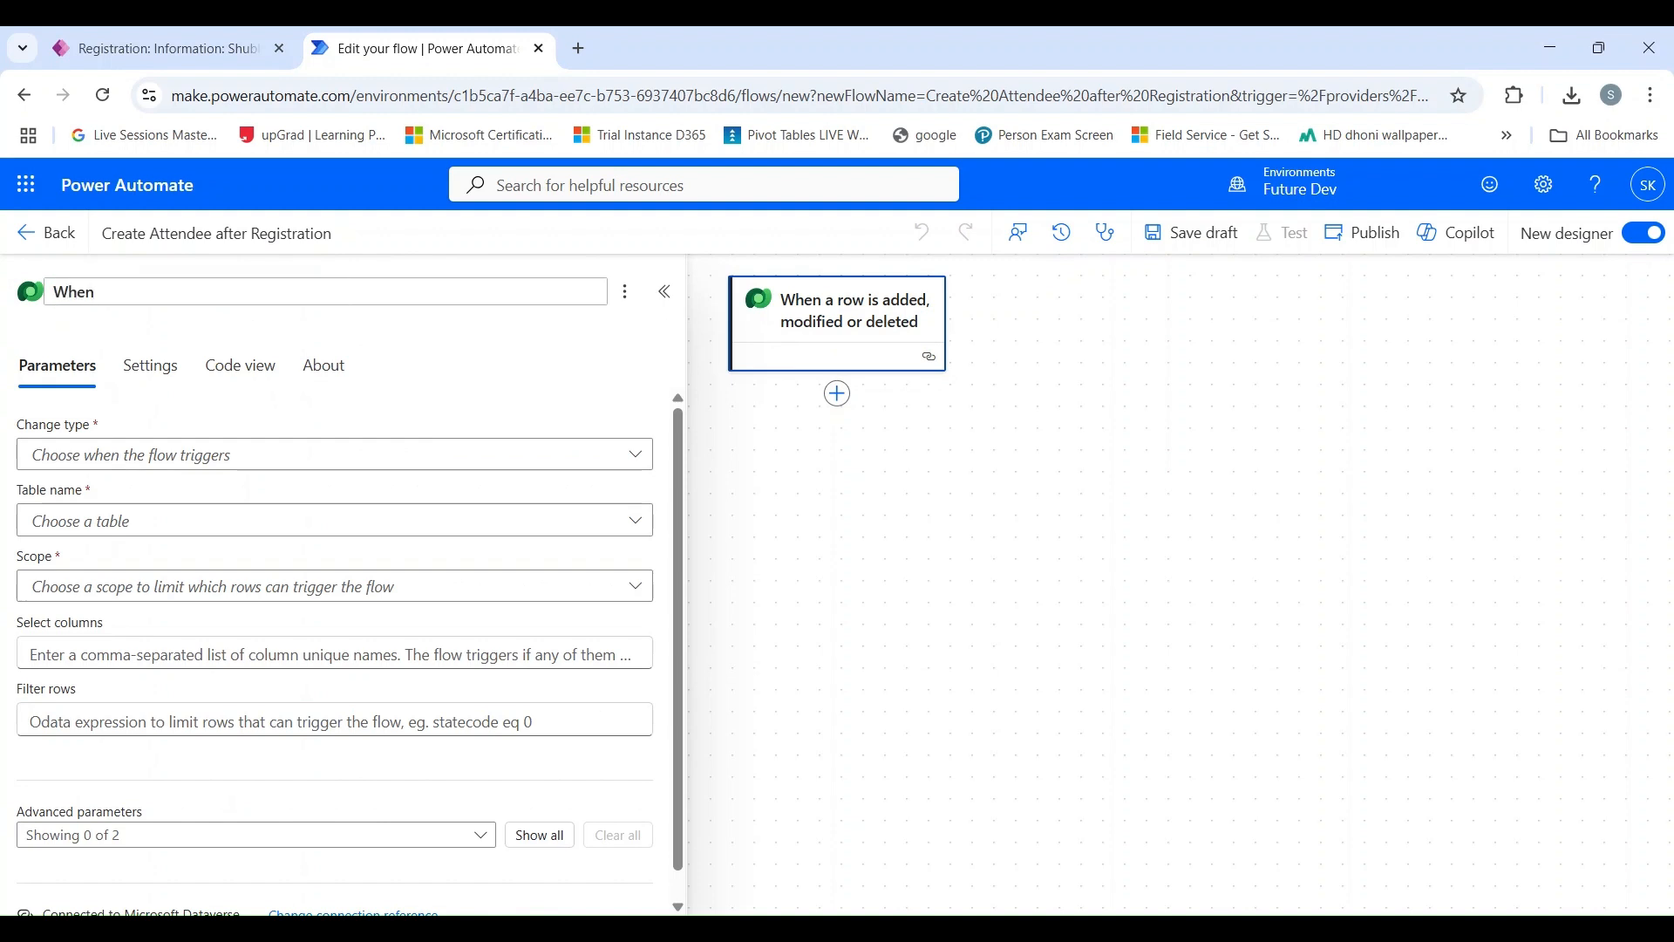
text( Registration is)
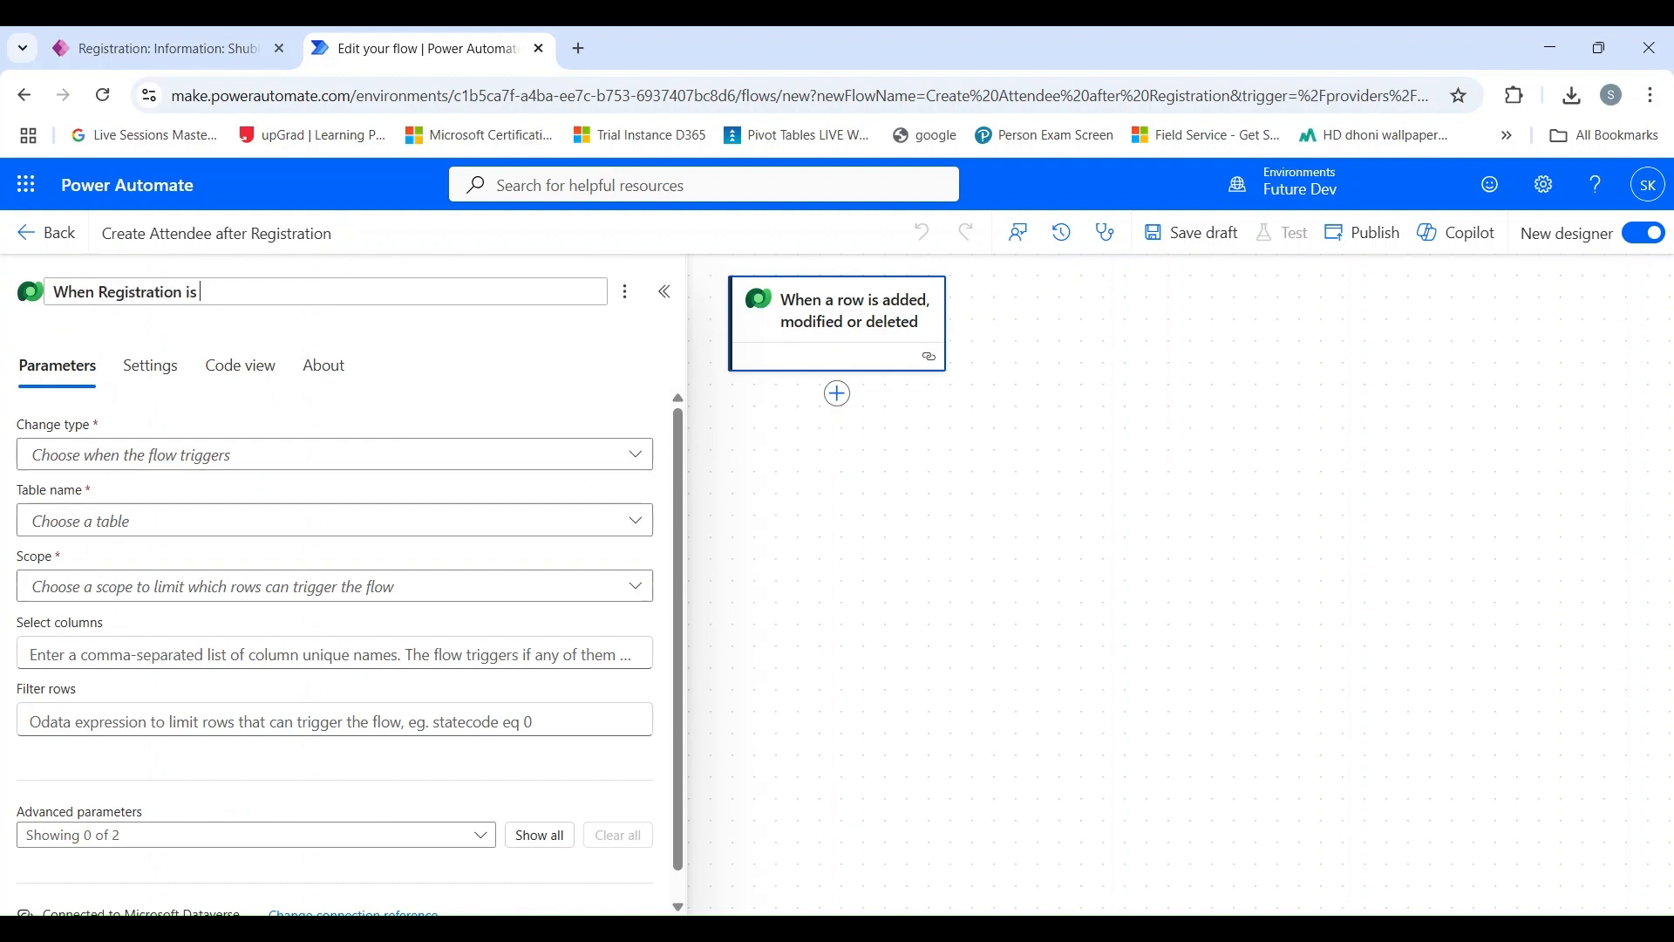
text( created)
key(Return)
Configure the trigger with change type Added, table Registrations and scope Organization.
click(126, 461)
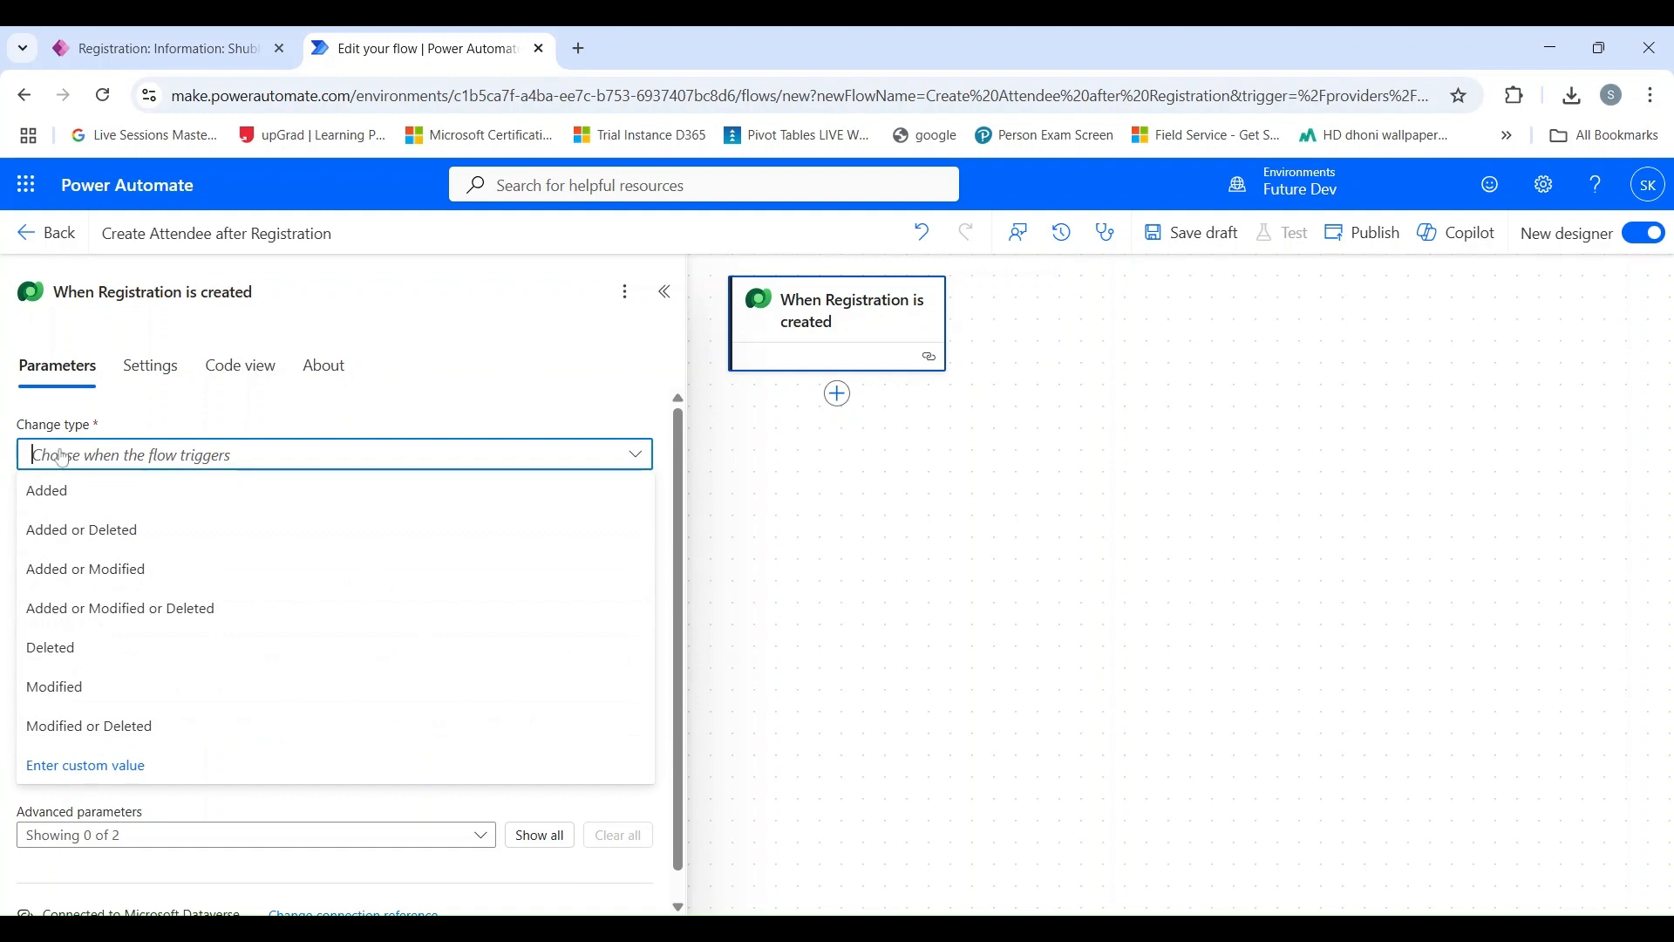
click(89, 494)
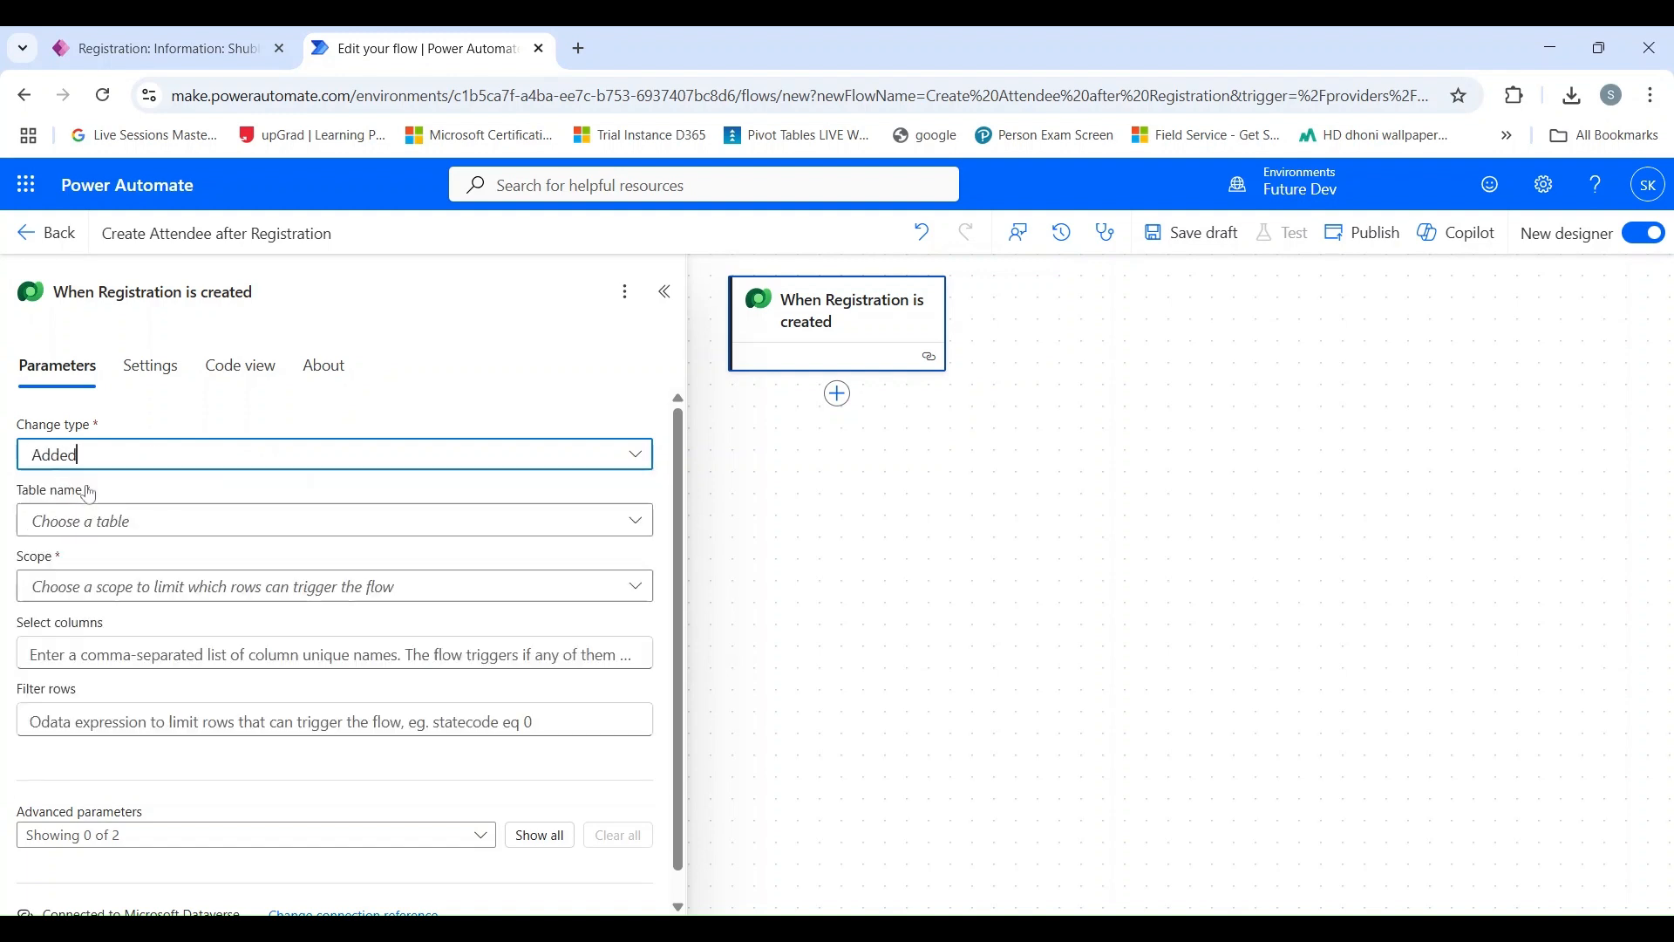
click(110, 527)
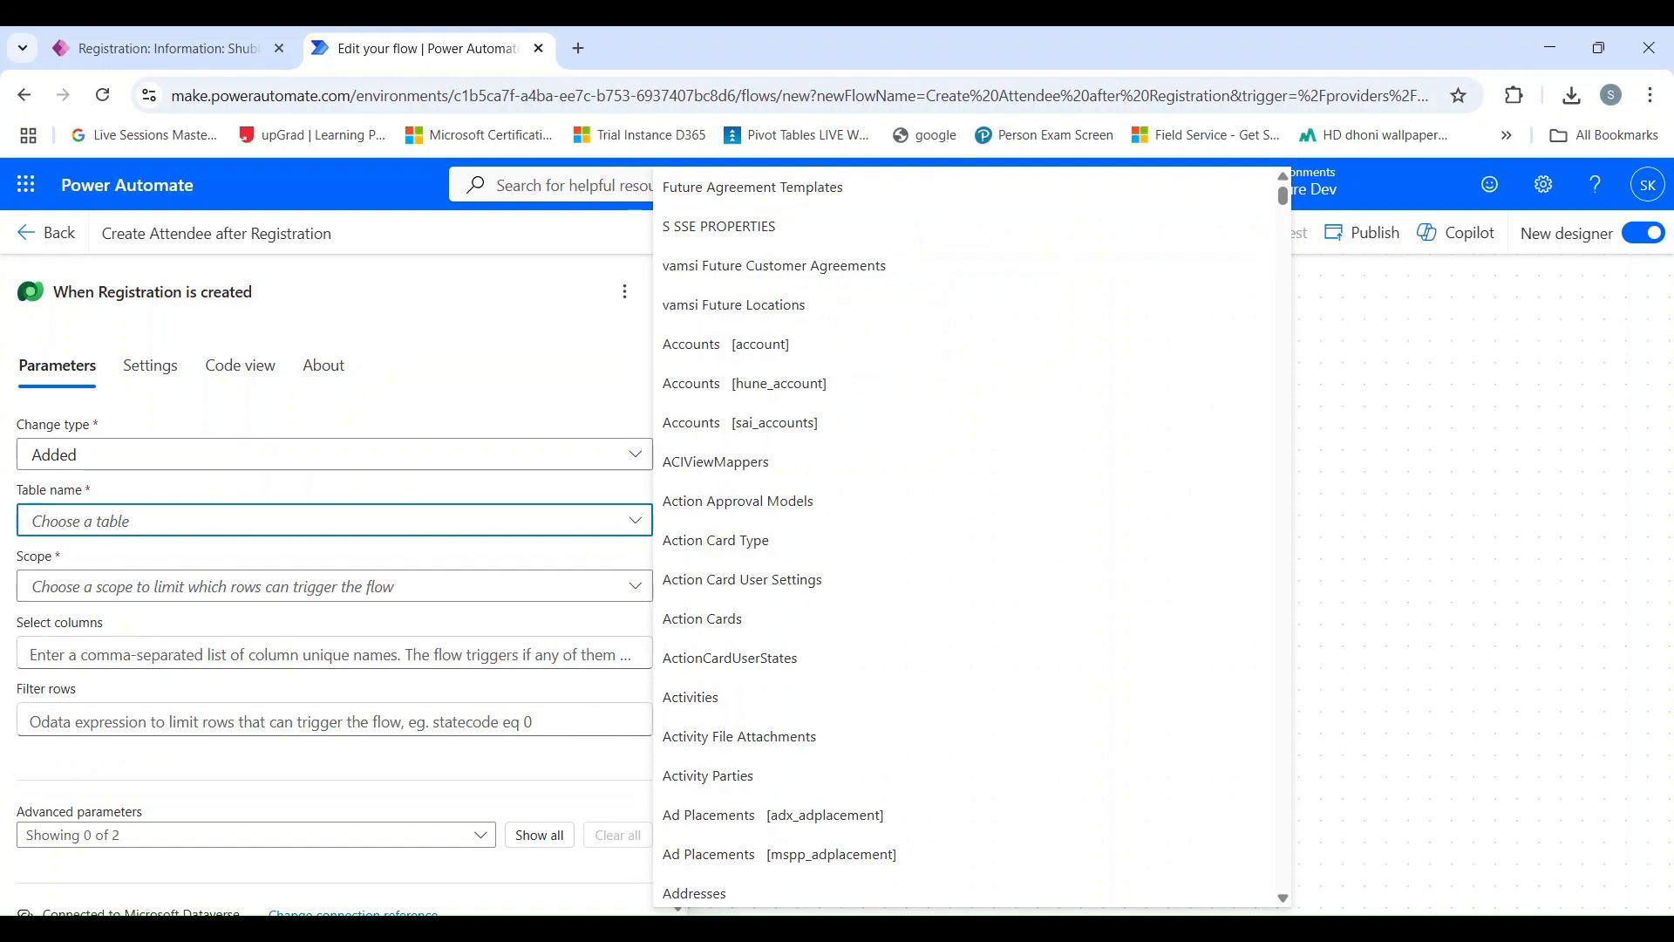
text(regis)
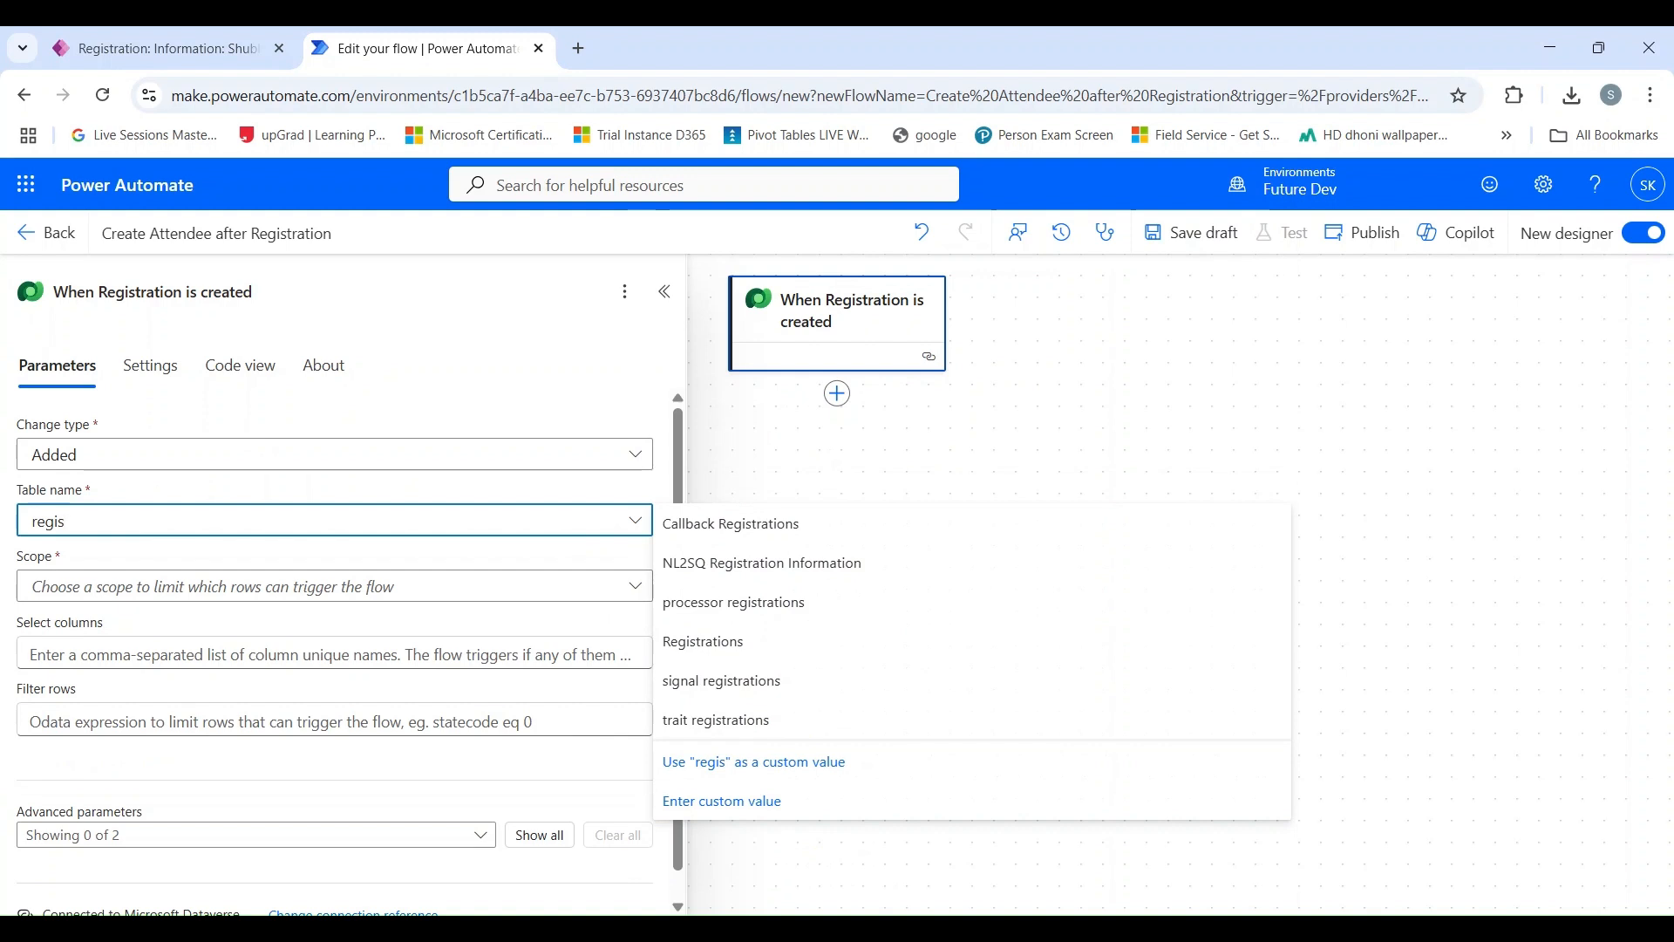
text(tration)
click(737, 643)
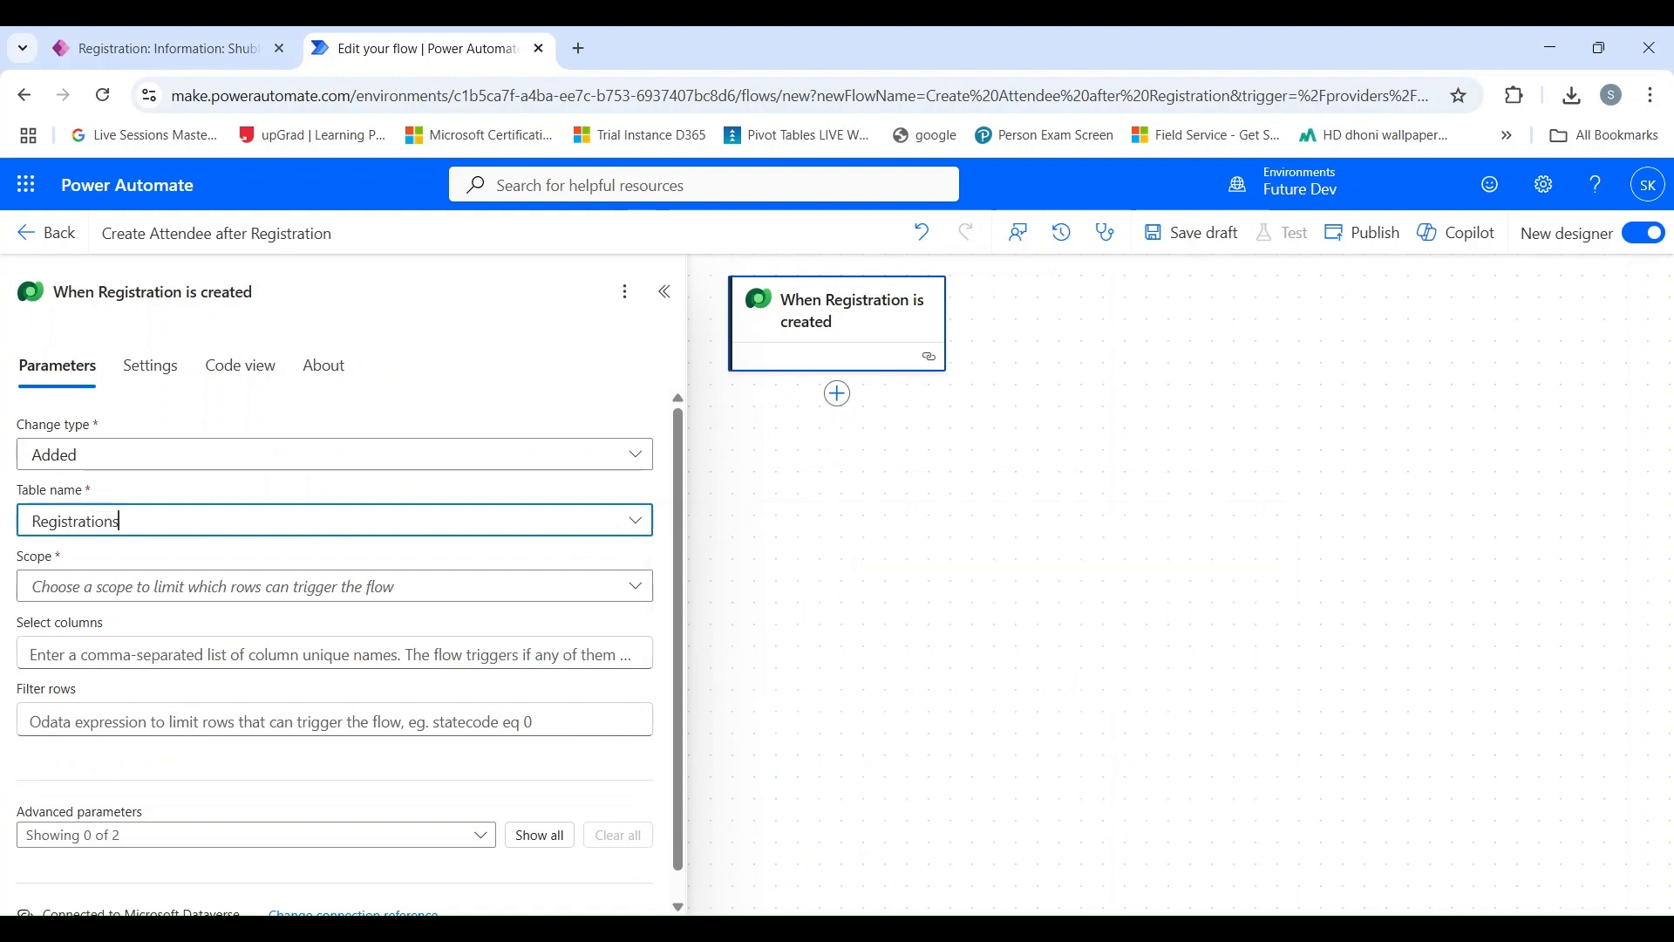
click(211, 596)
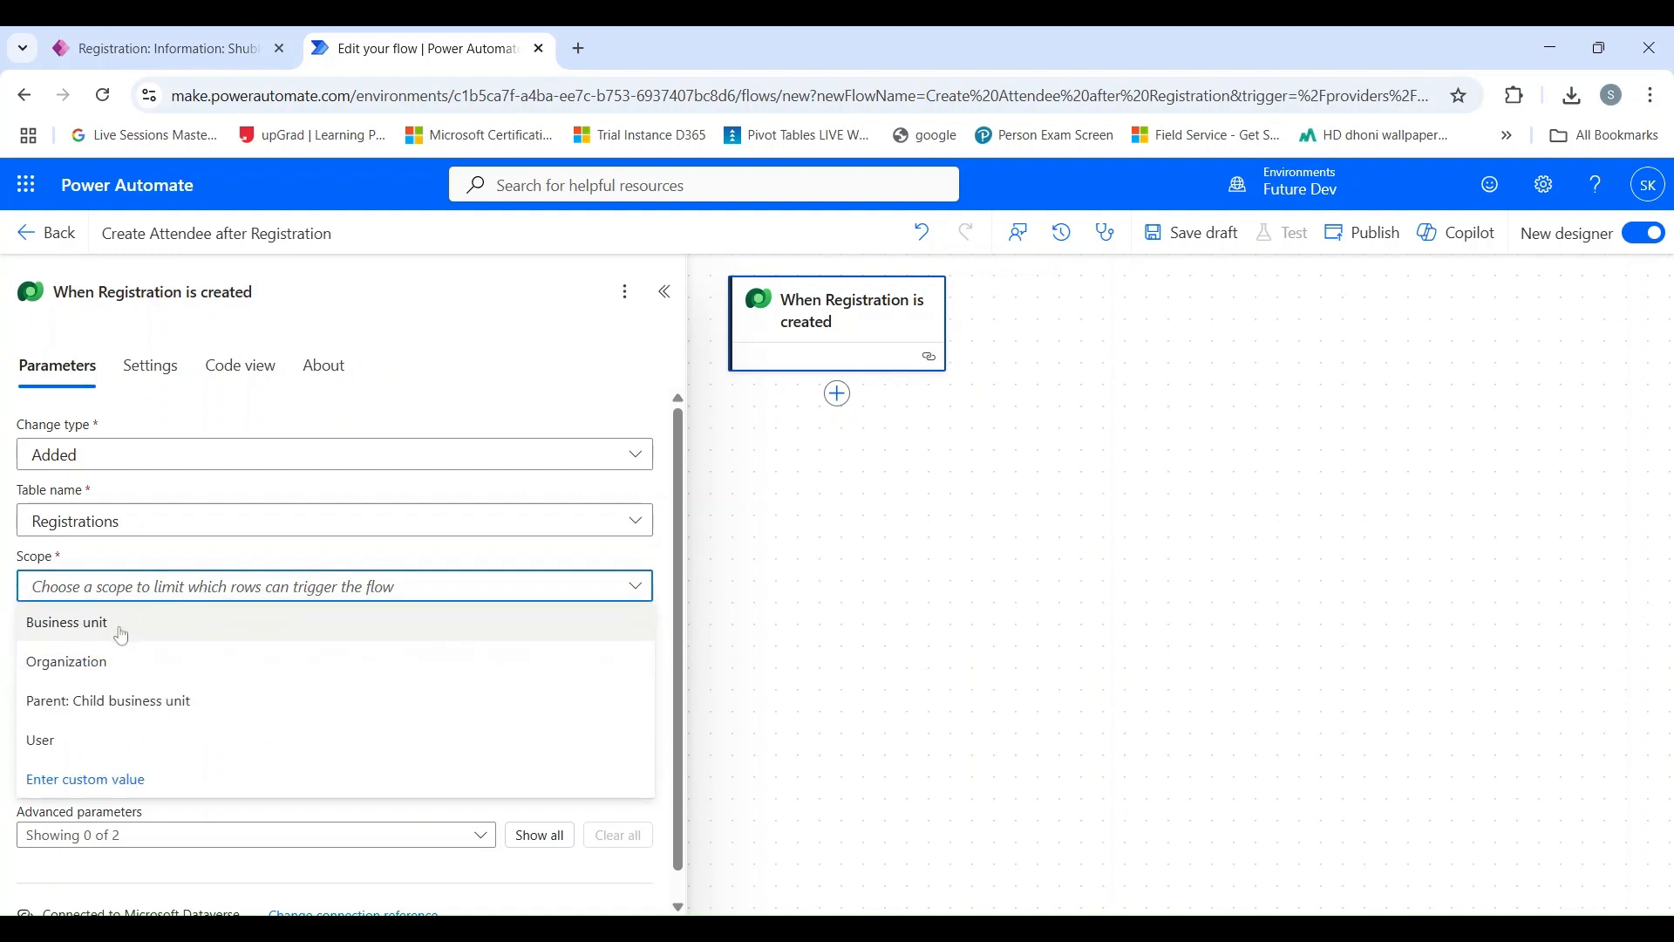
click(122, 665)
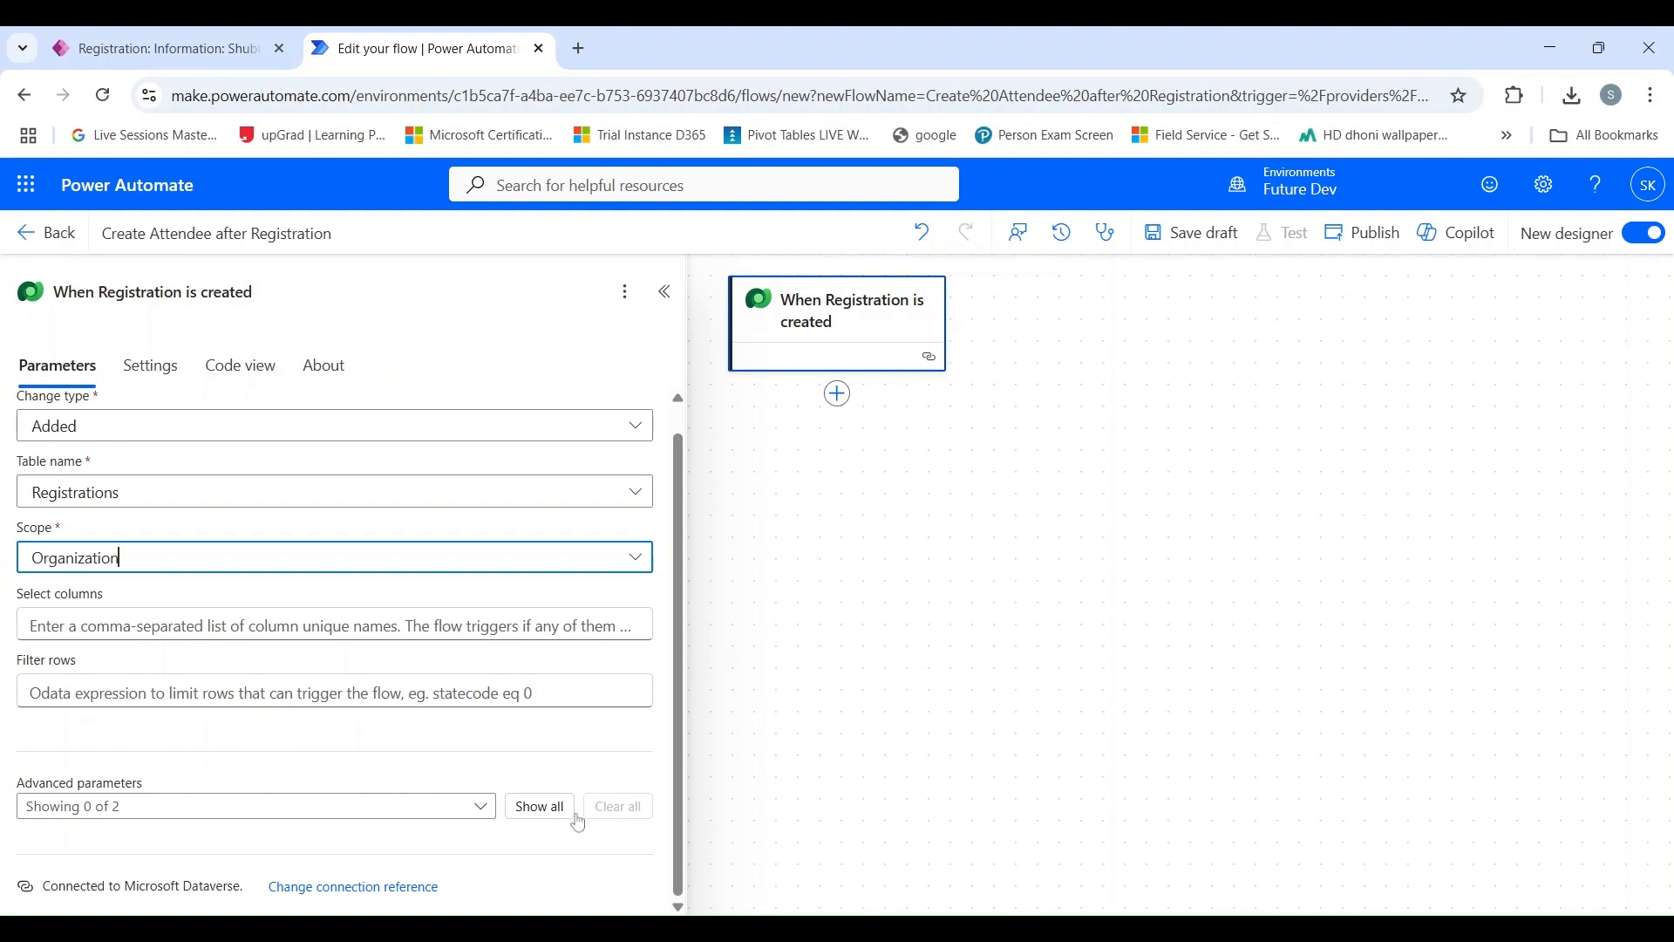
click(667, 294)
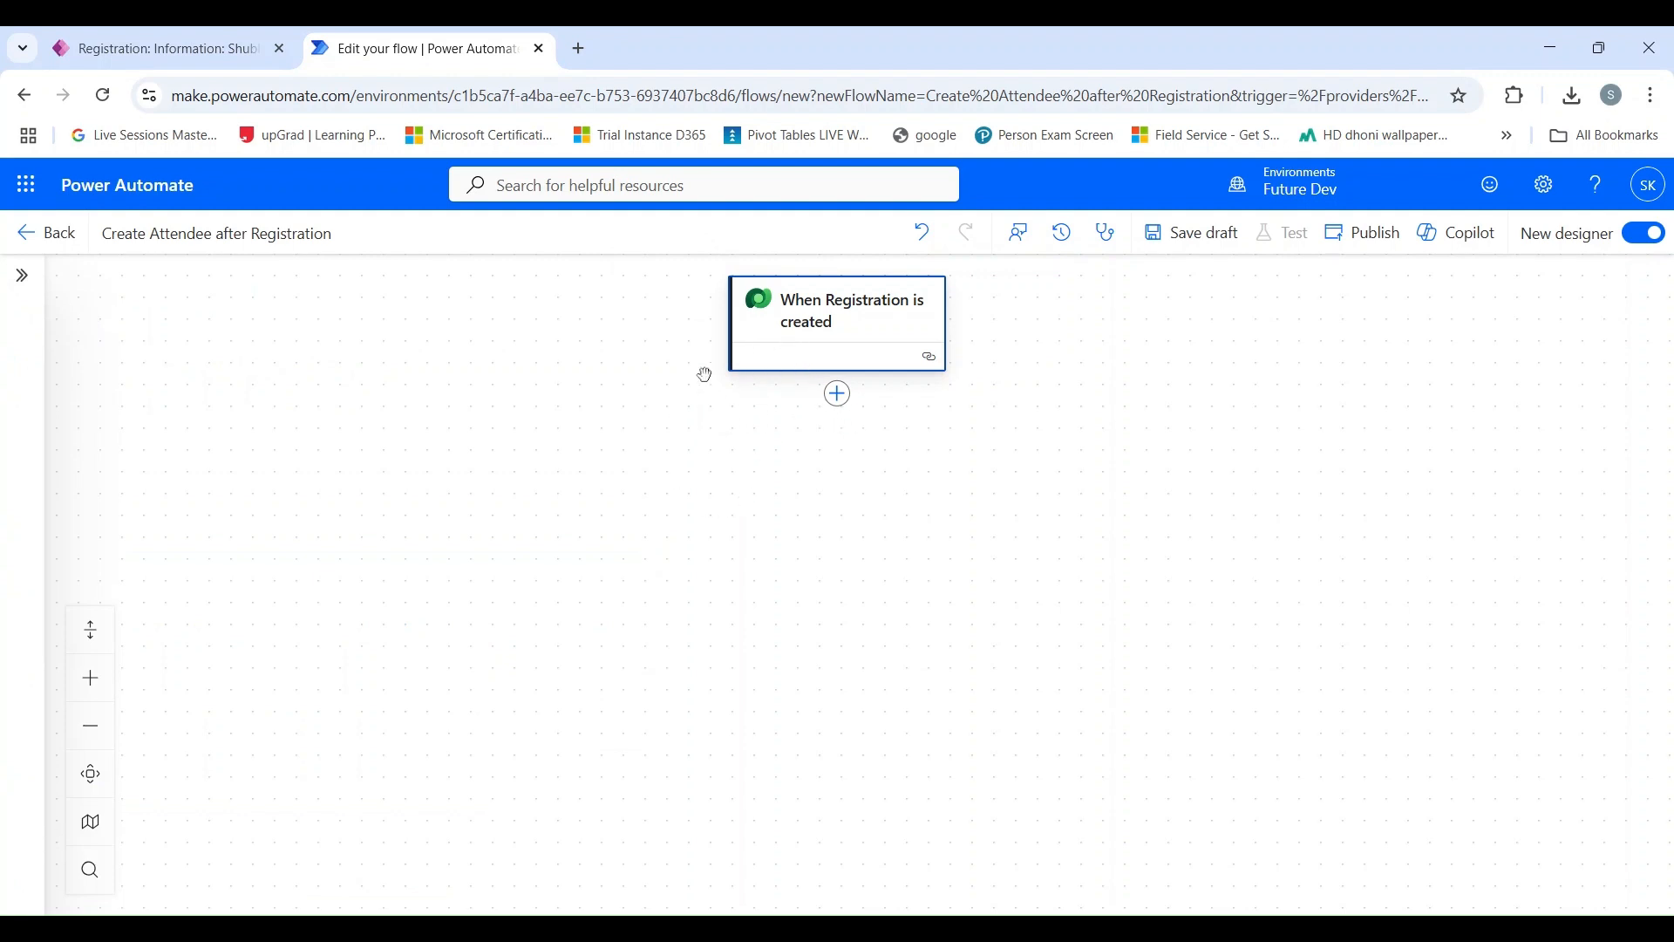
Add the Microsoft Dataverse action "Add a new row" below the "When Registration is created" trigger.
click(839, 394)
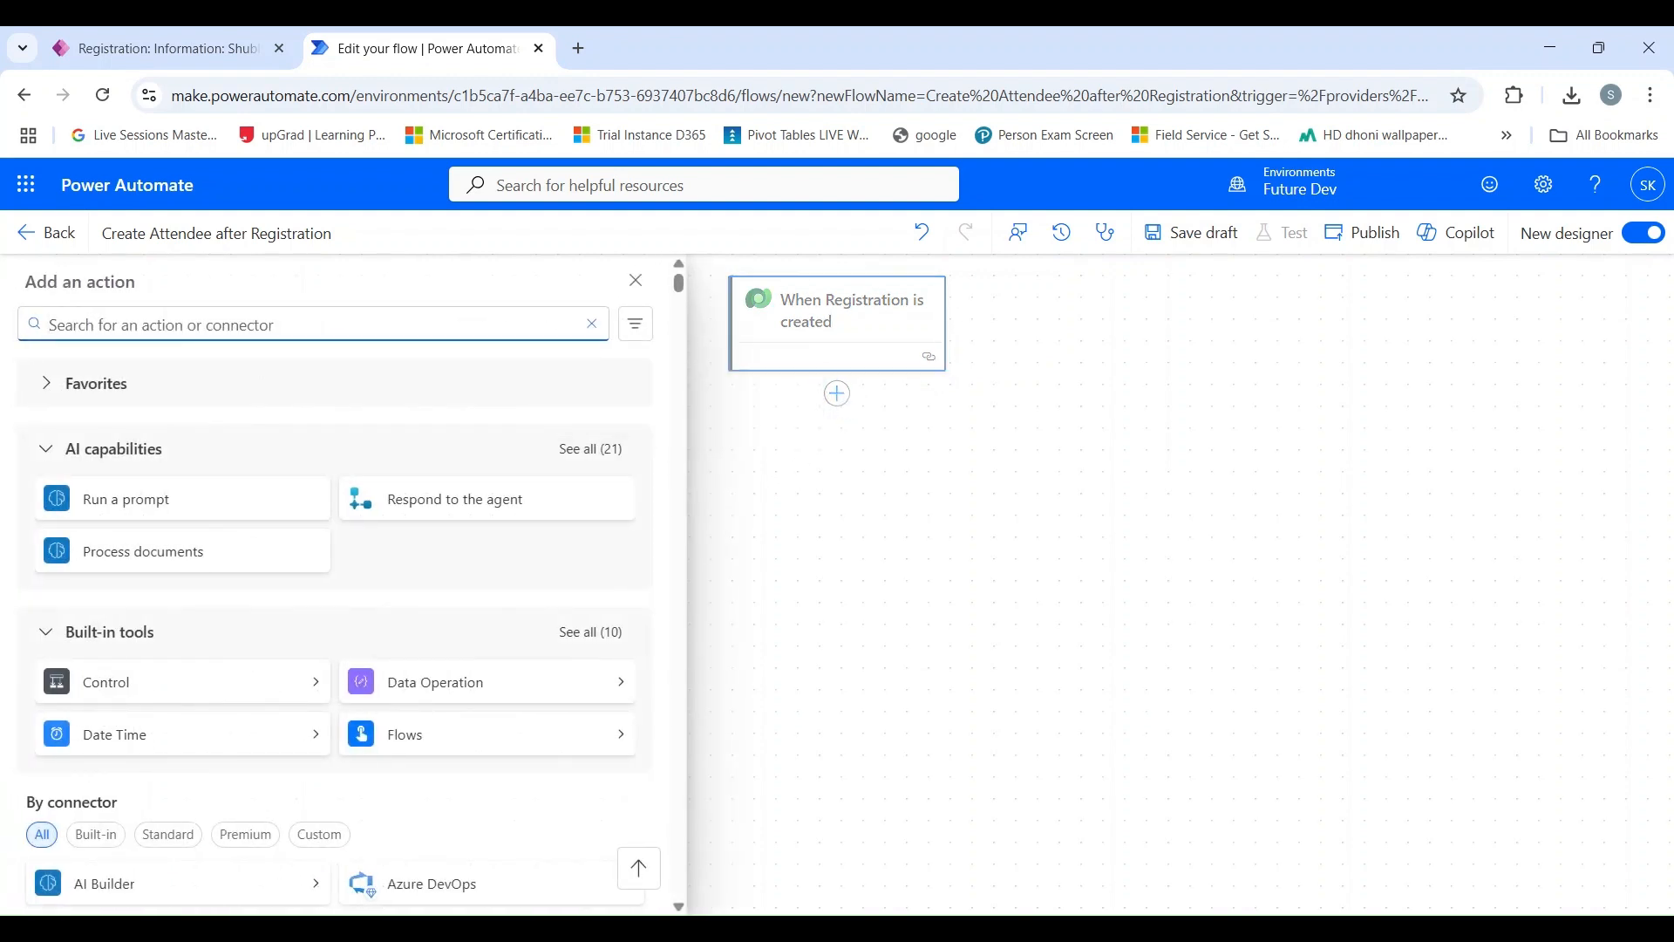
text(add a )
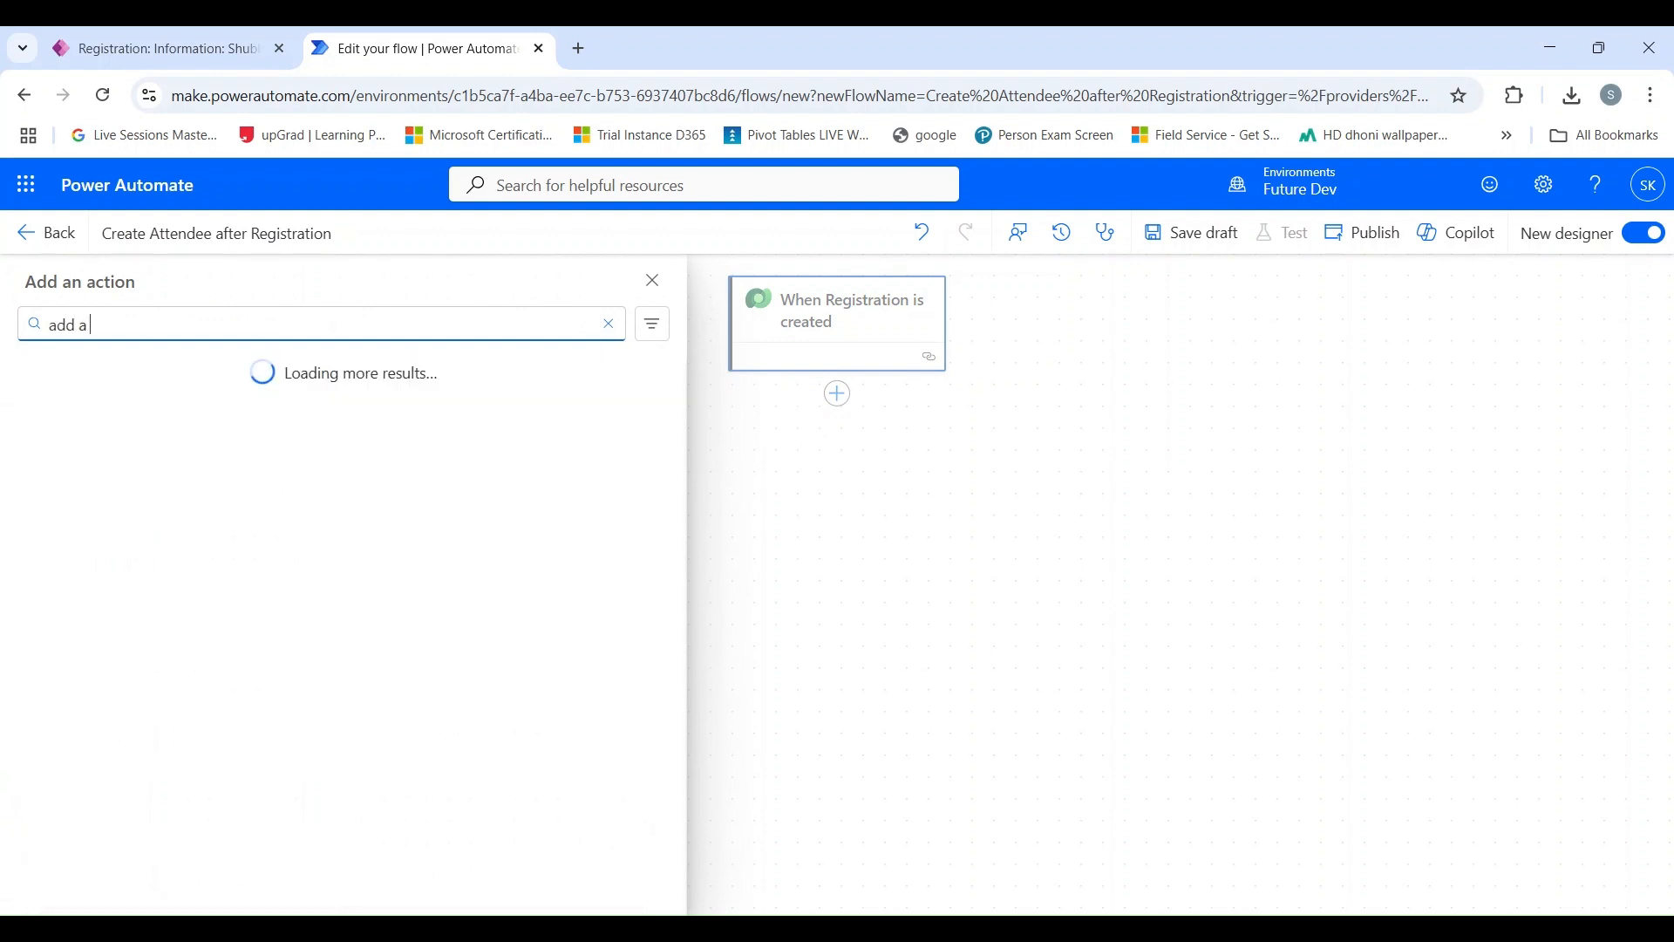
text(new row)
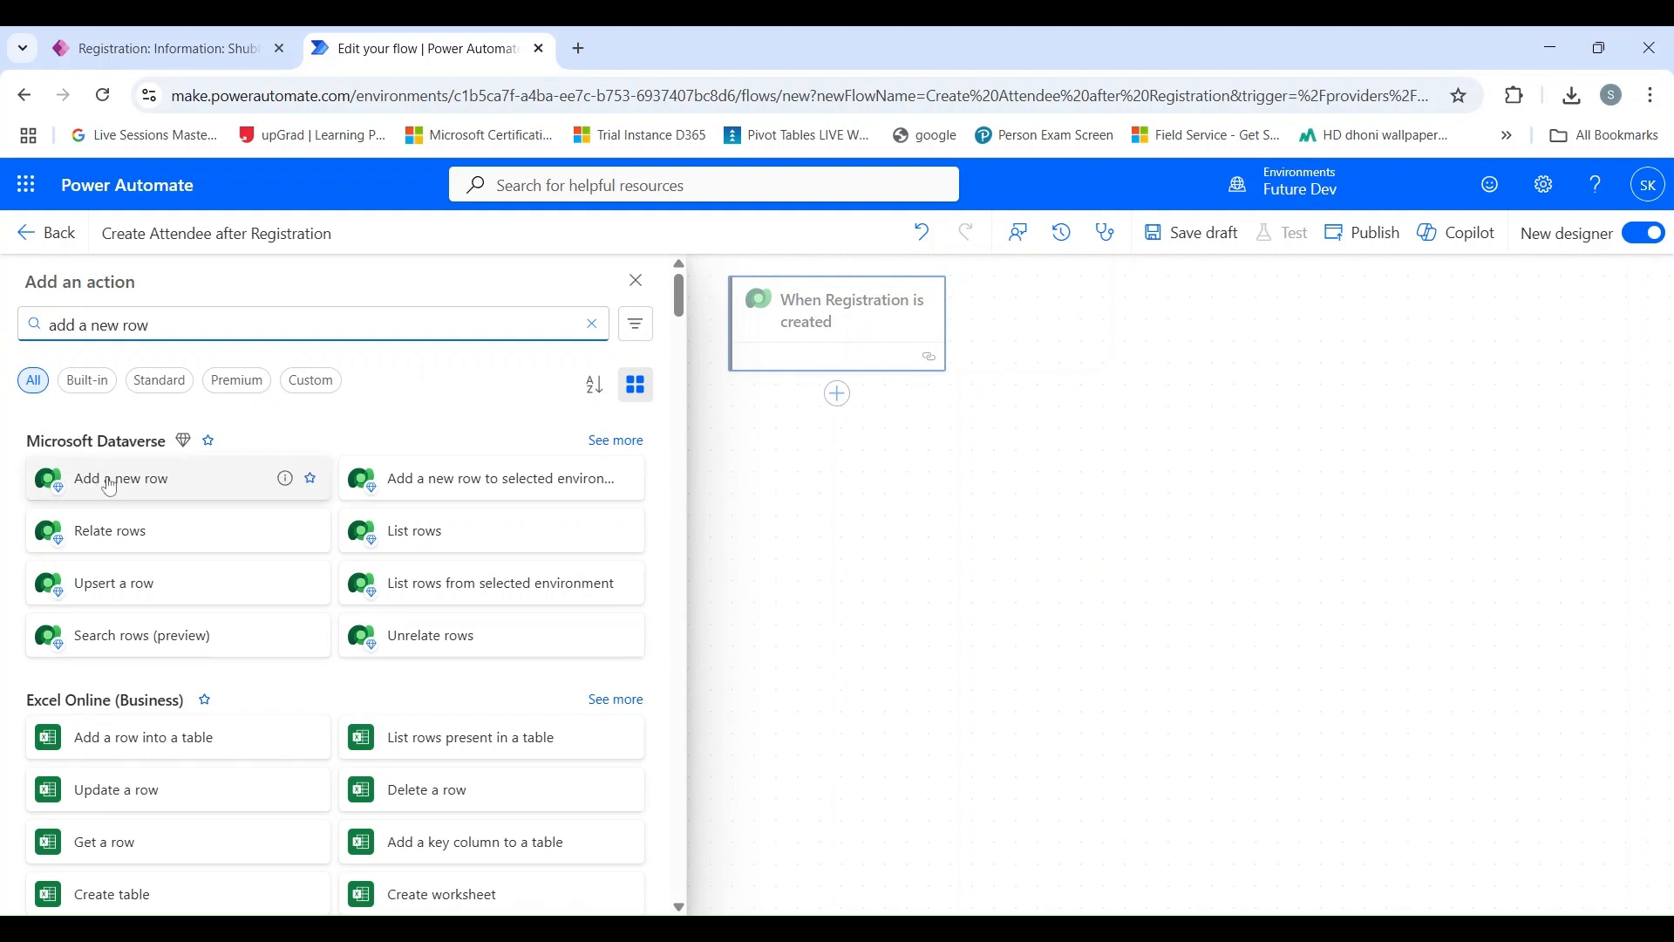
click(109, 486)
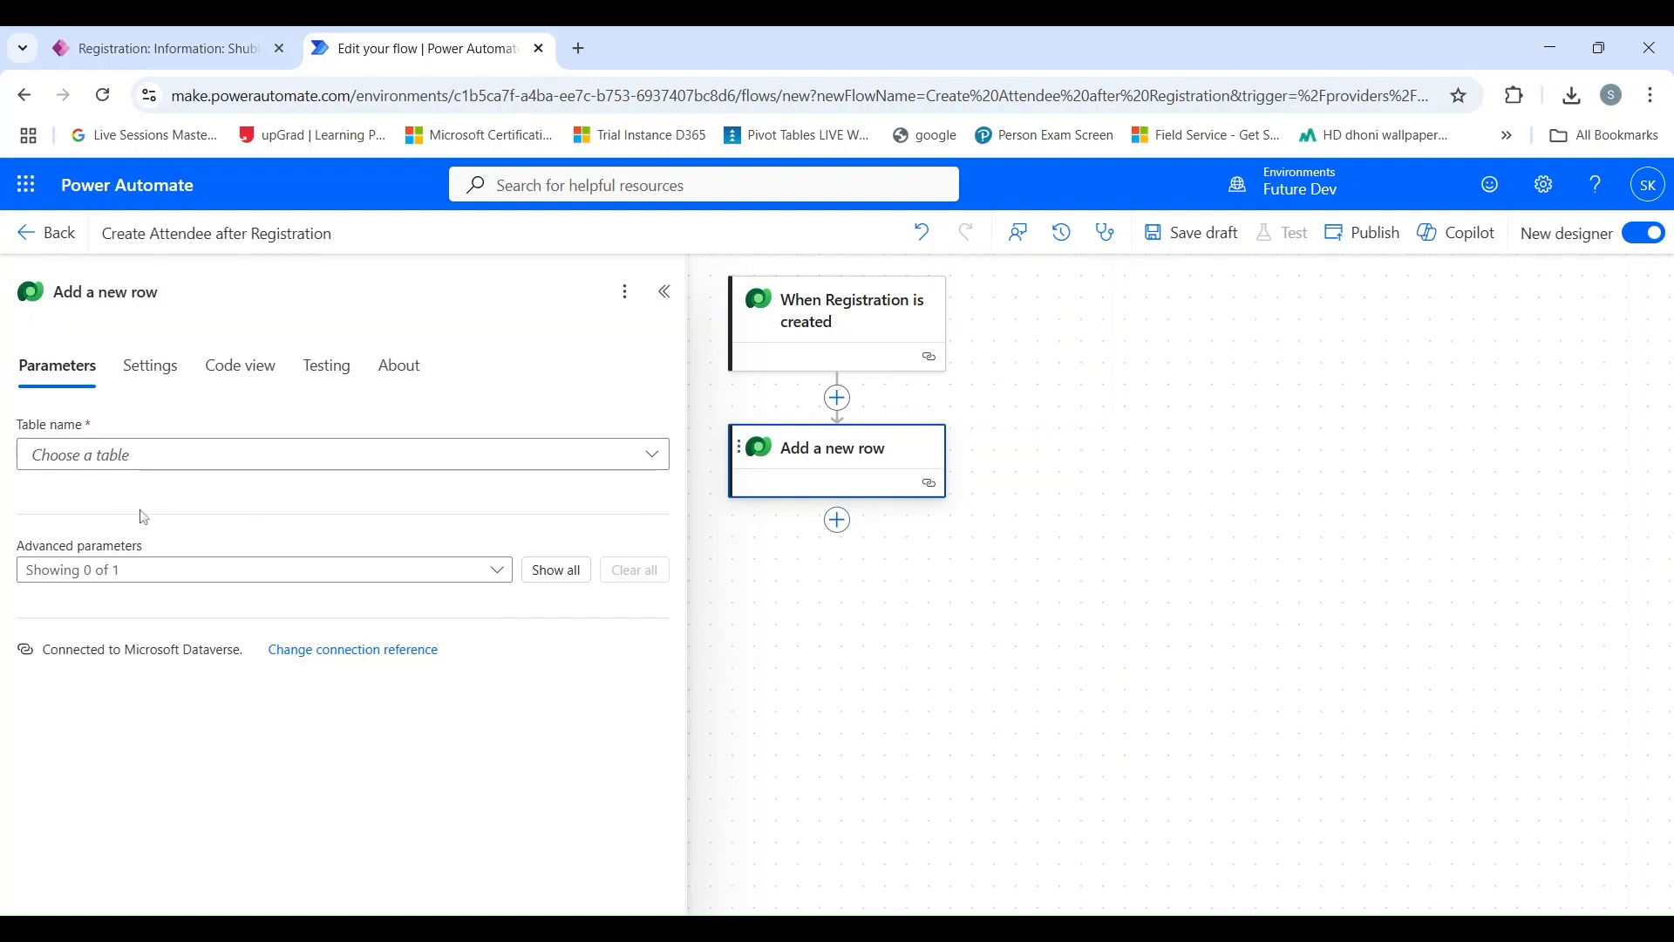
Rename the "Add a new row" action to "Create an Attendee record".
click(131, 292)
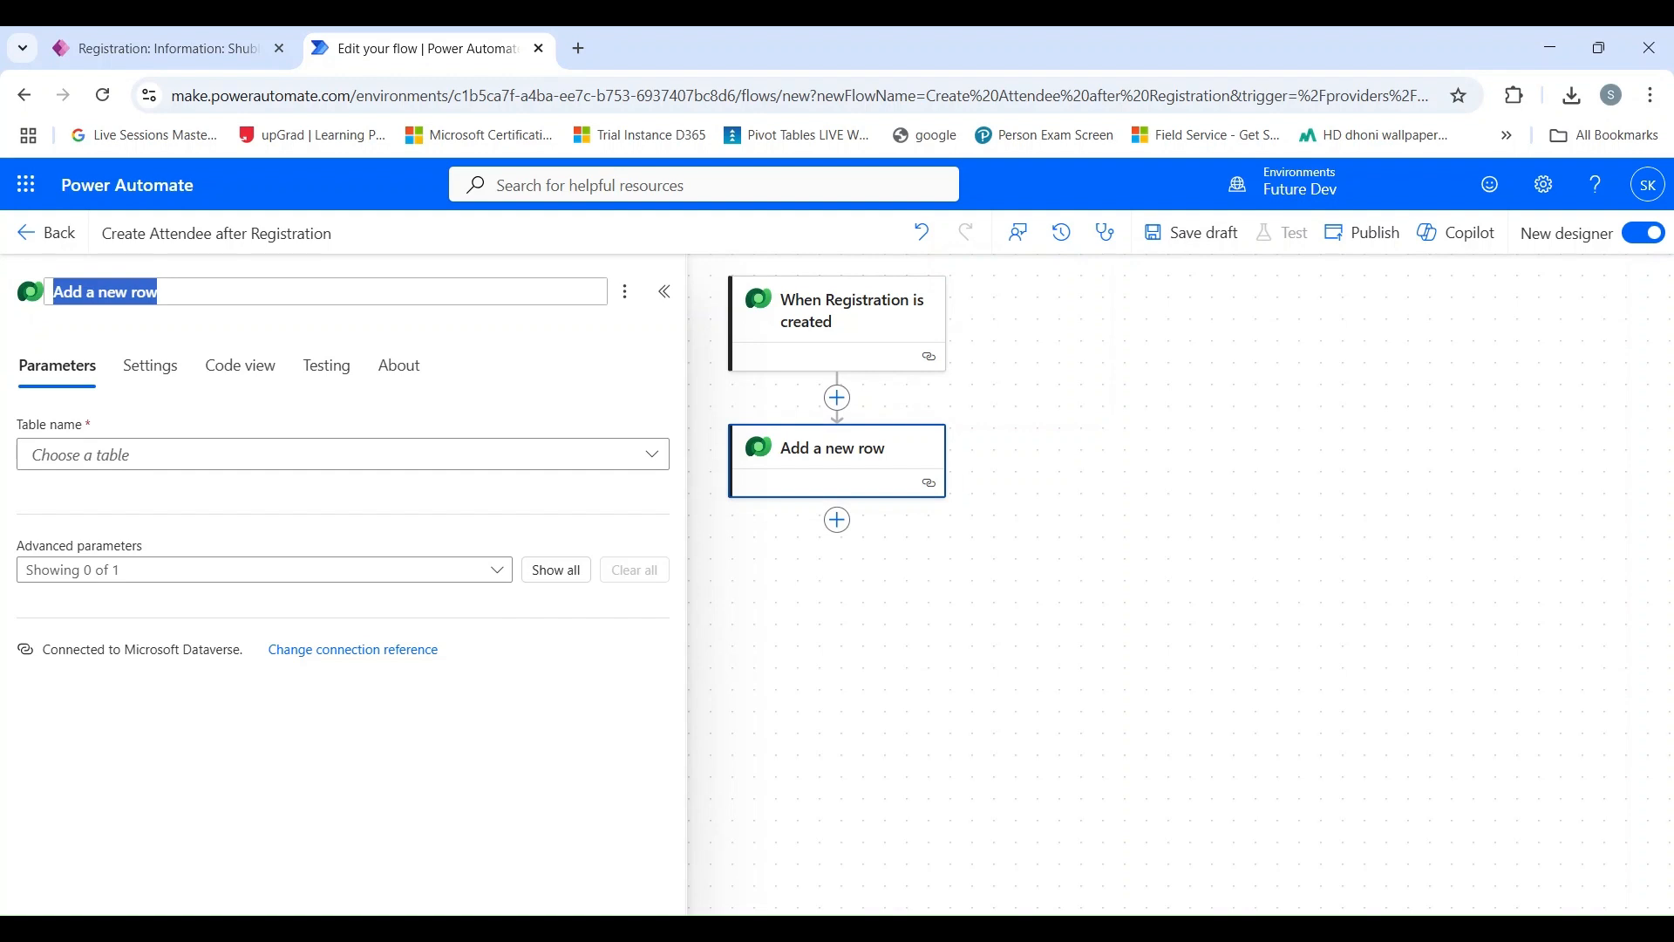
text(Create an)
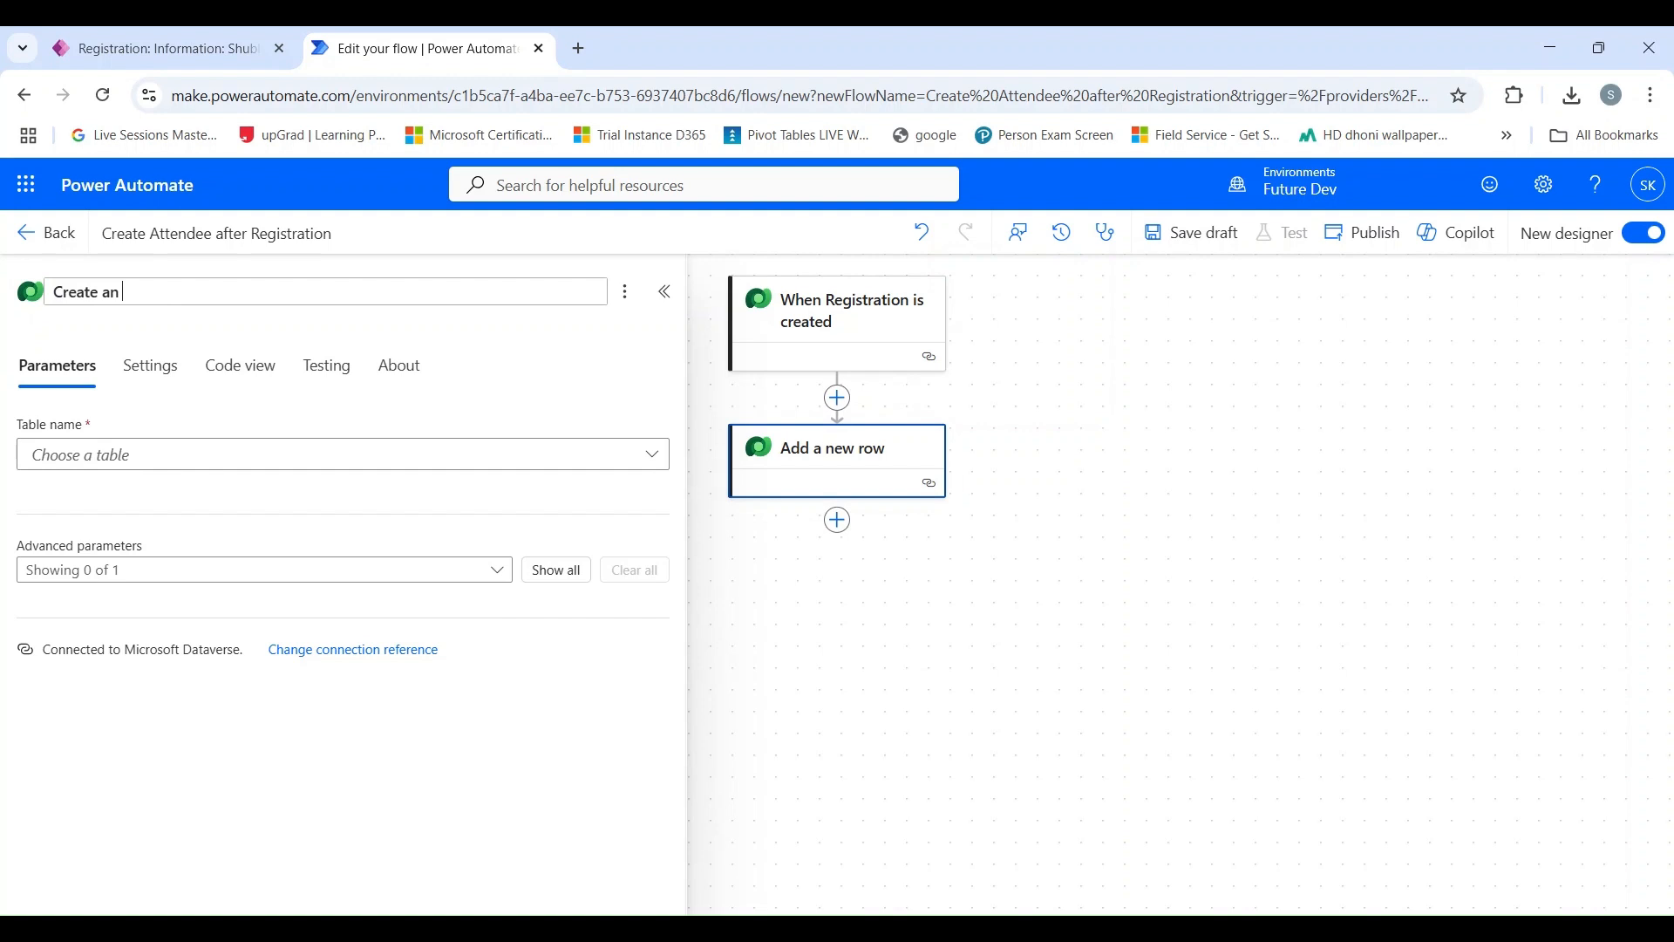
text( Attendee record)
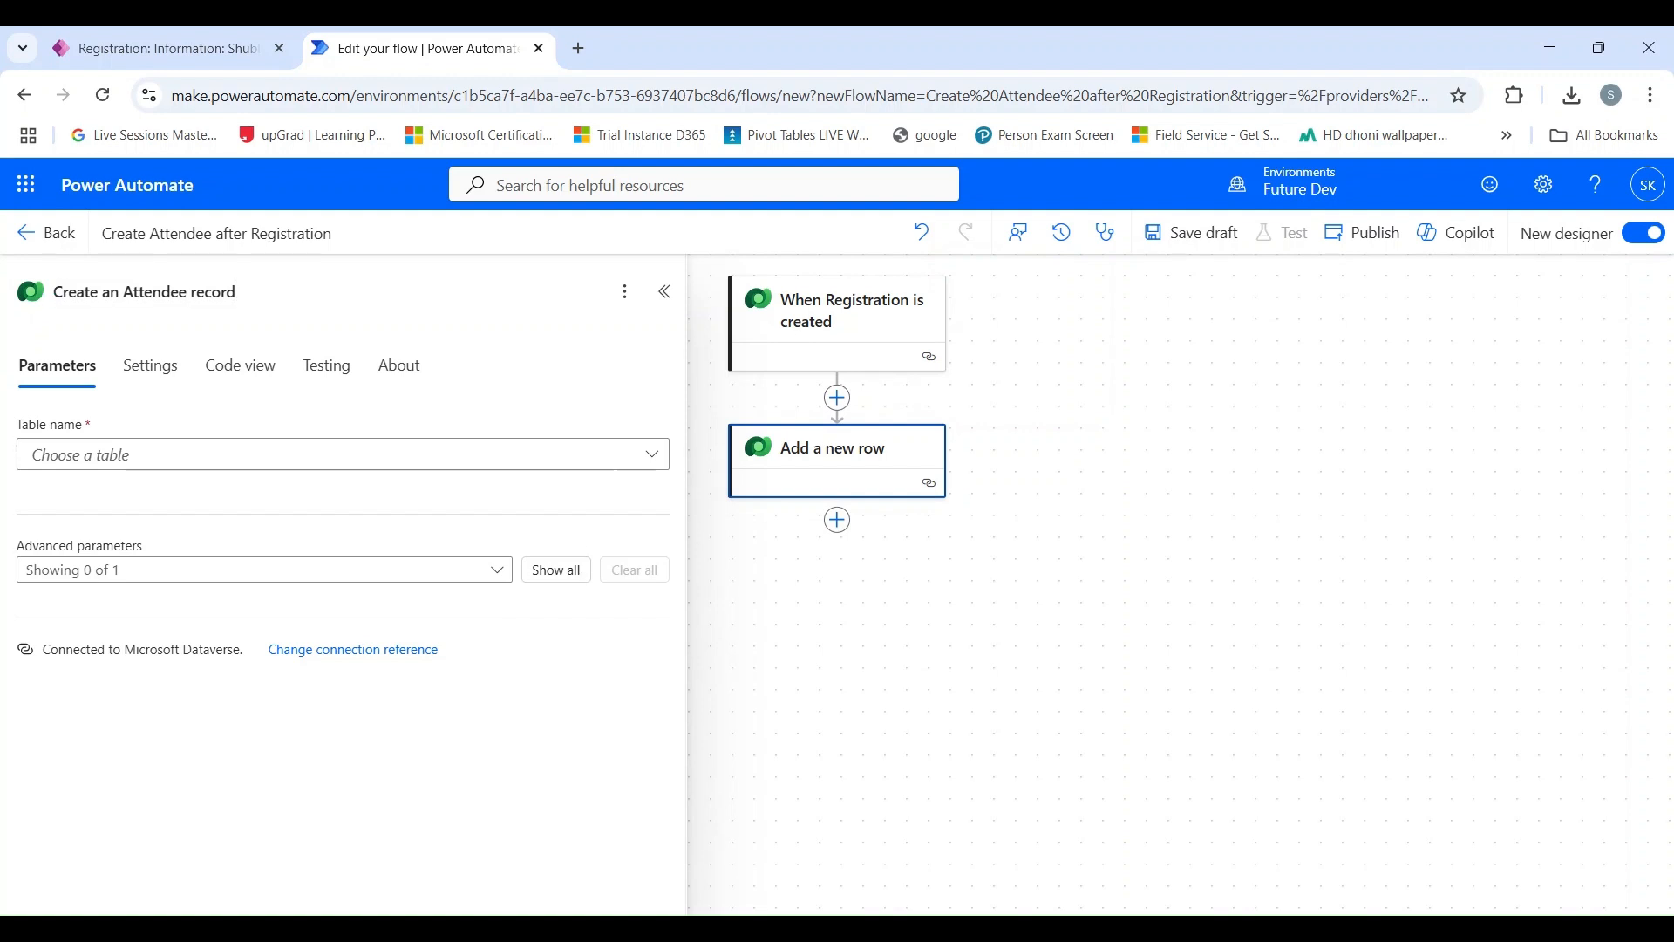
Set the table of the "Create an Attendee record" action to Attendees.
click(620, 463)
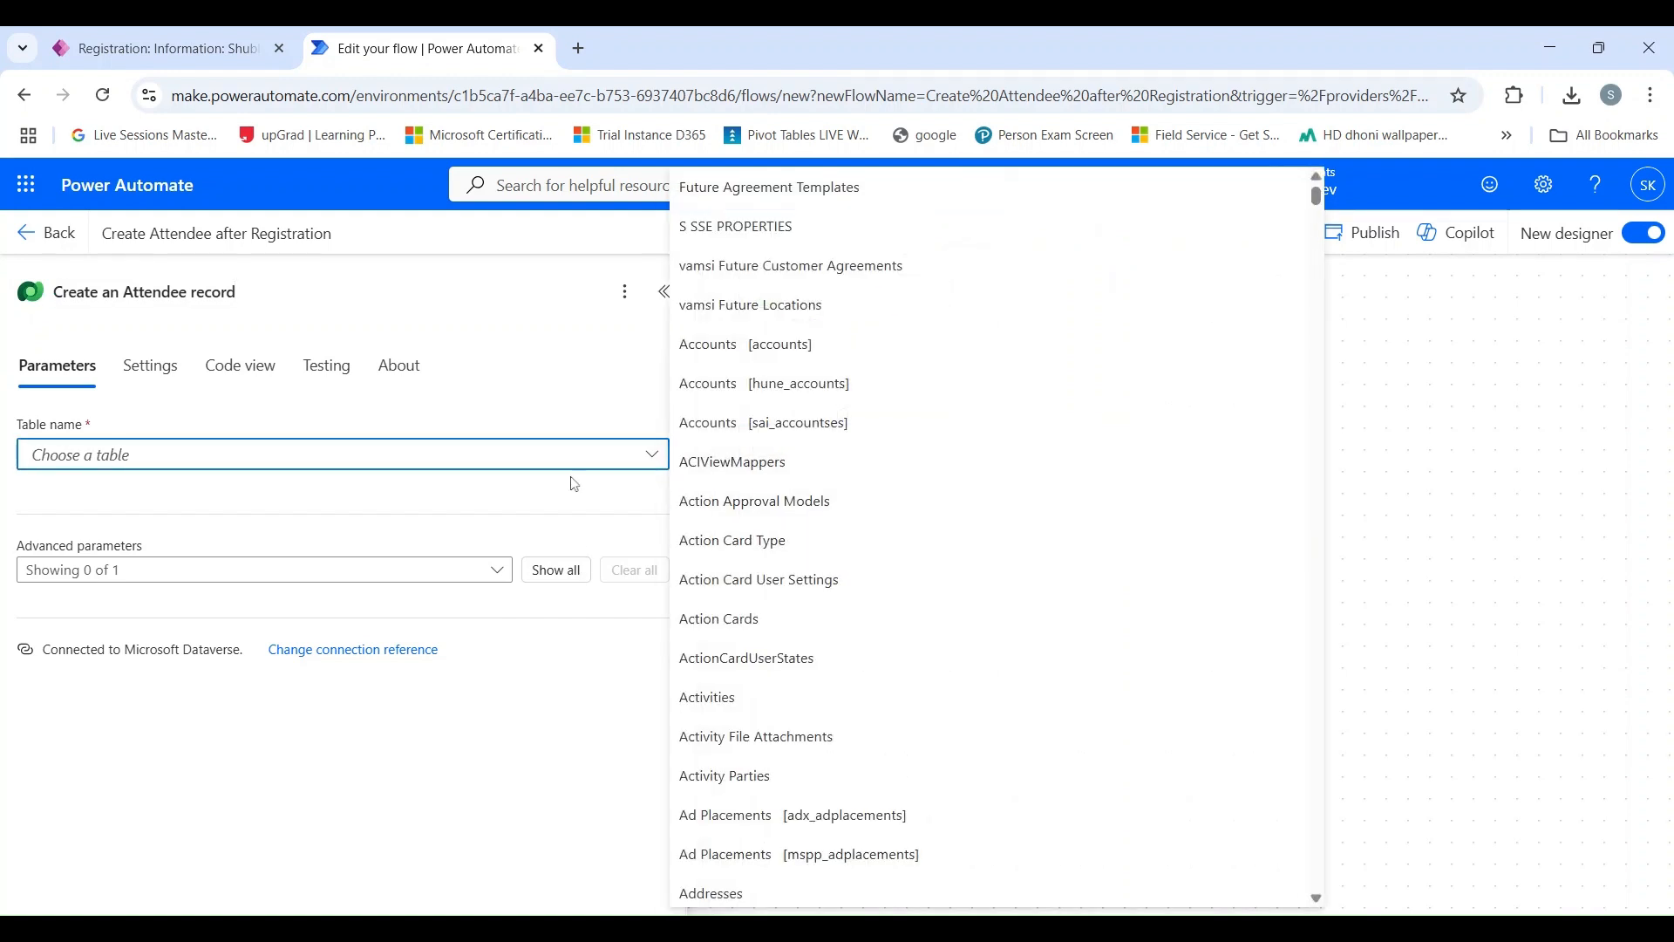
text(atted)
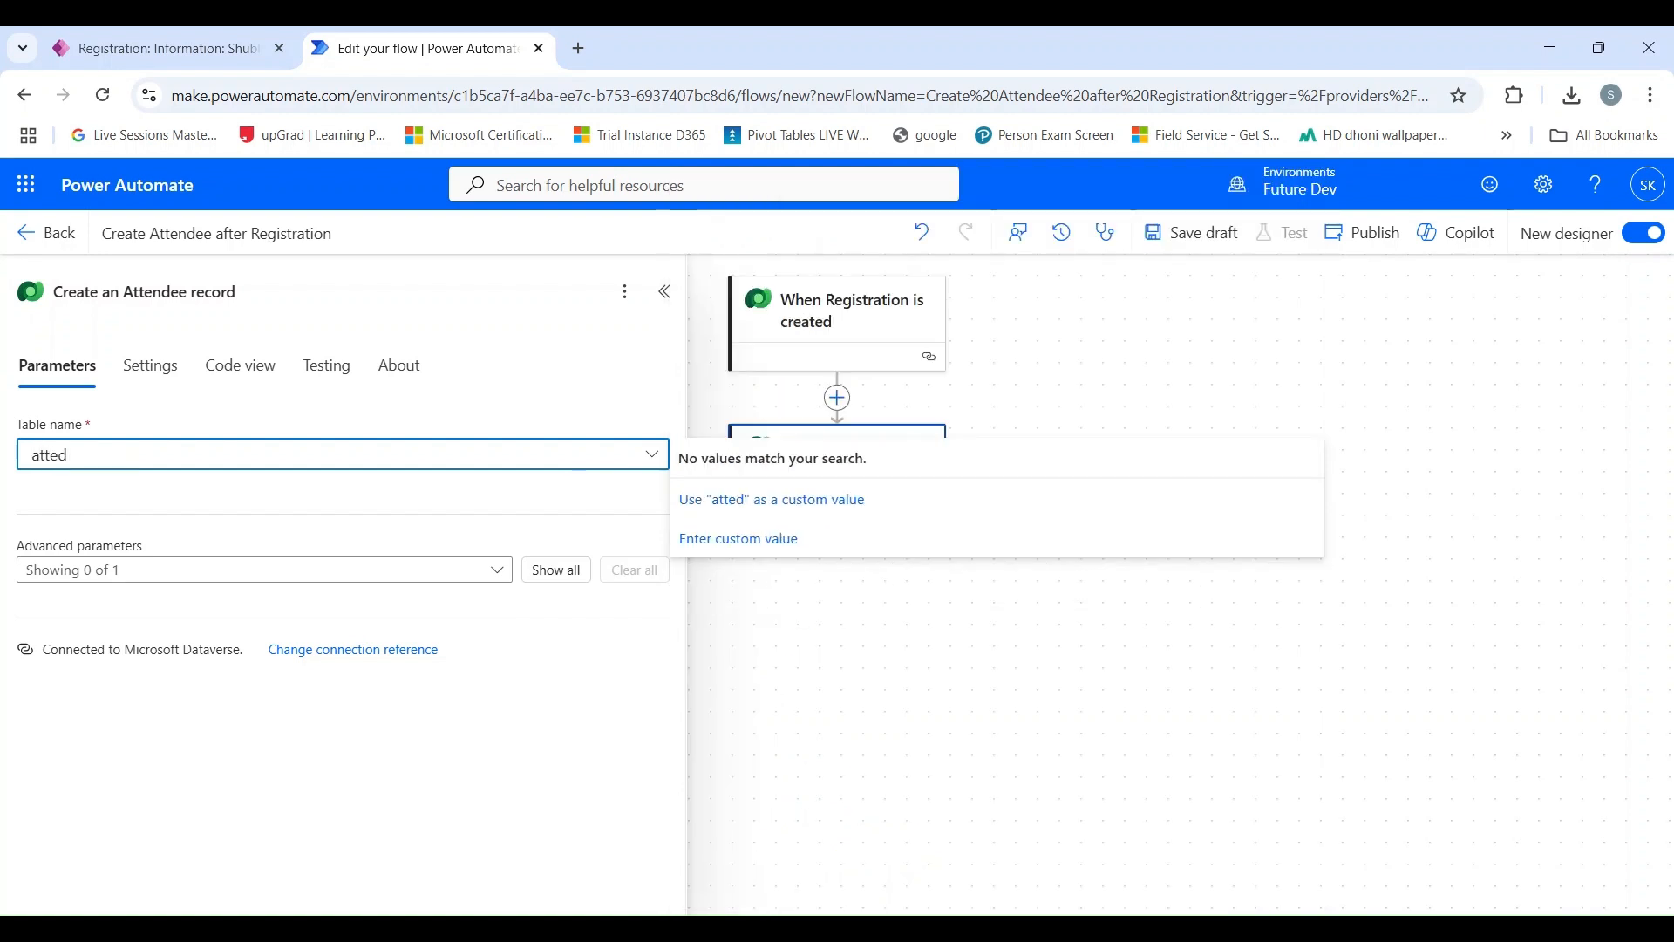
key(BackSpace)
text(nde)
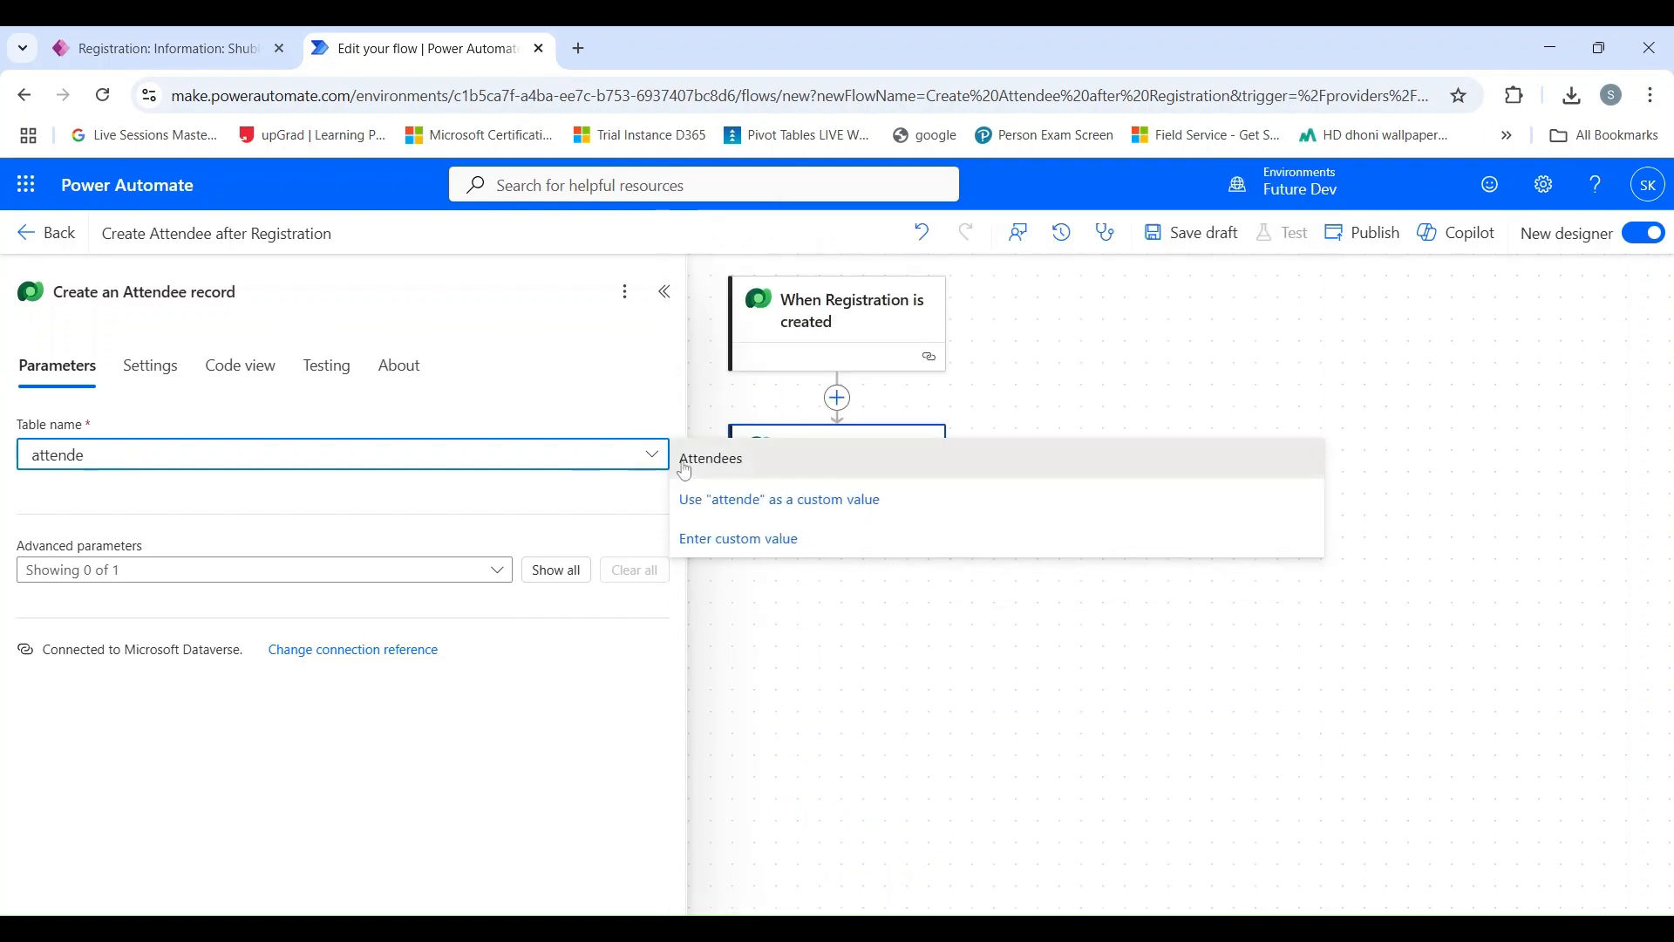
click(686, 468)
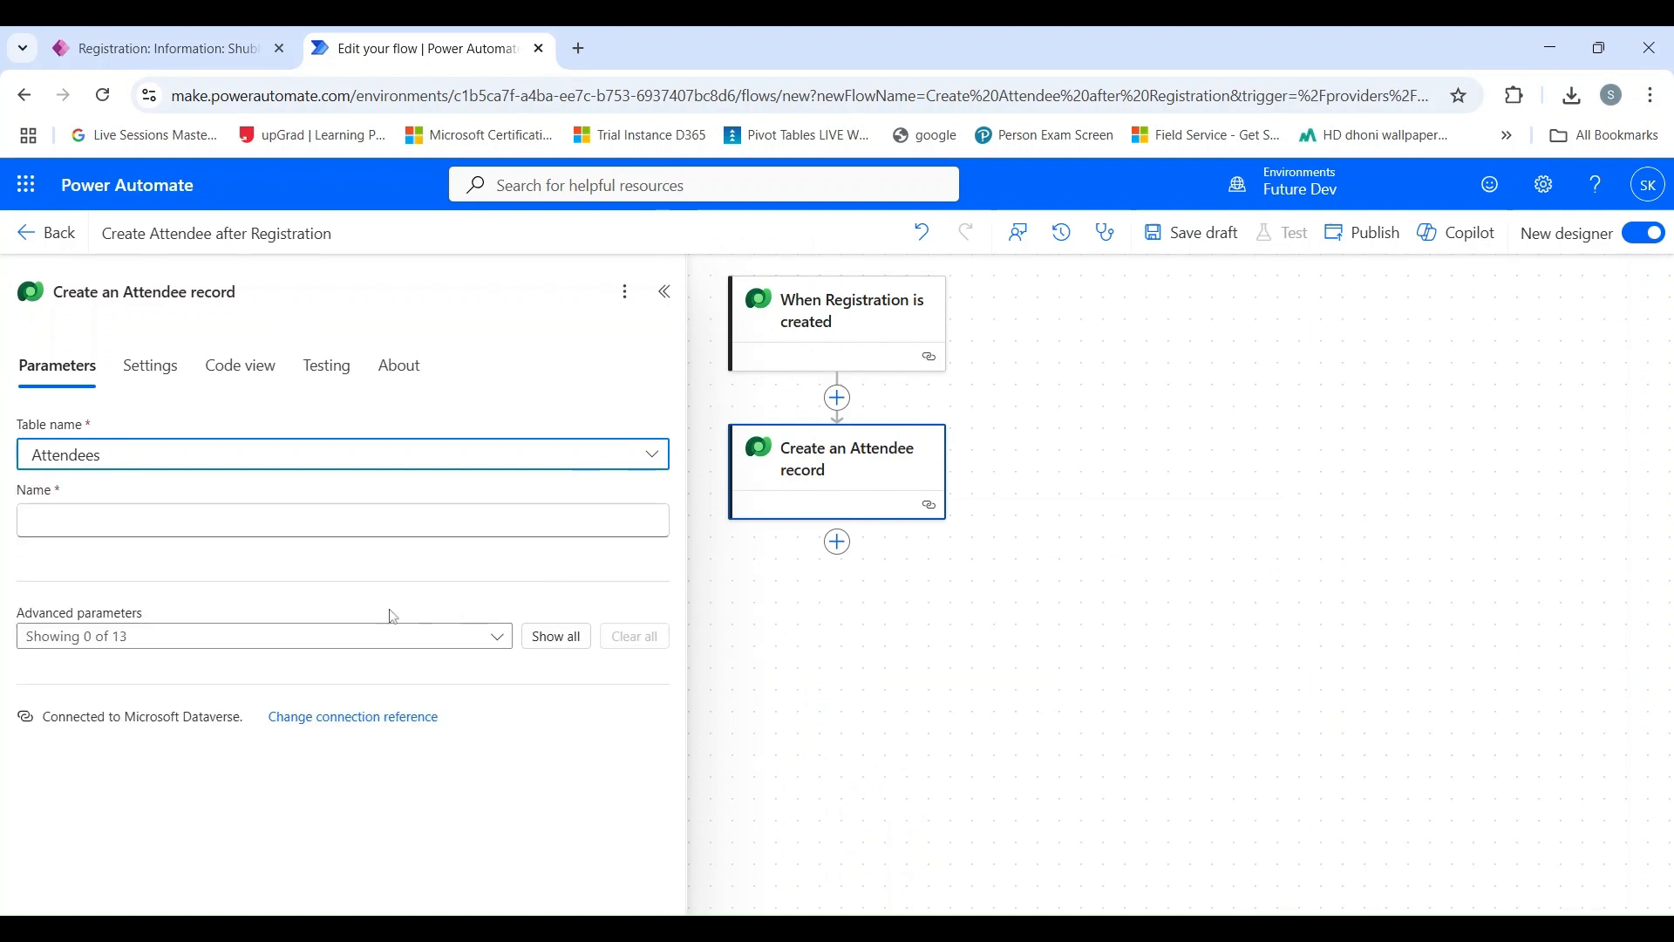
Show all advanced parameters of the "Create an Attendee record" action and review the available Attendees columns.
click(343, 521)
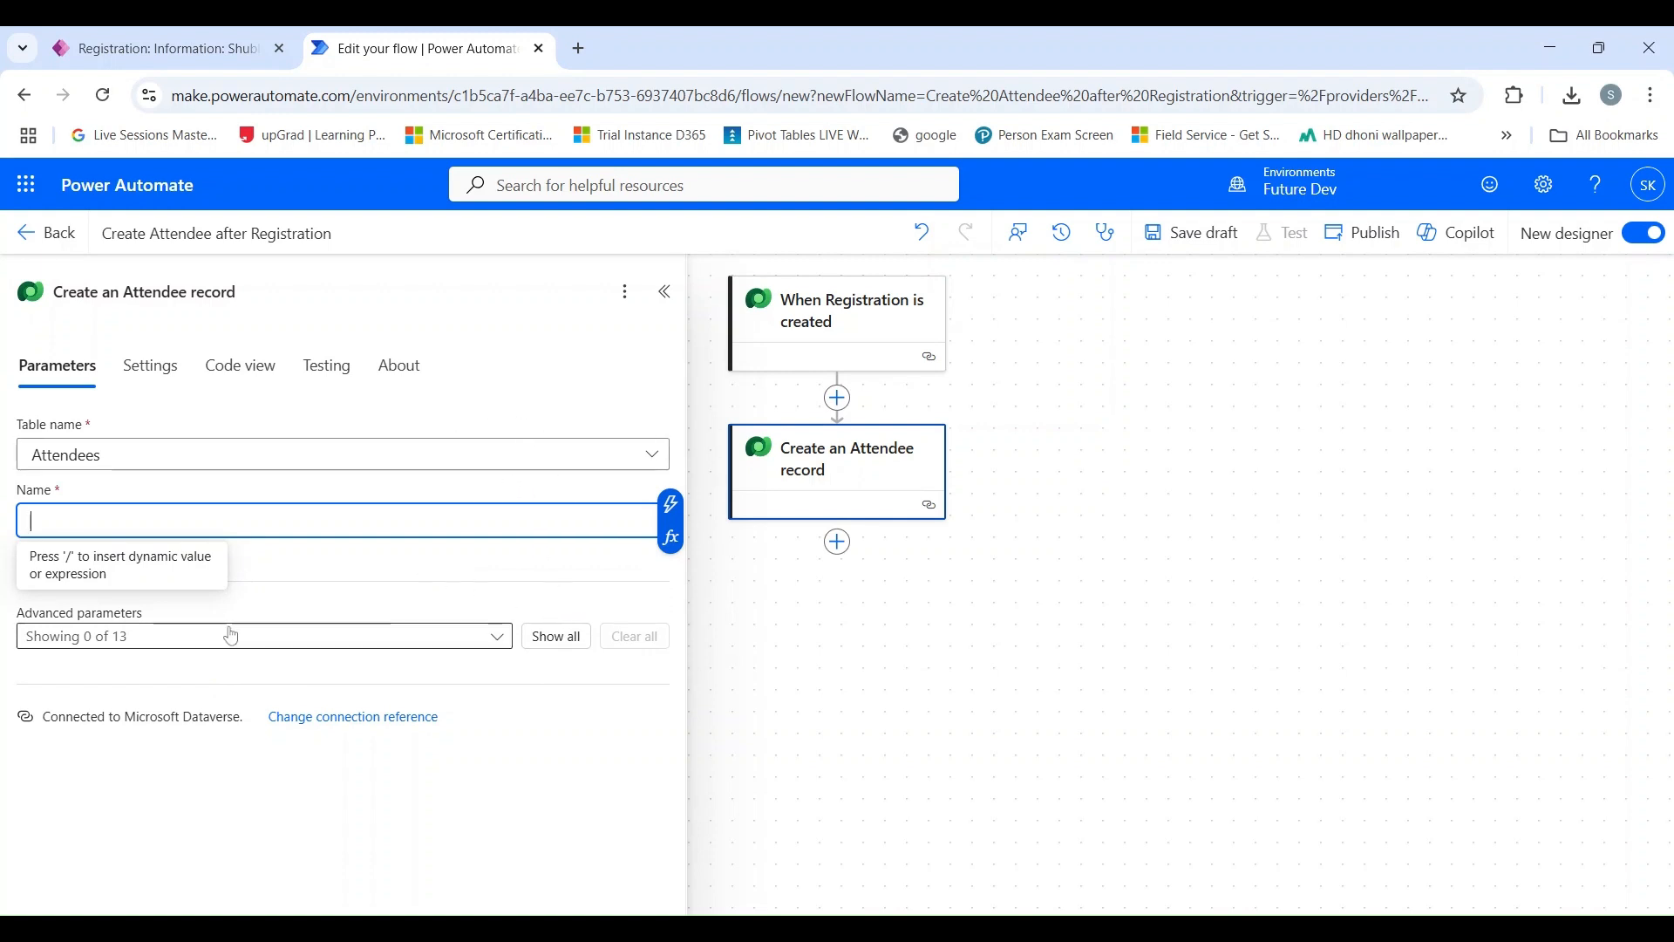
click(556, 637)
scroll(261, 628, down, 1)
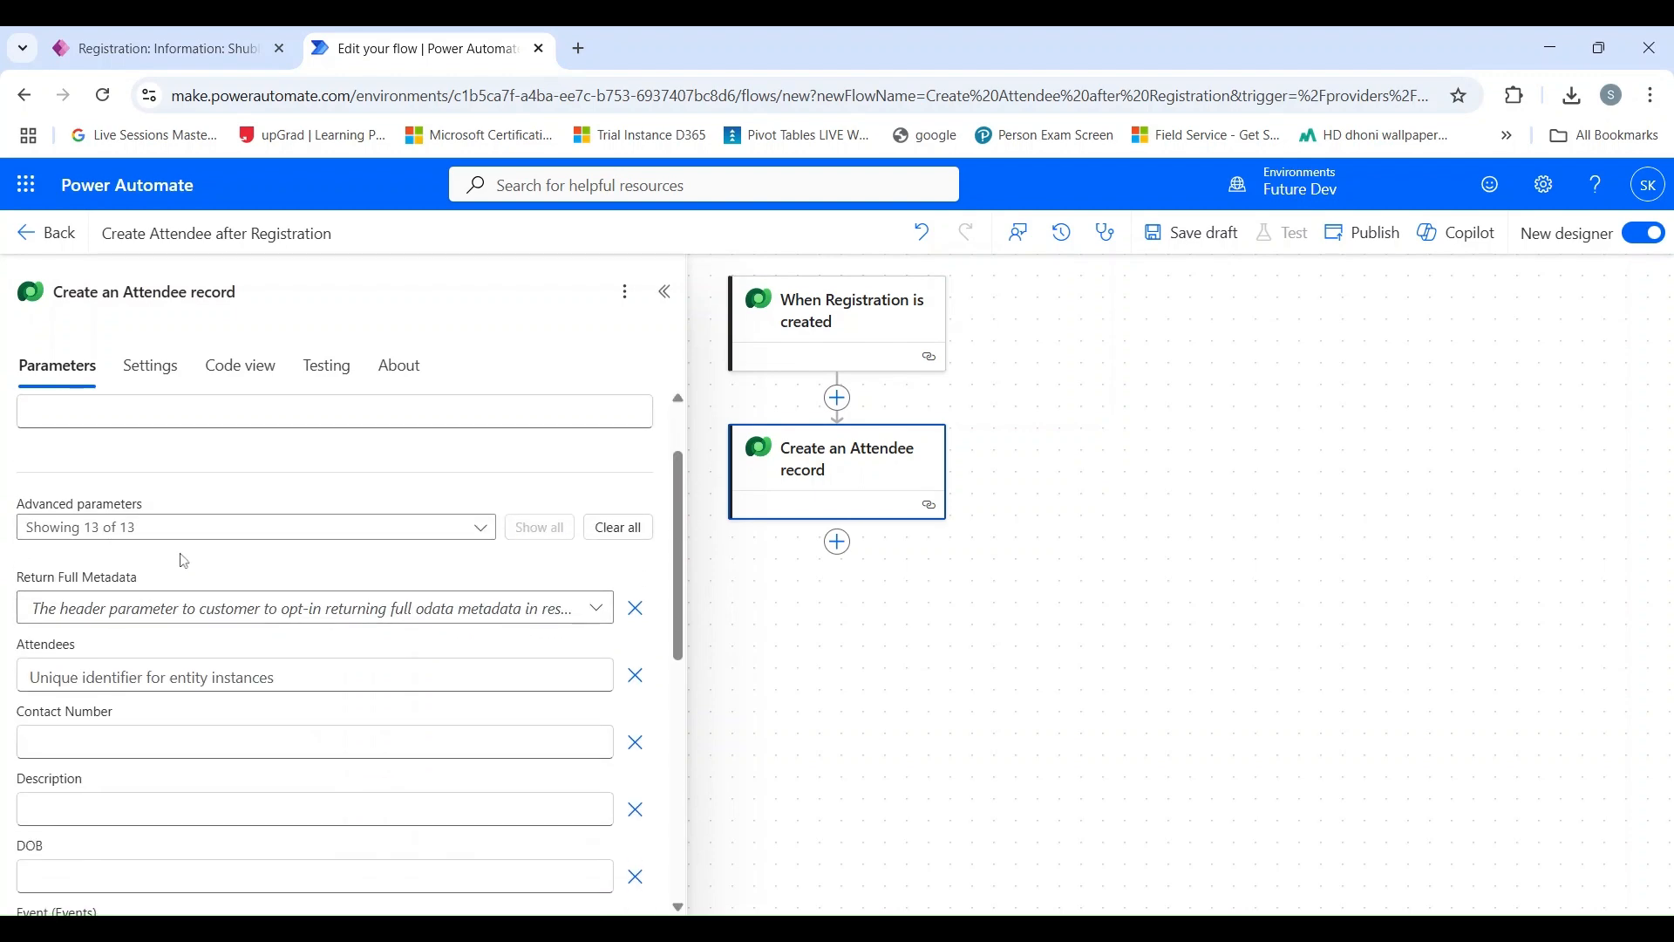
scroll(175, 587, up, 1)
scroll(184, 624, down, 3)
scroll(184, 624, down, 5)
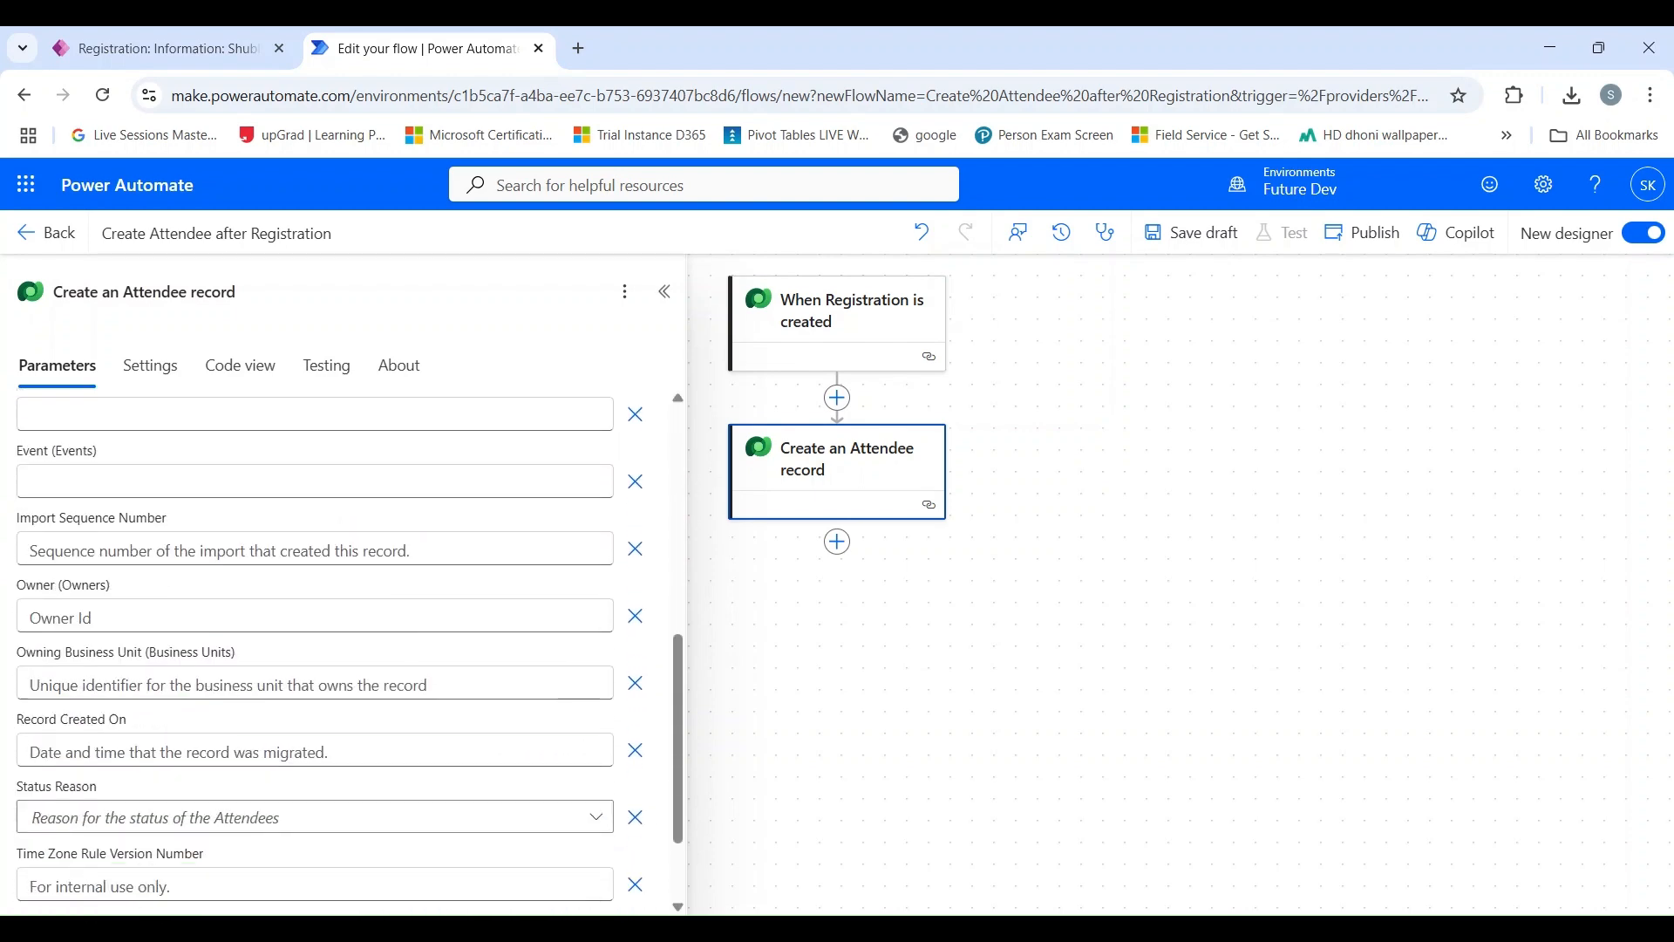
scroll(199, 690, up, 8)
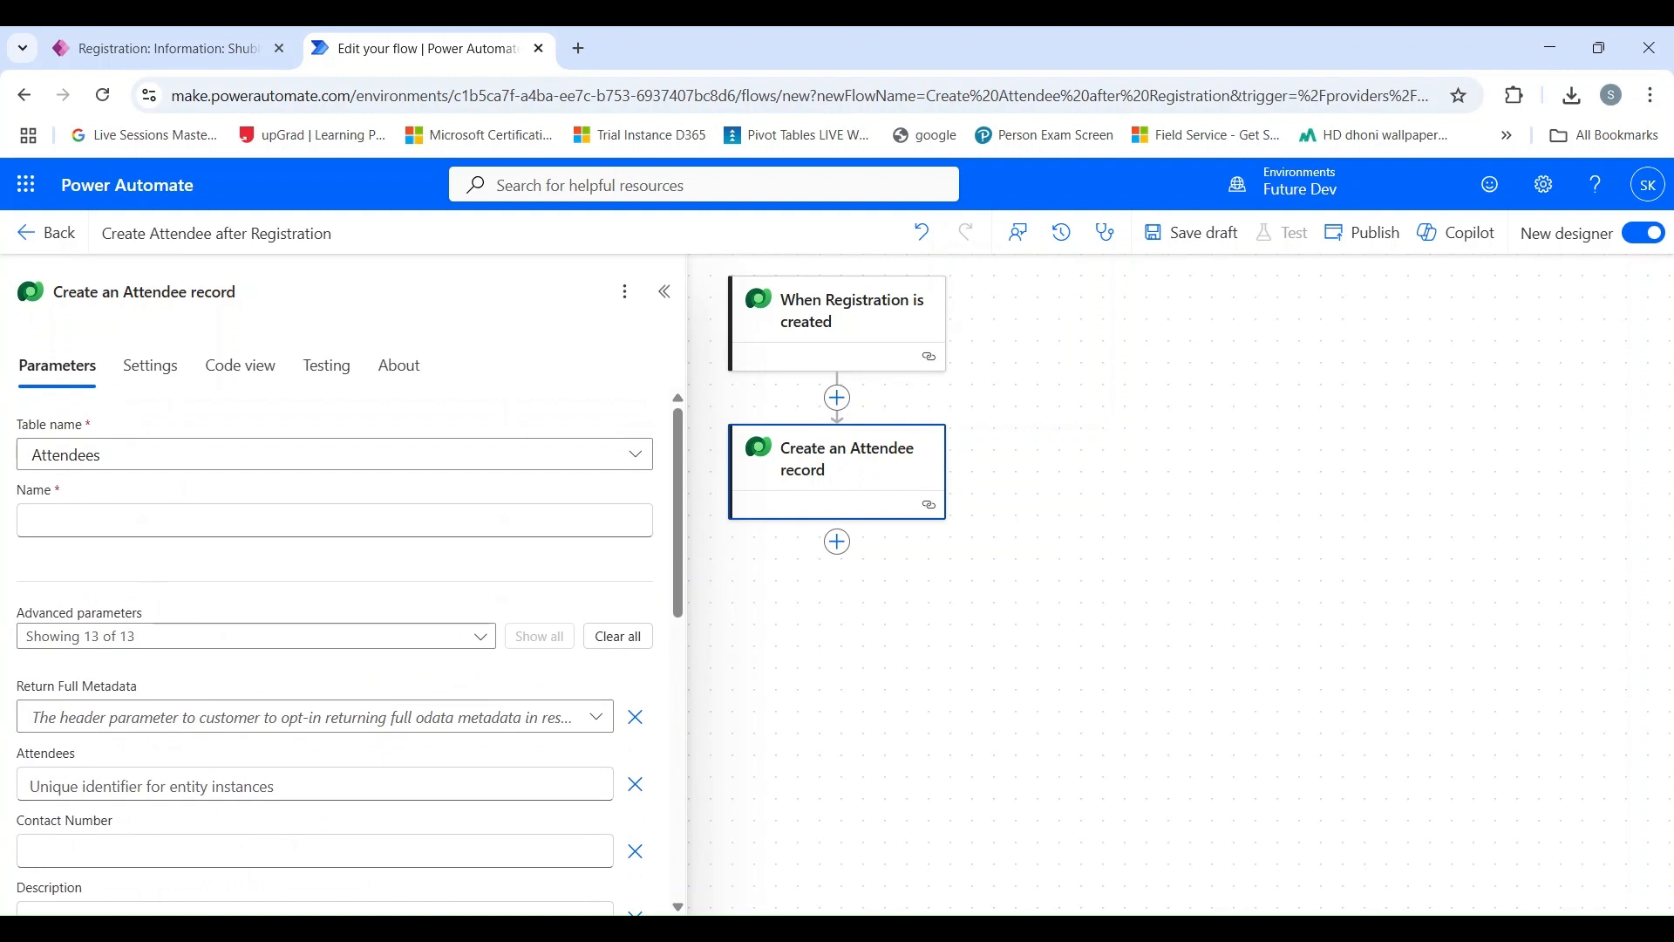
Map the attendee's Name field to the dynamic value Name from the "When Registration is created" trigger.
click(199, 520)
click(655, 505)
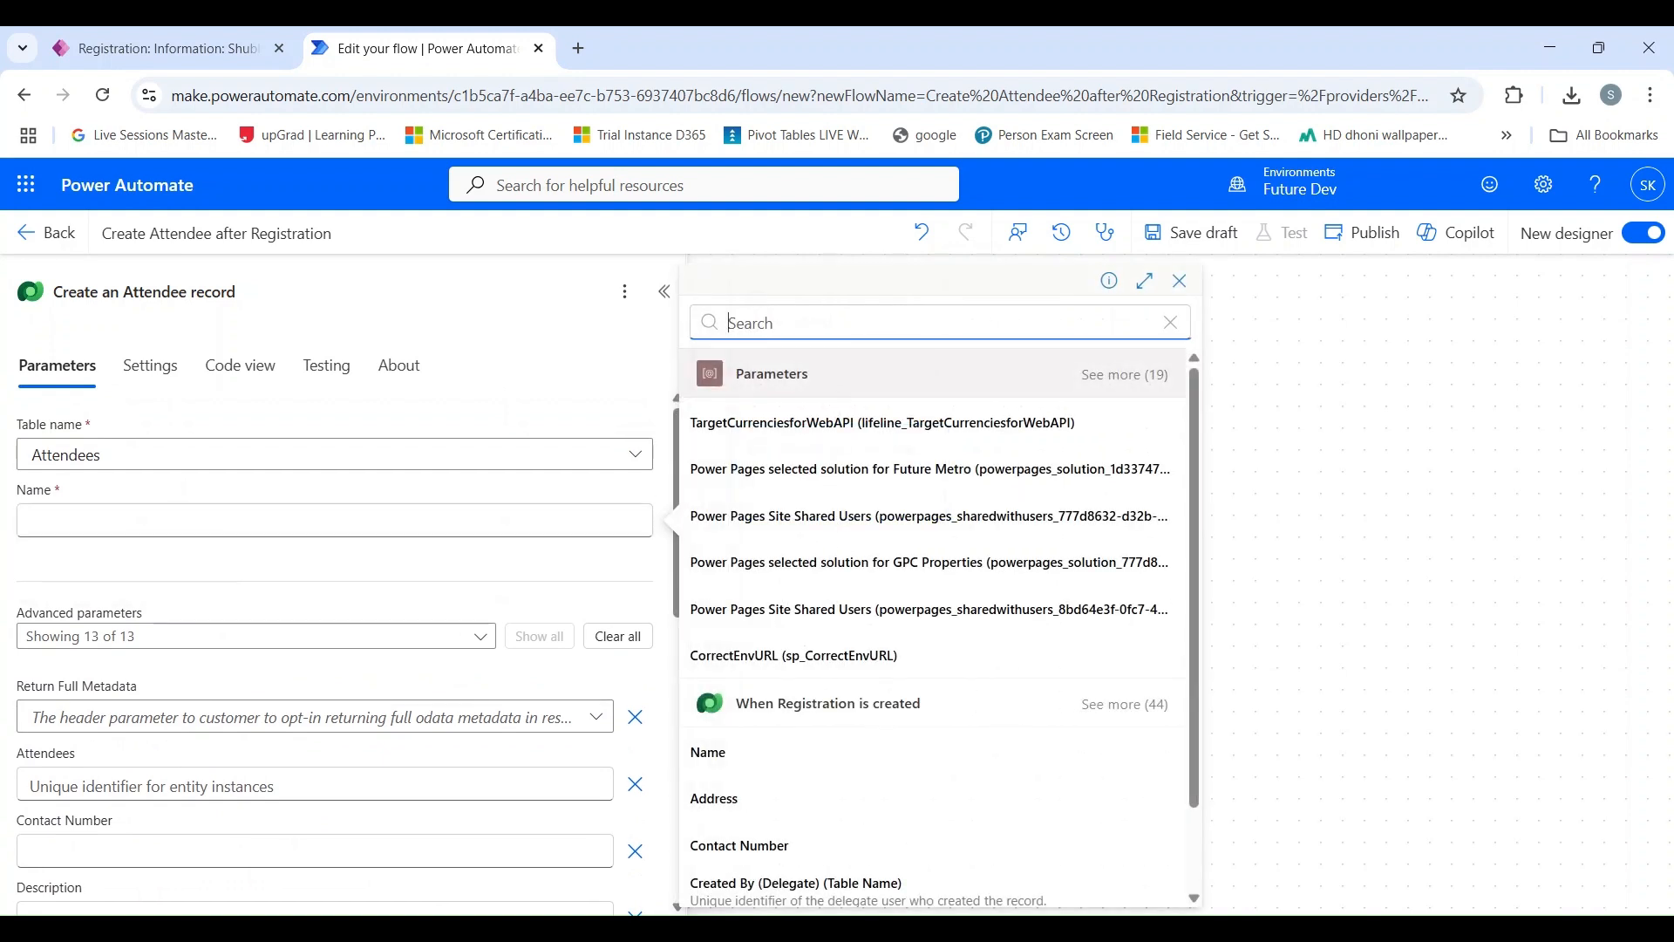
scroll(714, 601, down, 1)
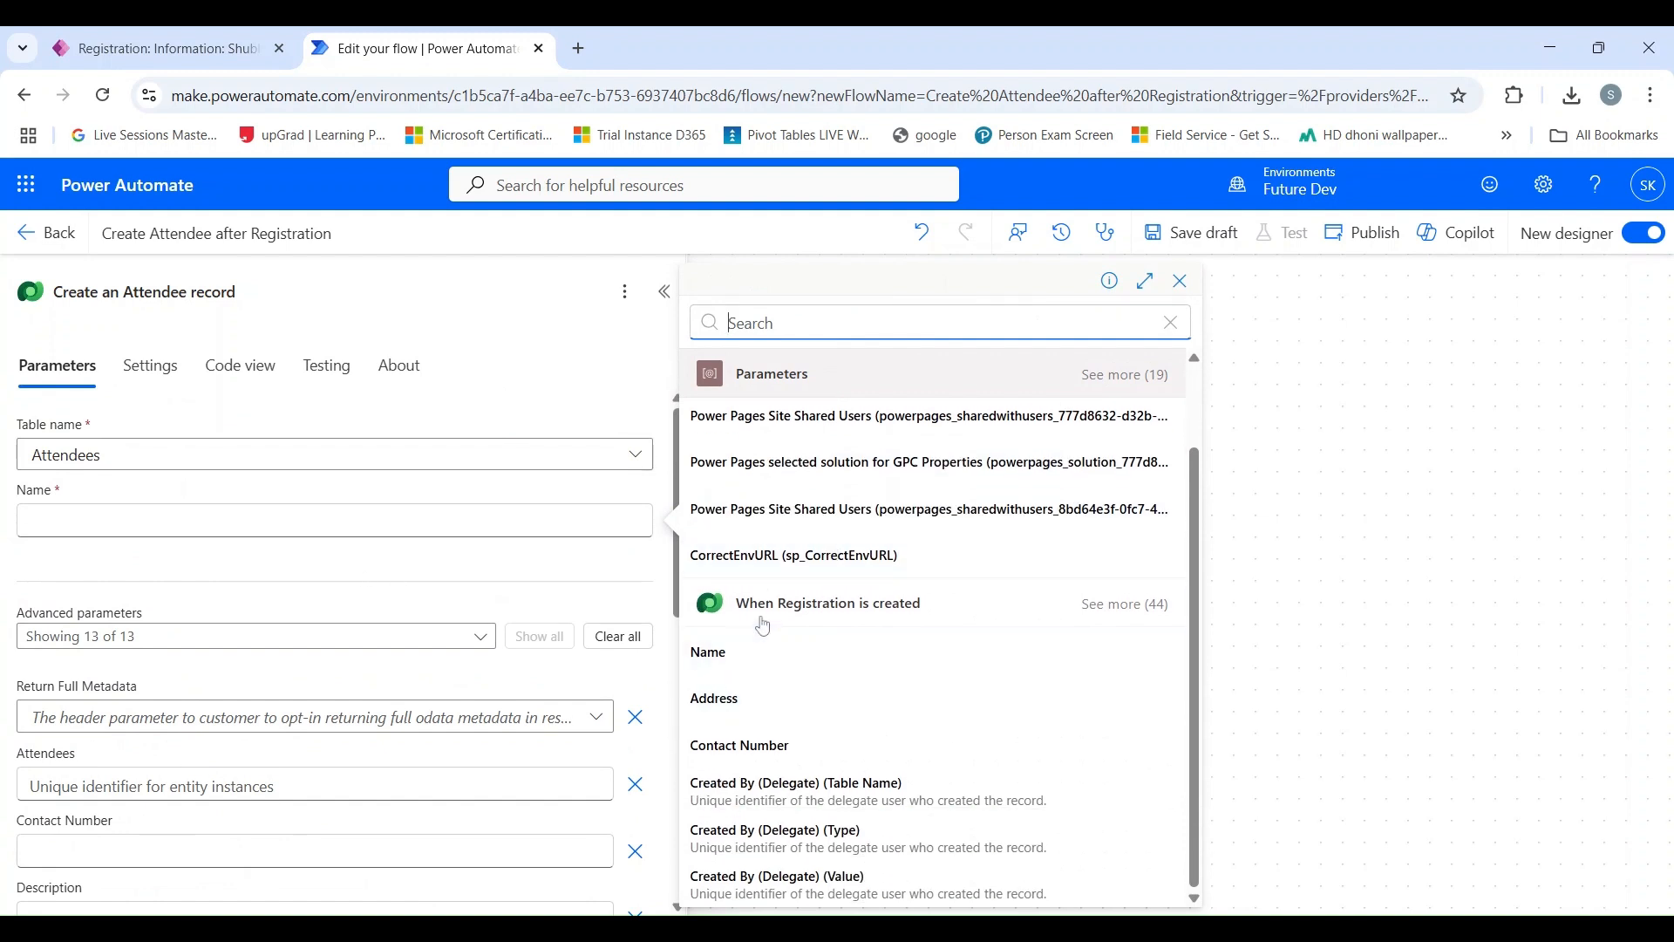
click(749, 670)
Map the attendee's Contact Number field to the dynamic value Contact Number from the "When Registration is created" trigger.
scroll(122, 637, down, 3)
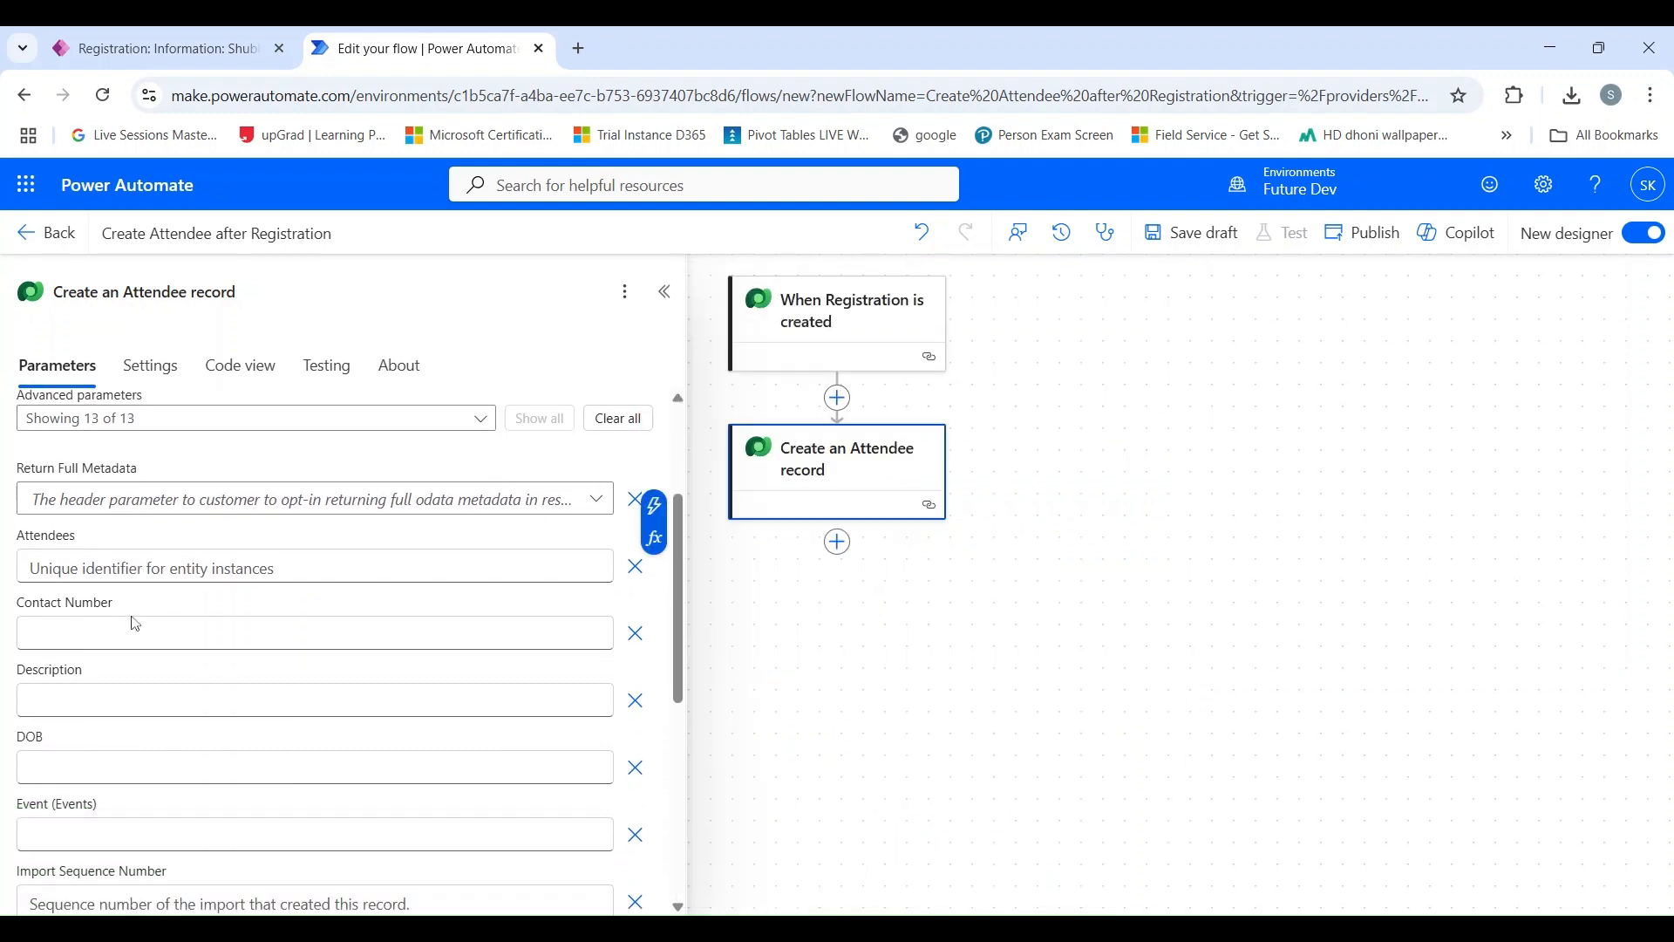
click(562, 631)
click(621, 630)
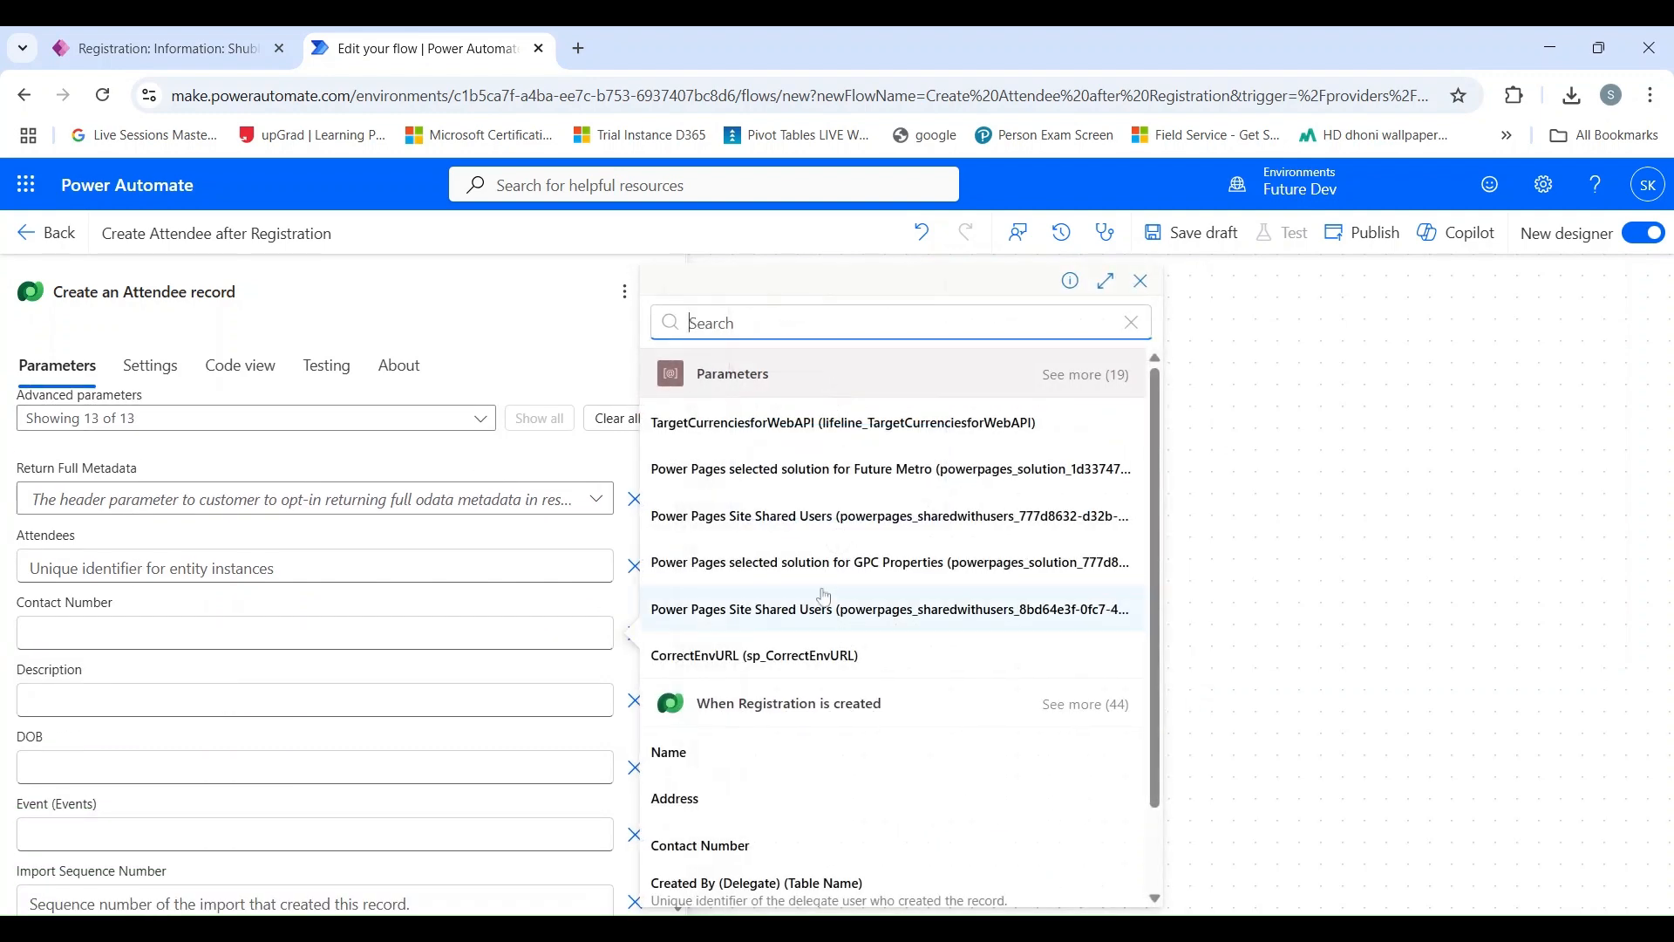
scroll(750, 689, down, 1)
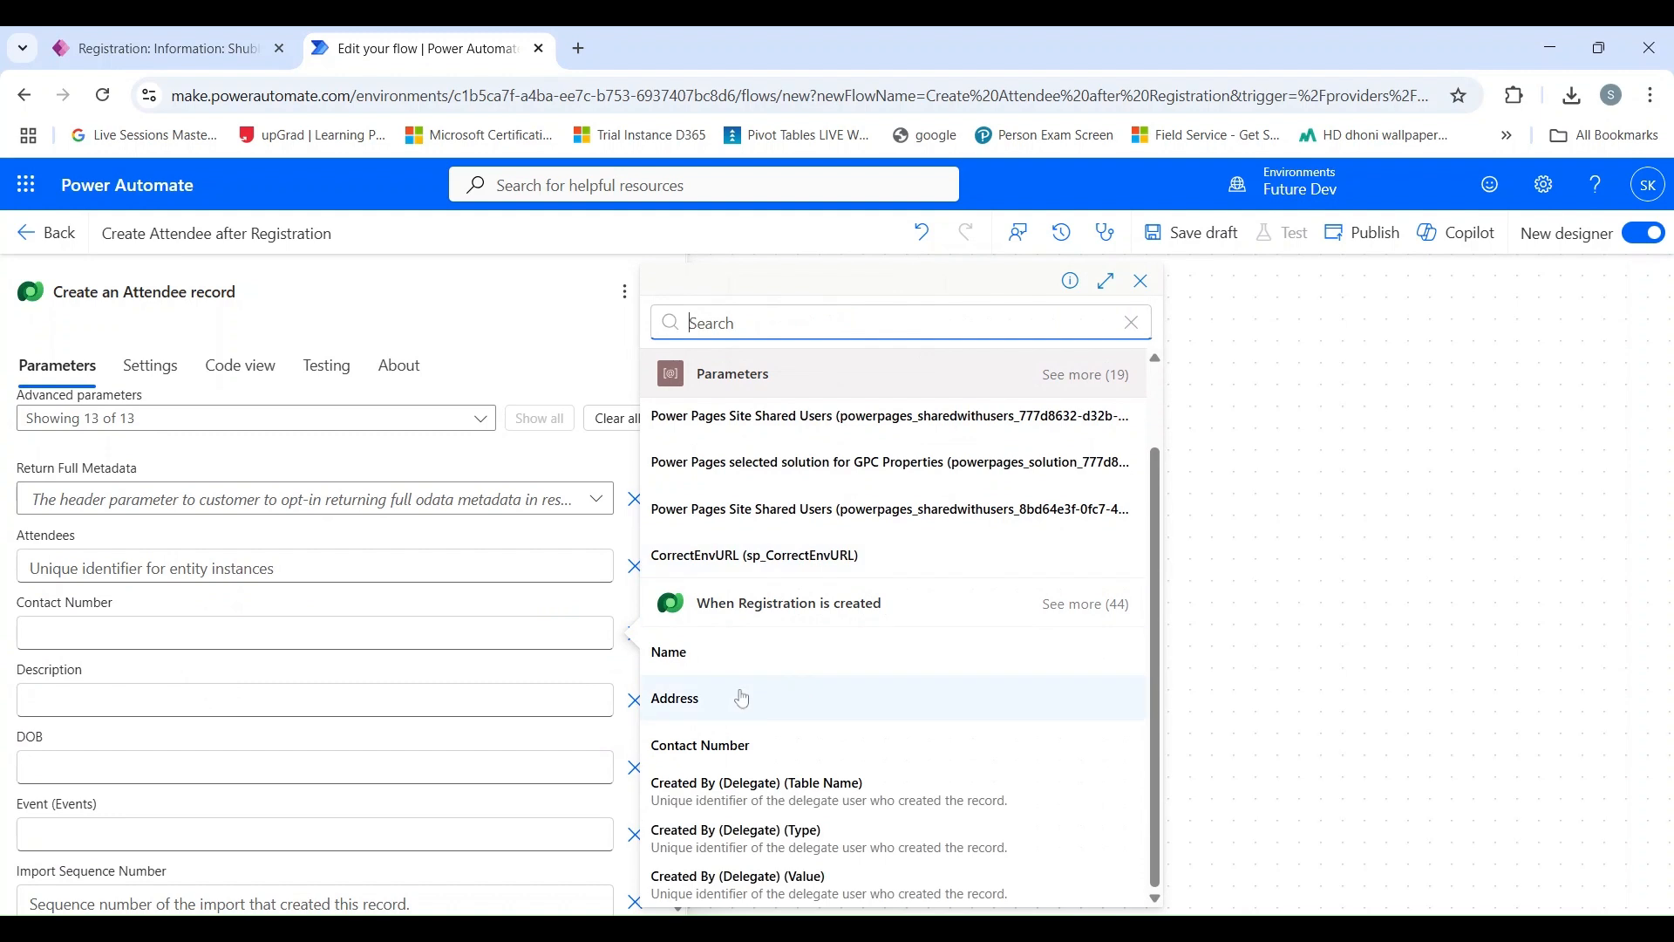
click(735, 750)
scroll(238, 659, down, 2)
scroll(167, 648, down, 5)
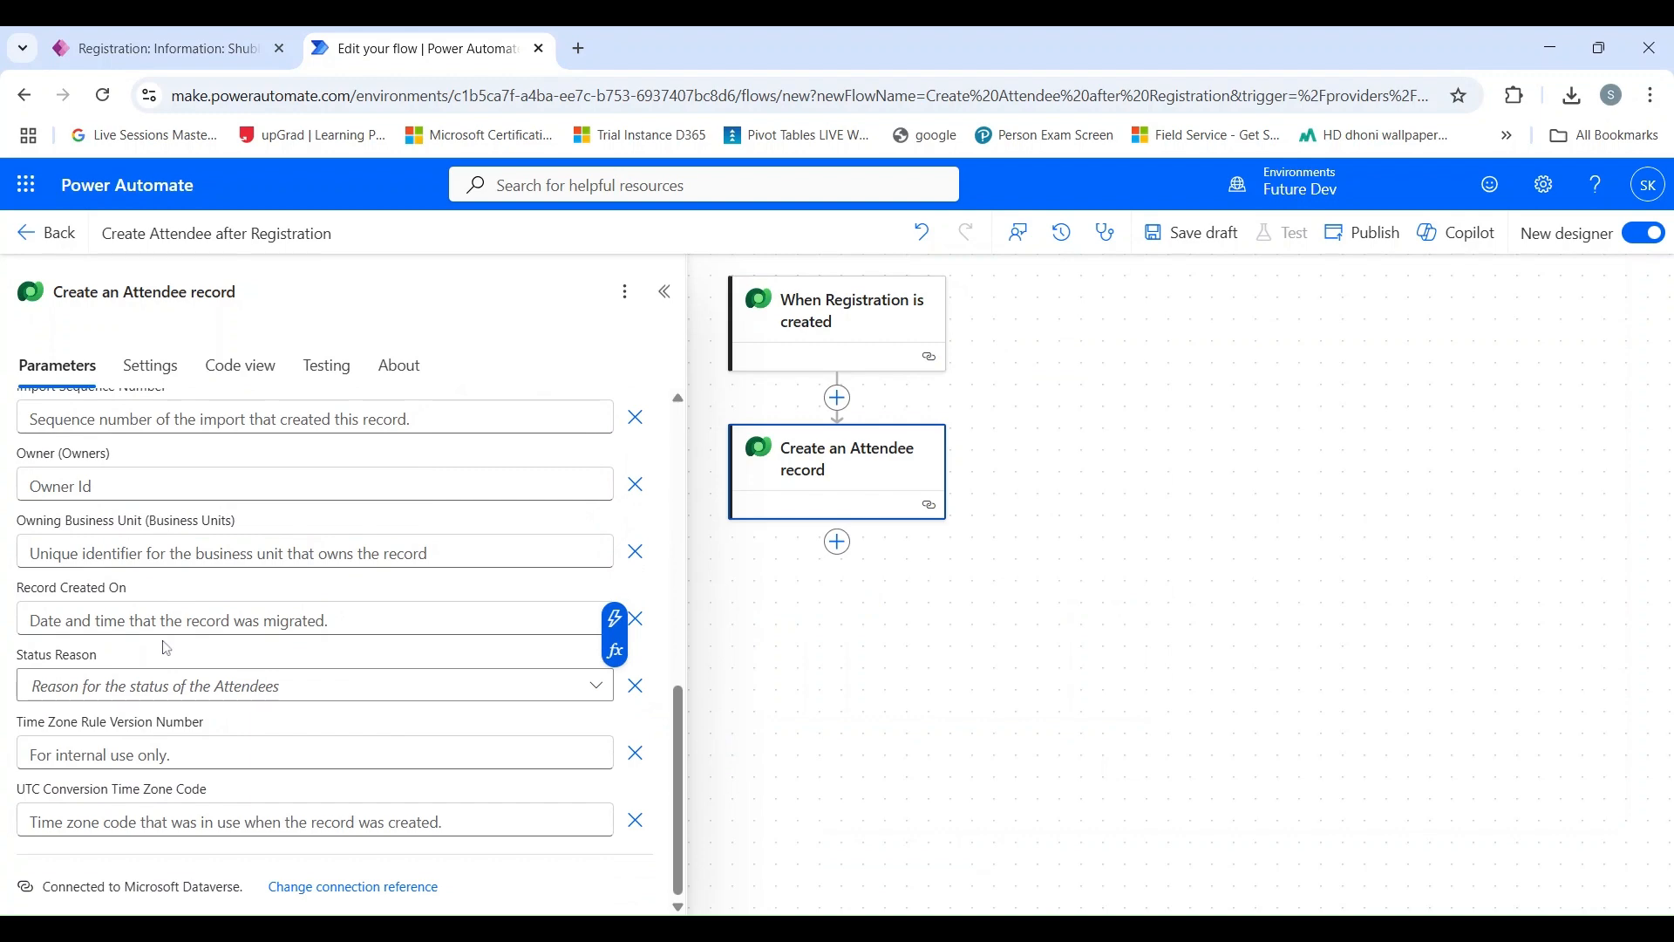
scroll(166, 648, up, 8)
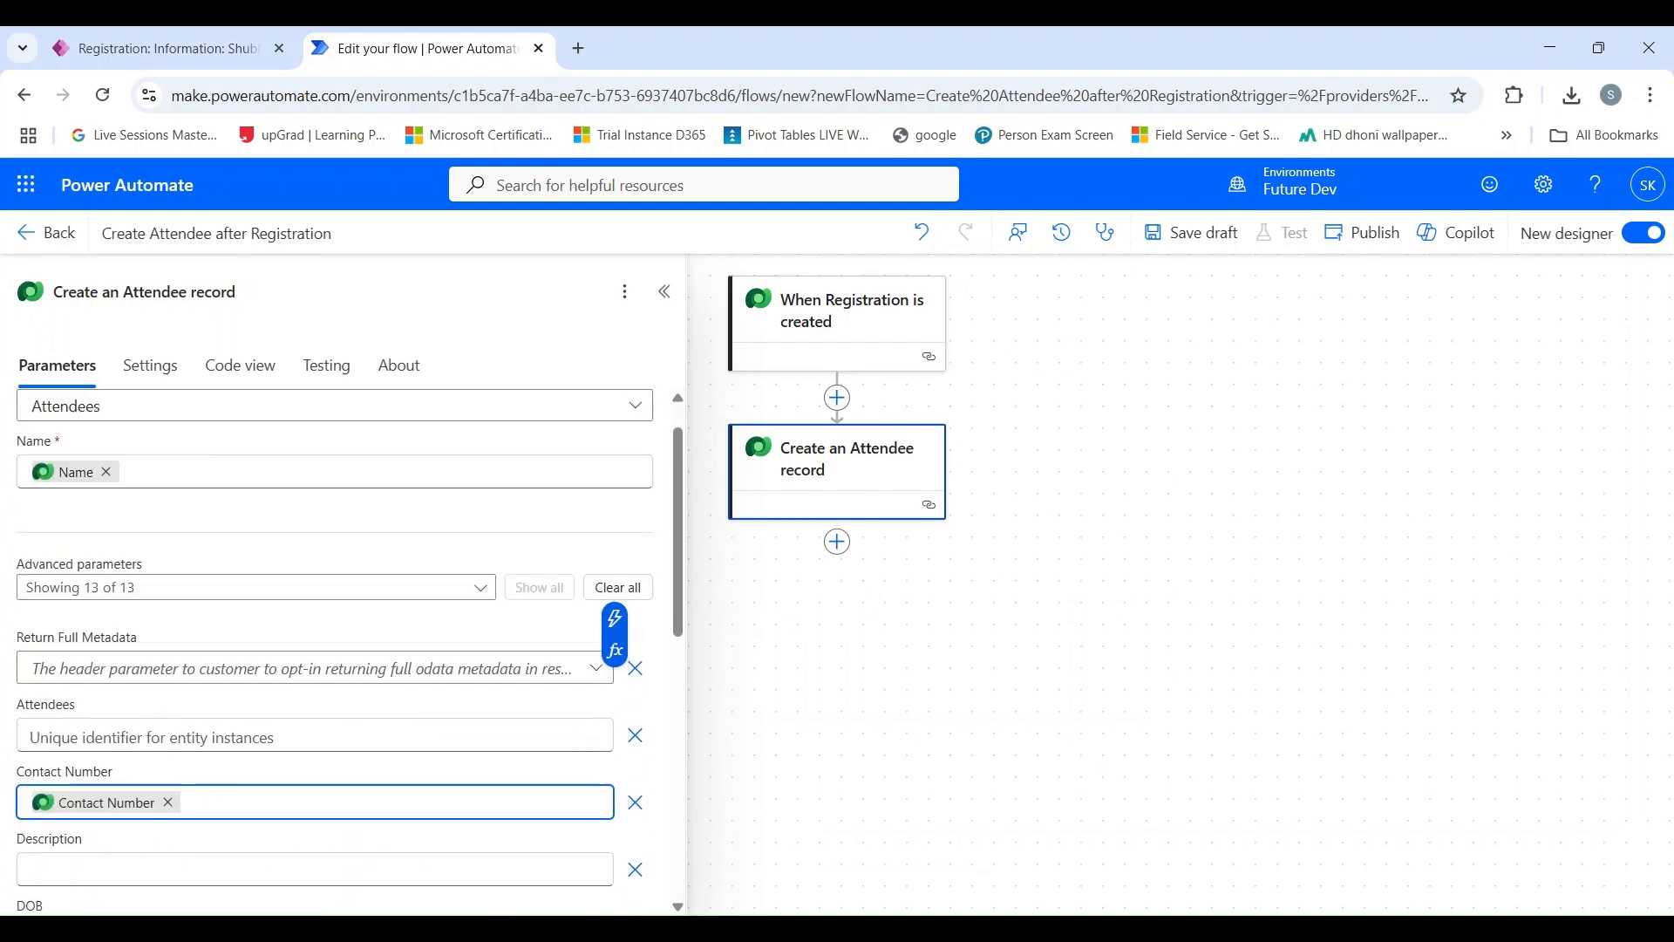
Save the flow as a draft, publish it and collapse the action's details.
click(1258, 288)
click(1192, 232)
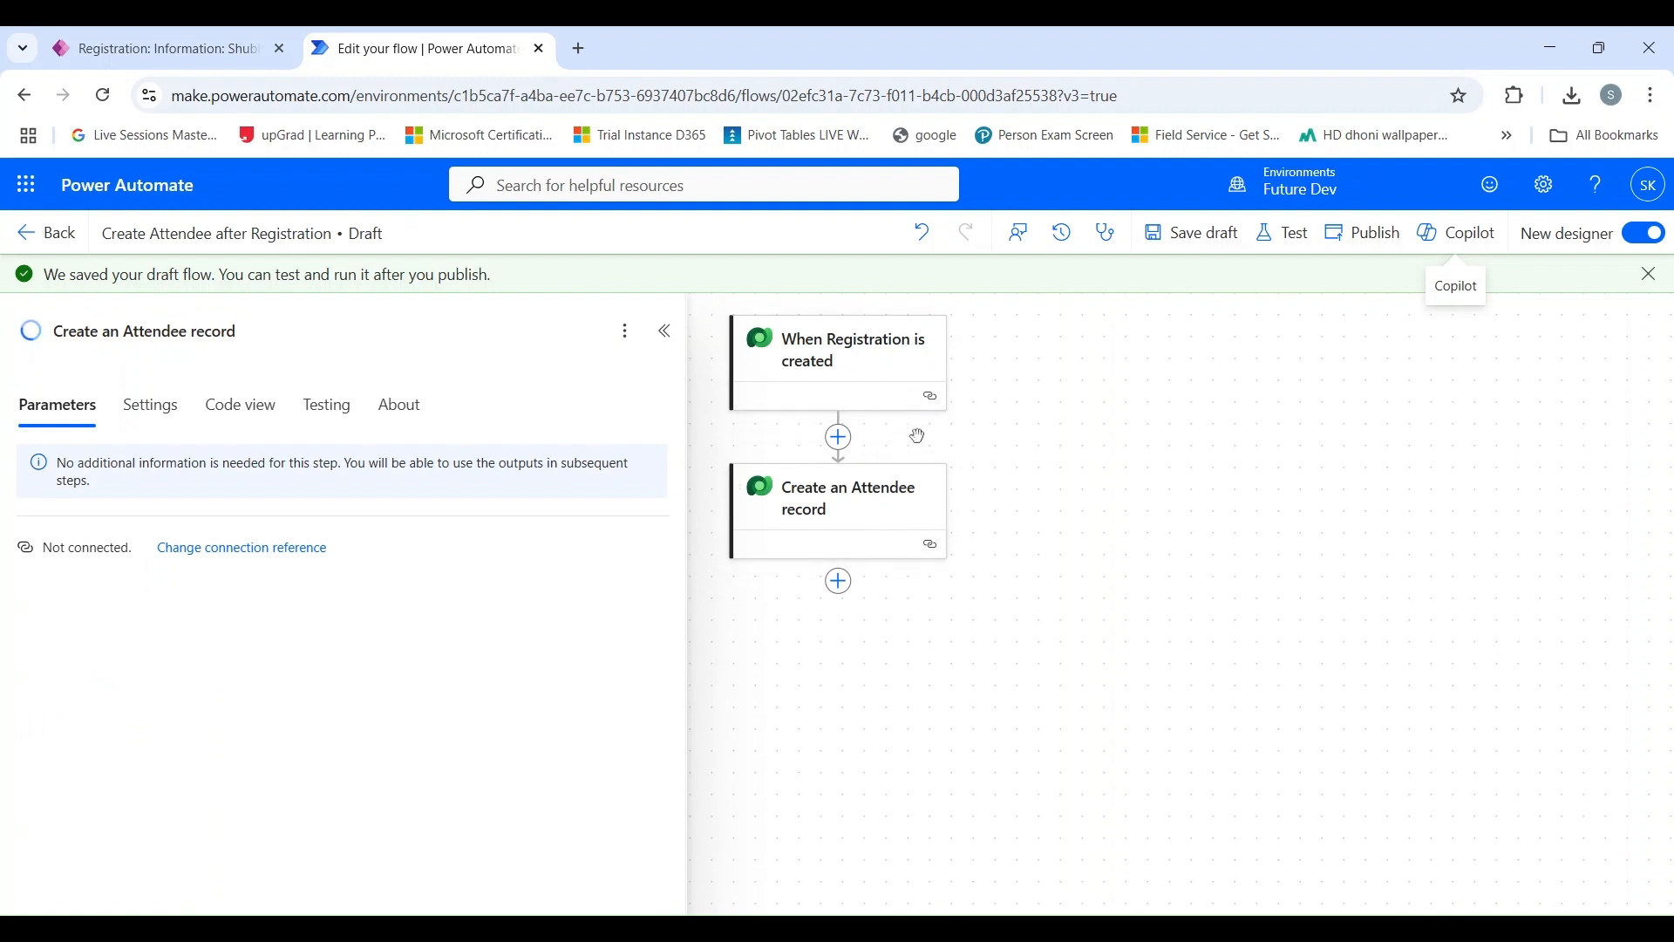
click(1356, 256)
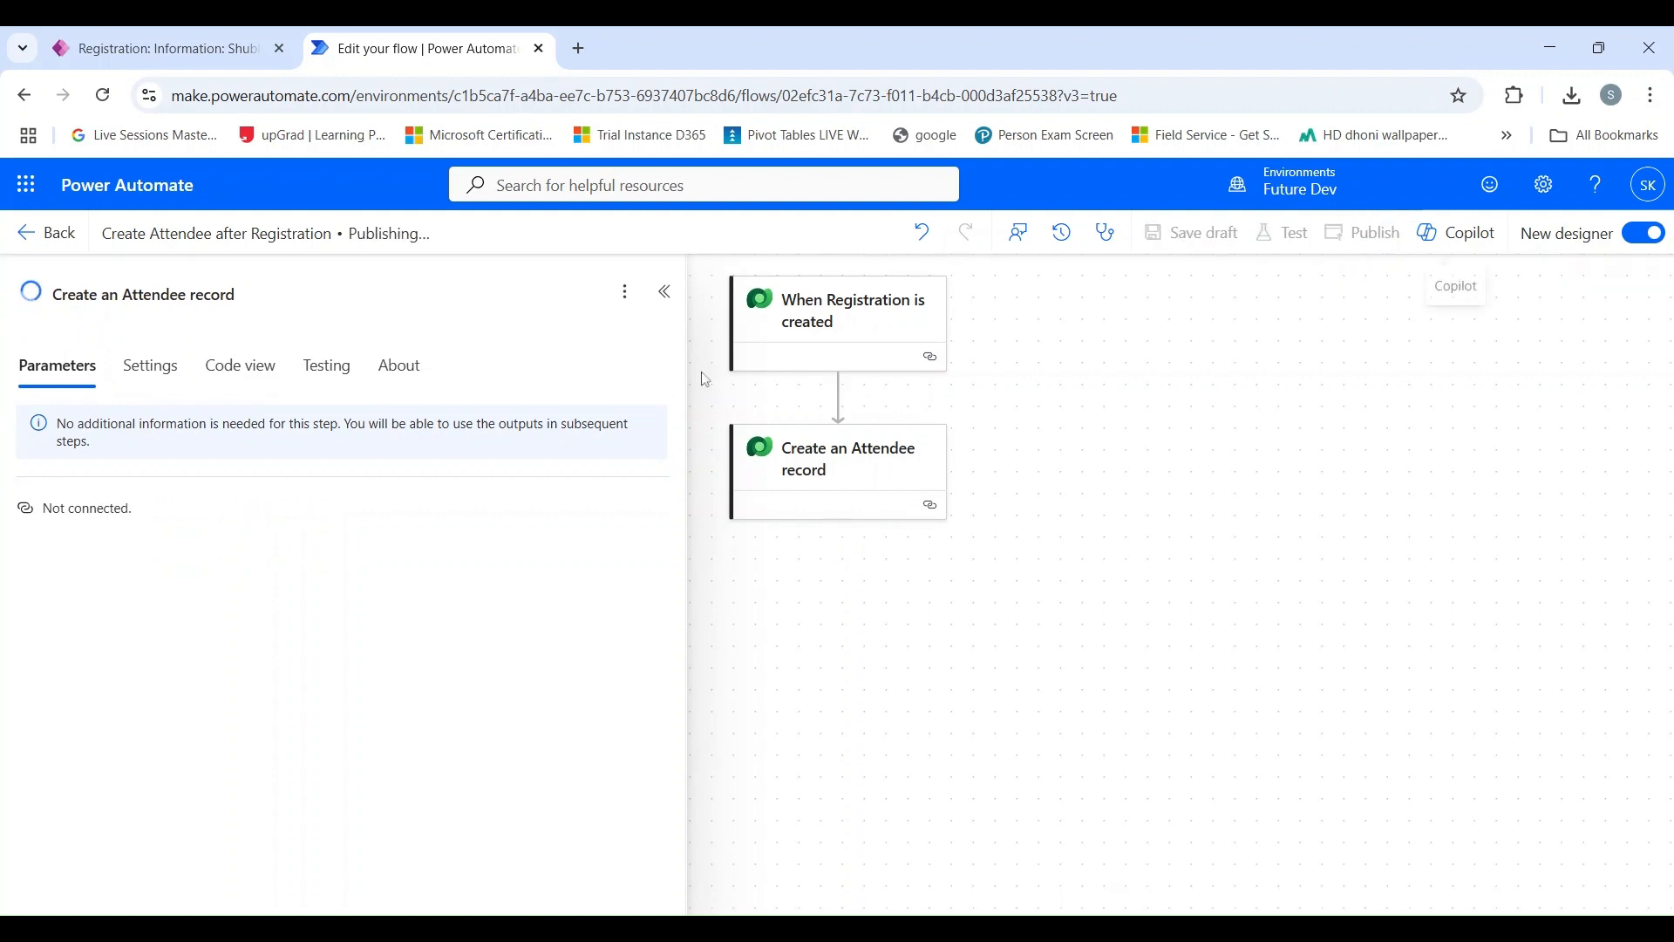
click(664, 293)
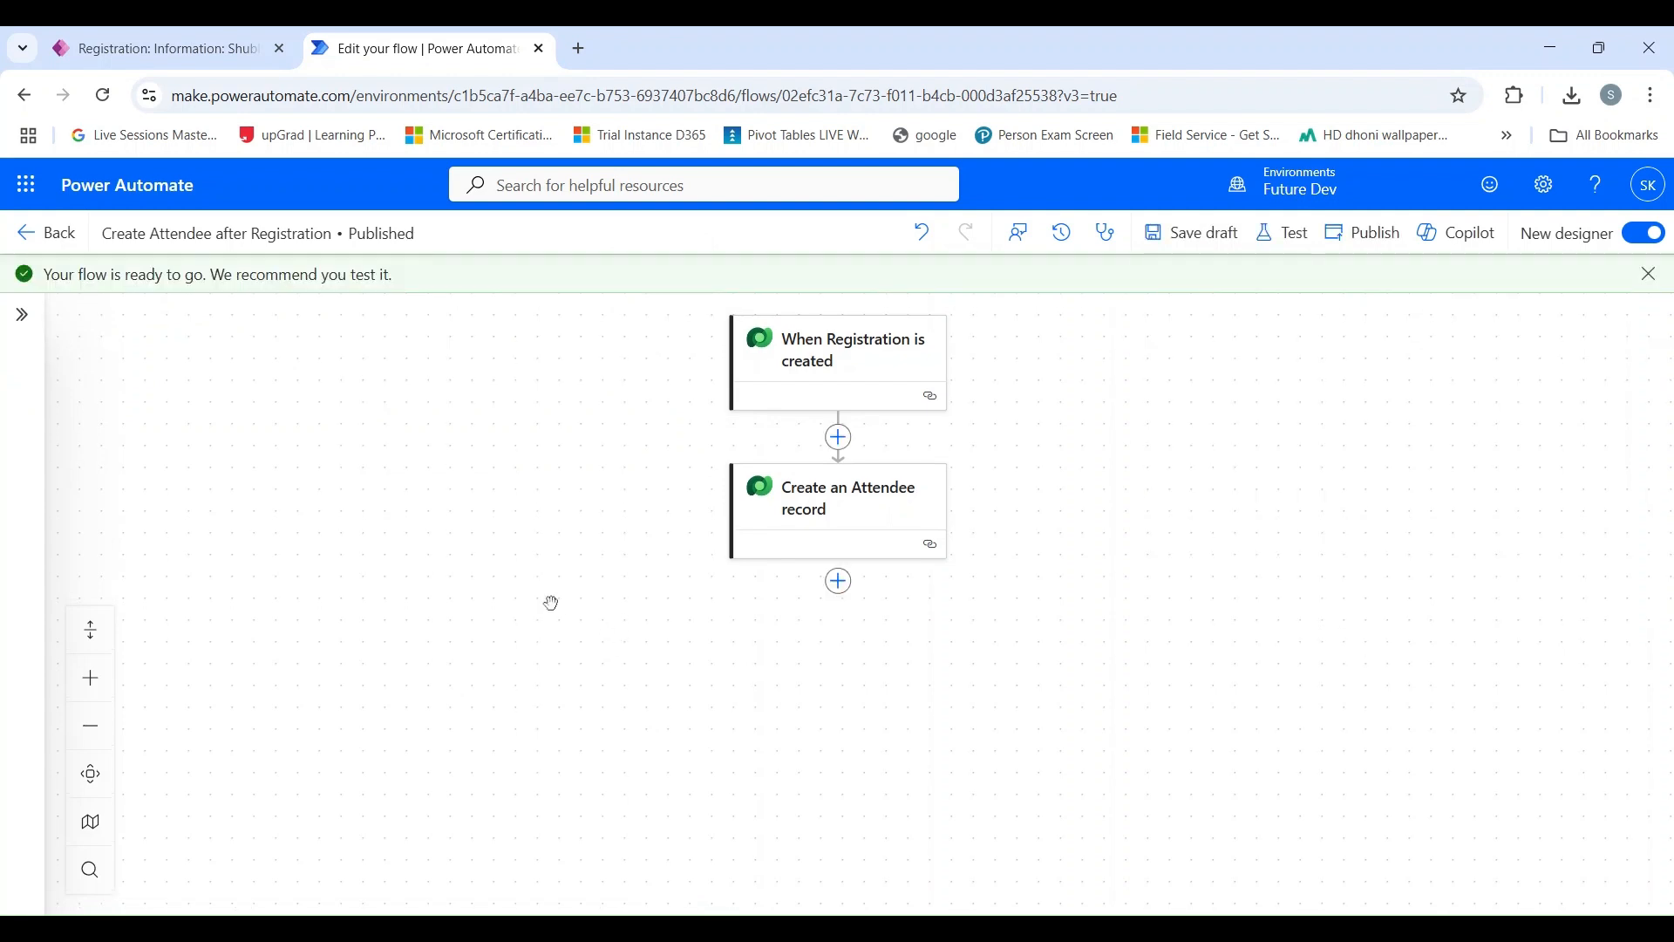
Switch to the Event Management App, start a new registration and enter the registrant's name followed by "New Registration".
click(178, 50)
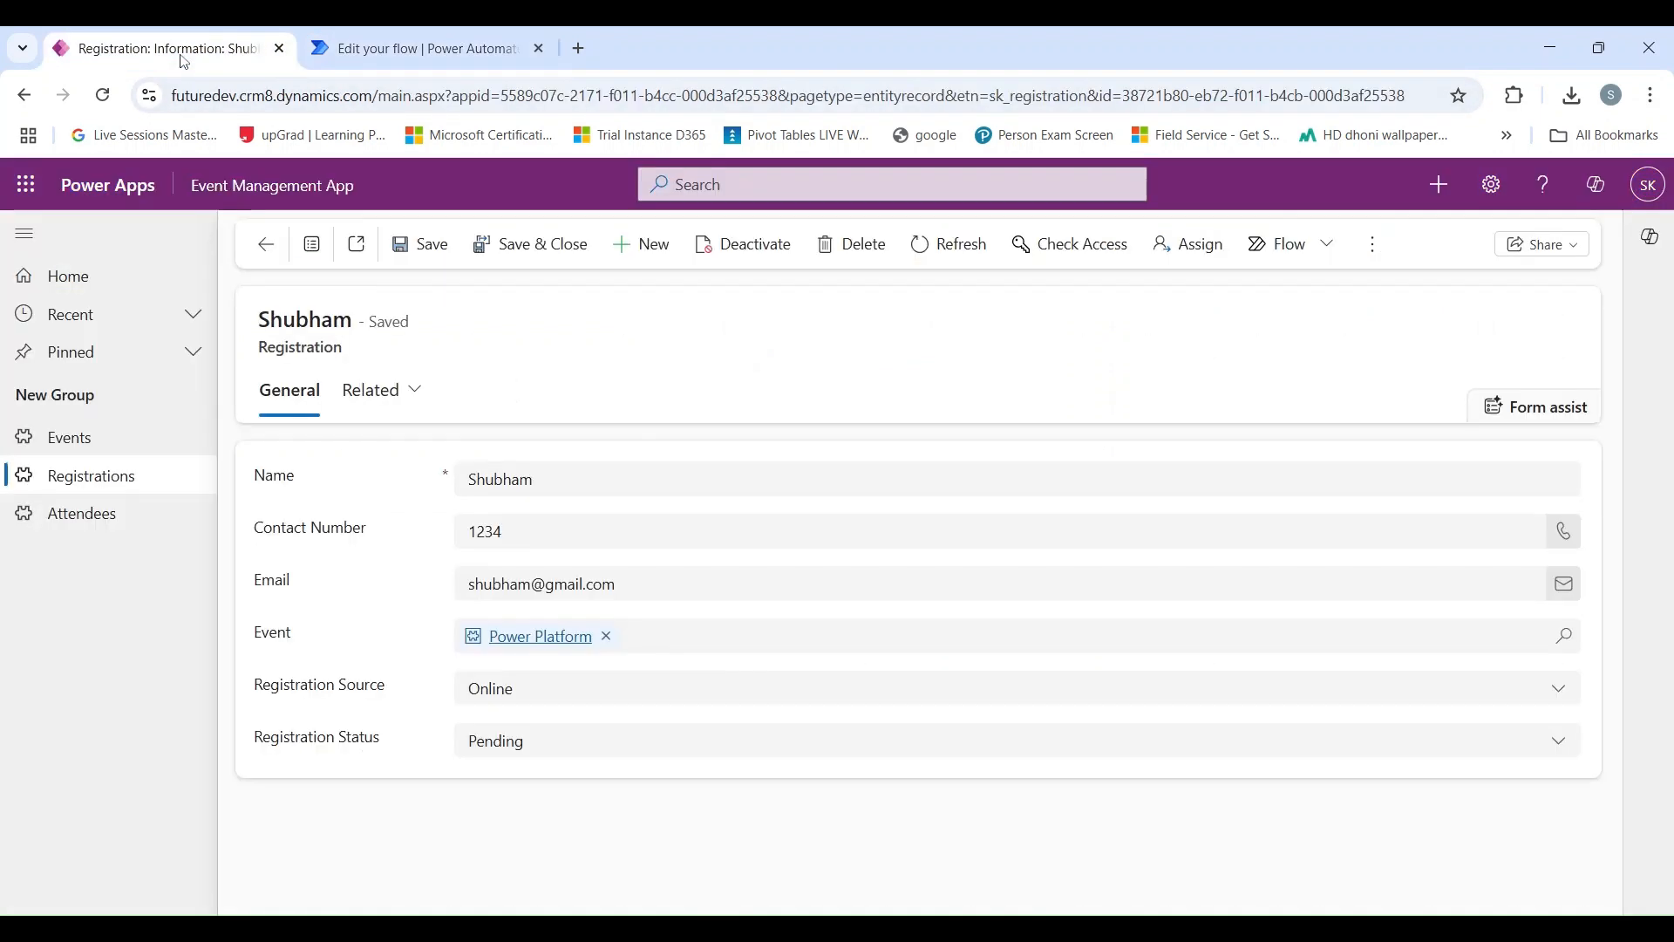
click(152, 492)
click(461, 243)
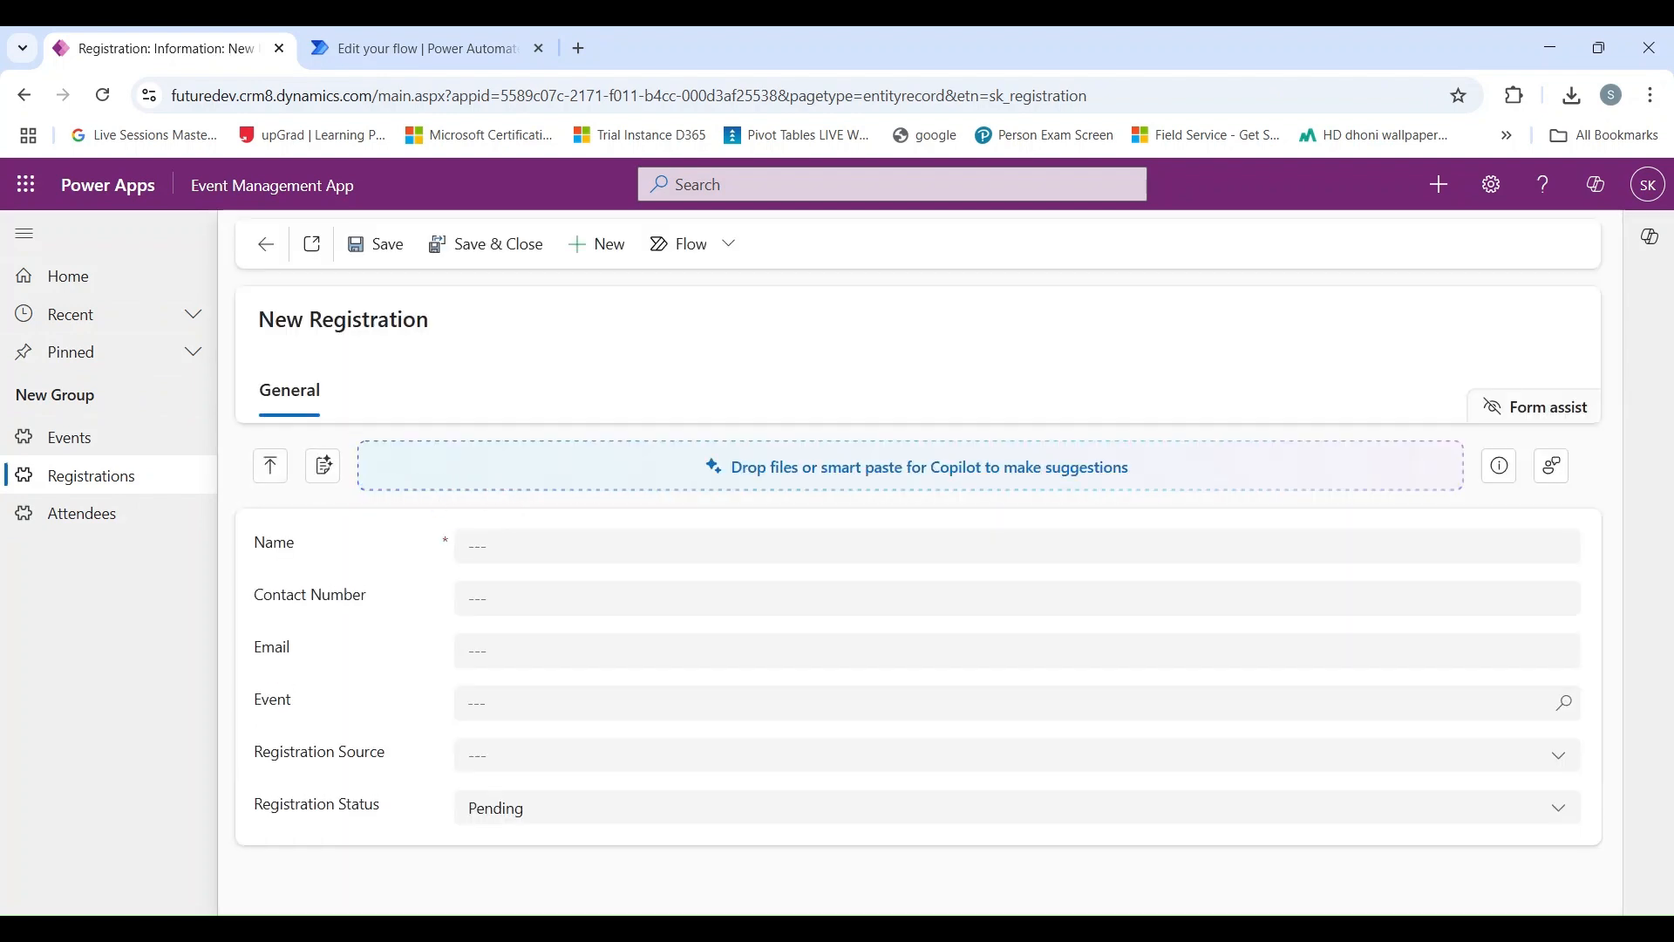
click(523, 546)
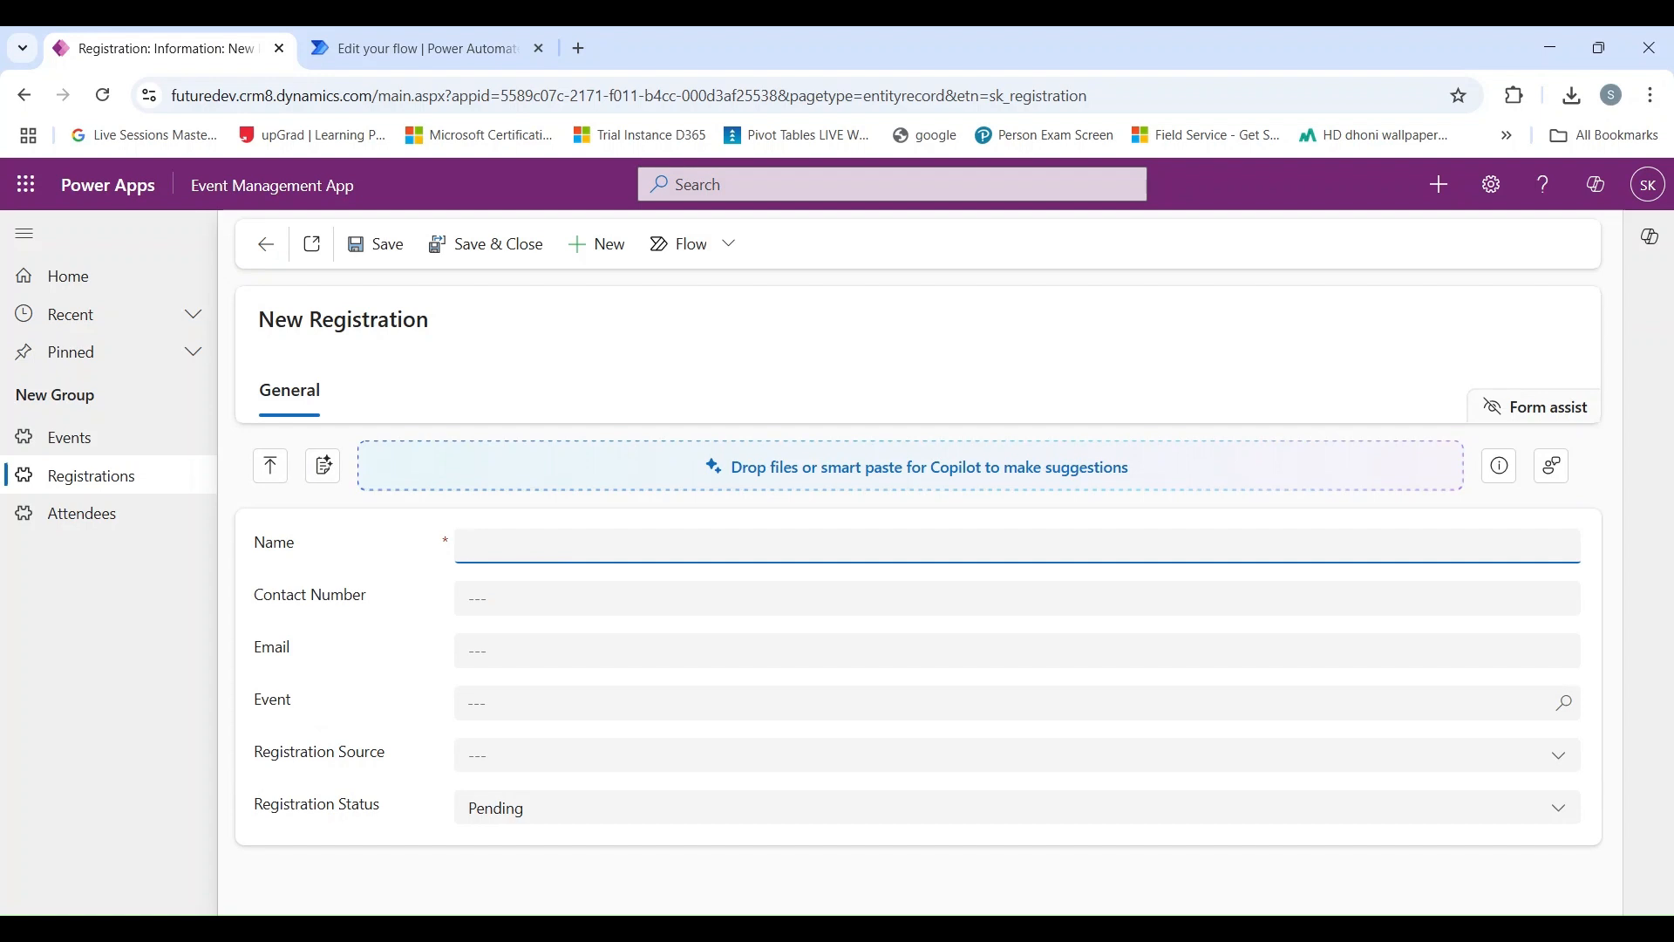
text(J)
text(Shubham New Registration)
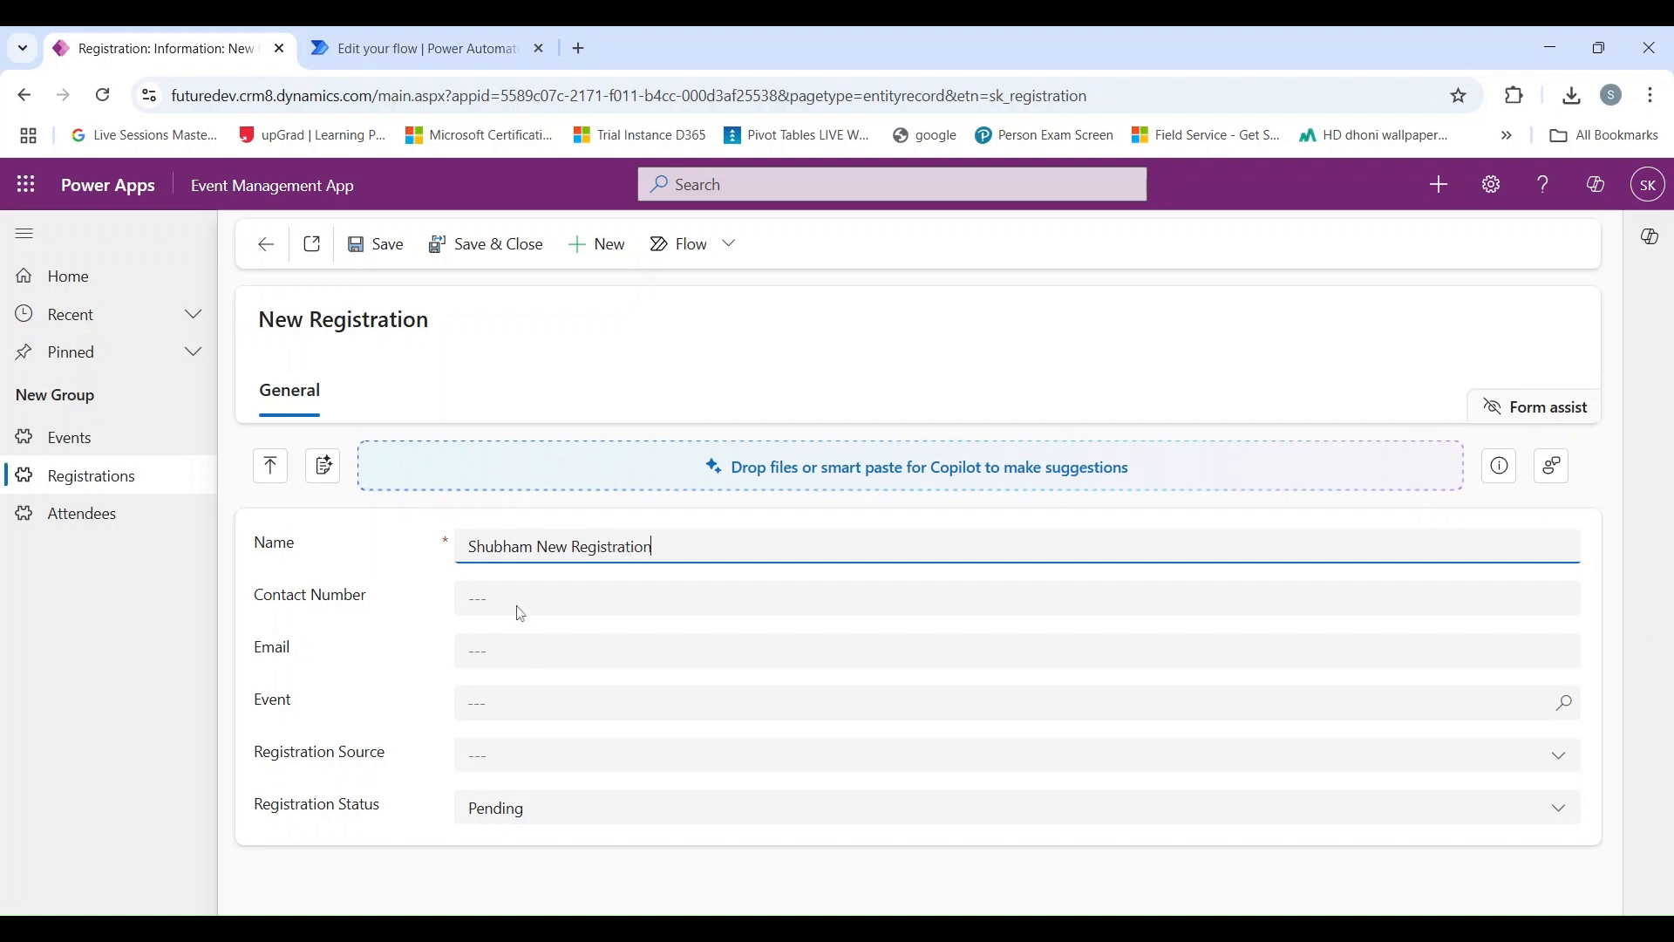
Fill in the new registration's contact number and email address.
click(558, 598)
text(1234)
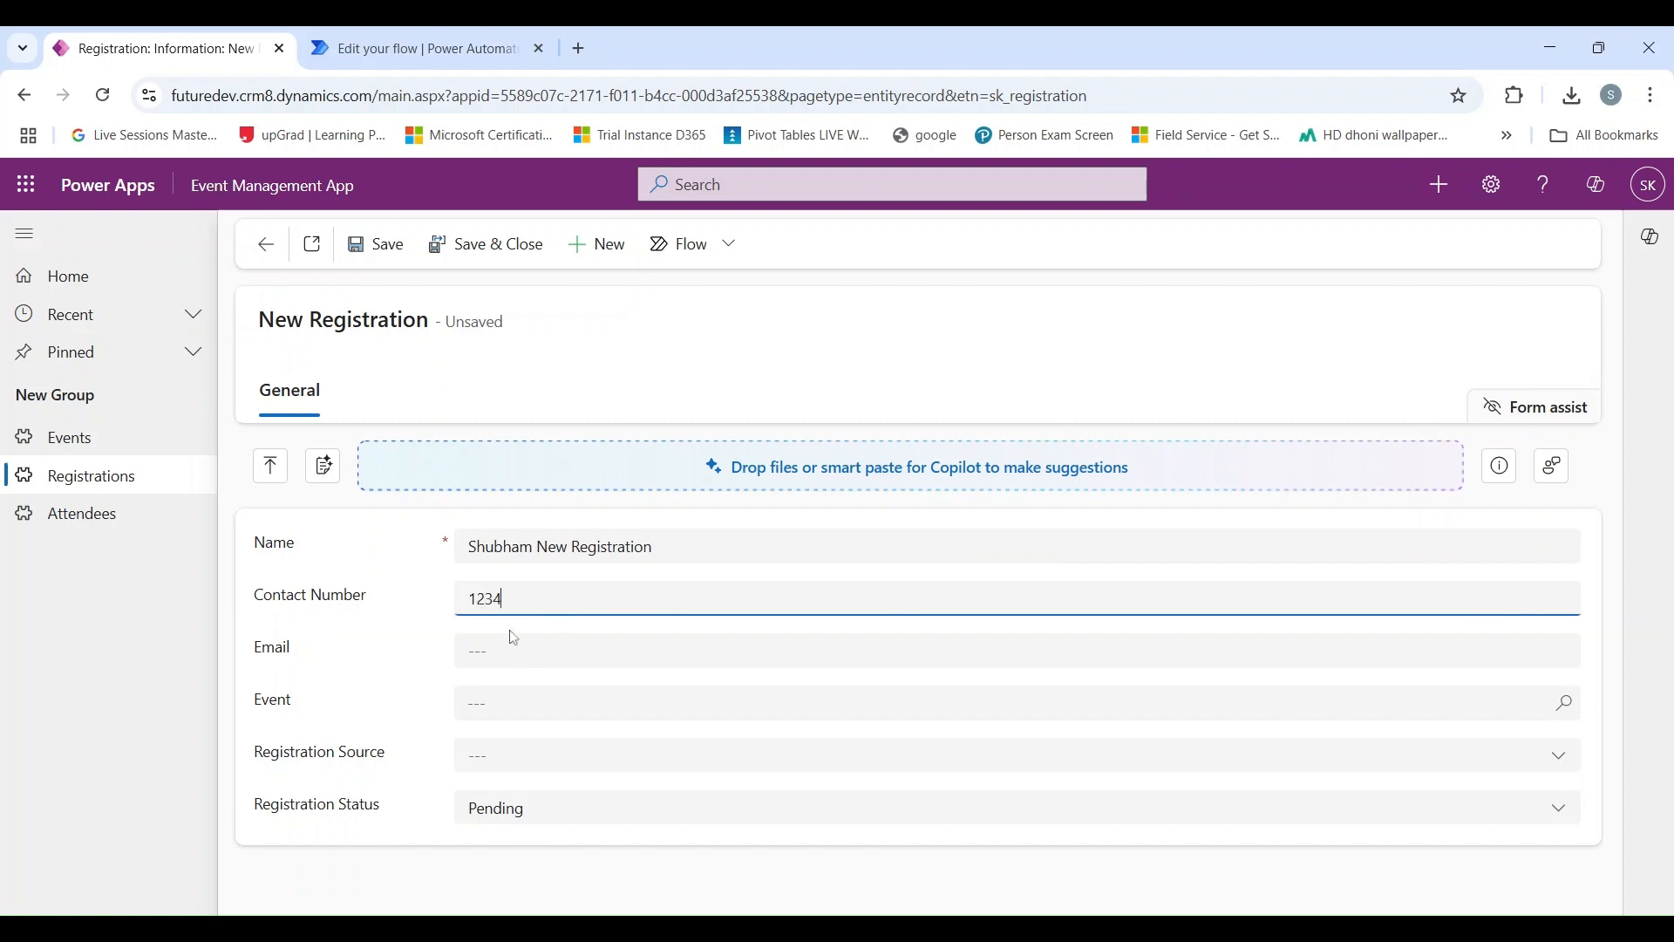
click(515, 646)
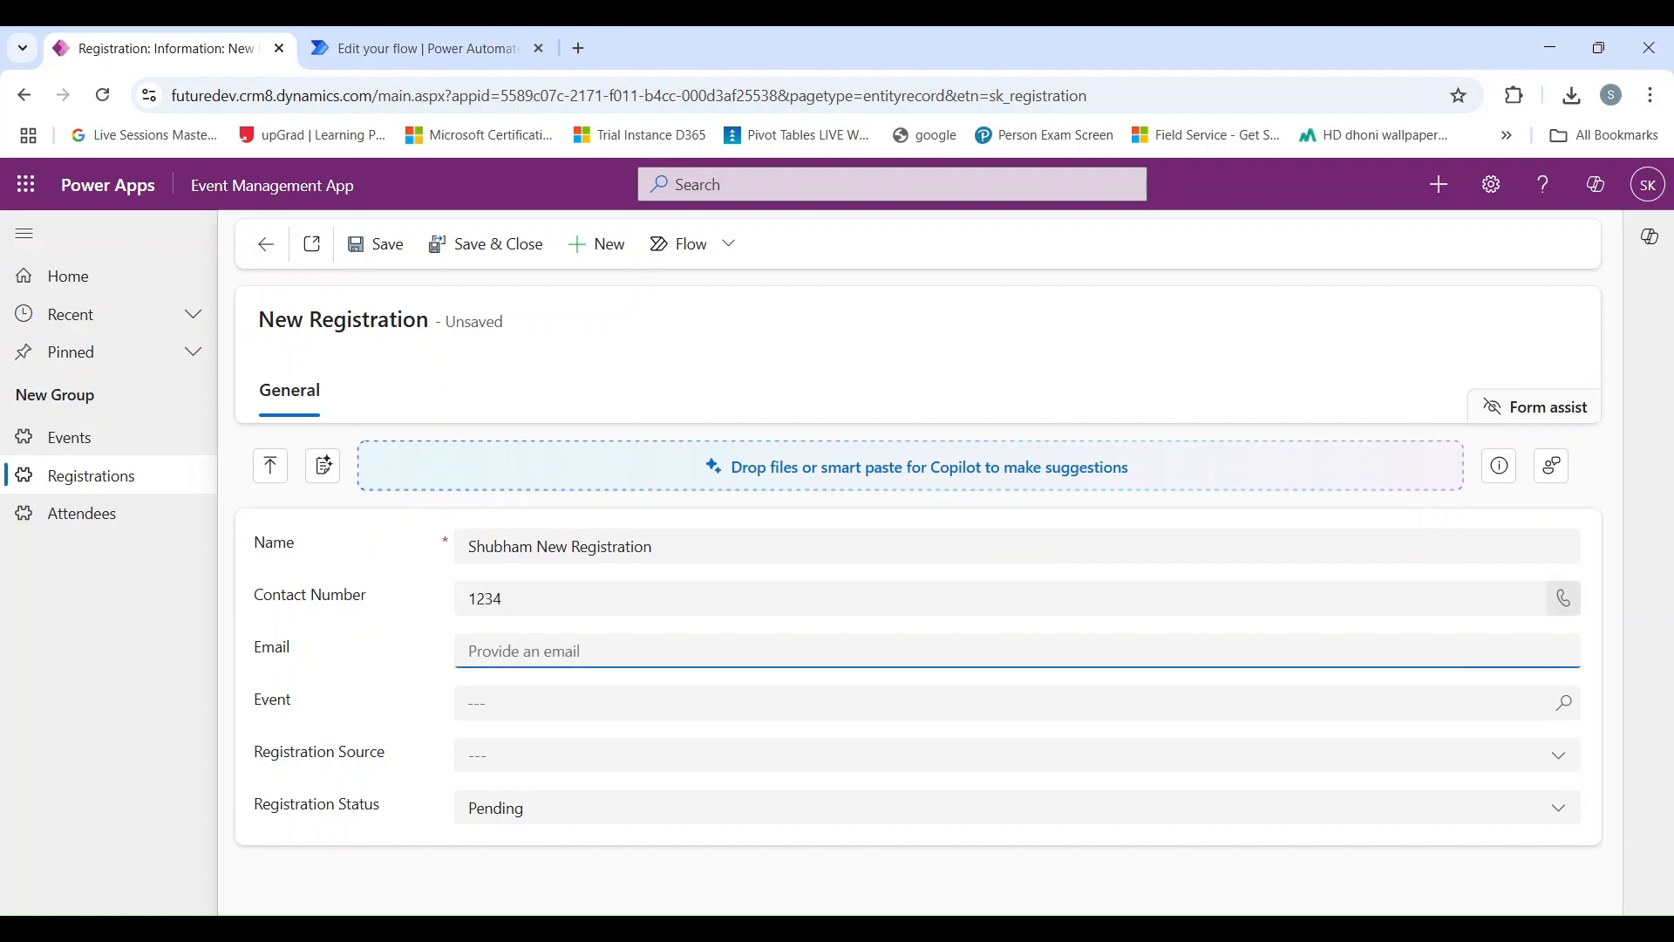
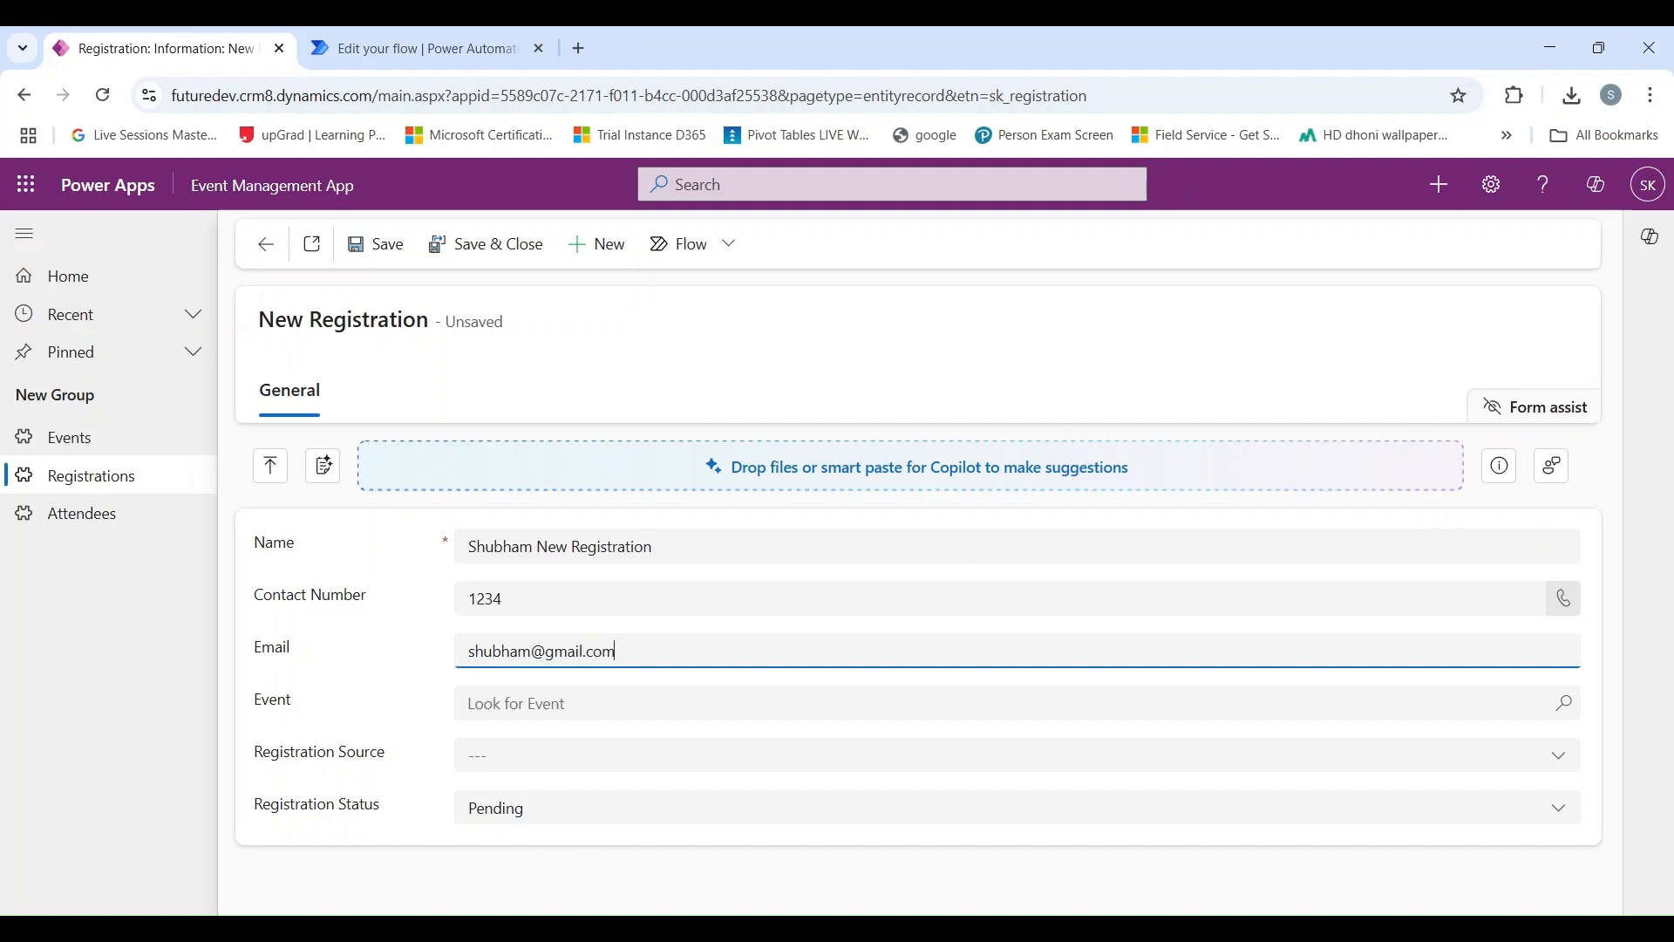
Save and close the registration with Power Platform as the event and Online as the registration source.
click(517, 703)
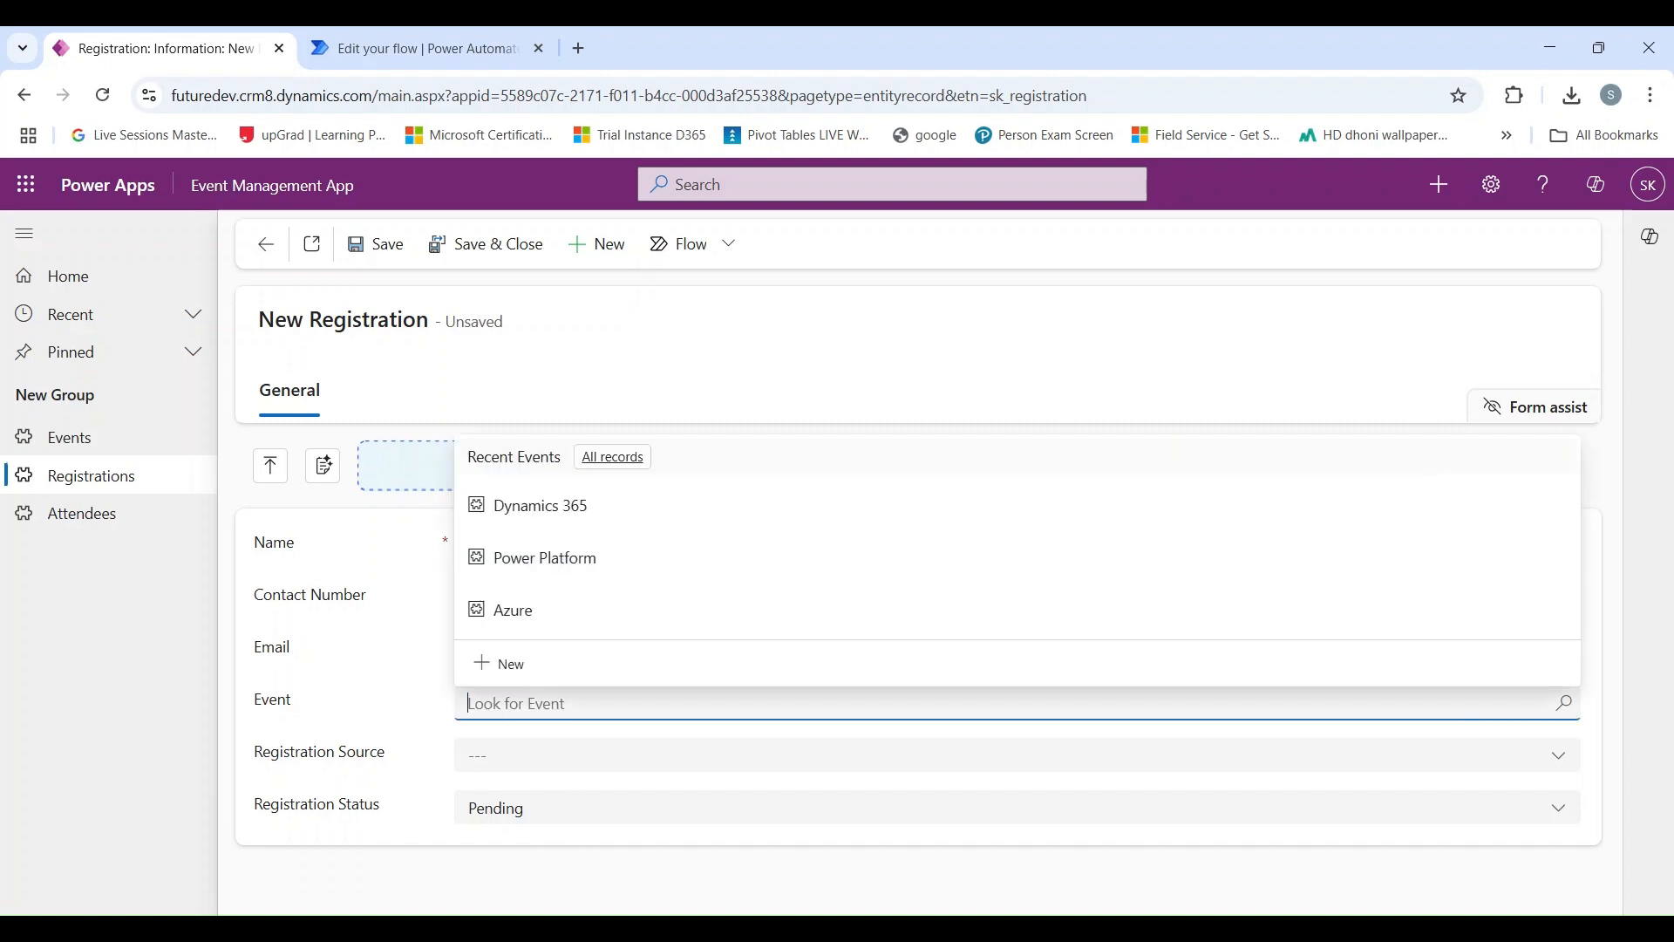
click(598, 562)
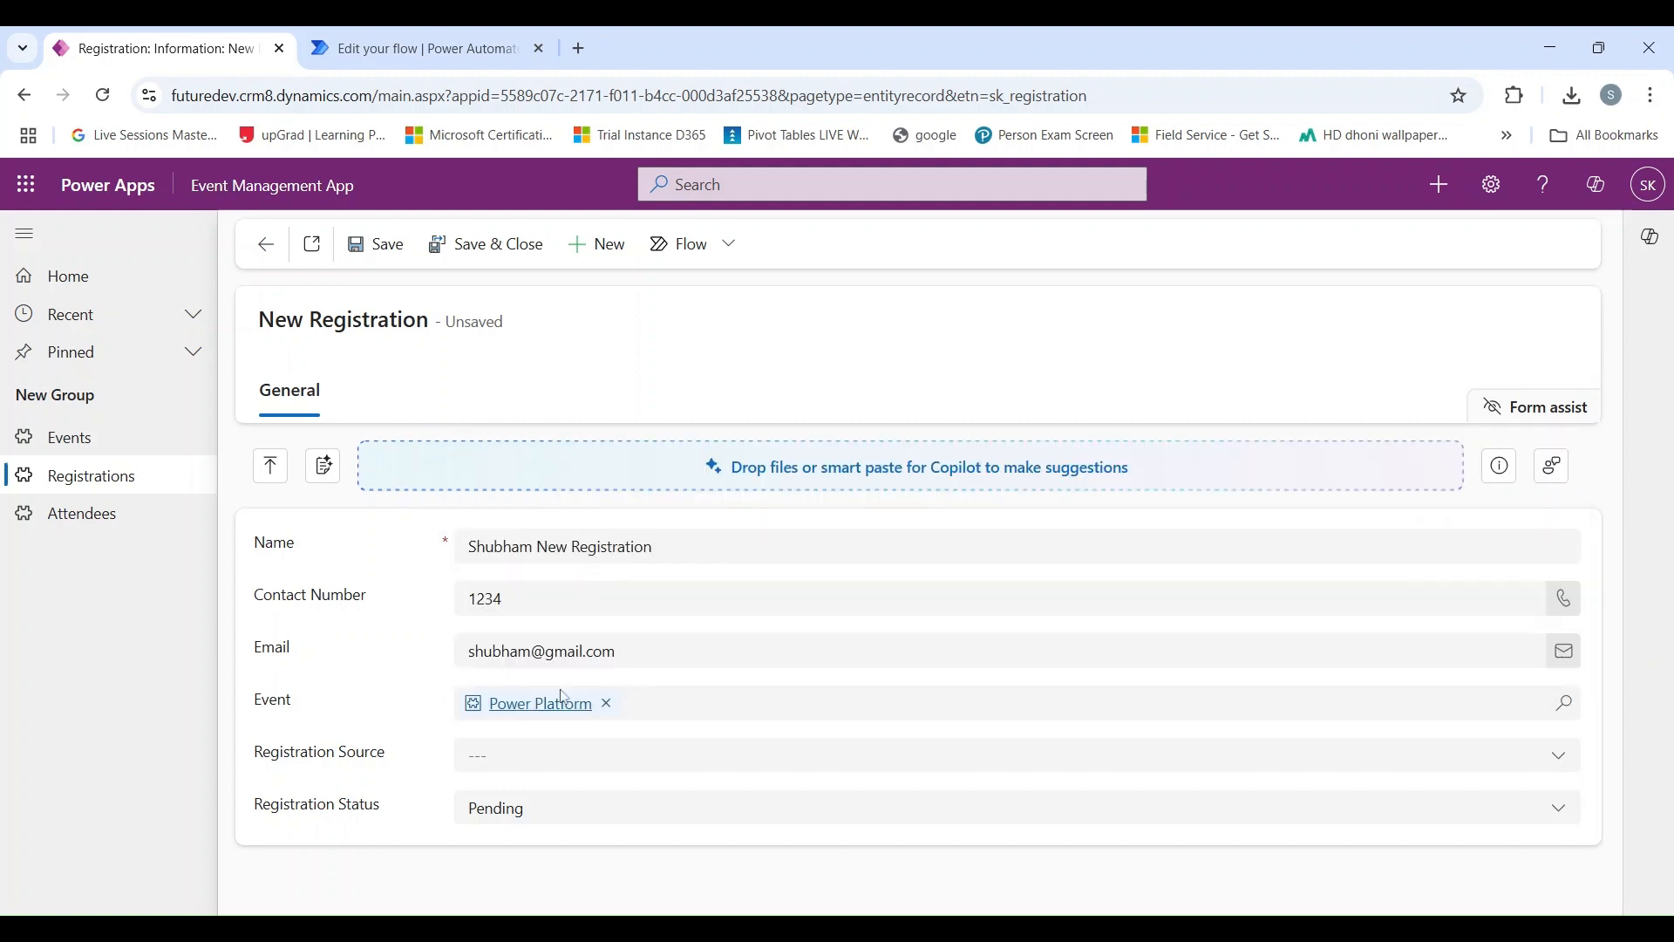
click(558, 756)
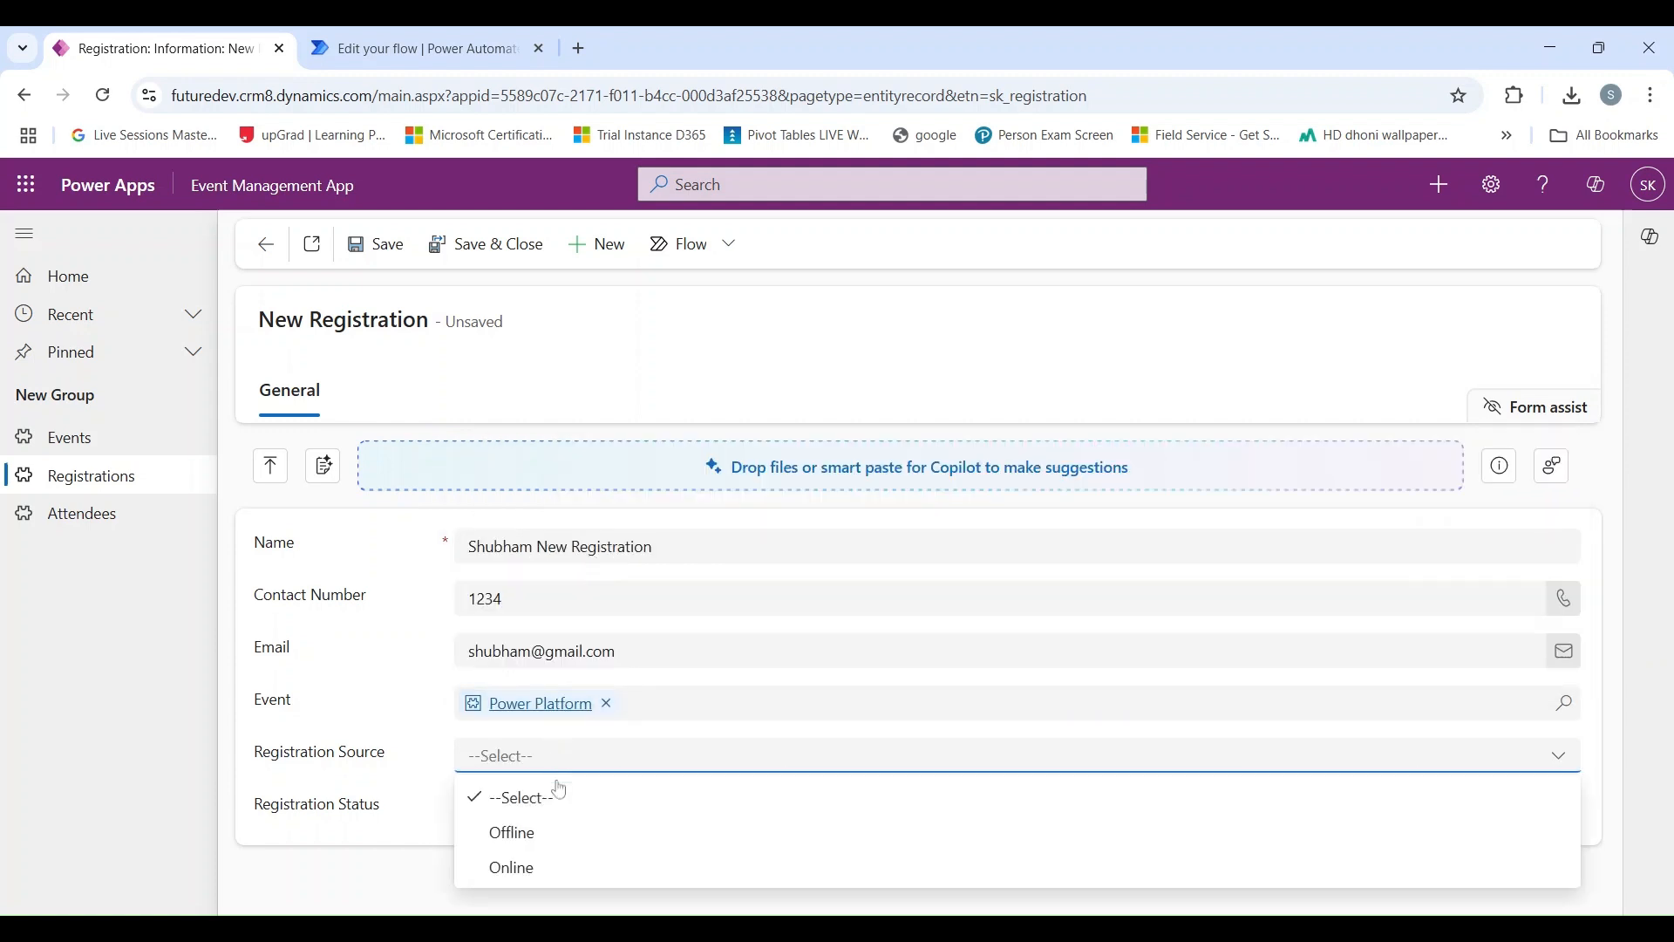
click(563, 870)
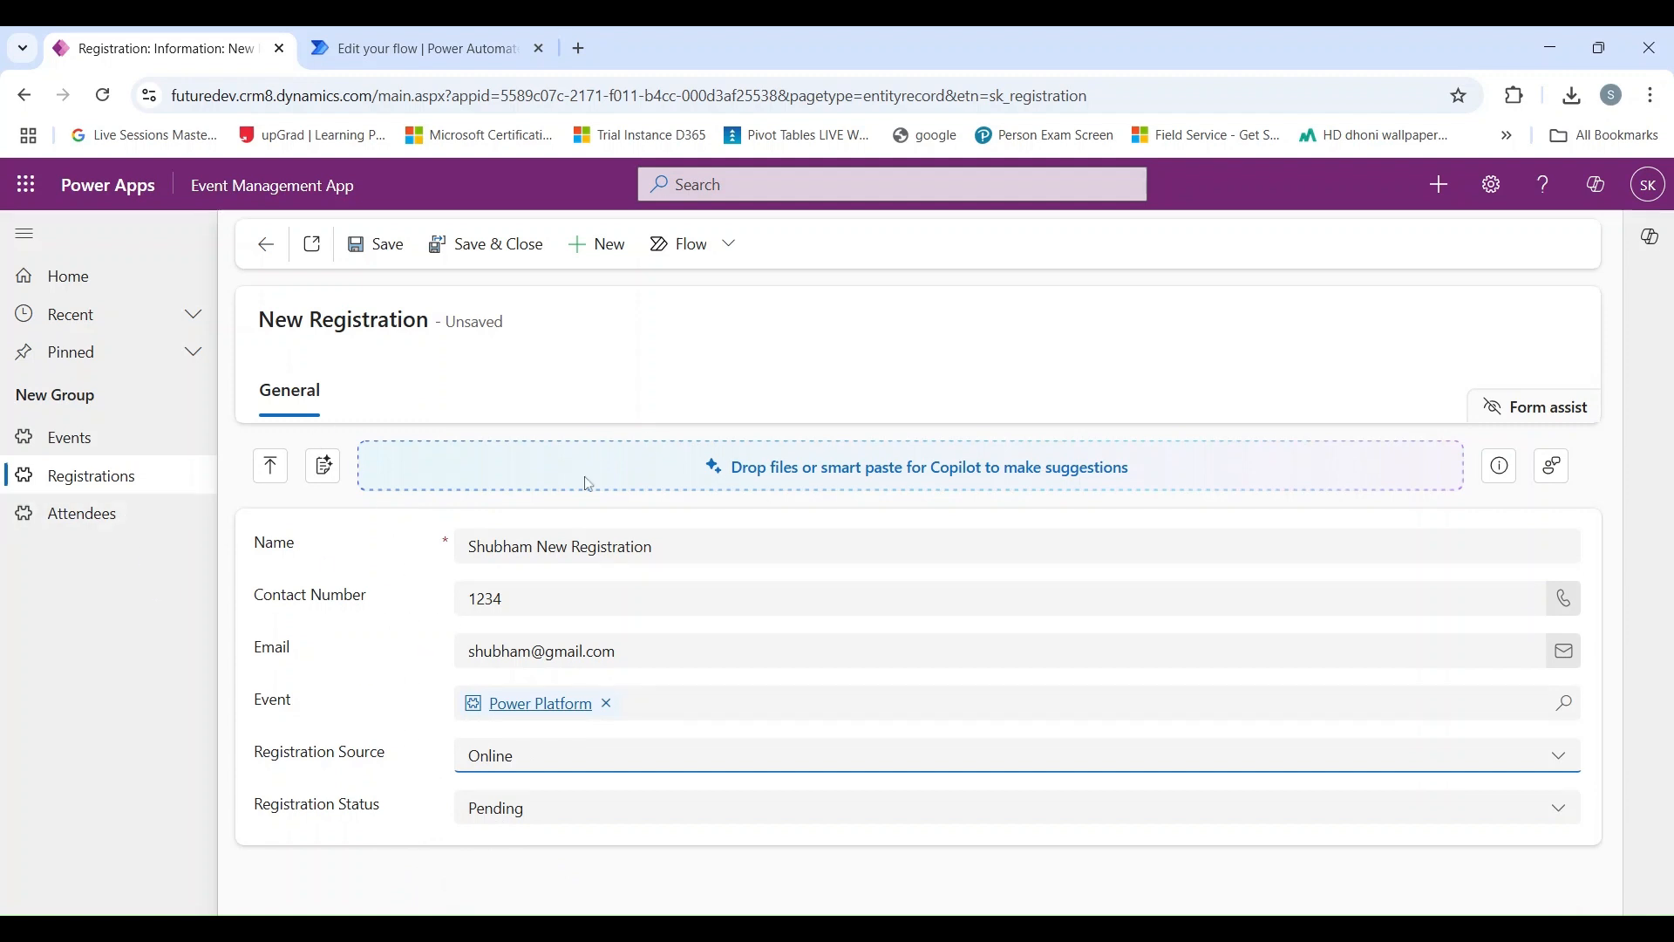
click(471, 258)
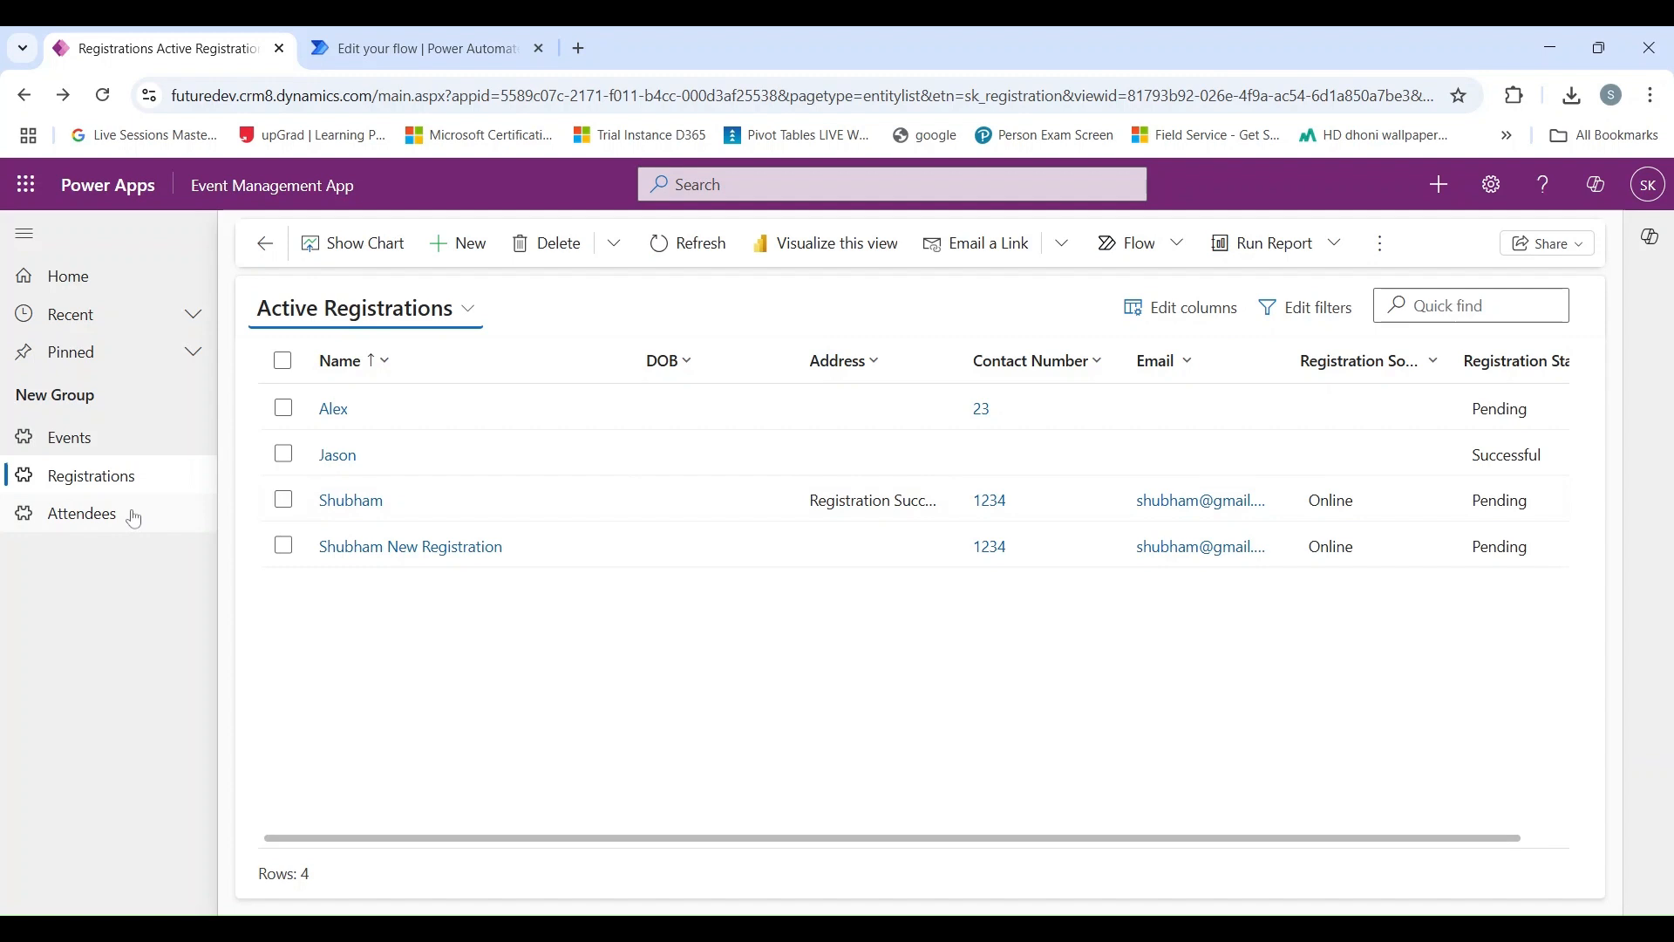
Refresh the Active Attendees list to check for an attendee record created from the new registration.
click(134, 517)
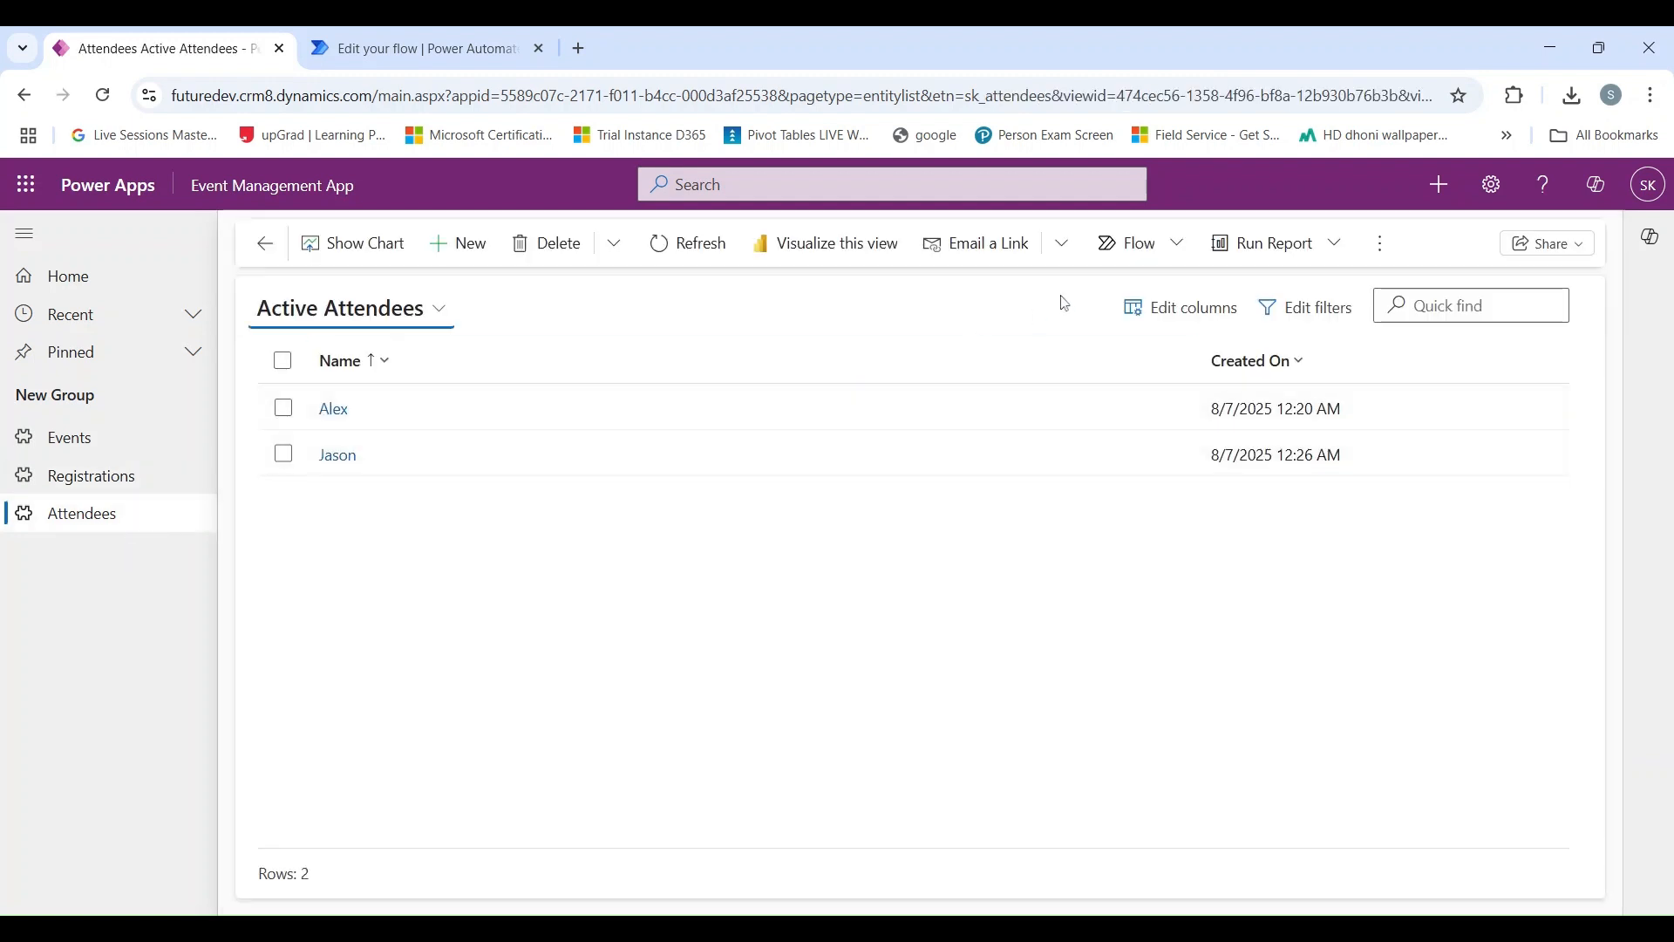
click(687, 244)
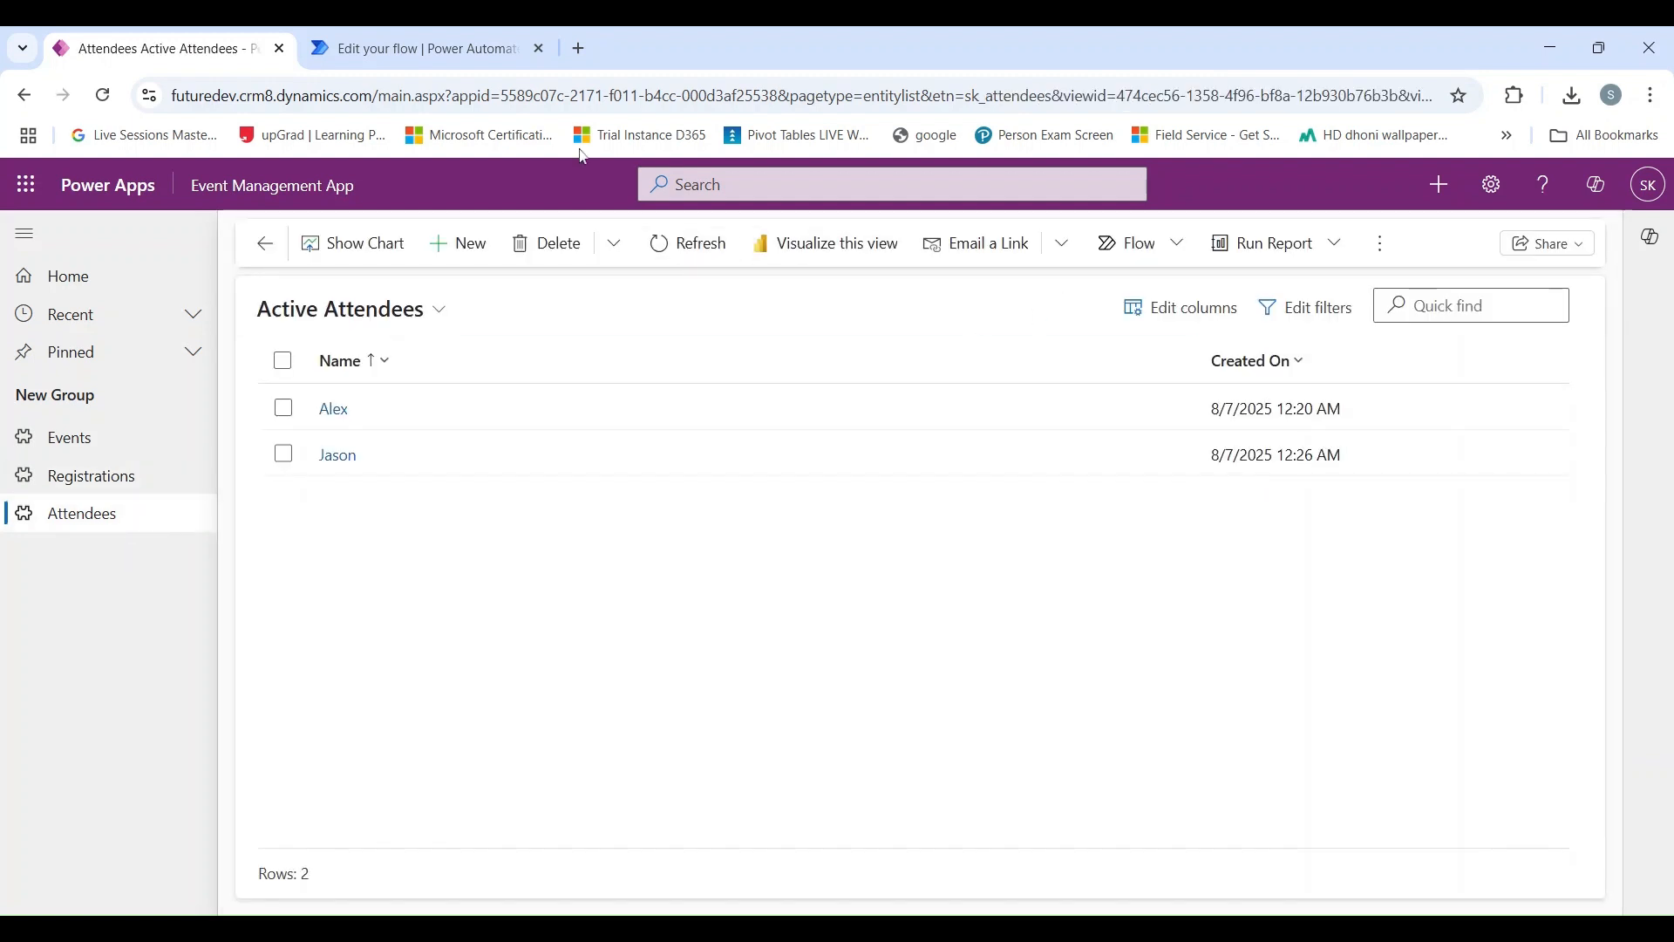
Switch to Power Automate, leave the flow designer and check the flow's 28-day run history.
click(427, 54)
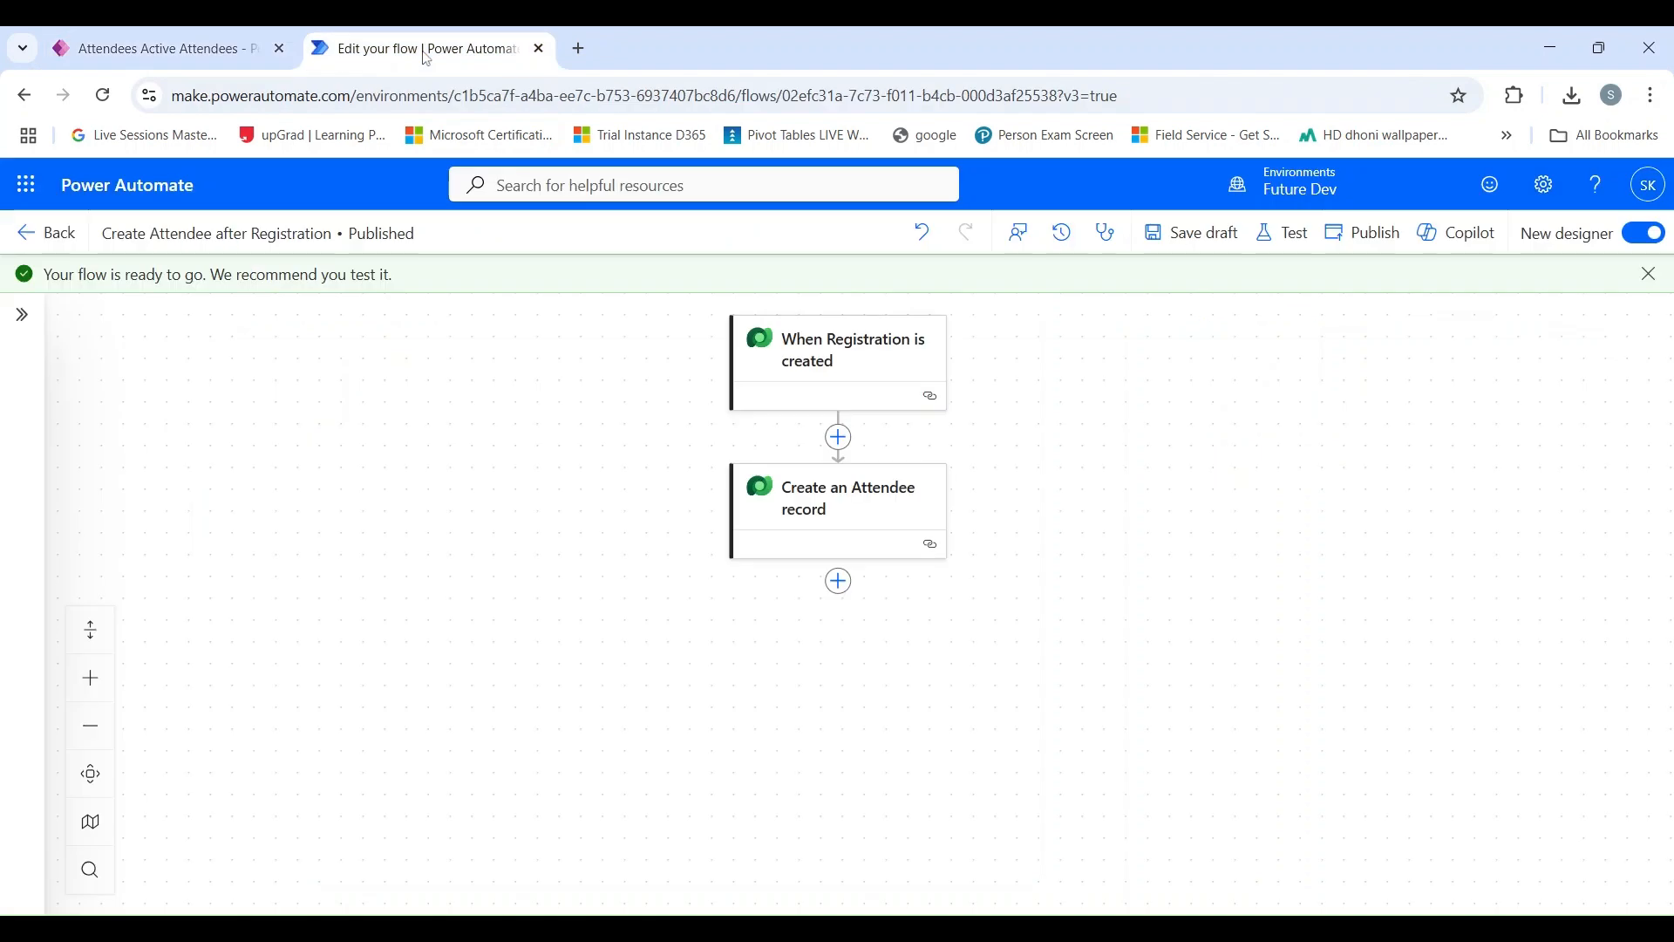
click(48, 233)
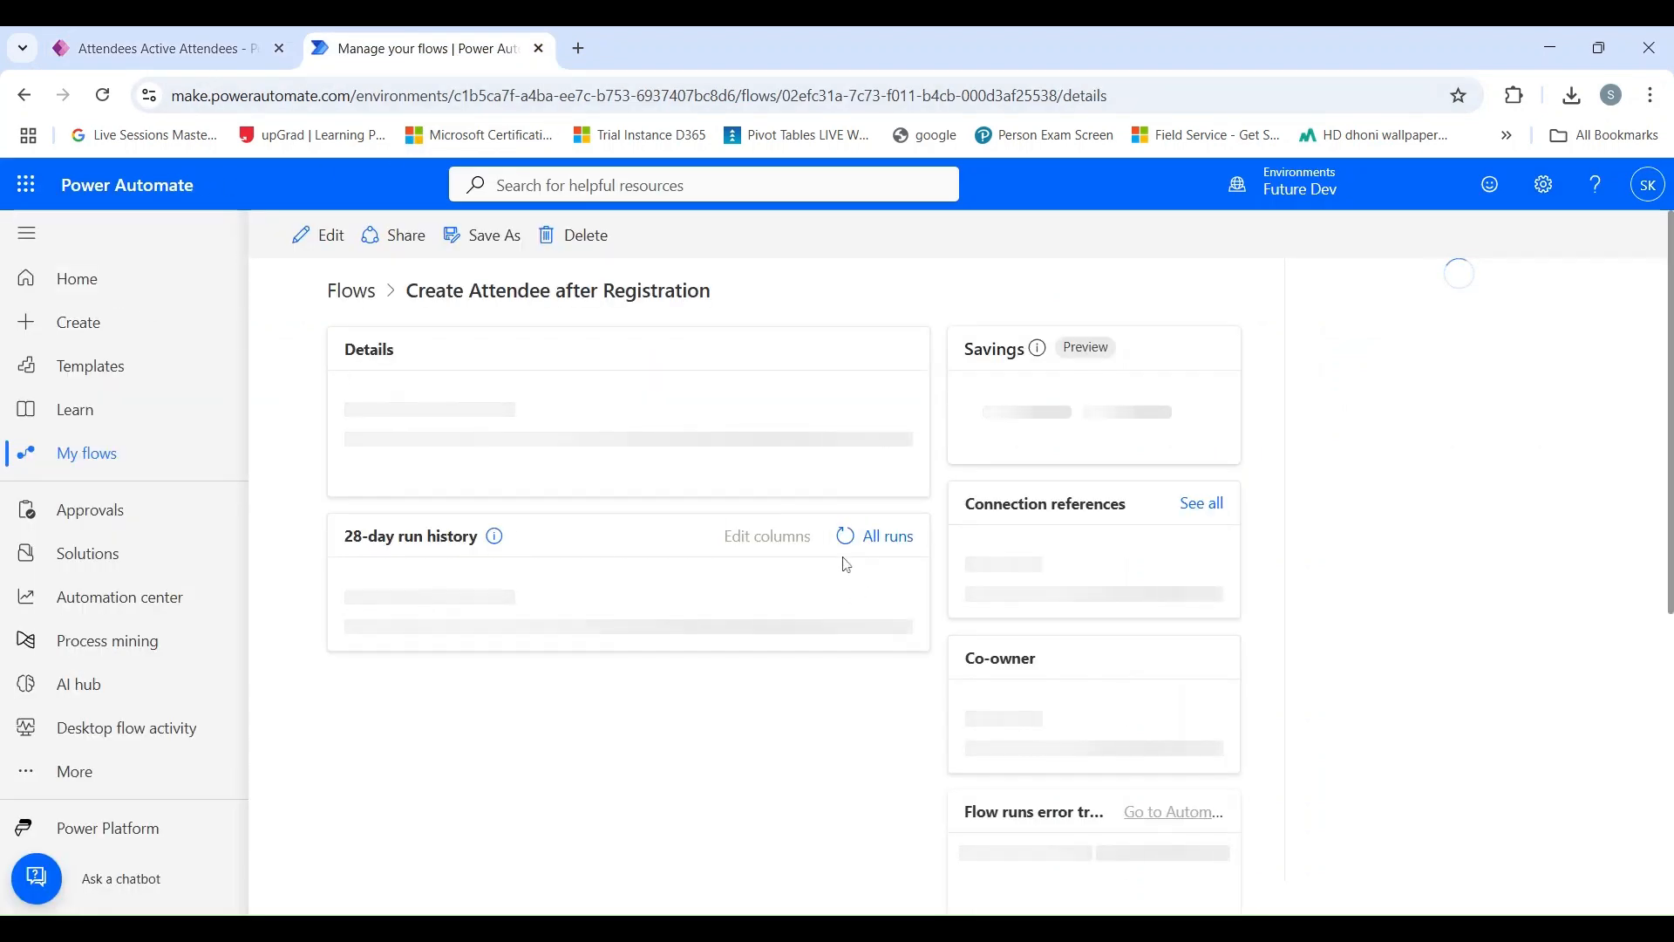
scroll(847, 655, down, 5)
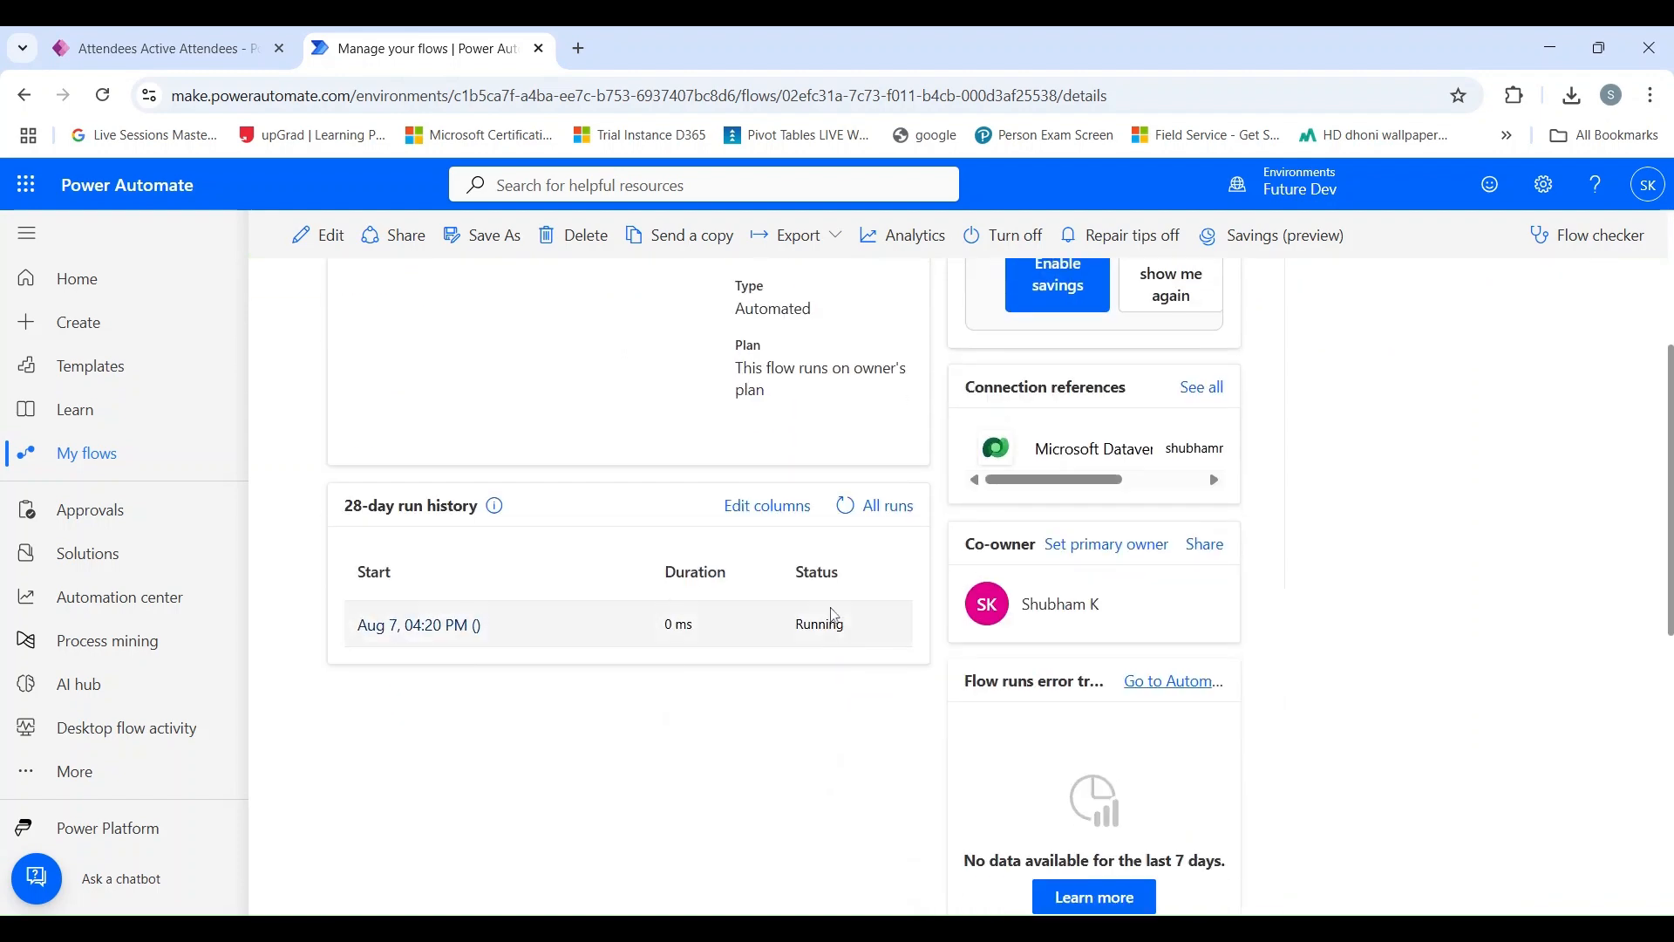
Switch to the Event Management App, refresh Active Attendees, and review the attendee record created from the new registration.
click(157, 49)
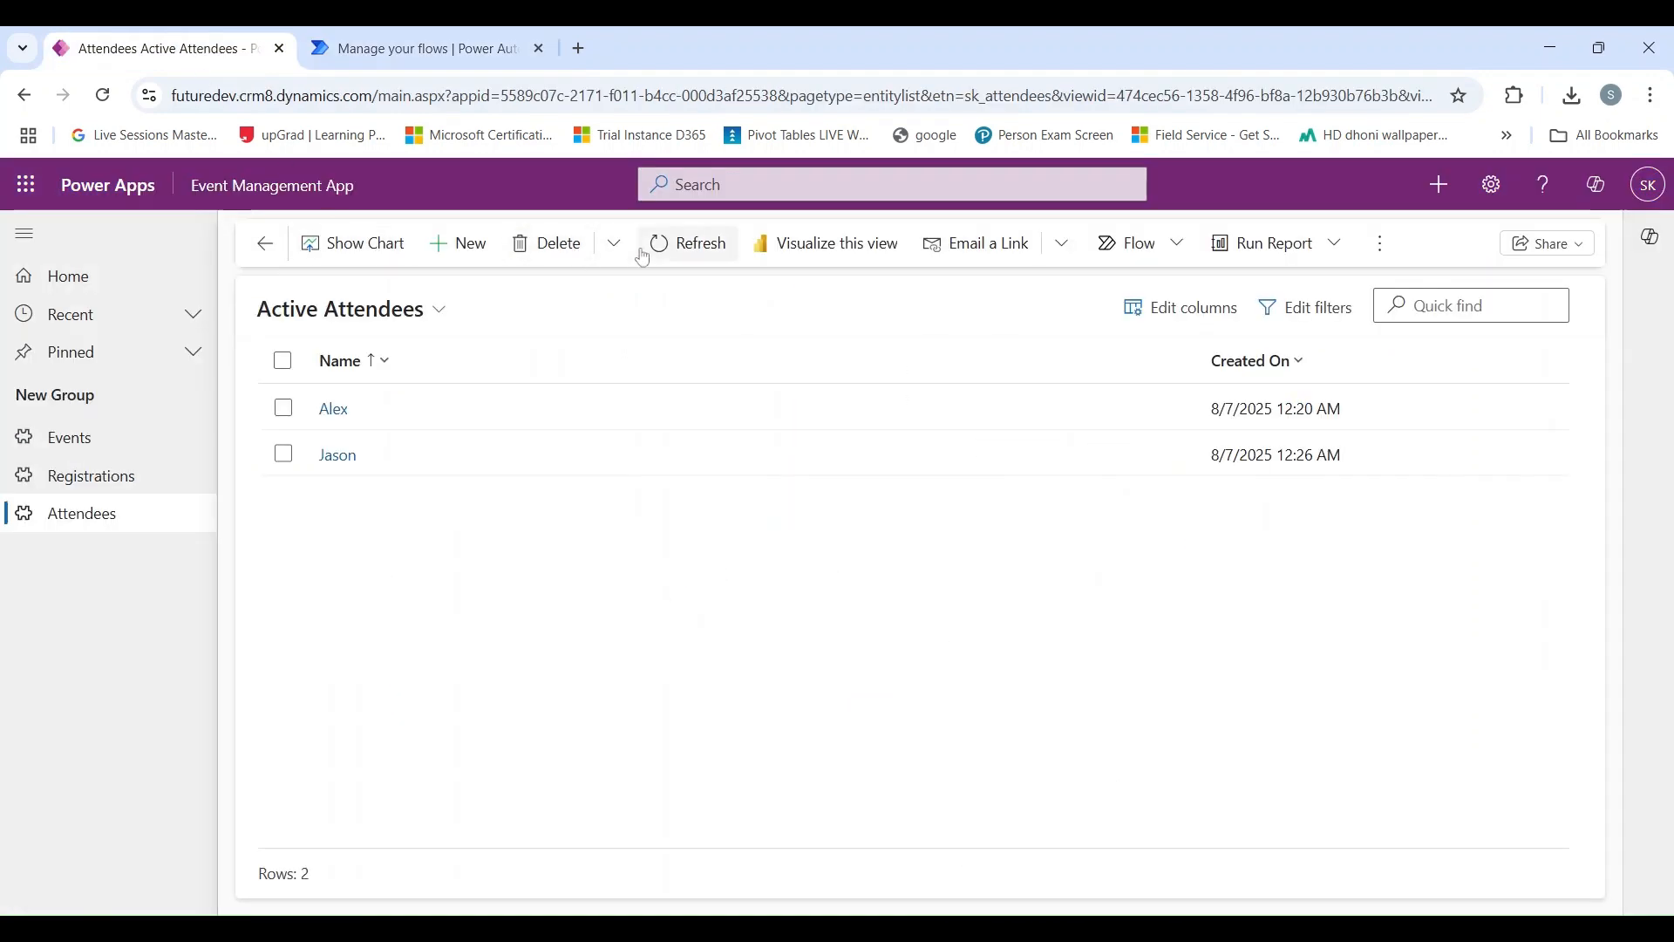
click(686, 247)
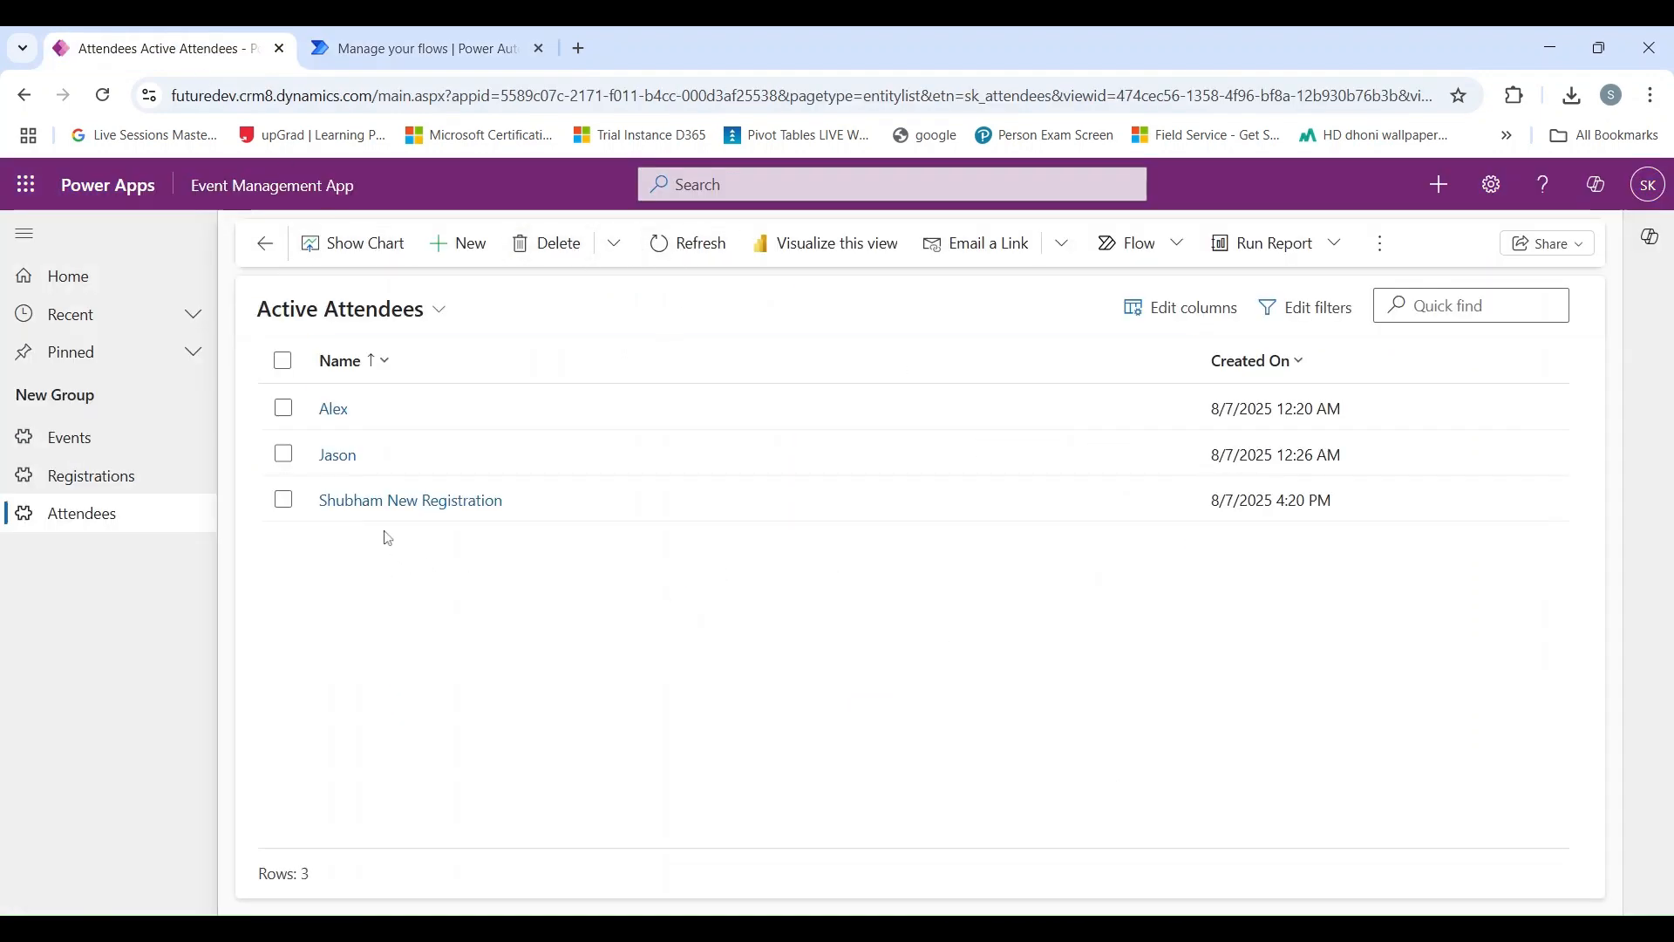
click(560, 521)
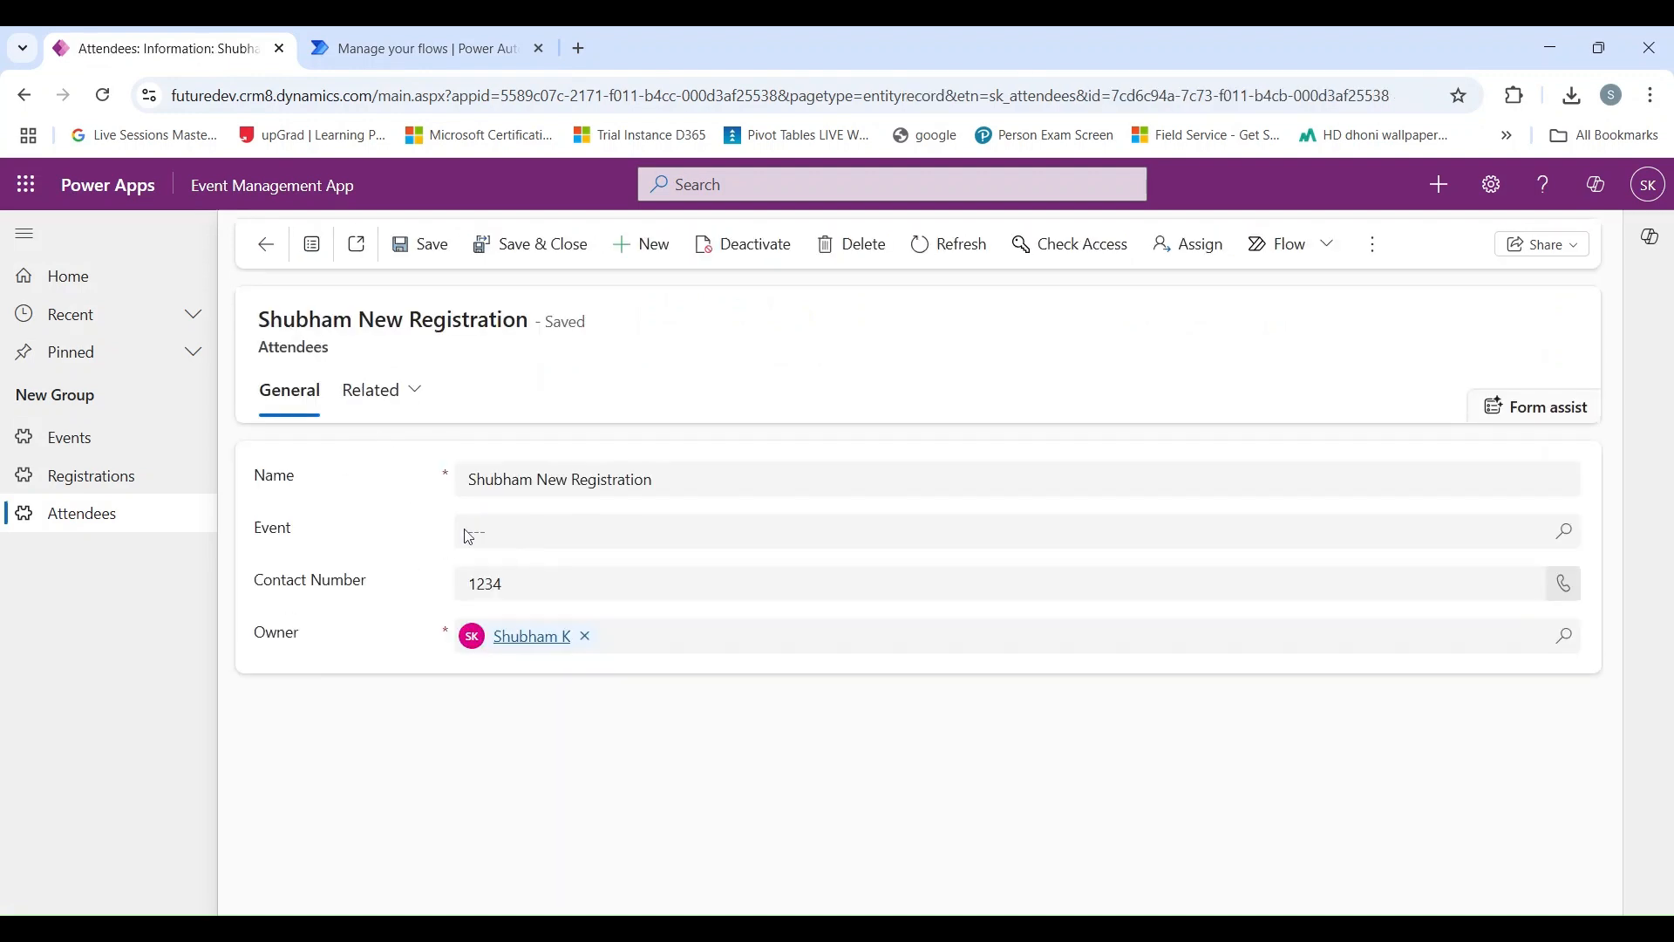
click(273, 262)
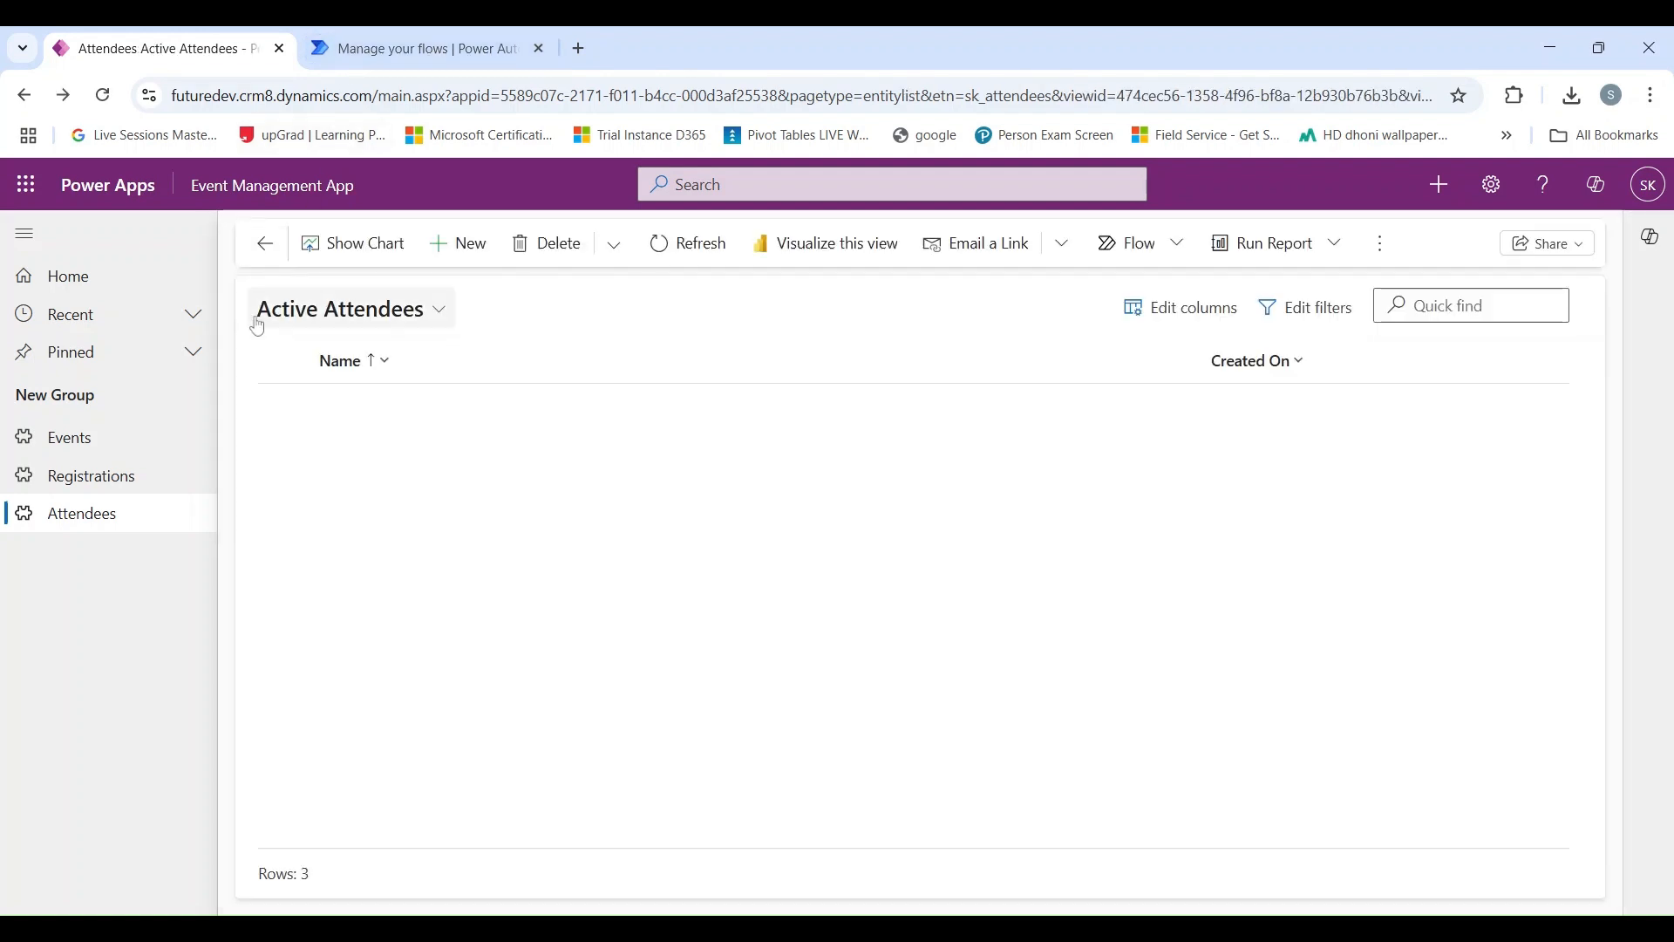
Open the matching new registration from Active Registrations, review its details, and return to the list.
click(111, 477)
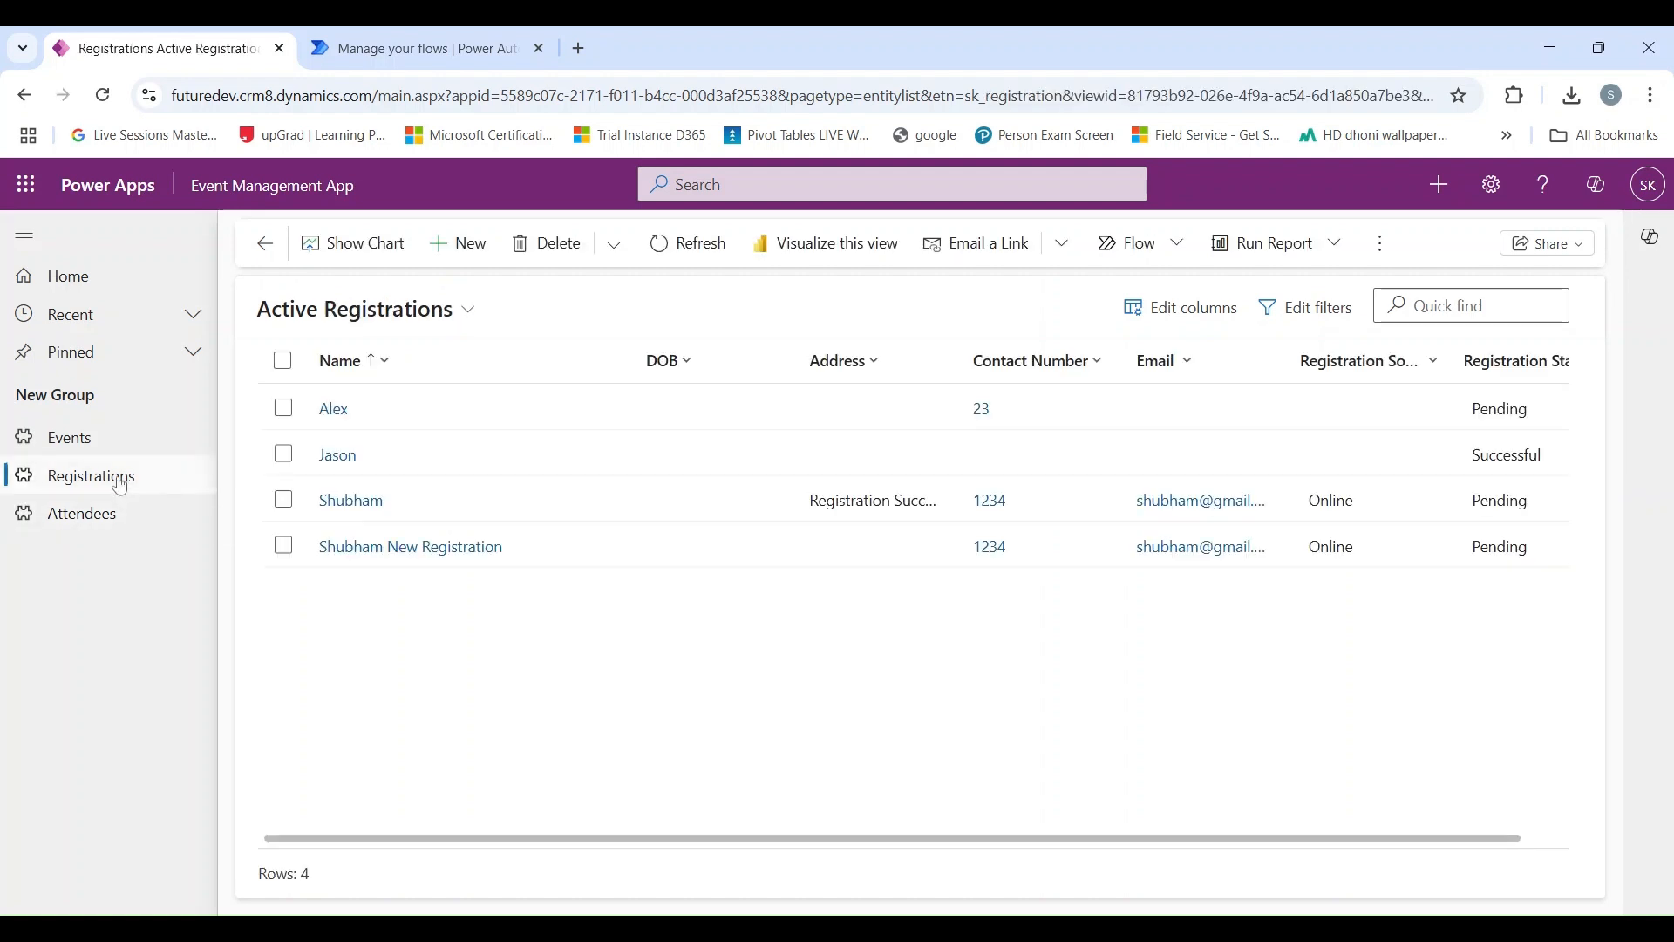
click(419, 550)
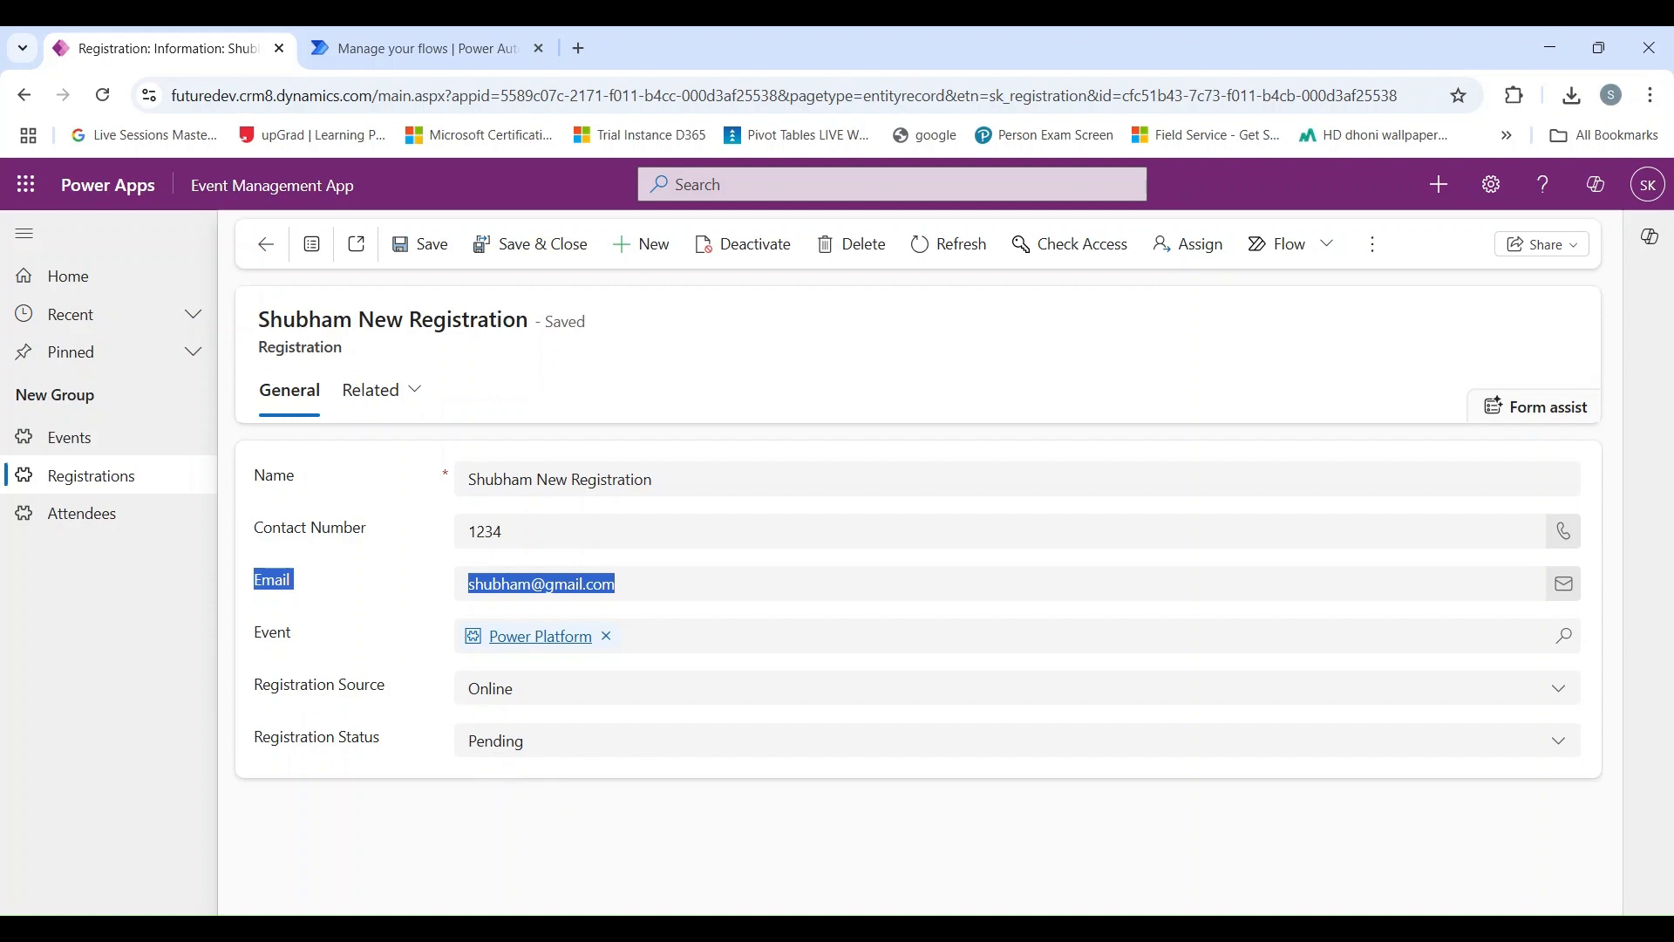
click(265, 246)
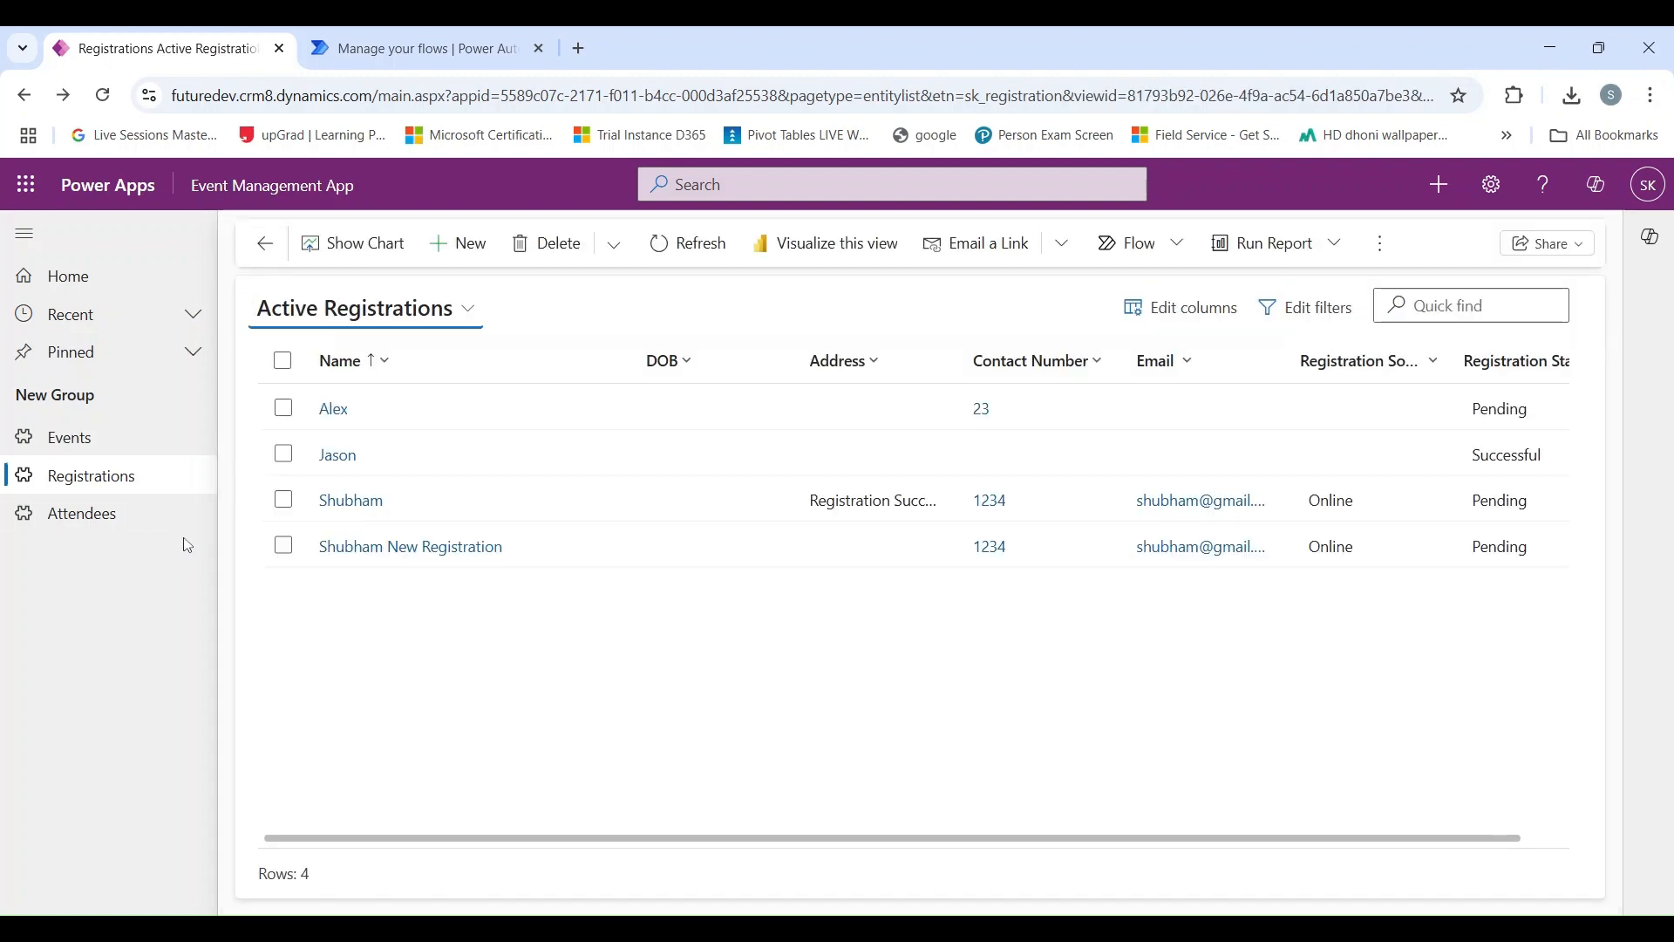
Switch to Power Automate and open the Create Attendee after Registration flow for editing.
click(359, 67)
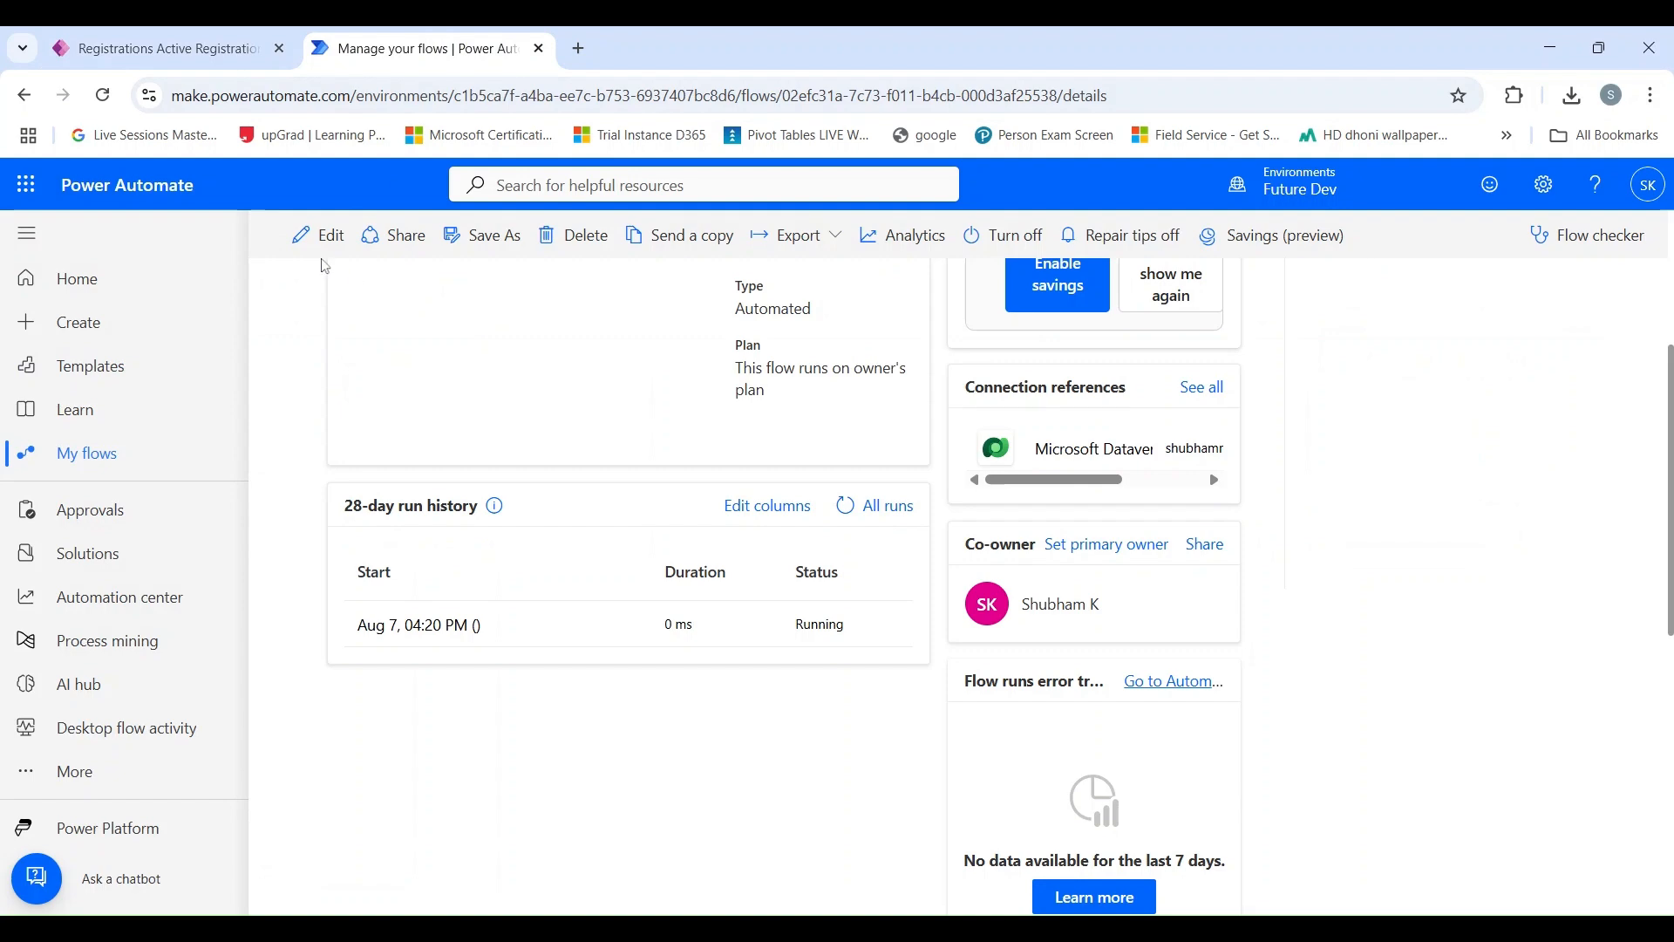
scroll(404, 484, up, 4)
click(319, 234)
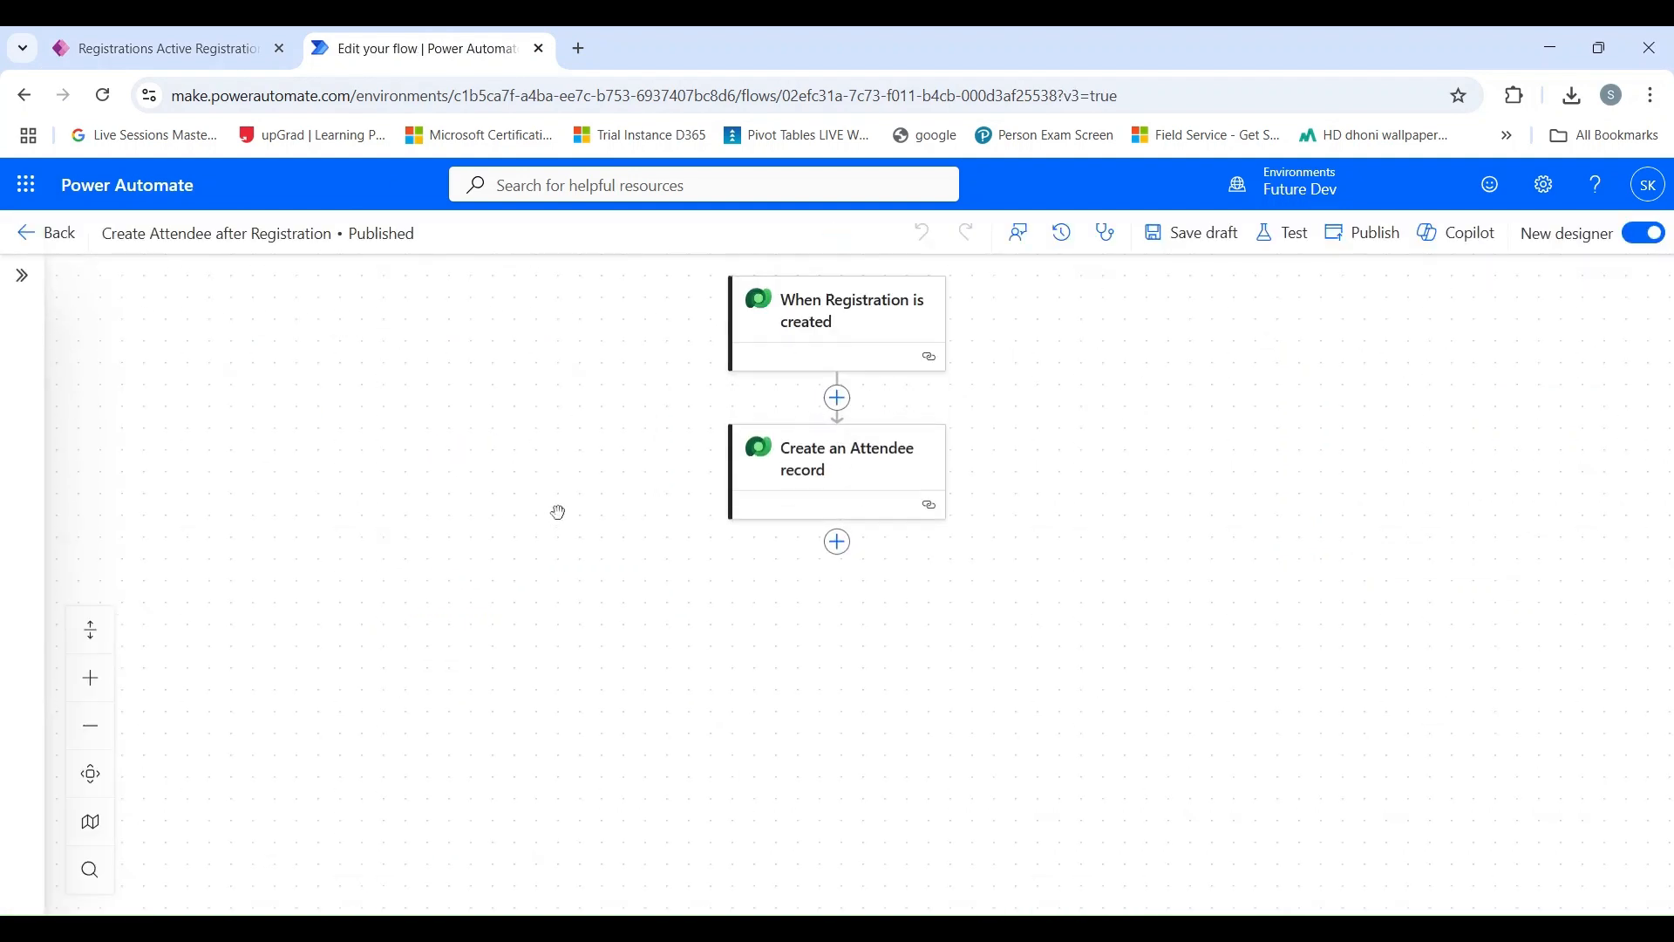
Add a Microsoft Dataverse "Update a row" action after the Create an Attendee record action.
click(837, 542)
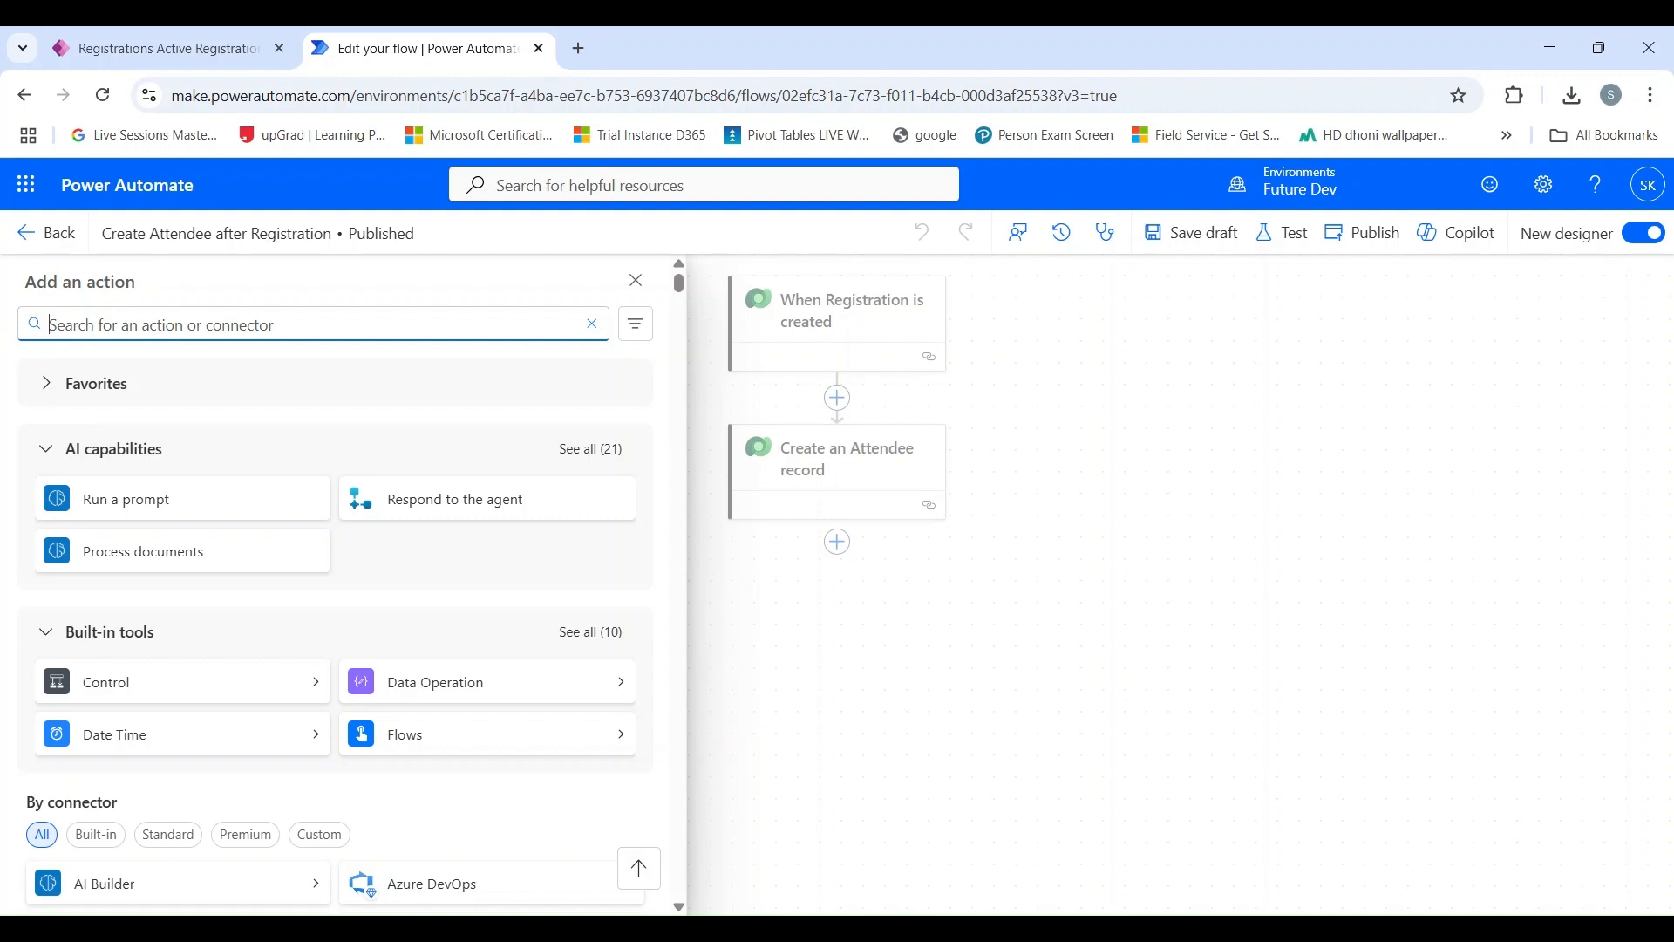
text(upda)
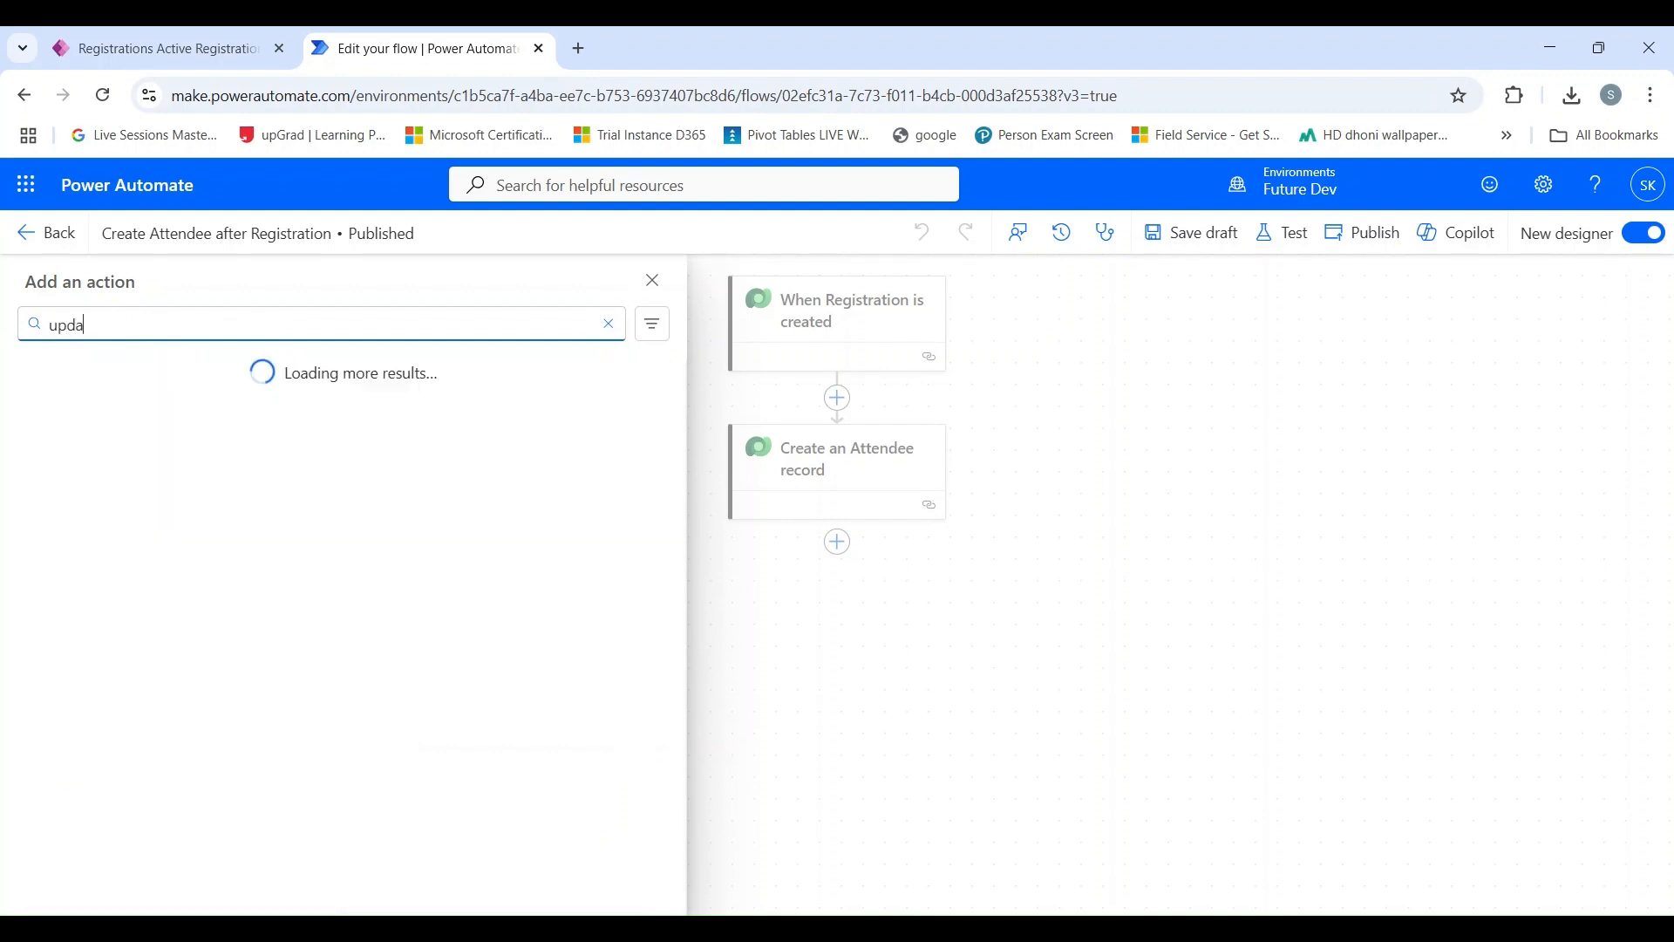
text(te a row)
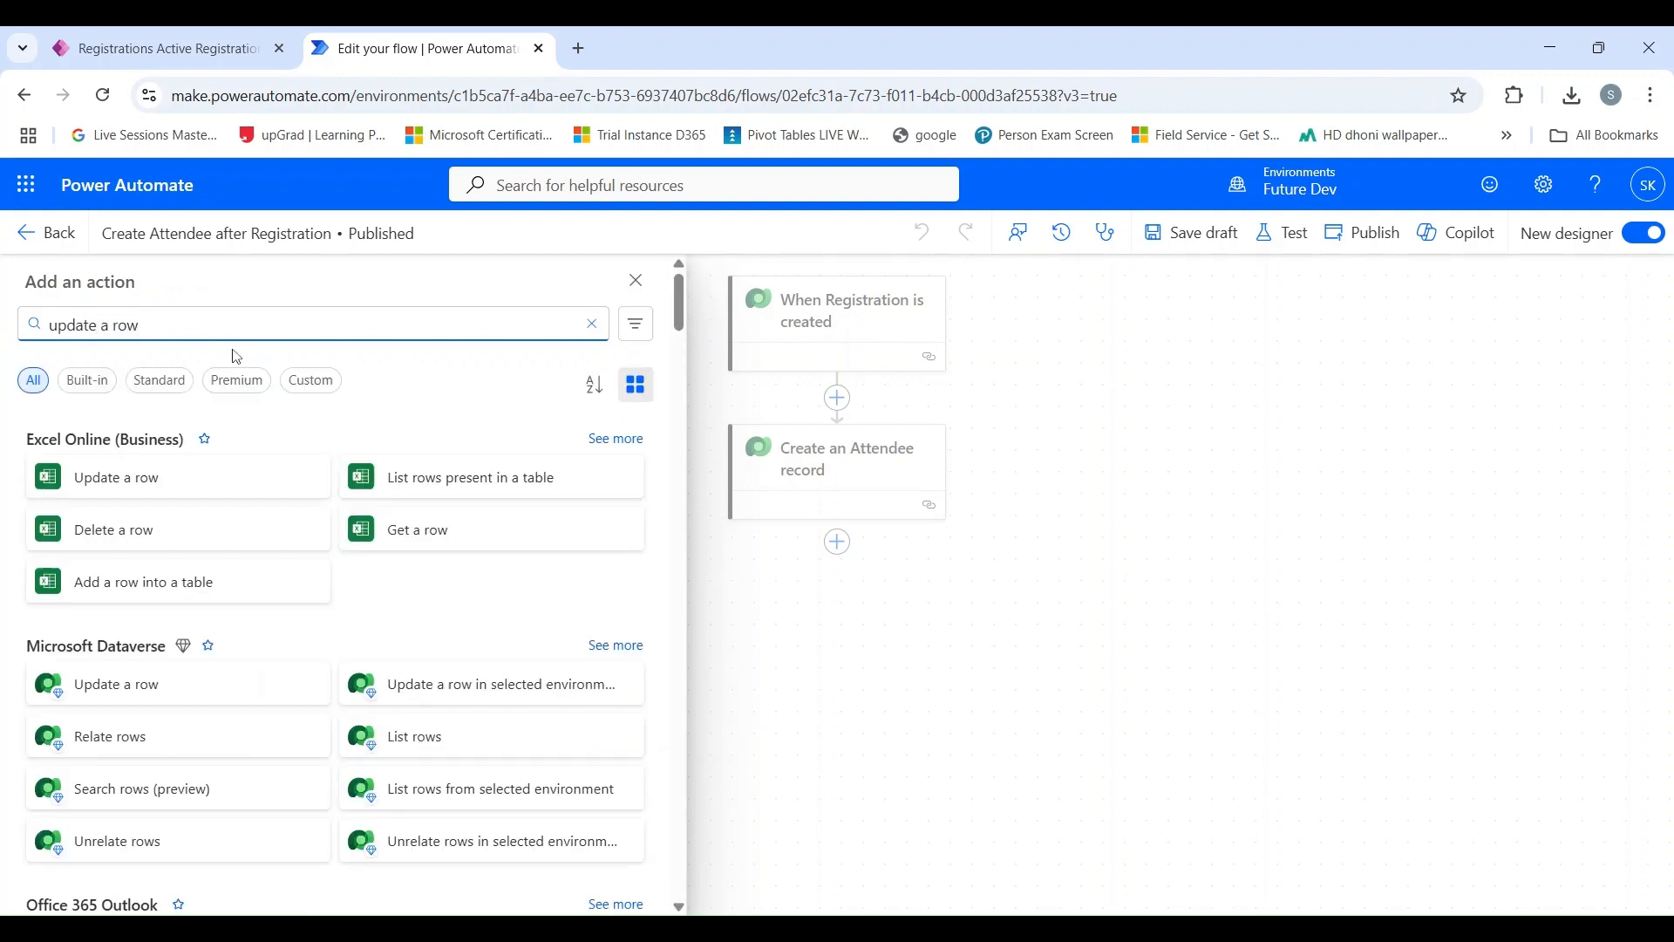
scroll(203, 556, down, 1)
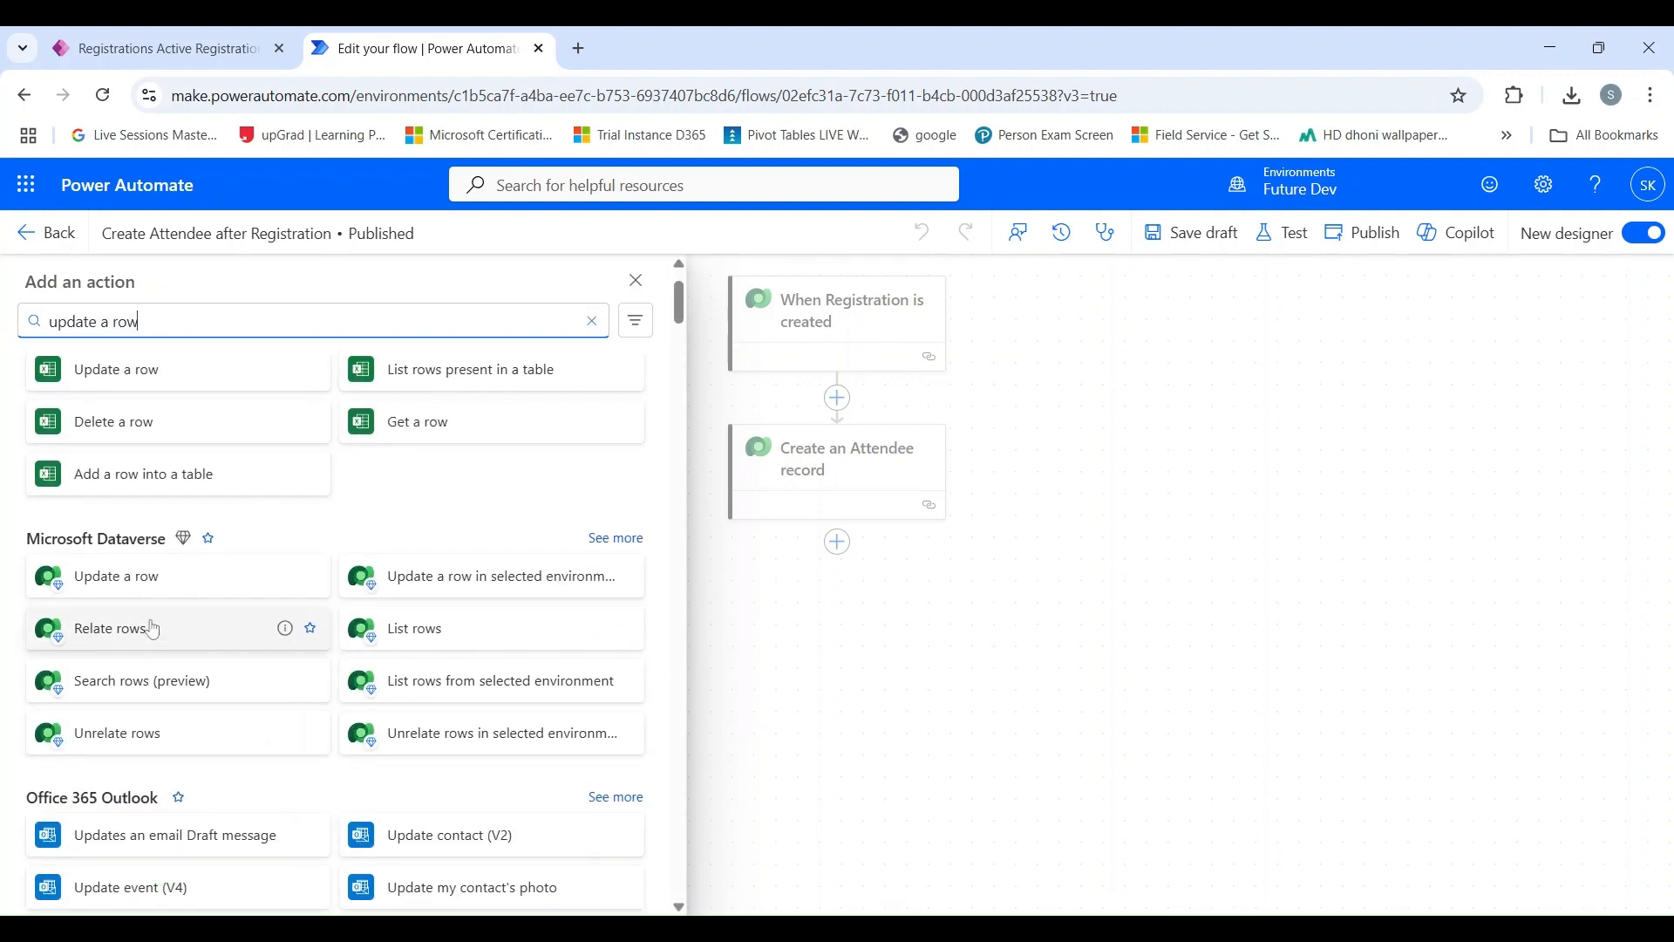
click(131, 580)
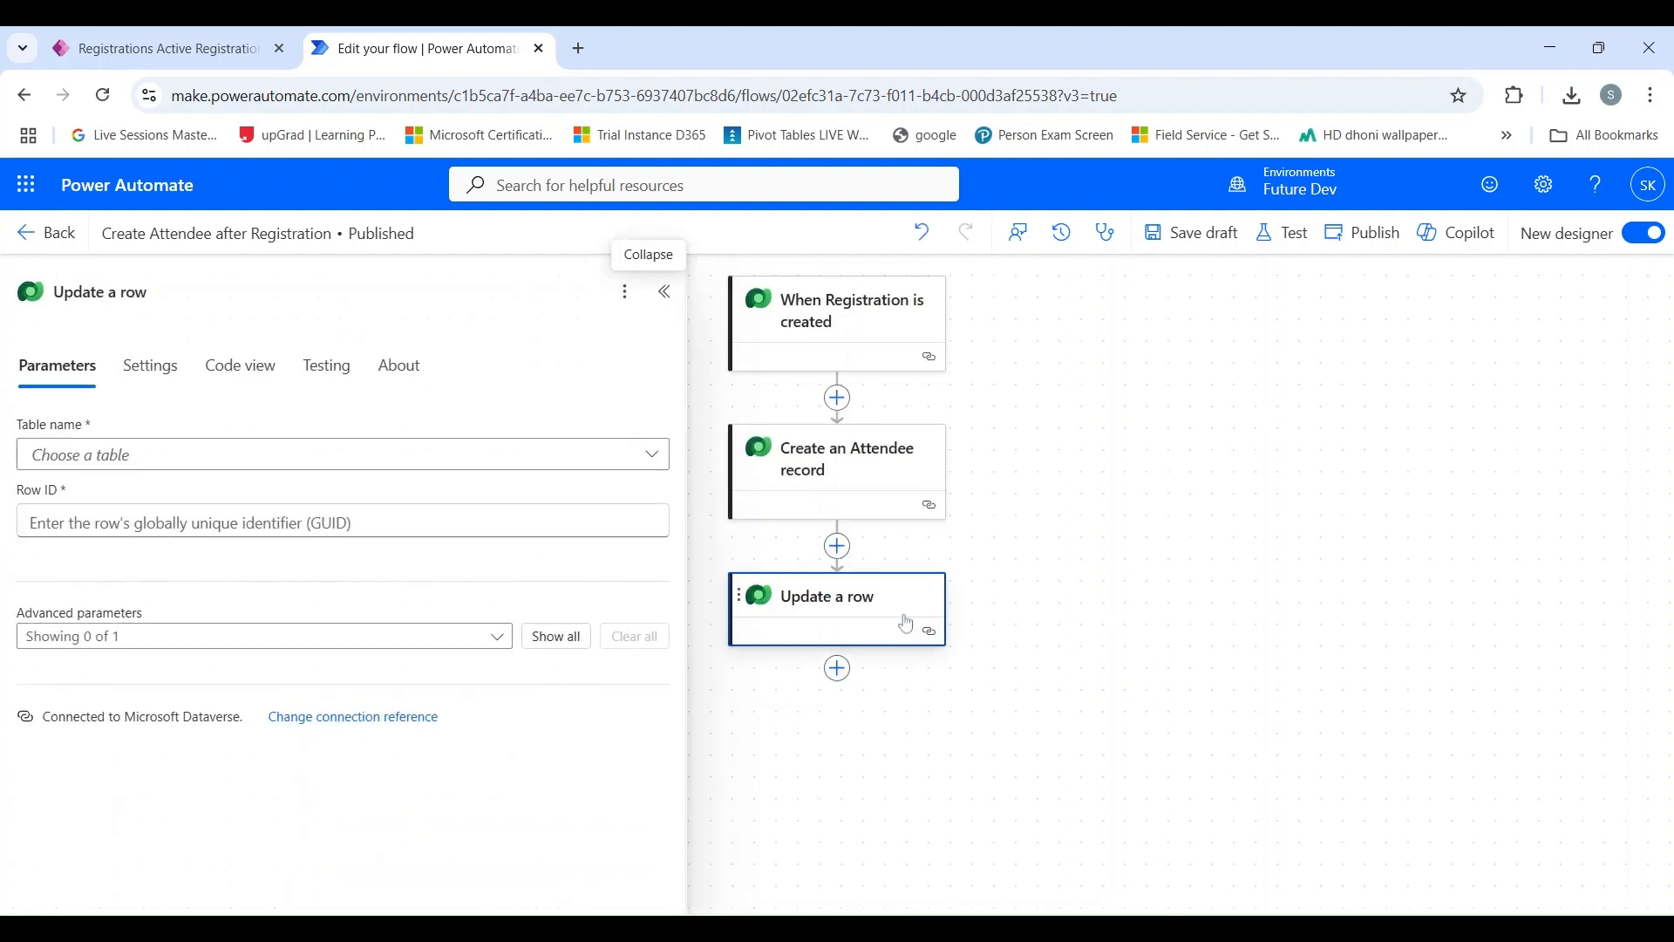
Rename the new action to "Update Registration Status" and choose Registrations as its table.
click(118, 291)
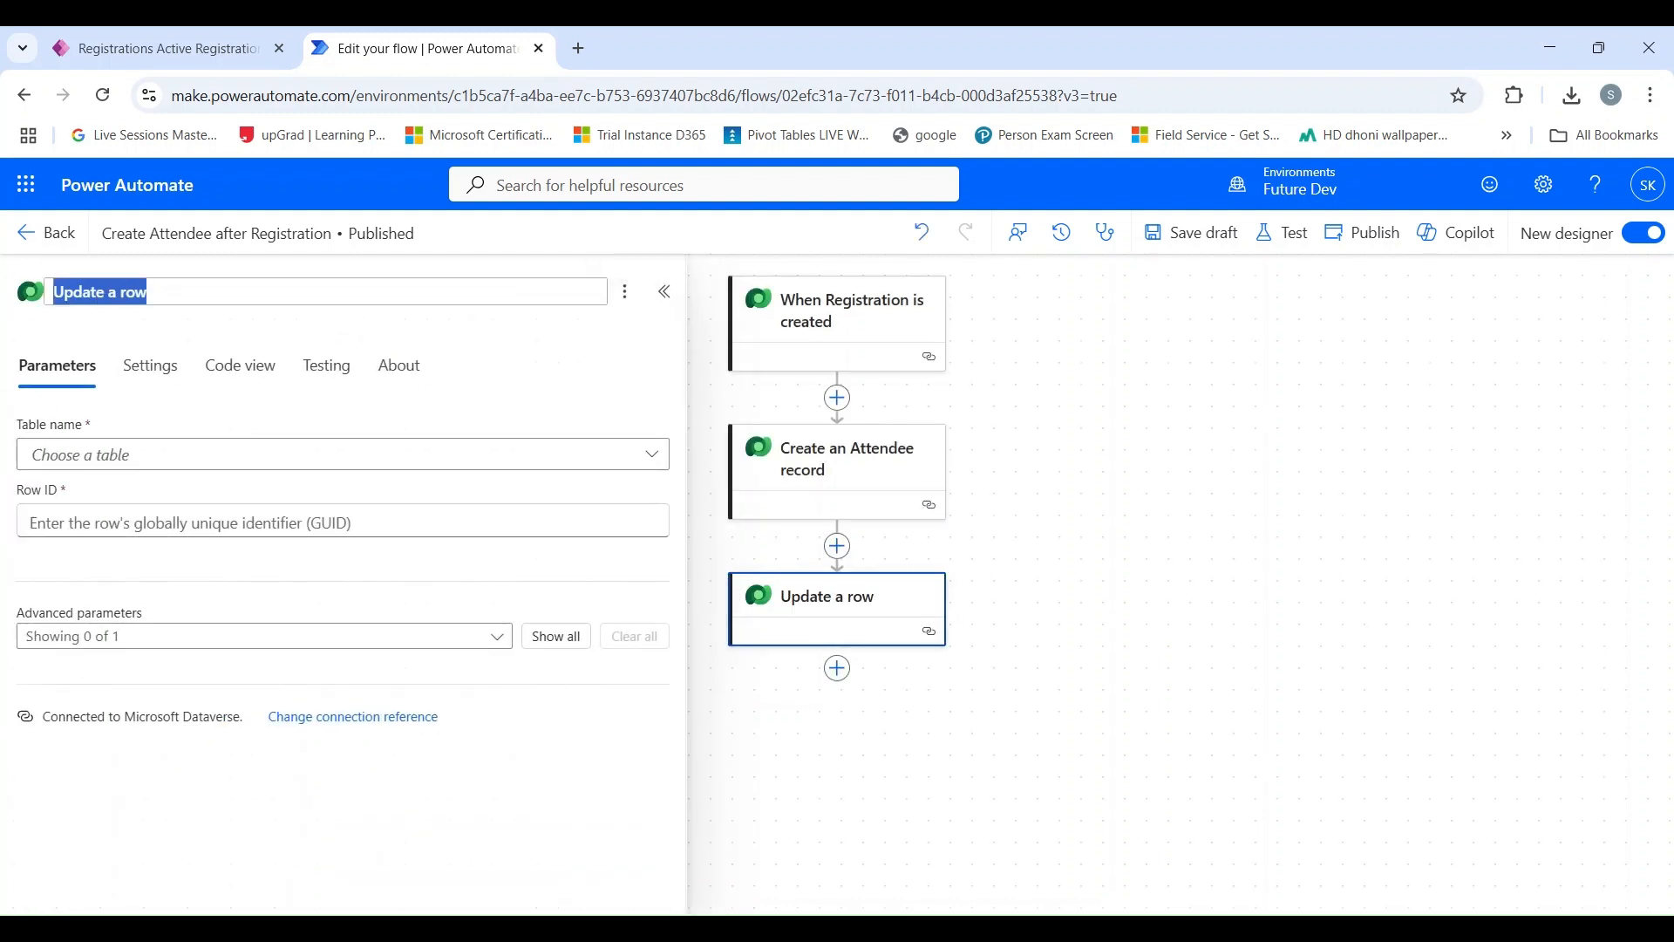
text(U)
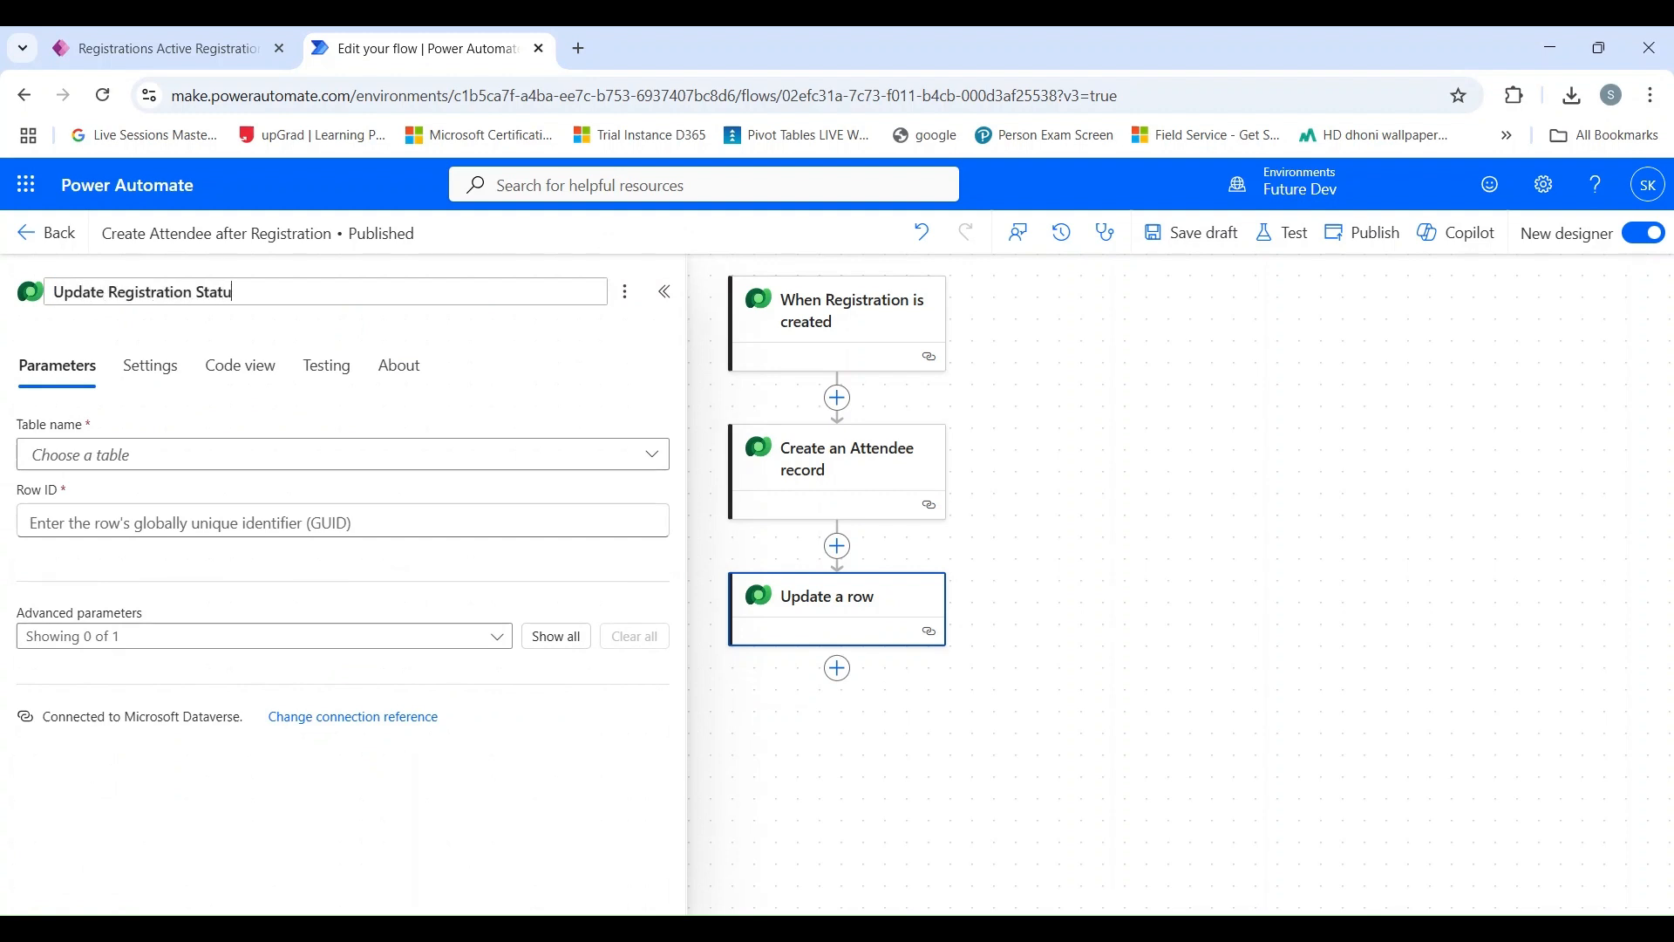
click(646, 451)
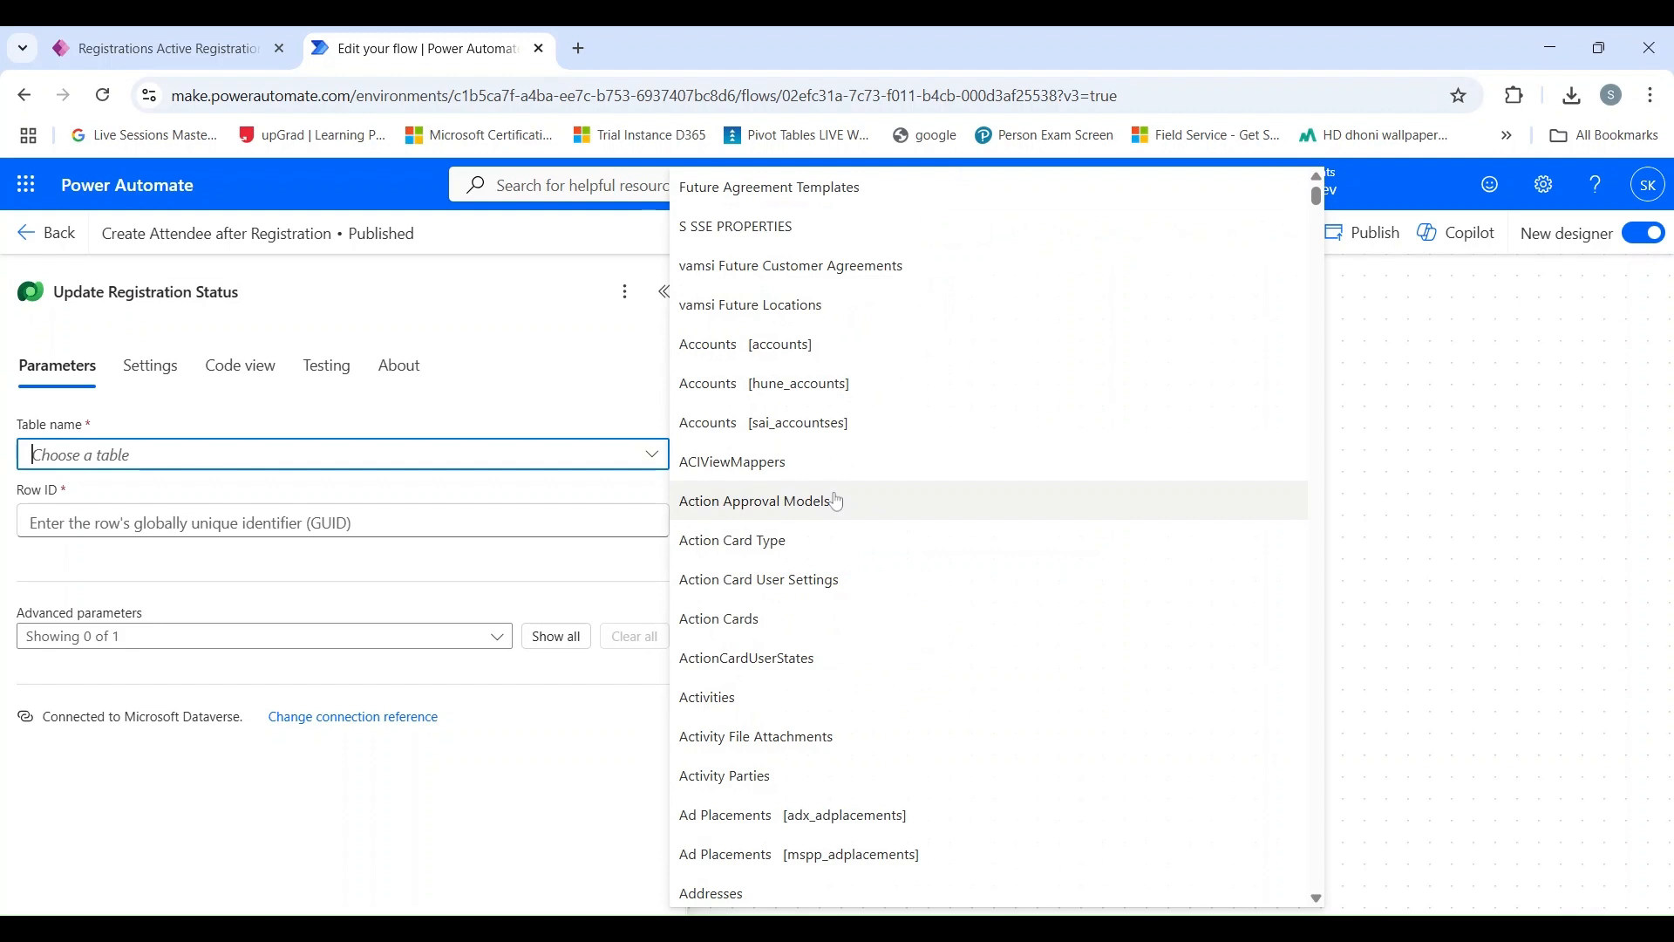
text(Registration)
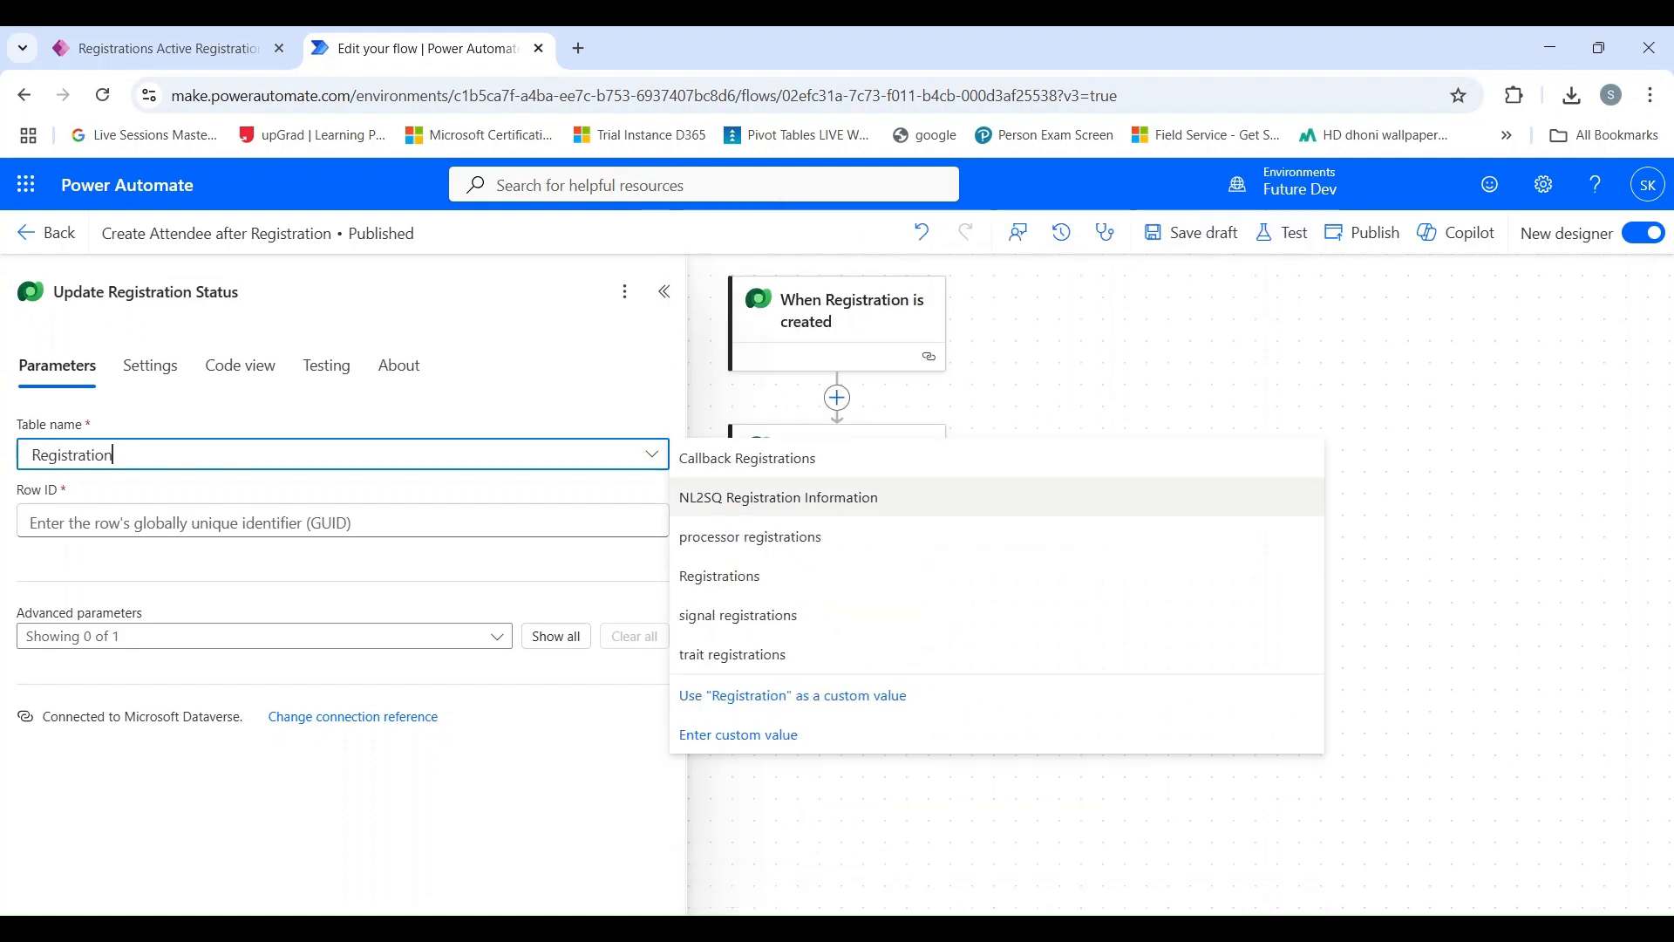
click(757, 578)
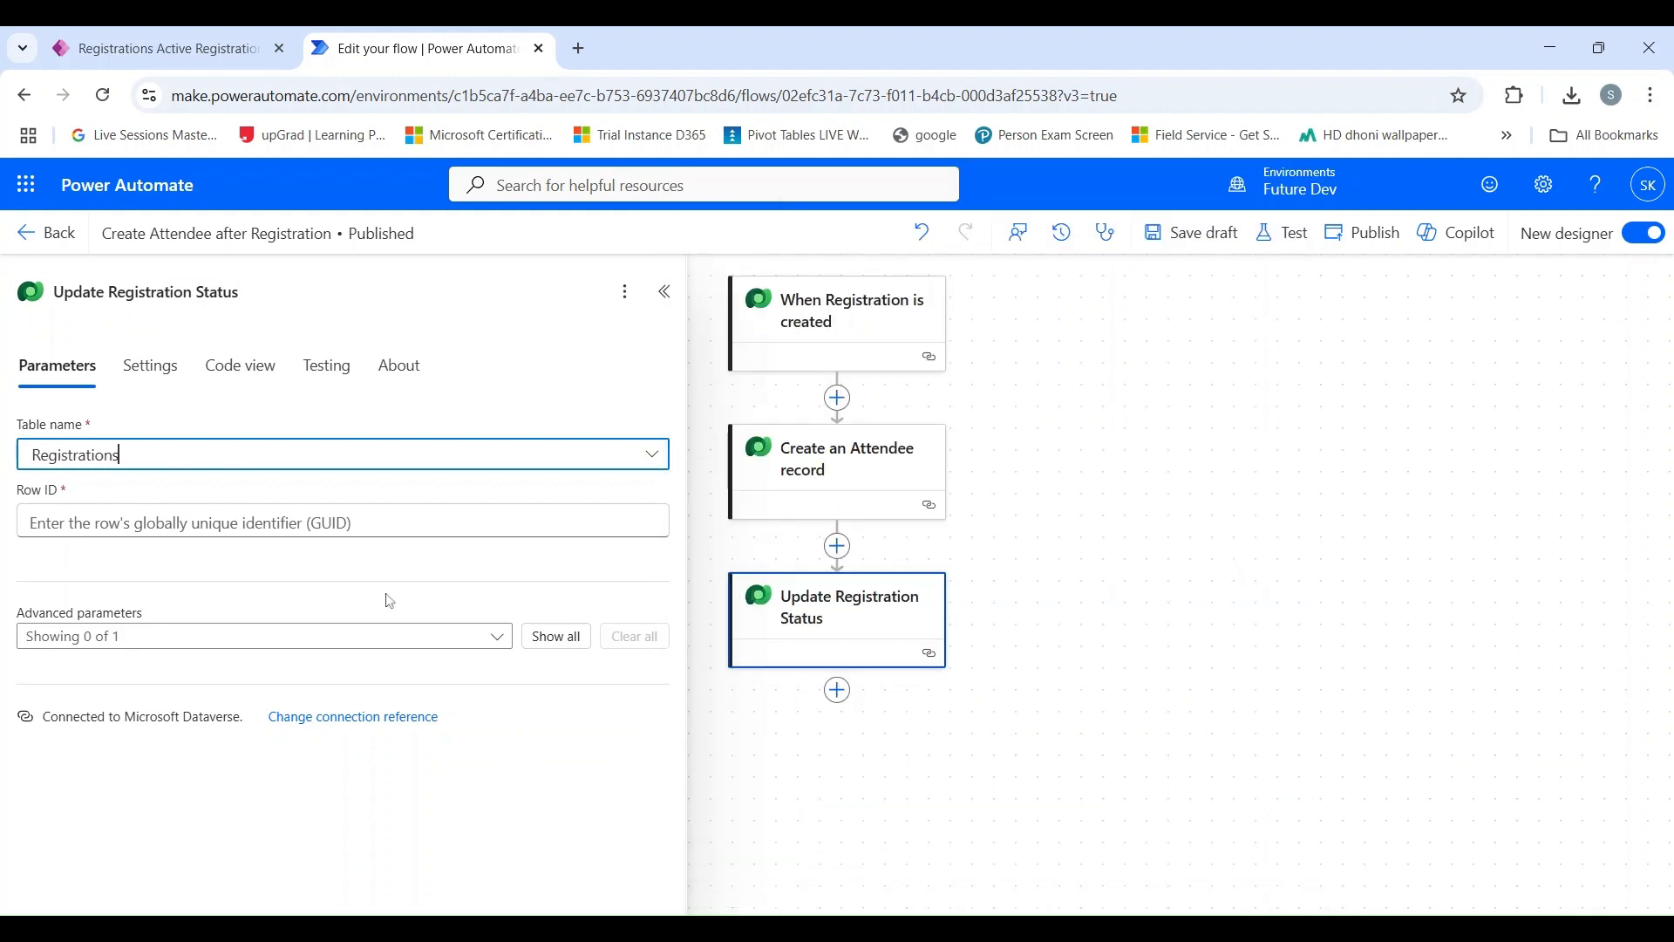
Set the action's Row ID to the Registration unique identifier from the When Registration is created trigger's dynamic content.
click(245, 523)
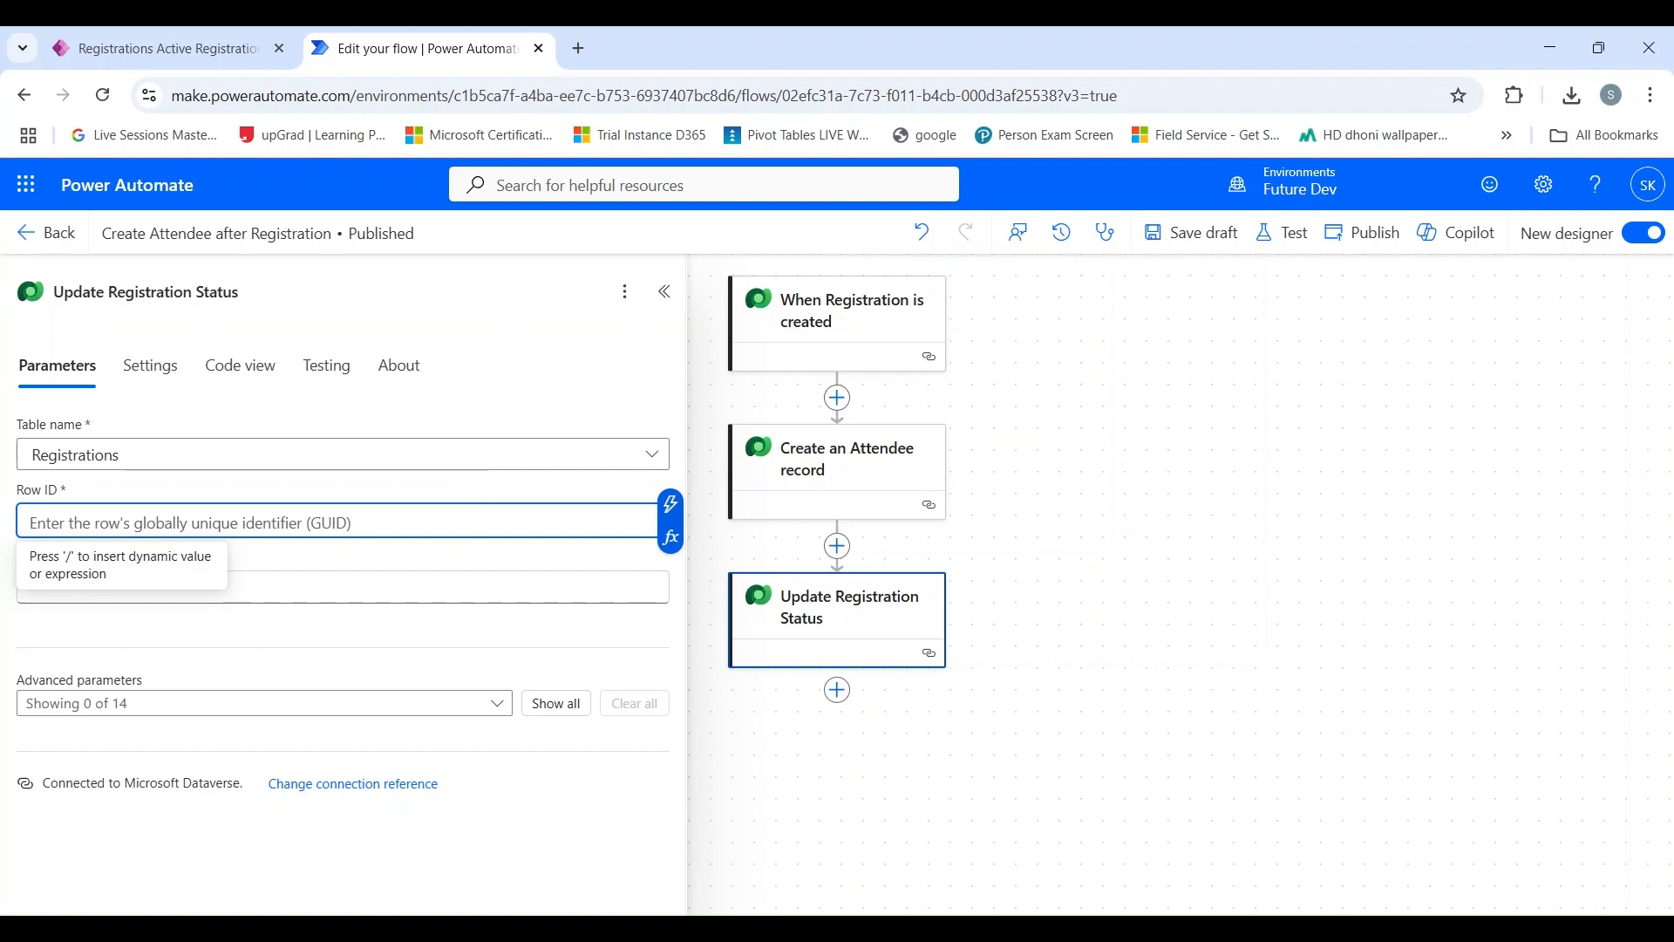
click(670, 504)
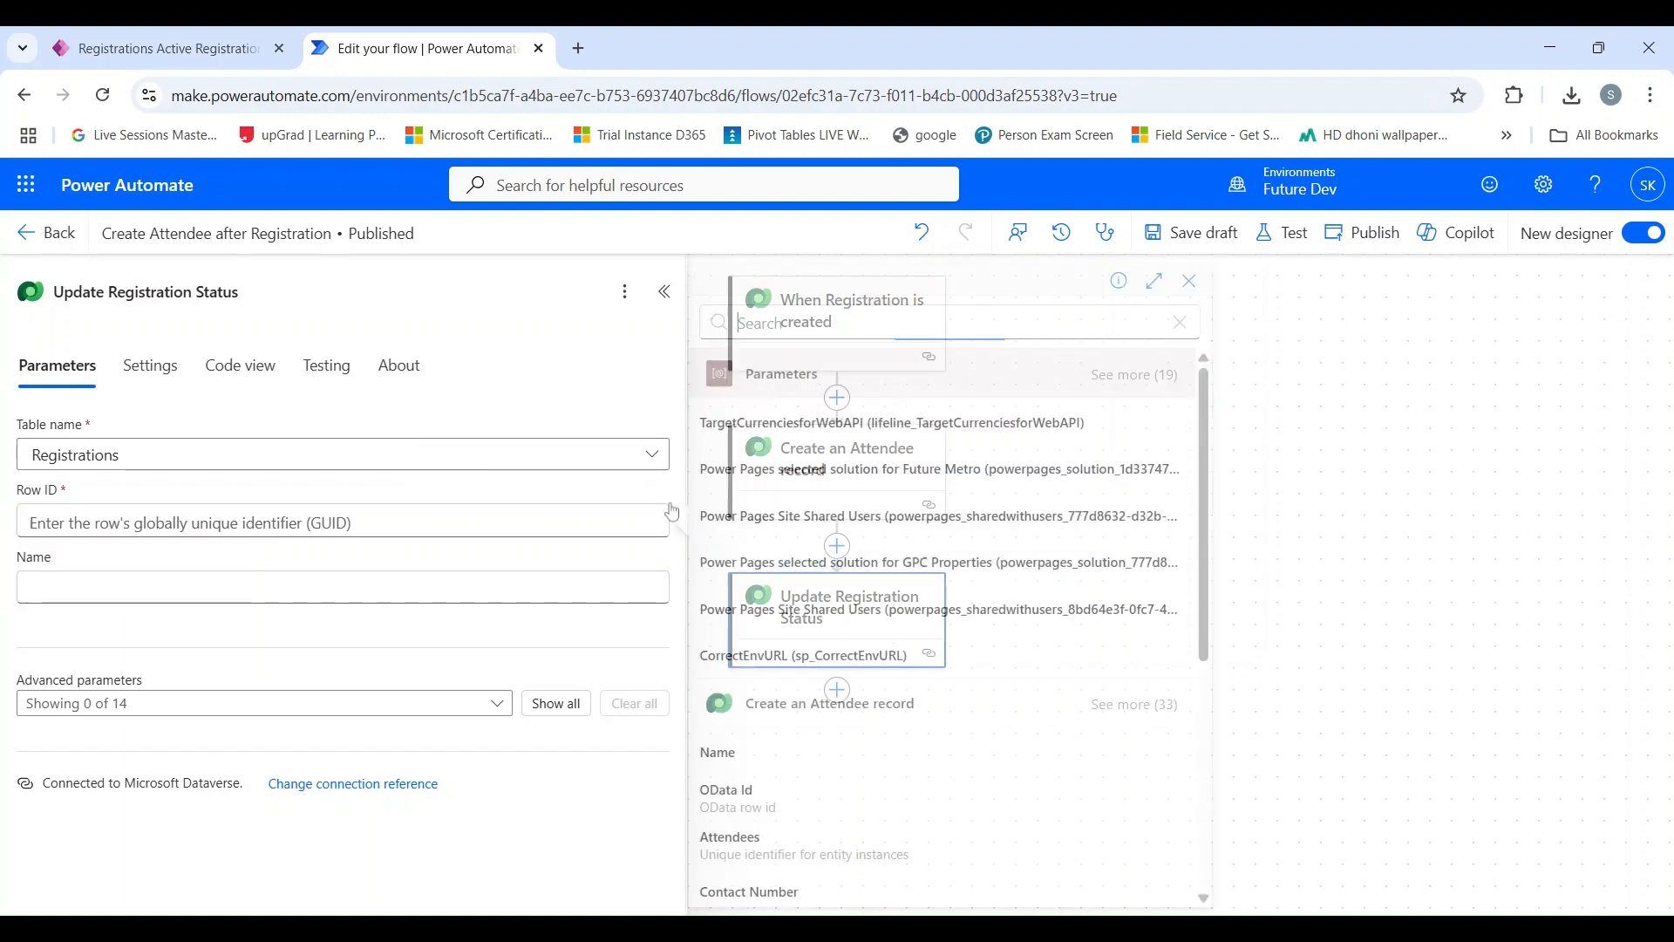
scroll(760, 604, down, 1)
scroll(760, 604, up, 1)
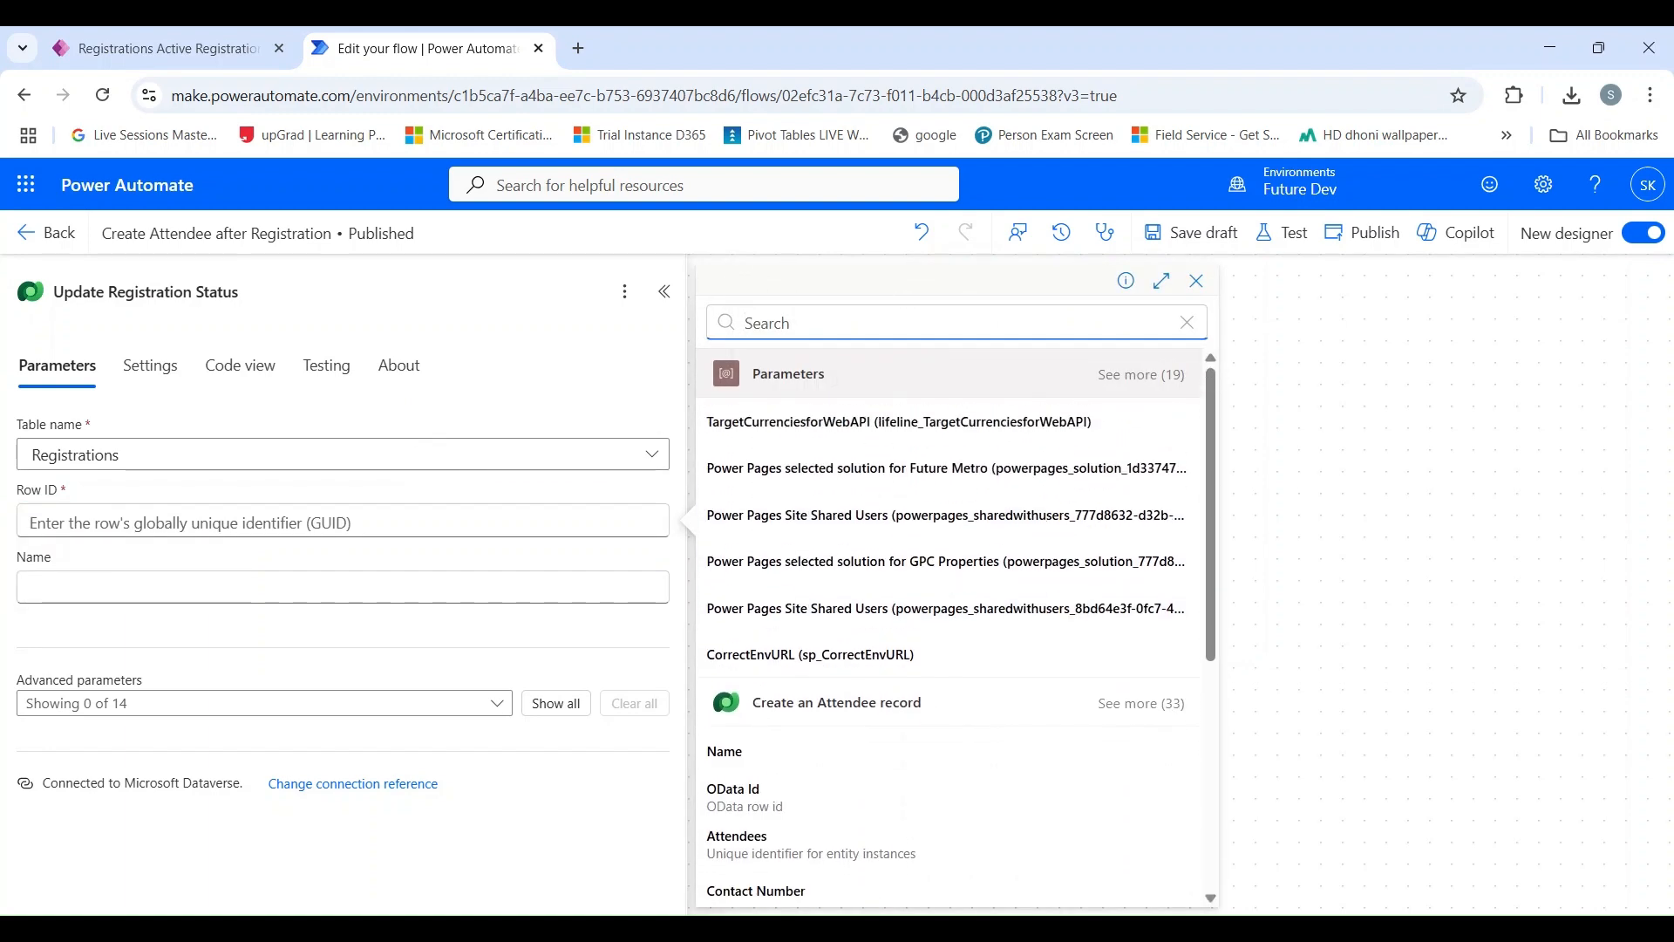
scroll(759, 604, down, 5)
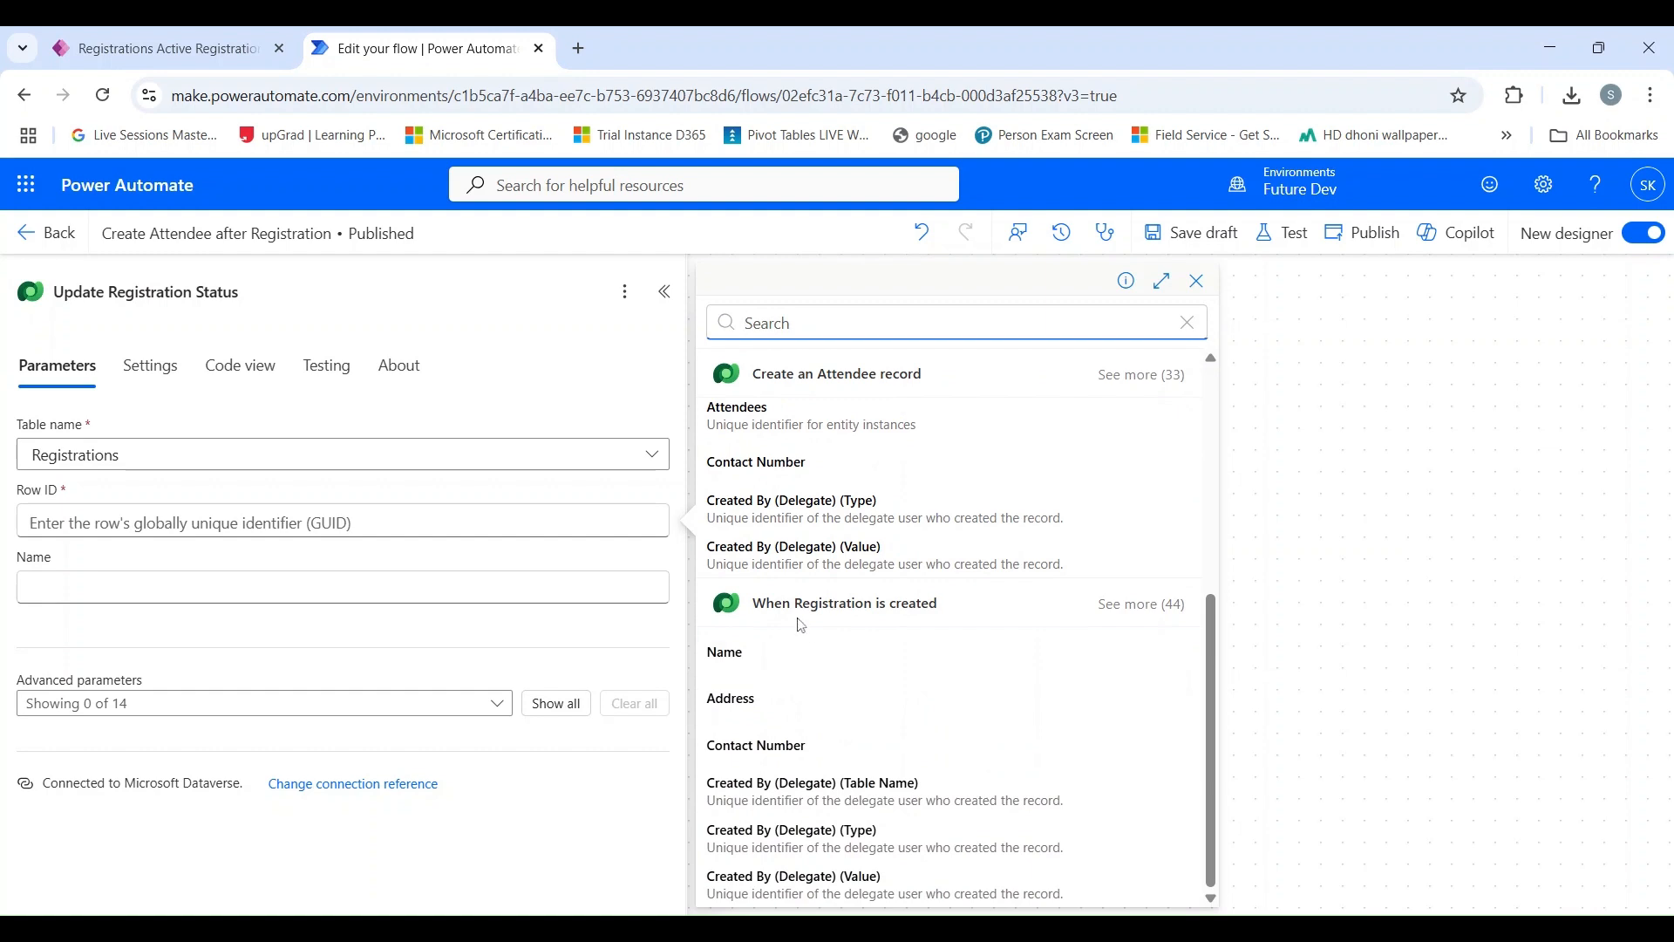
click(1136, 604)
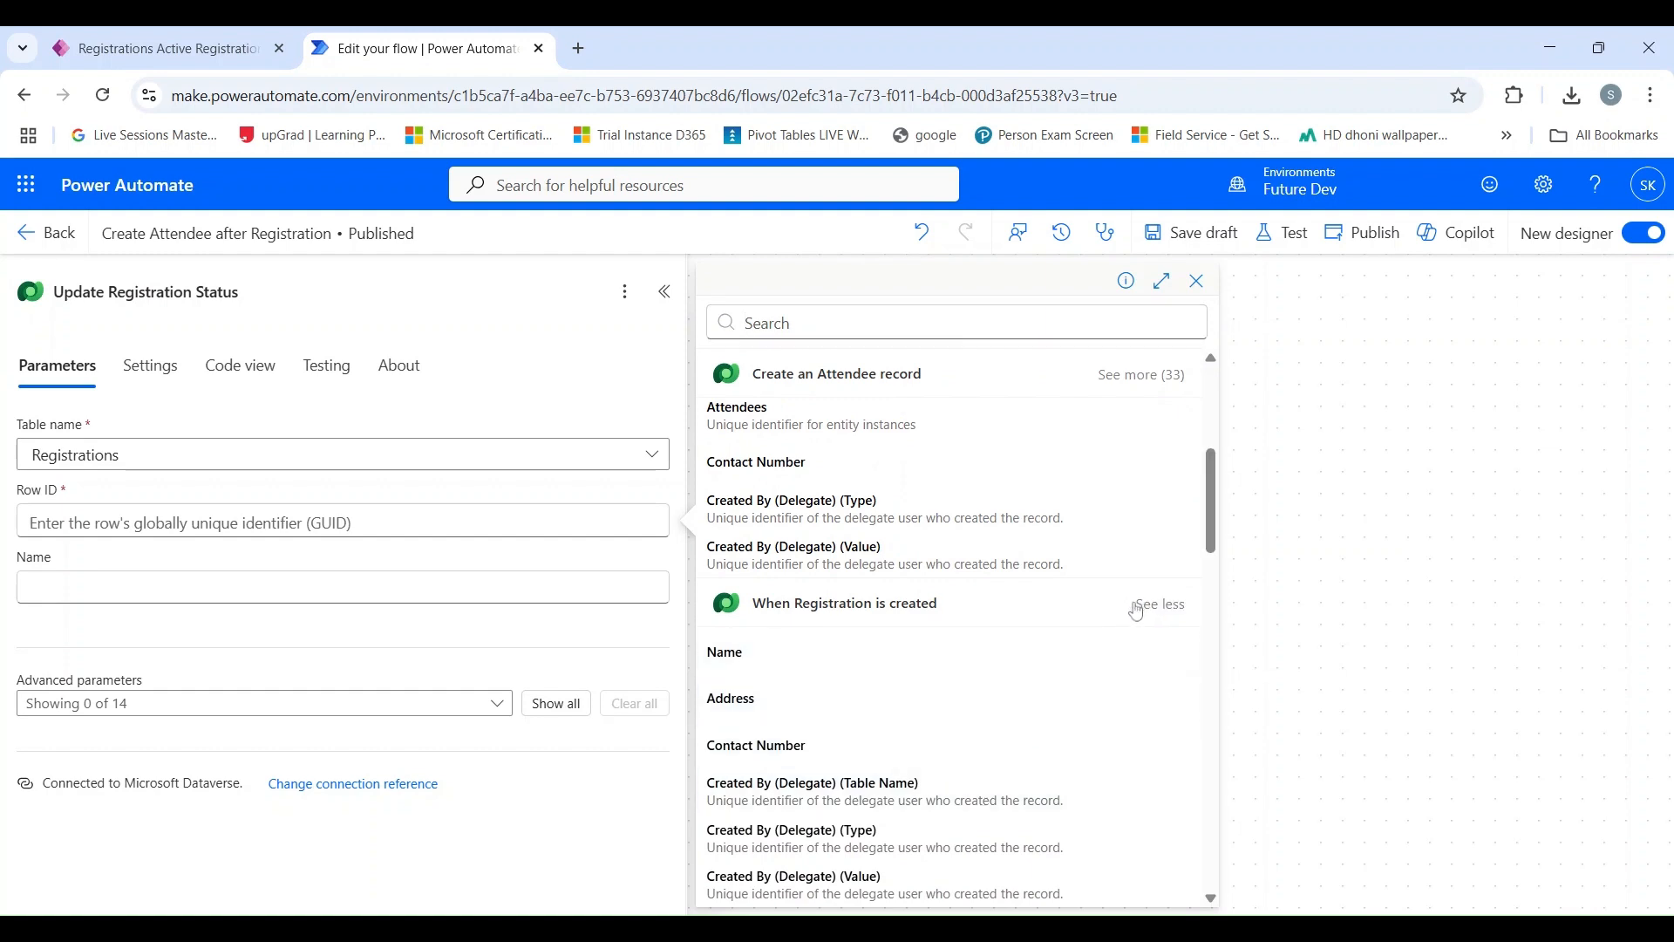
scroll(1066, 645, down, 7)
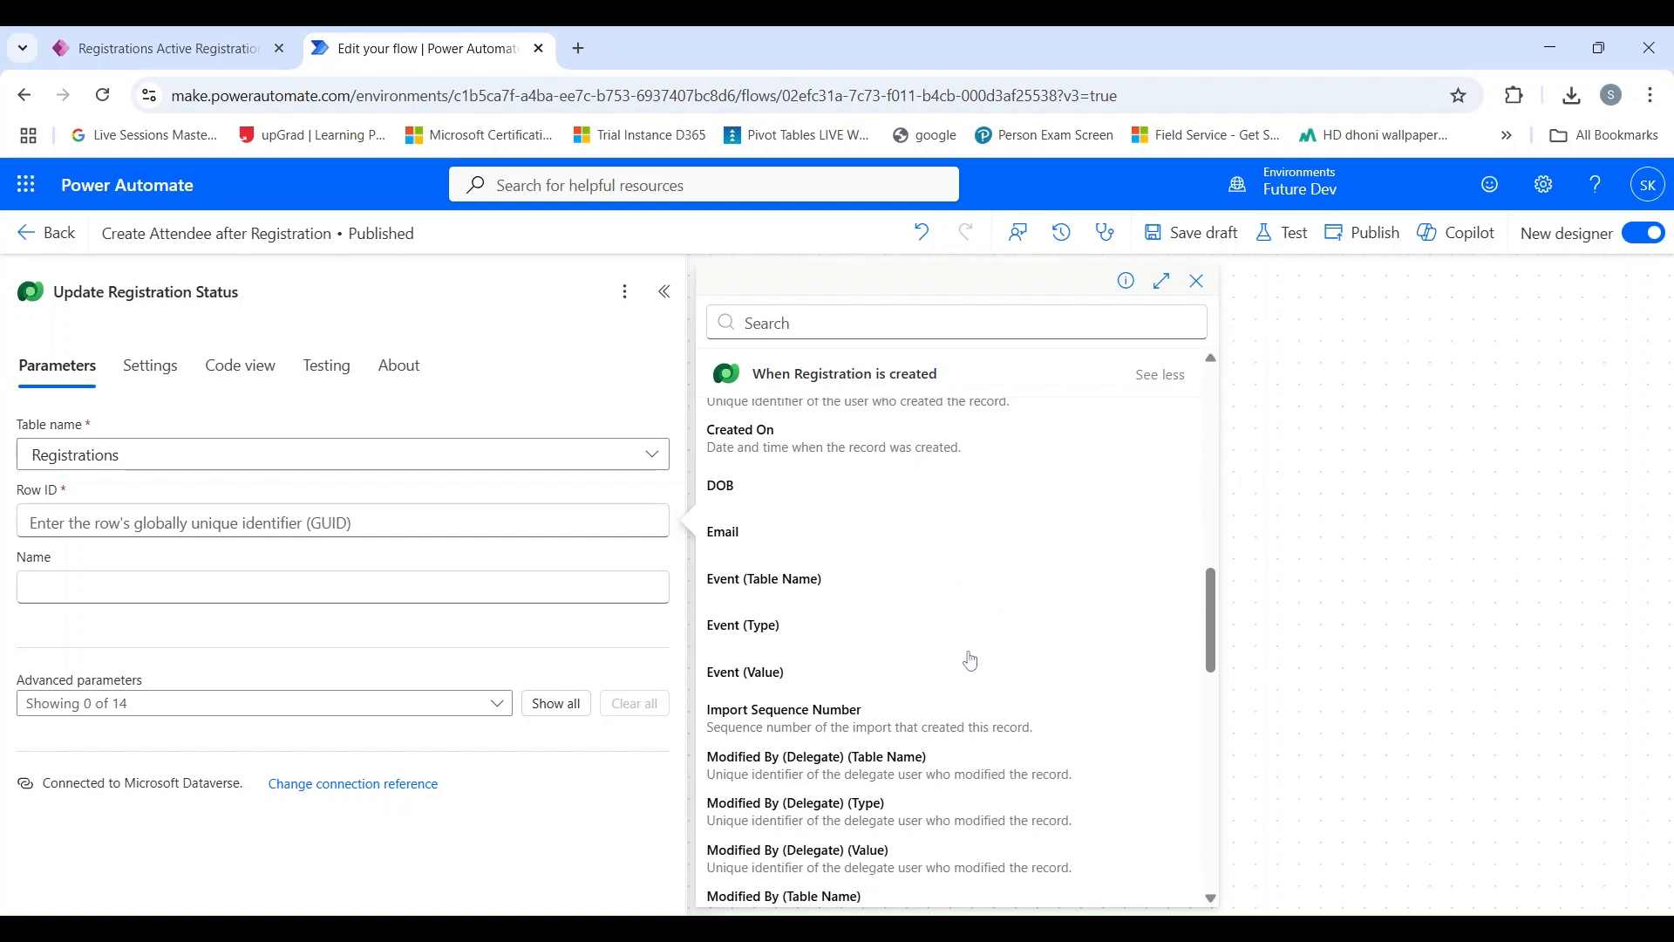
scroll(971, 661, down, 7)
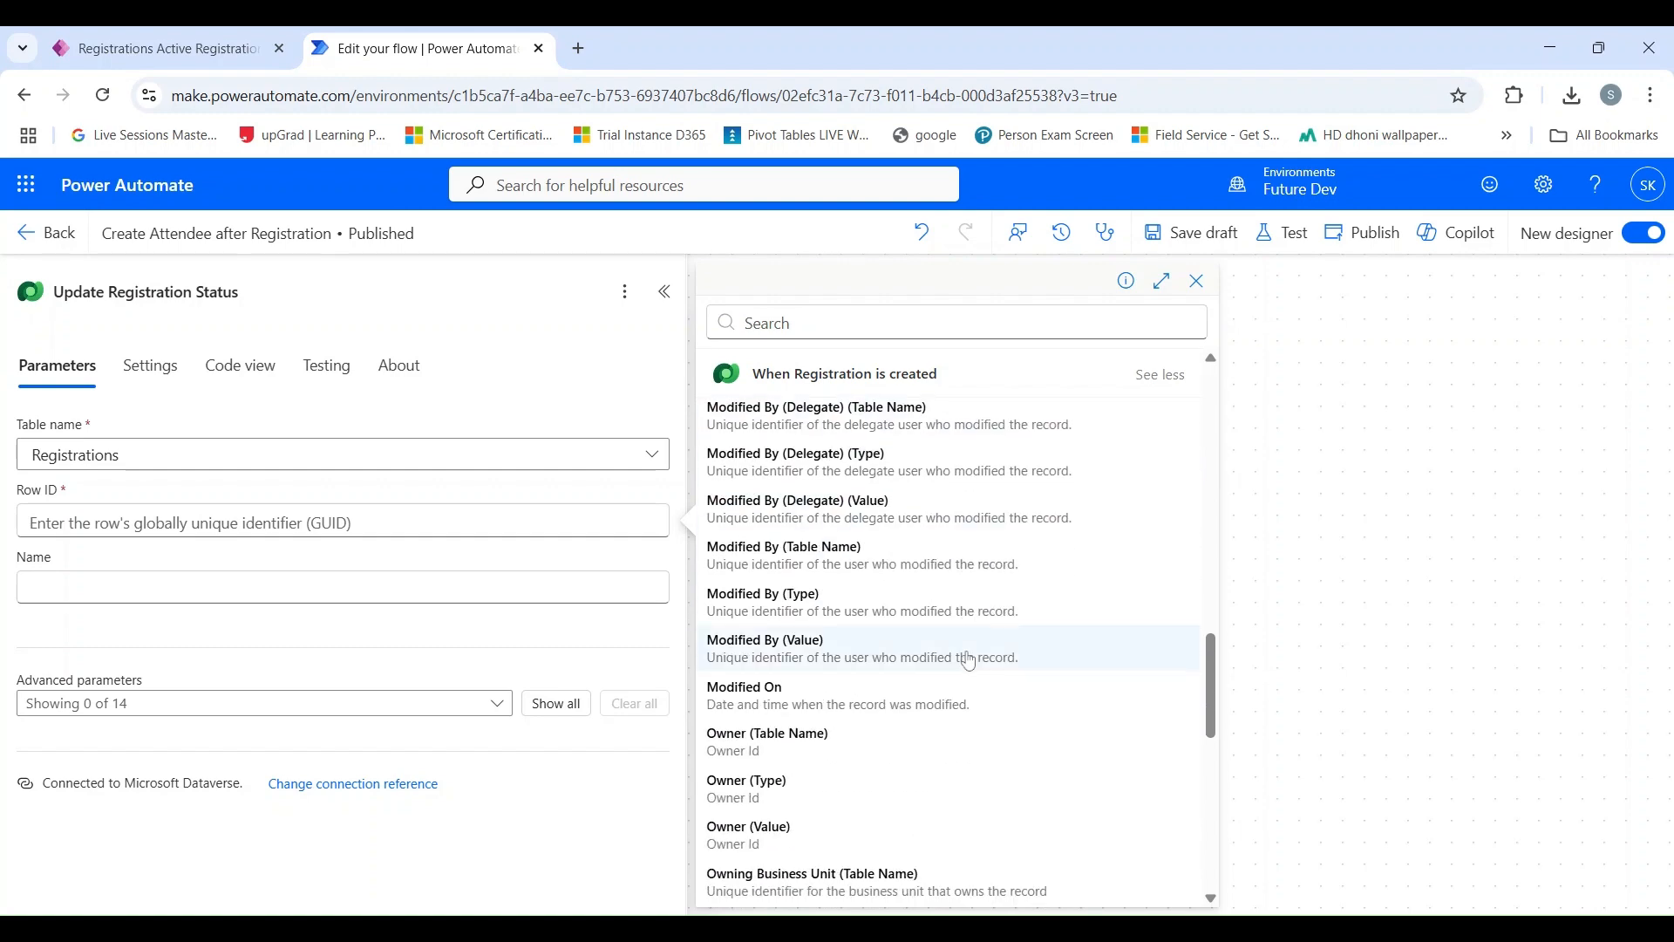
scroll(969, 660, down, 3)
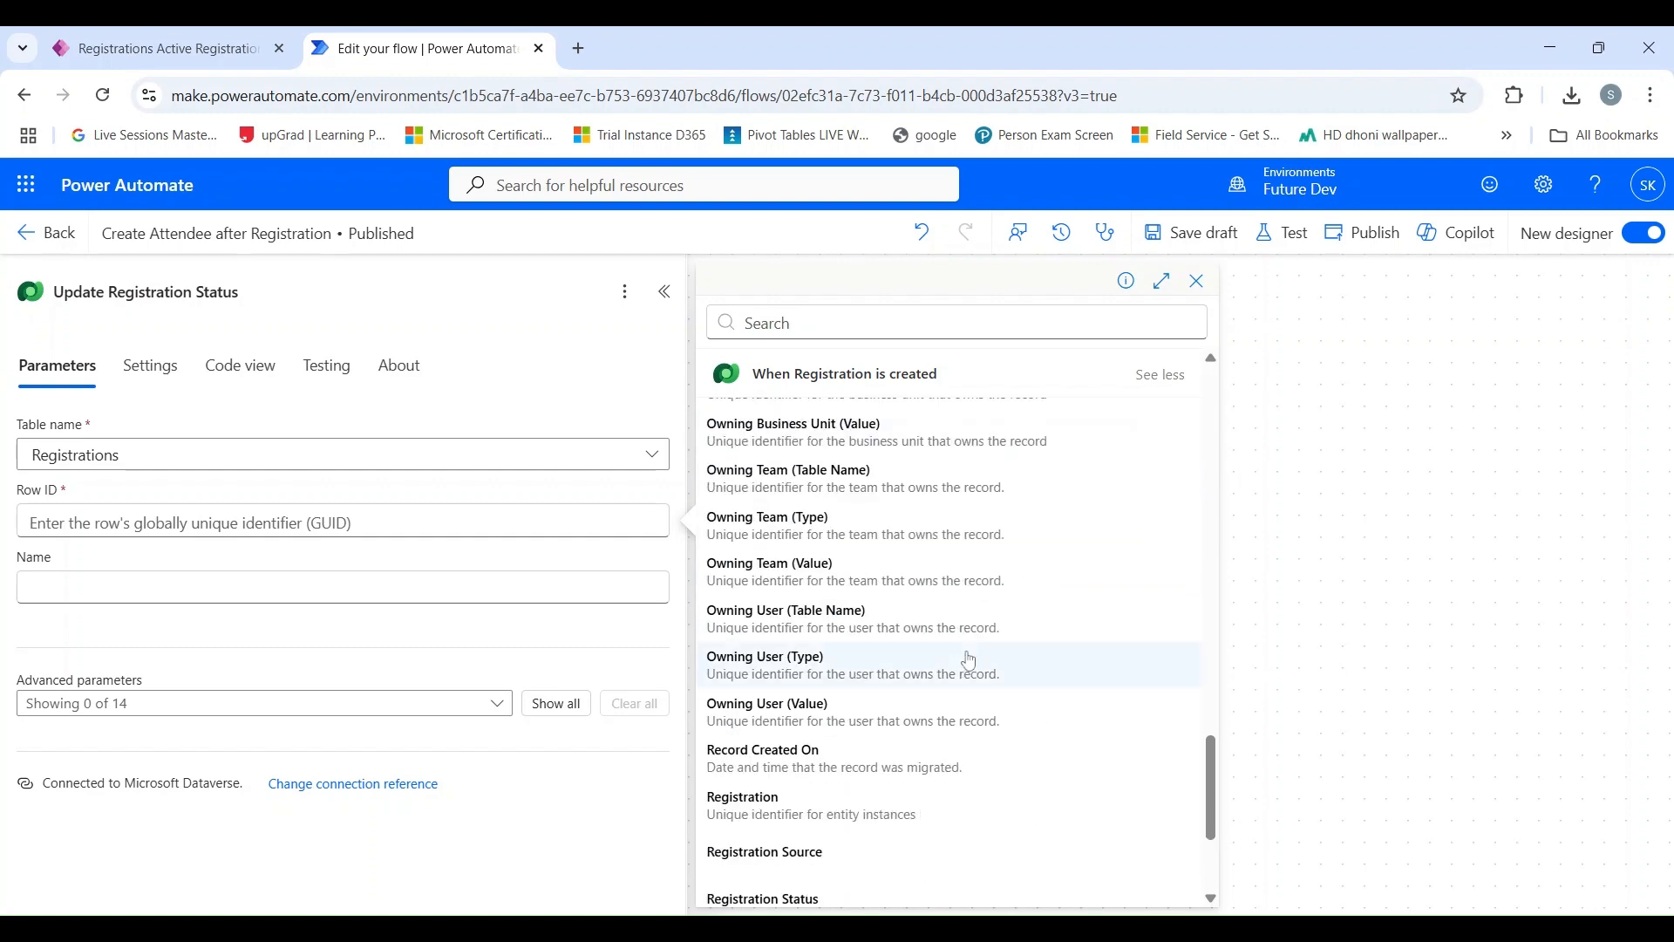
scroll(970, 660, down, 2)
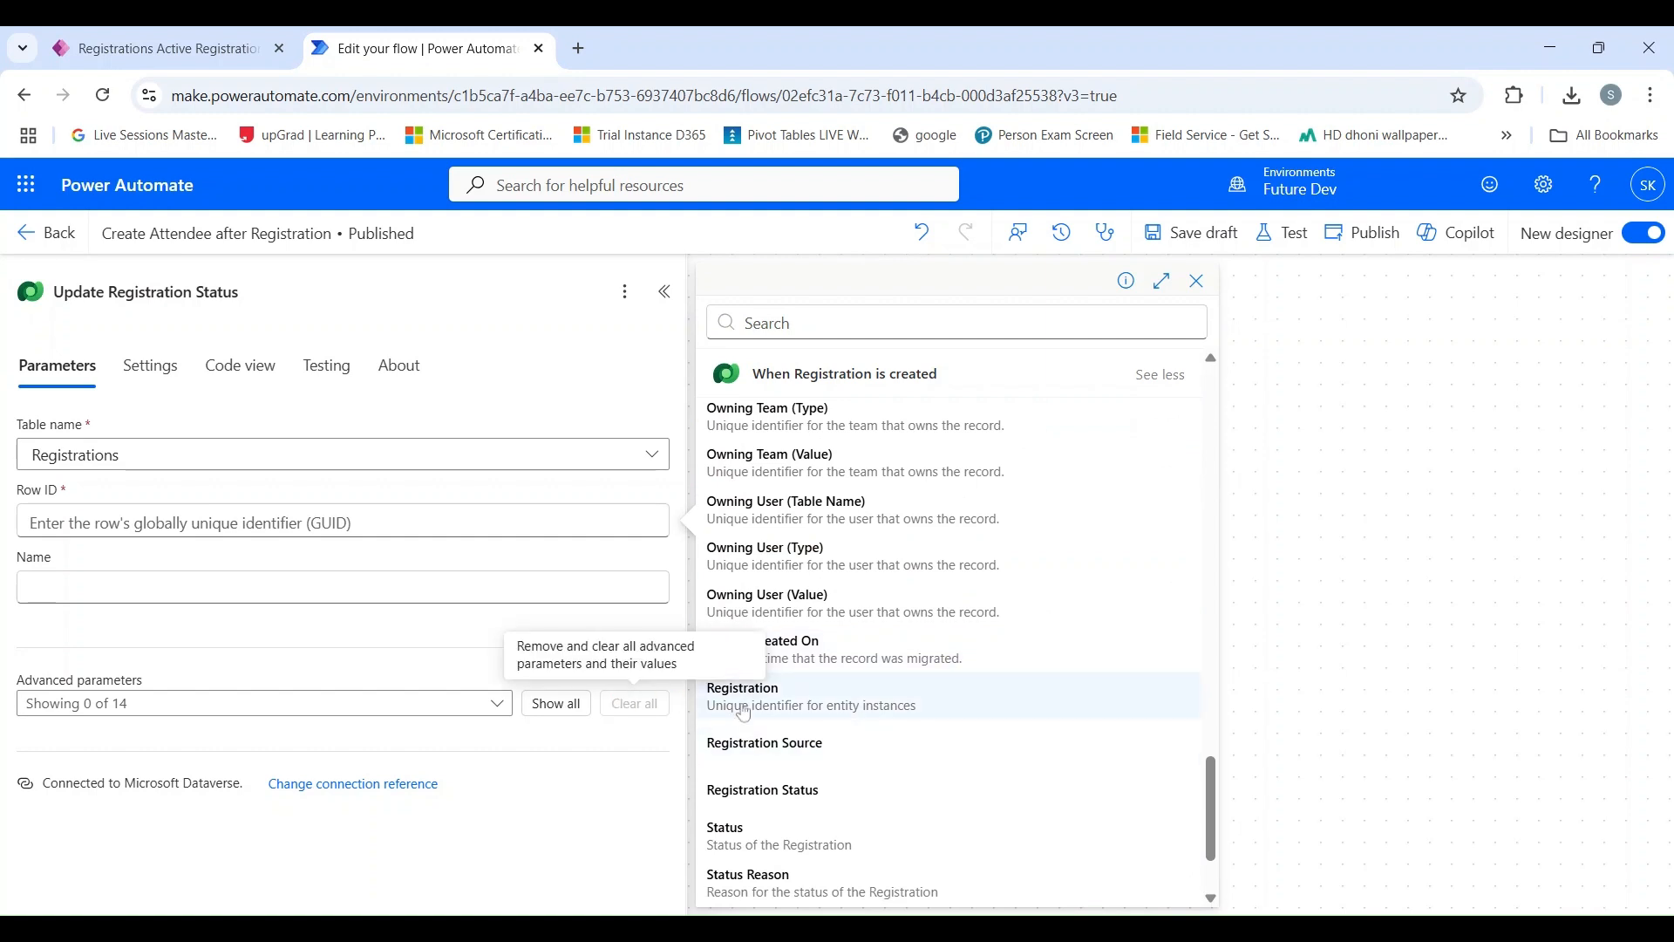
click(795, 713)
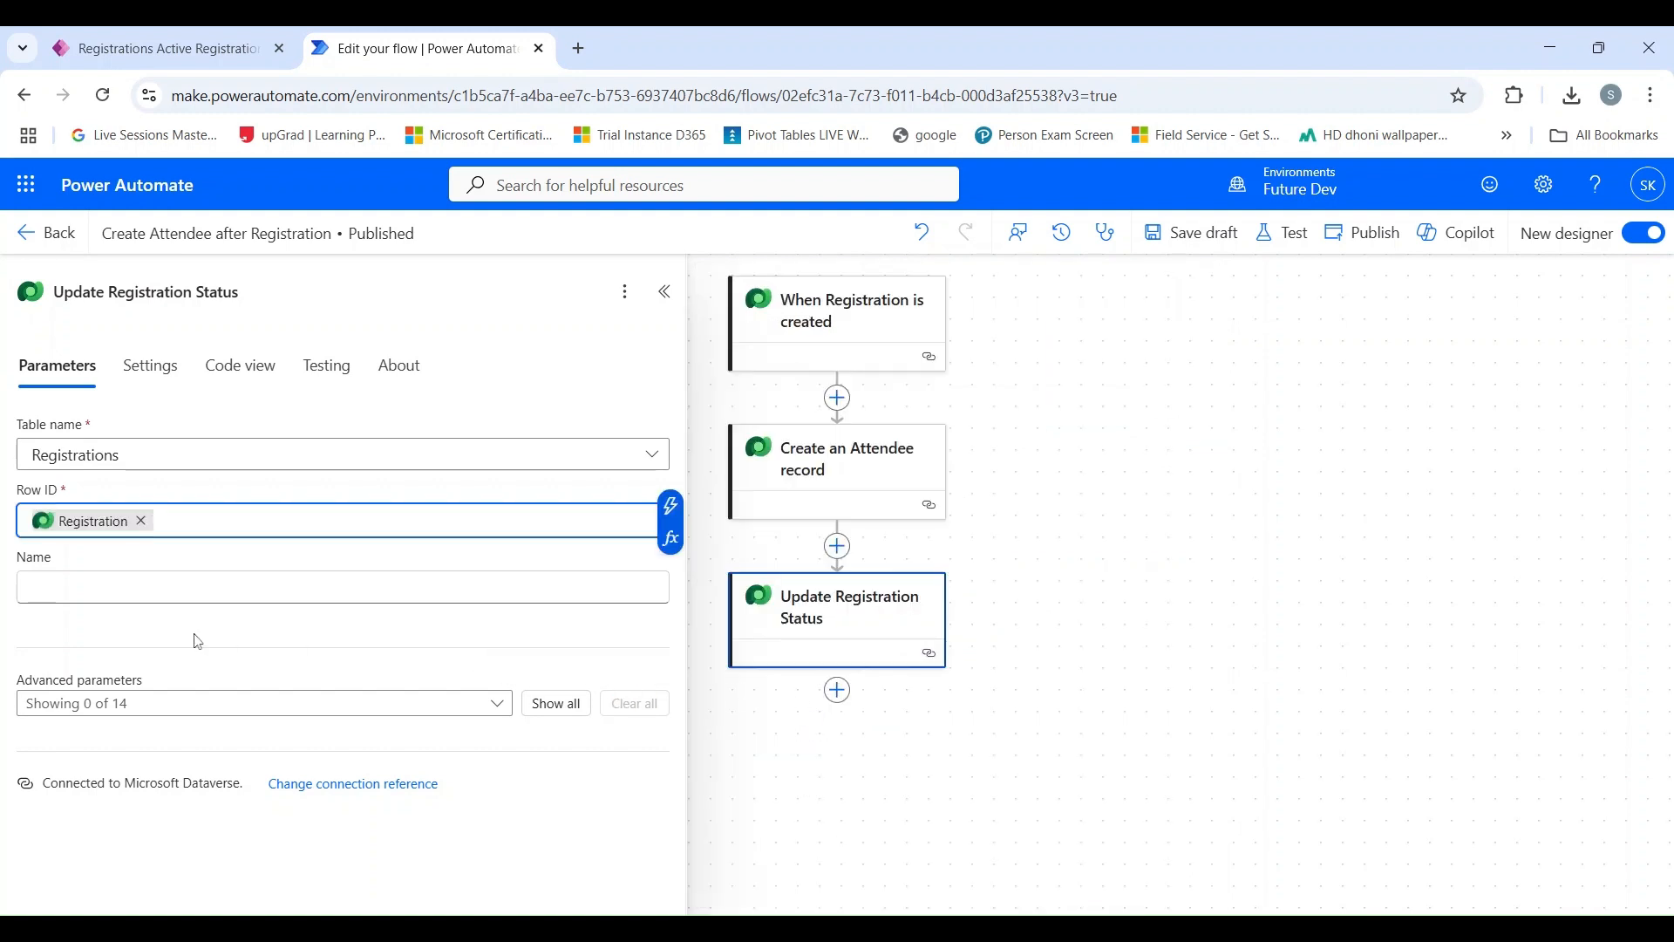
Set the Update Registration Status action's Registration Status to Successful and save the flow as a draft.
click(542, 714)
scroll(363, 531, down, 1)
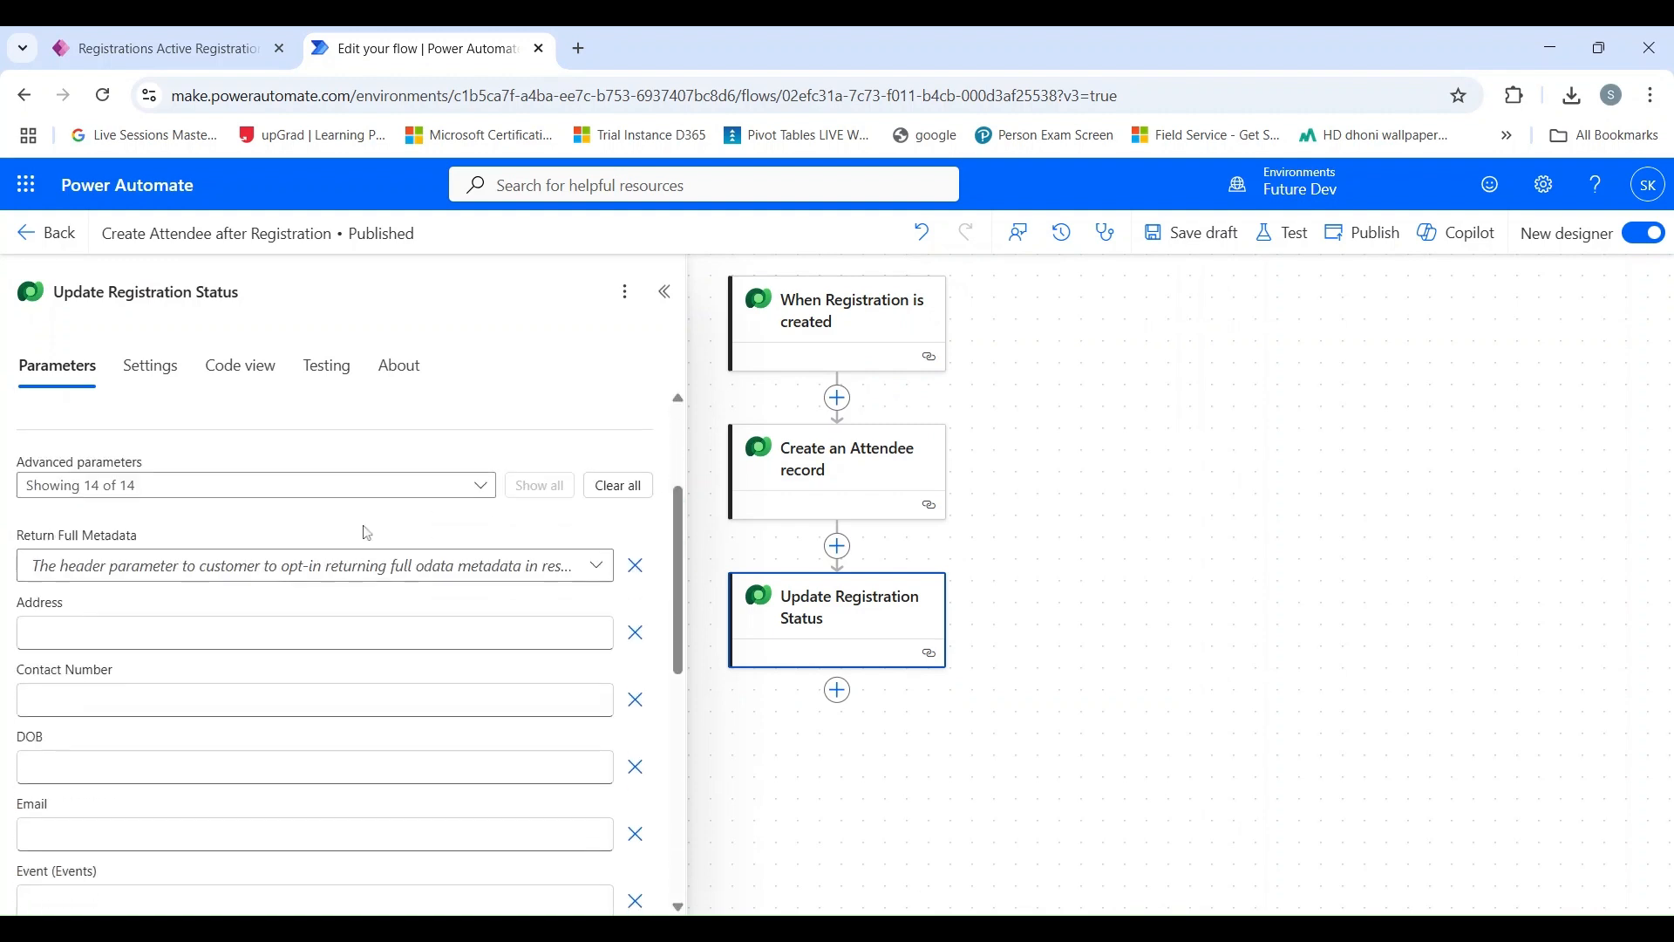
scroll(288, 534, up, 1)
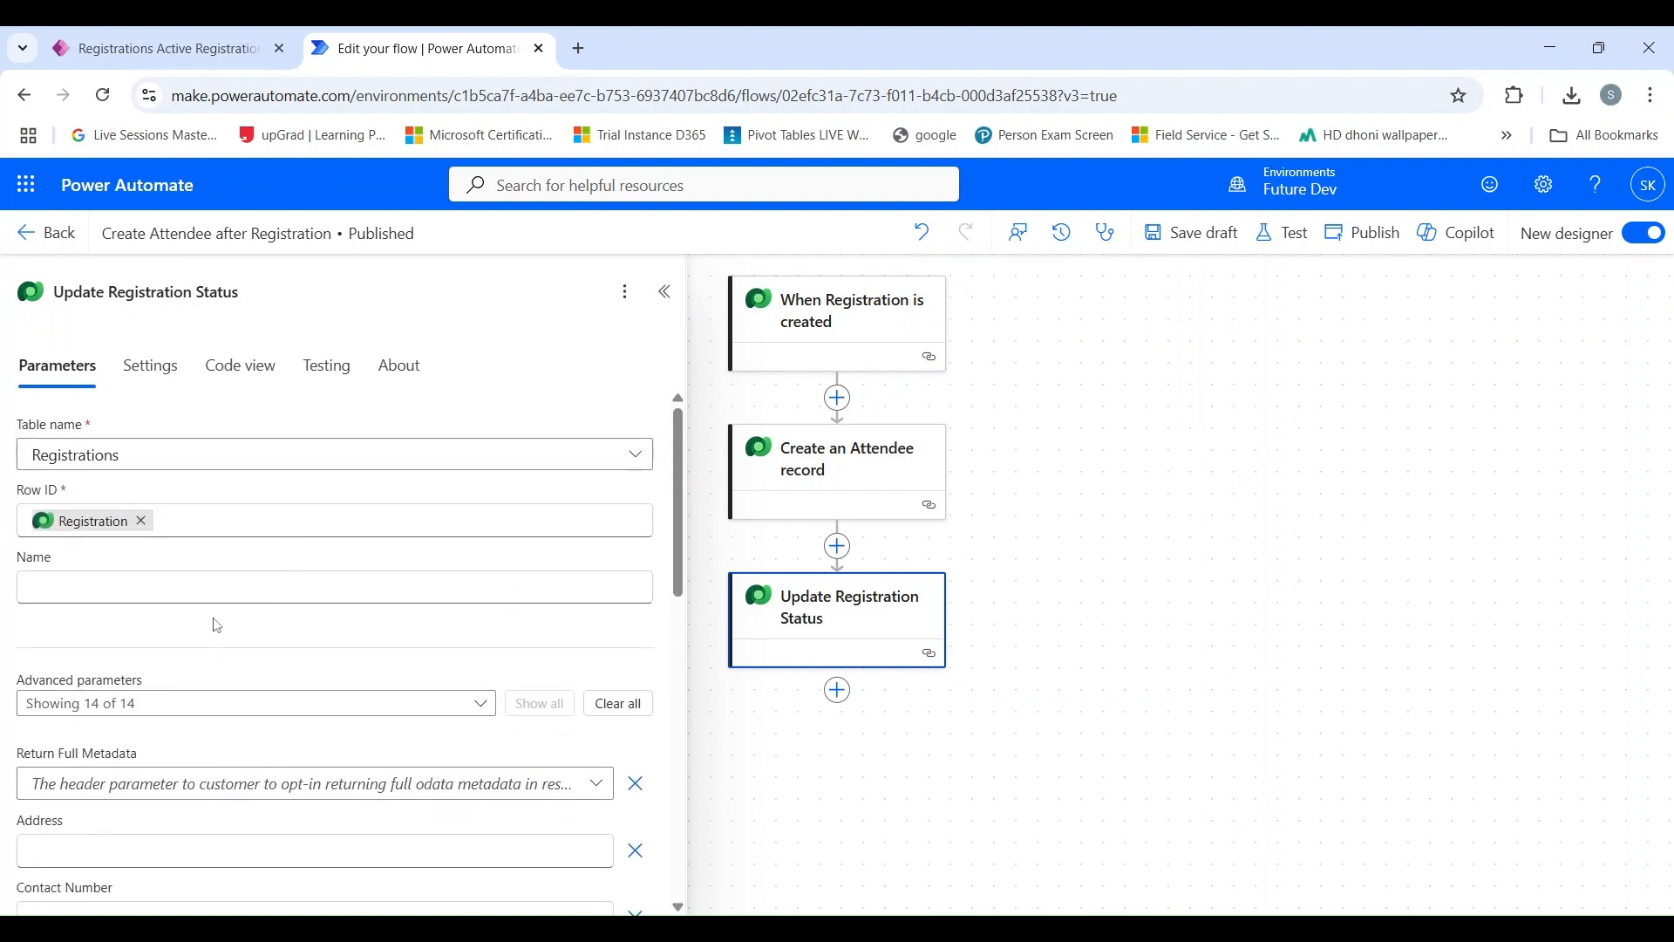
scroll(217, 626, down, 2)
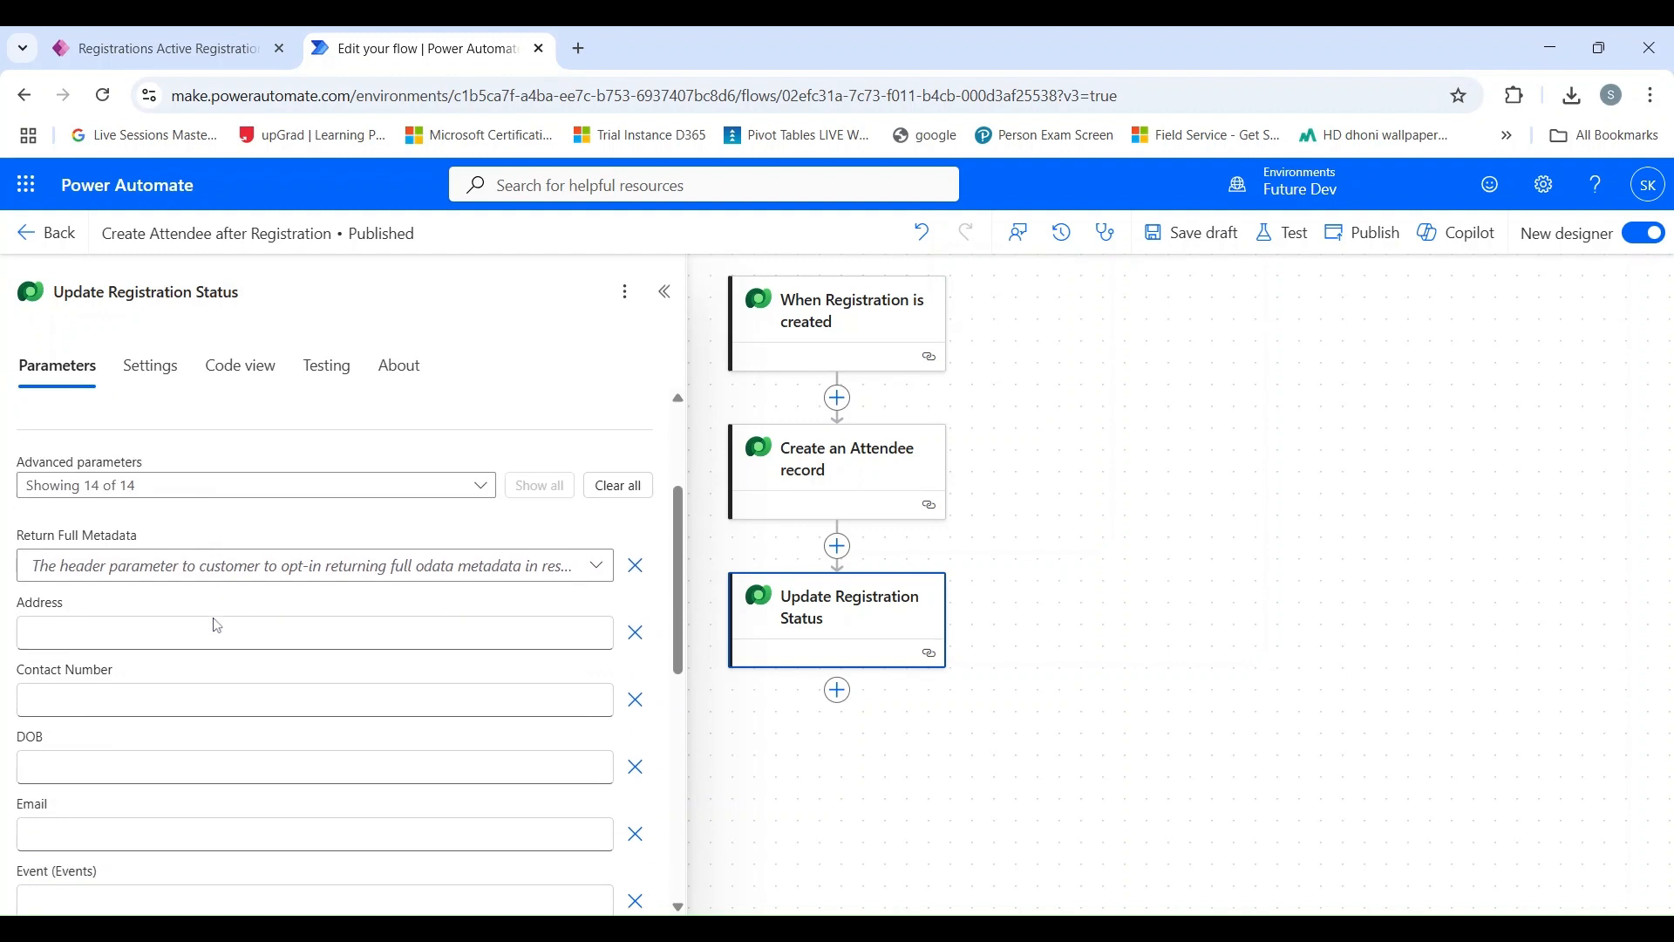
scroll(217, 626, down, 3)
scroll(216, 630, down, 3)
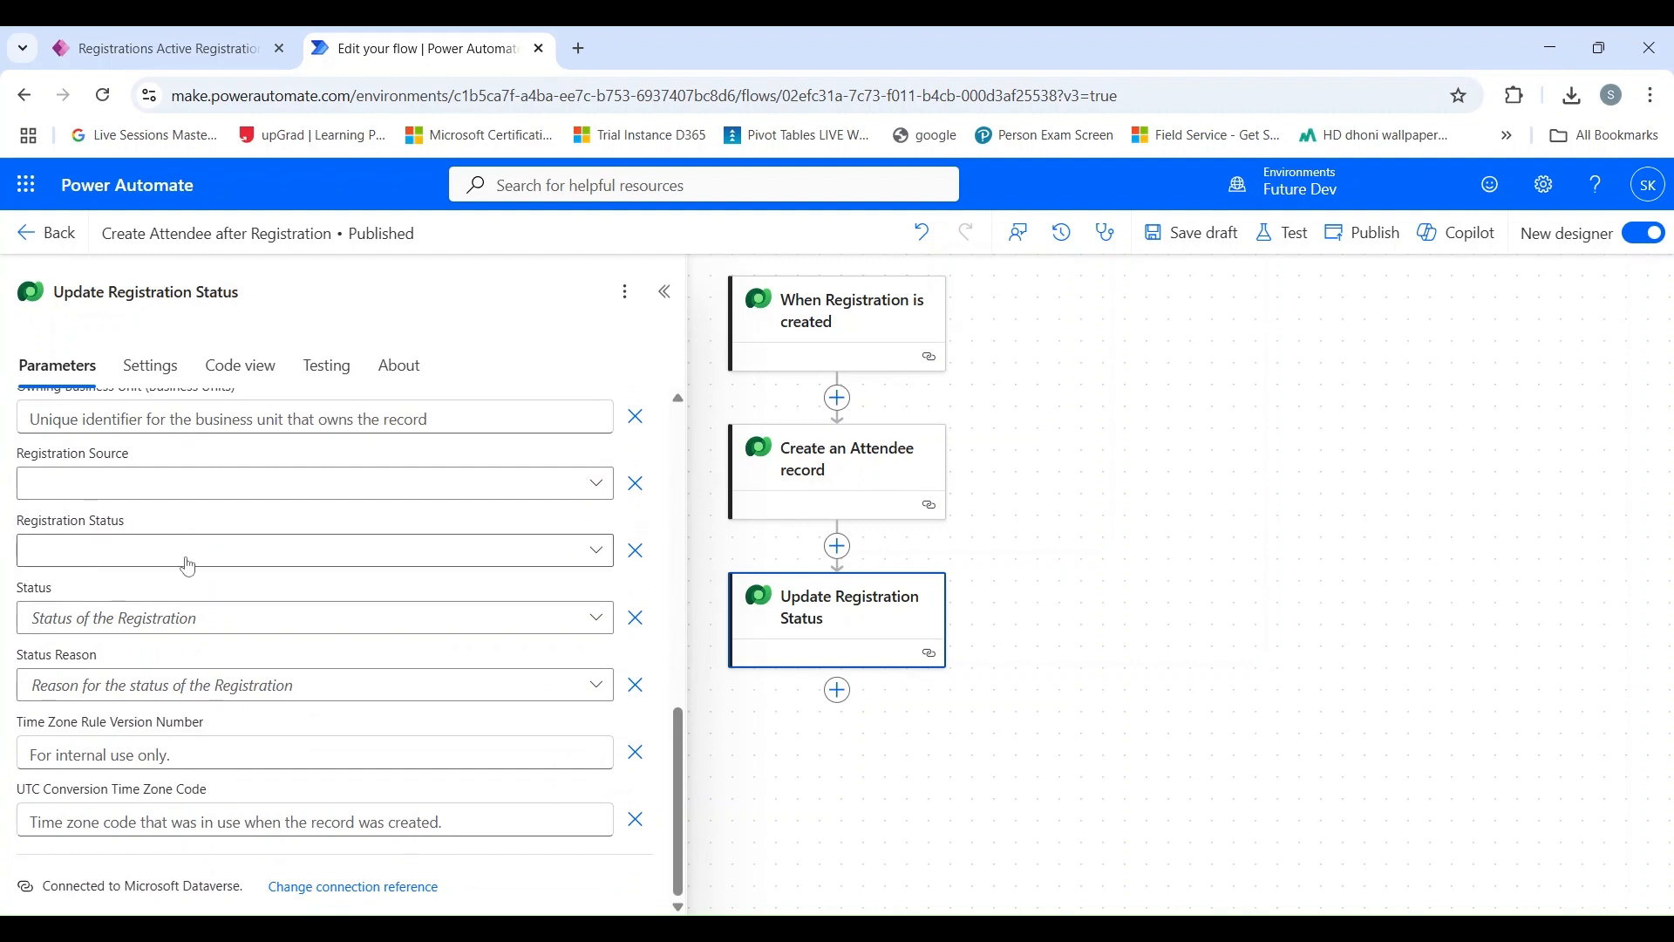
click(595, 560)
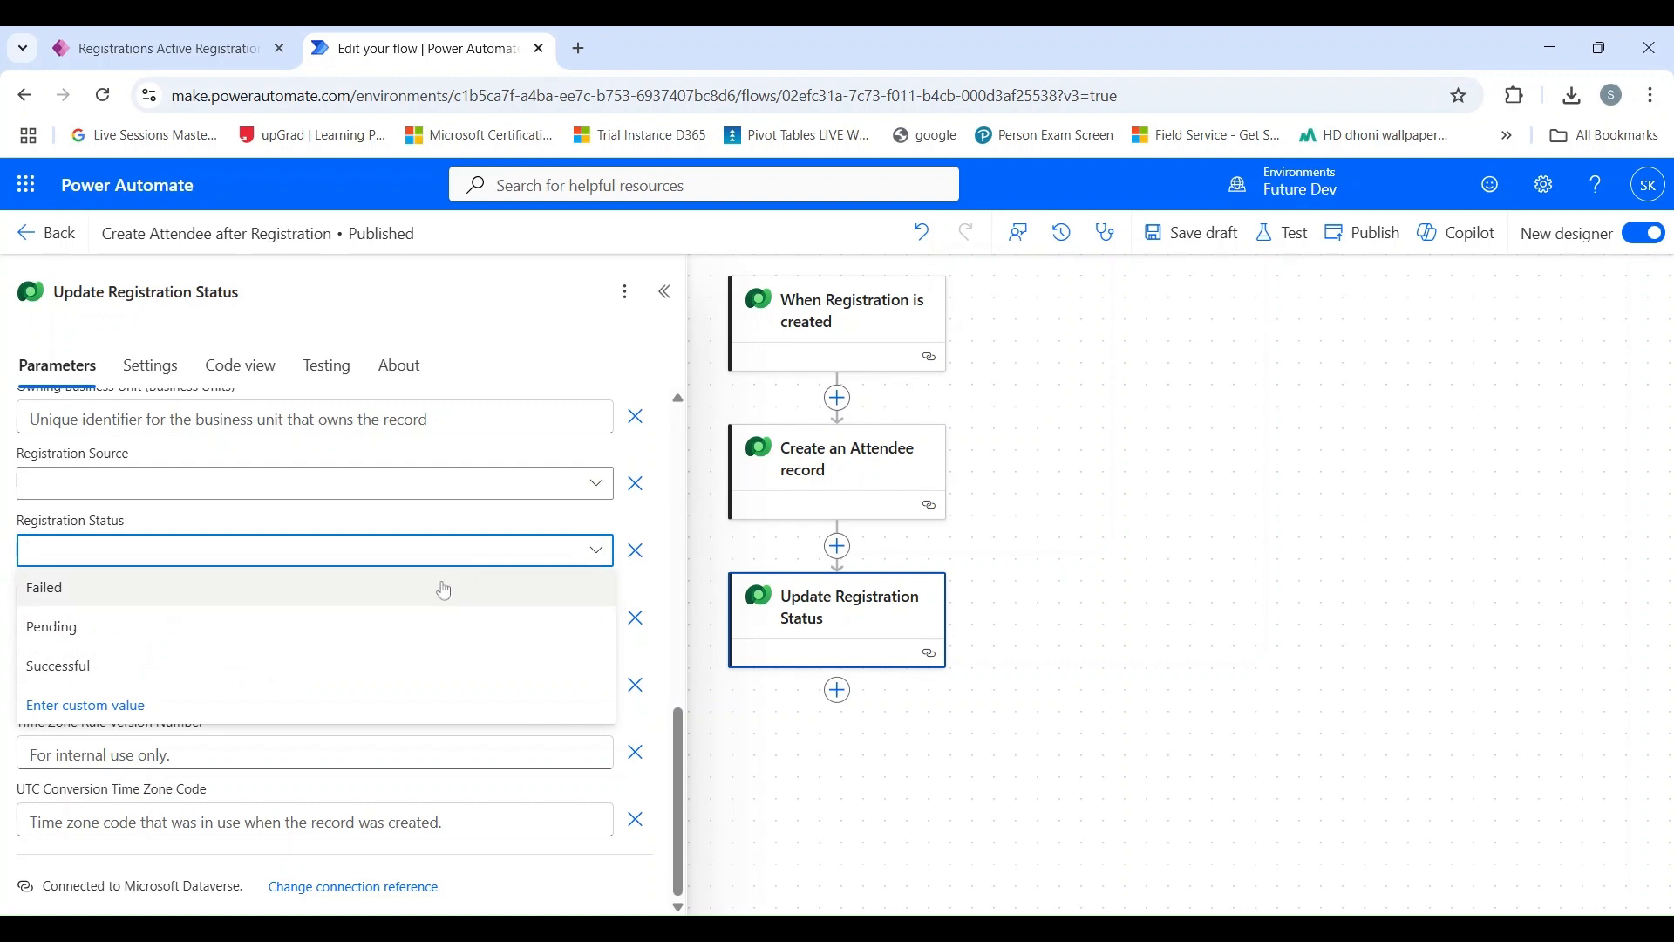
click(408, 674)
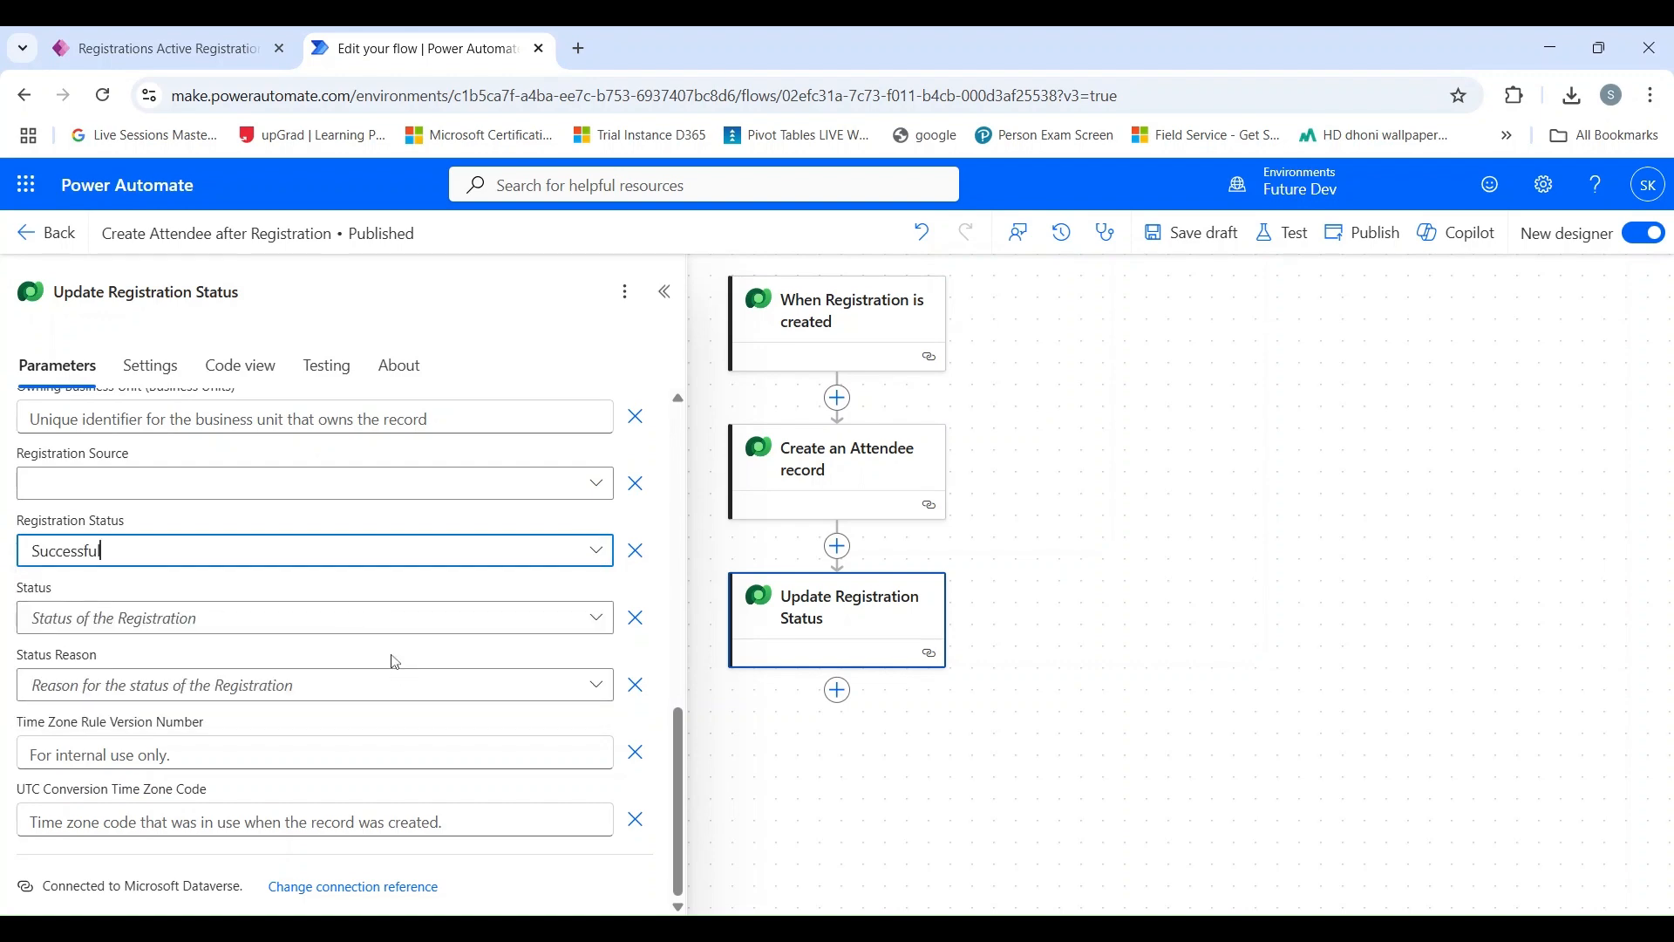
scroll(348, 621, up, 3)
scroll(348, 621, up, 5)
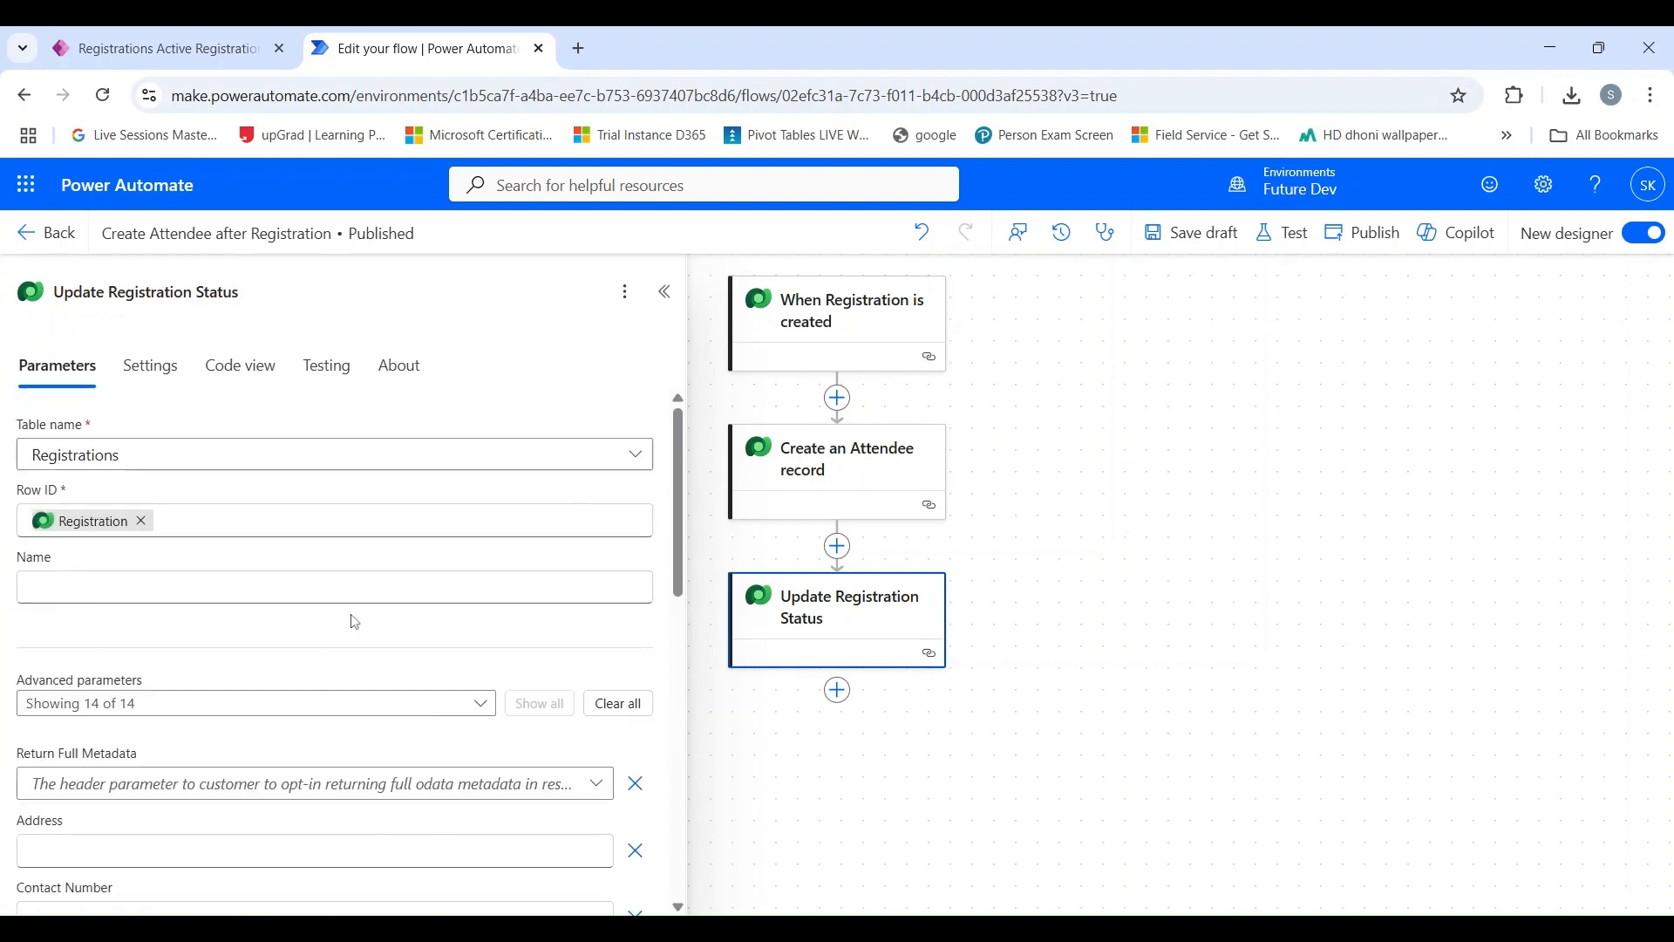
click(1184, 249)
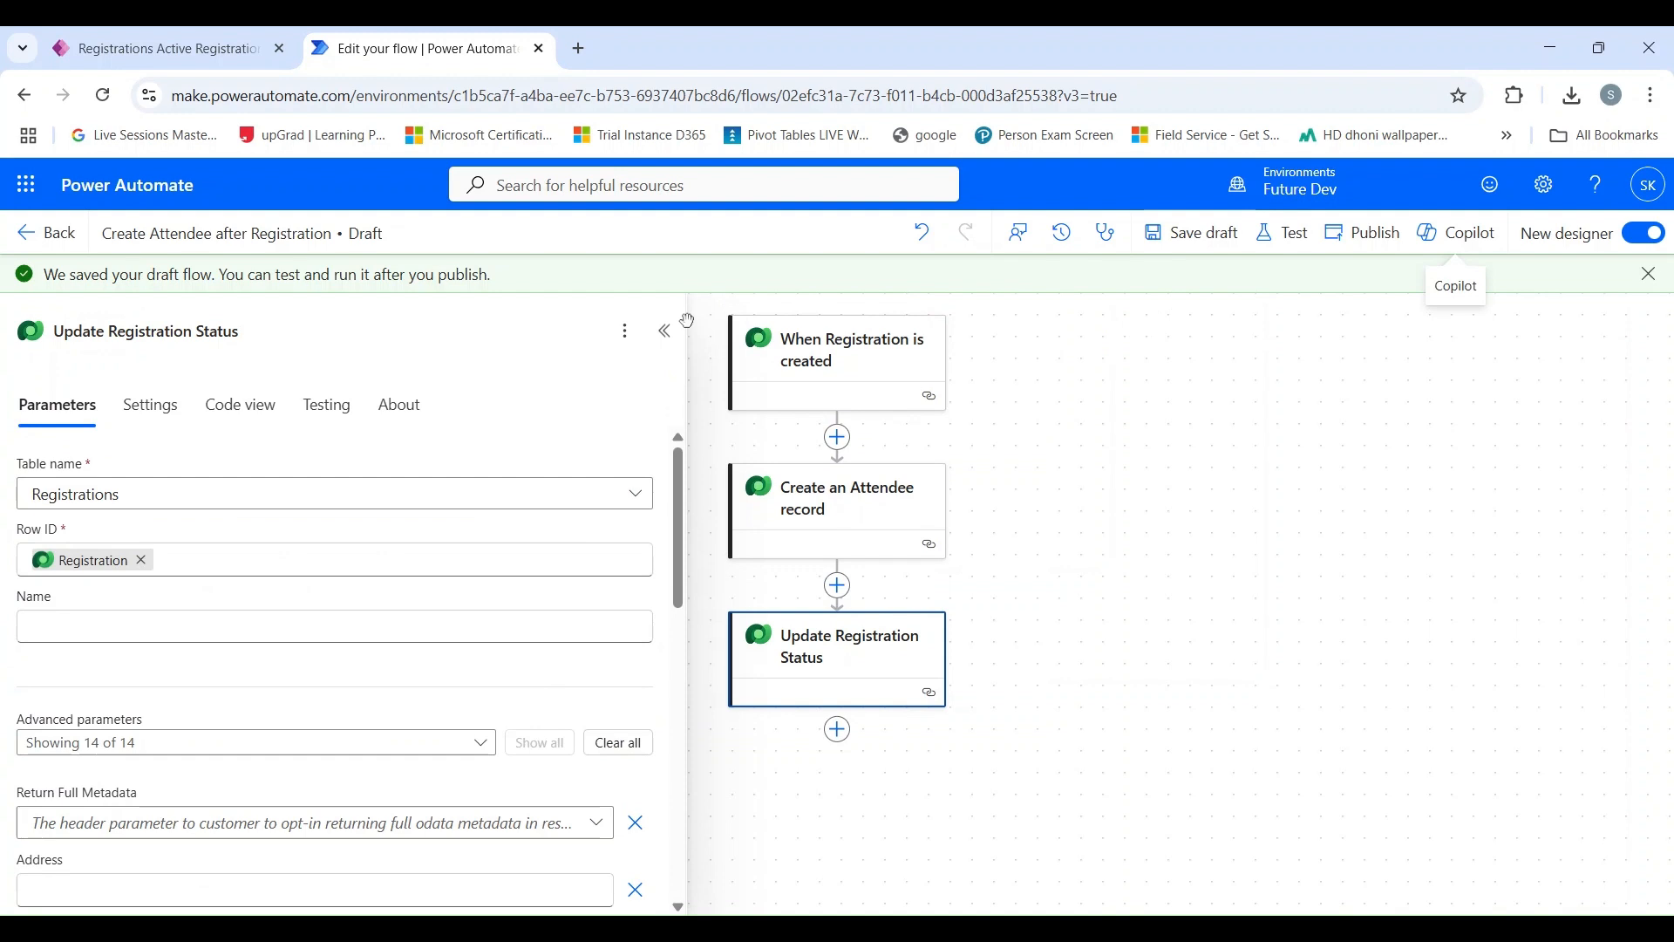
click(666, 331)
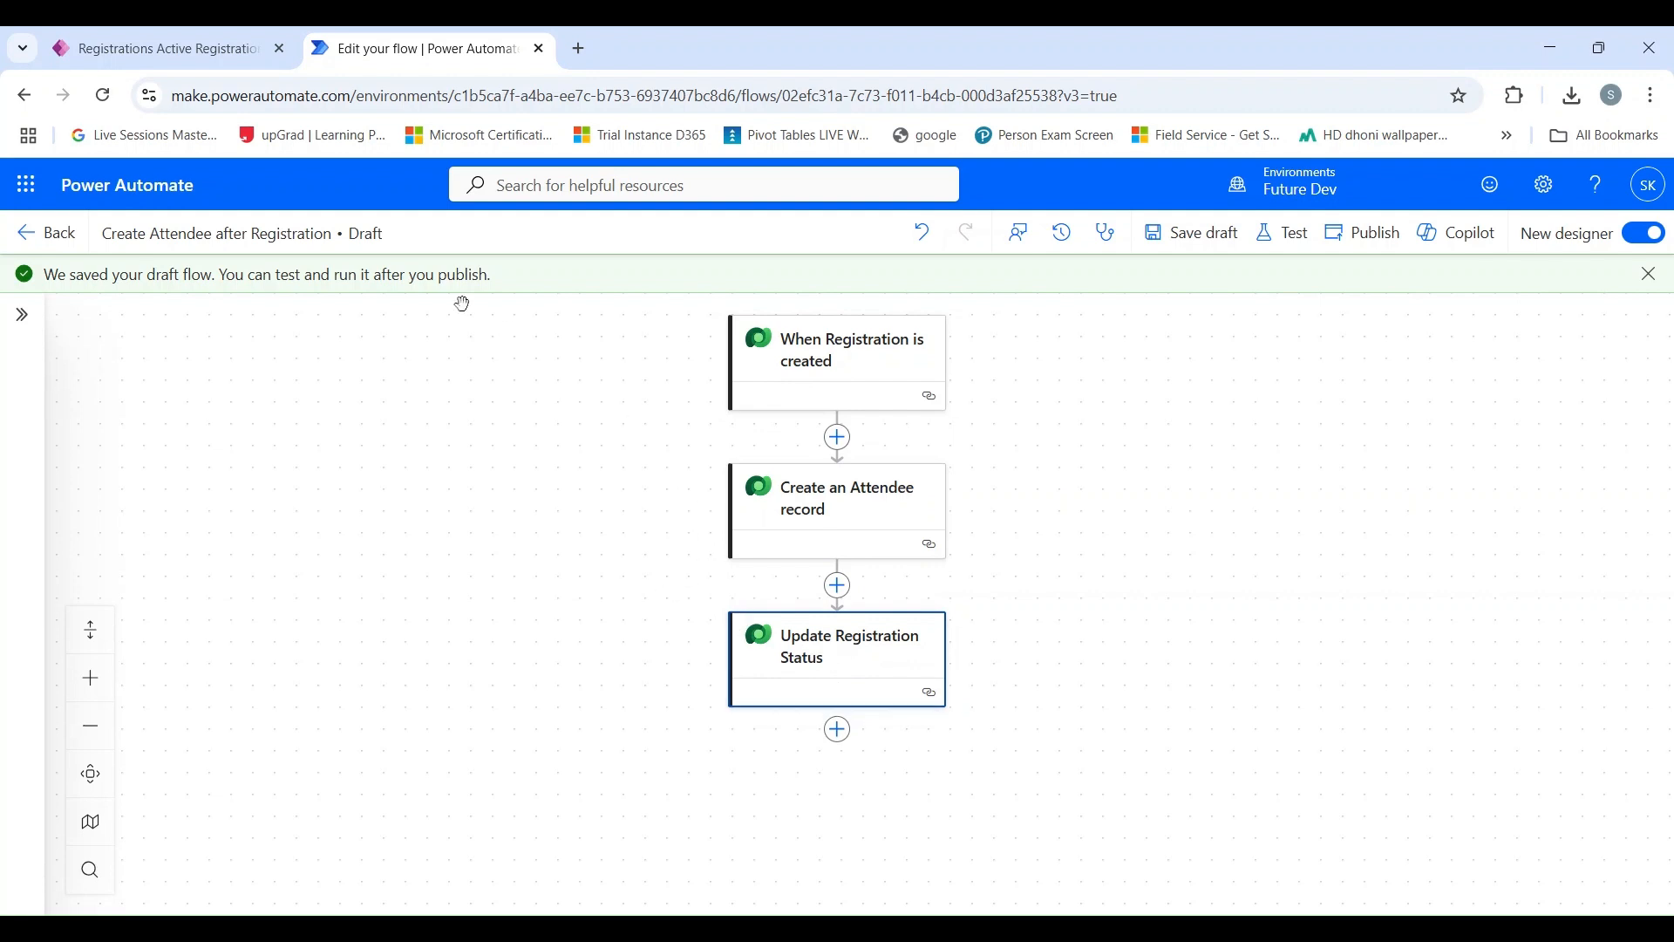
Switch to the Event Management App and open the most recently created attendee record to check its Event field.
click(160, 35)
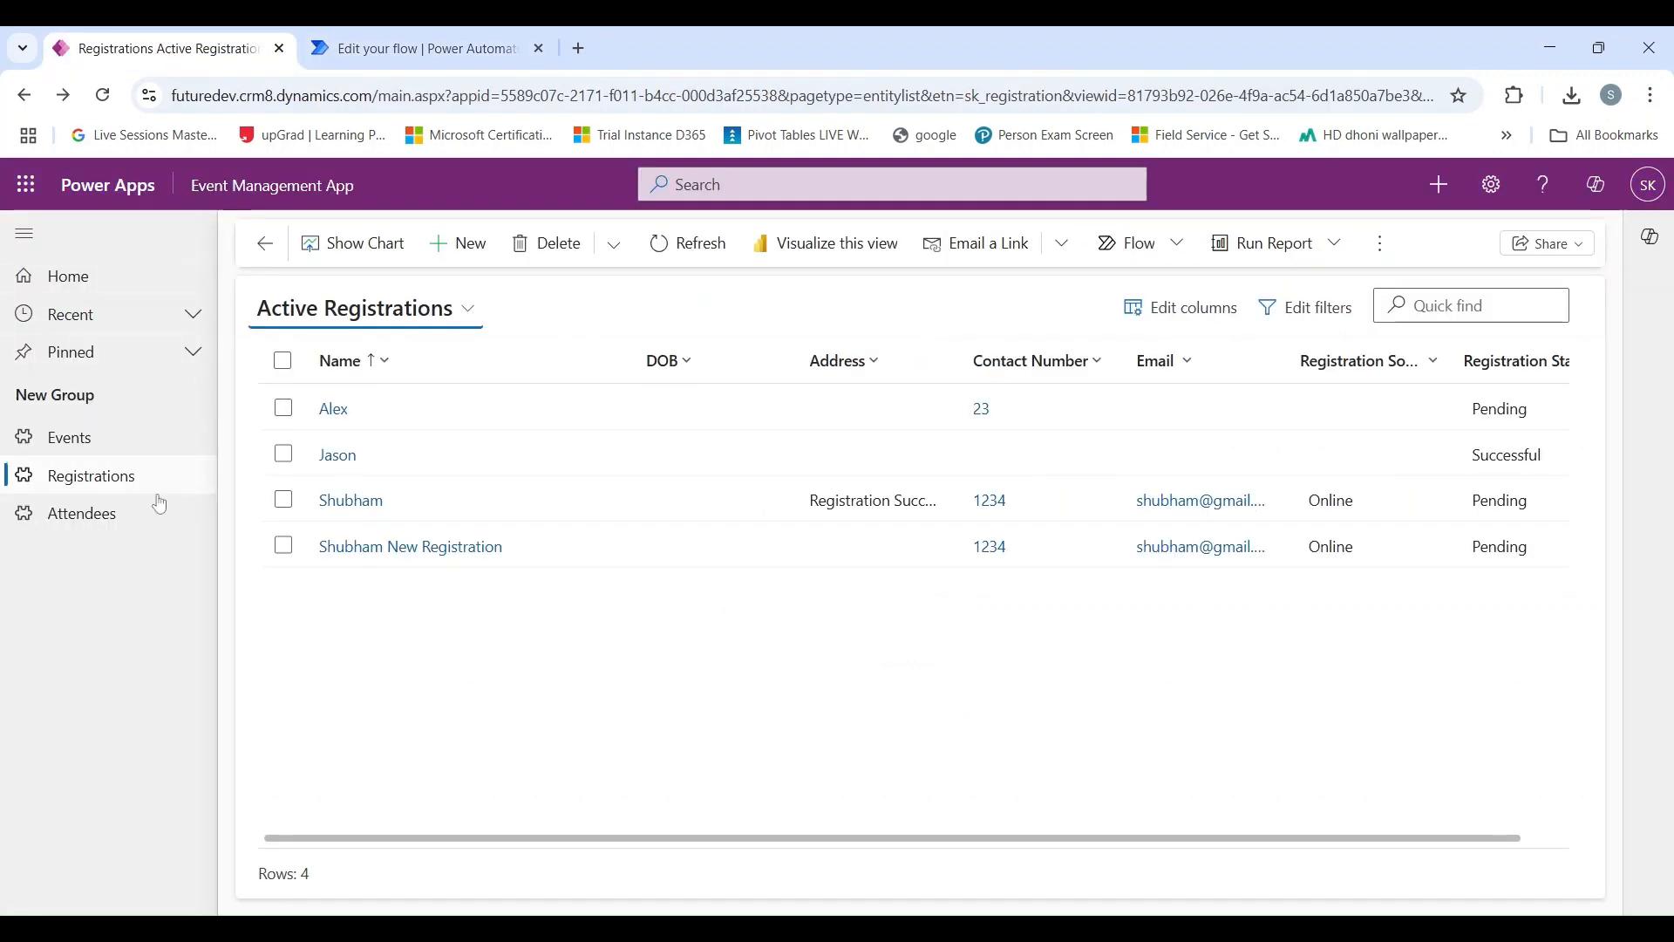
click(132, 522)
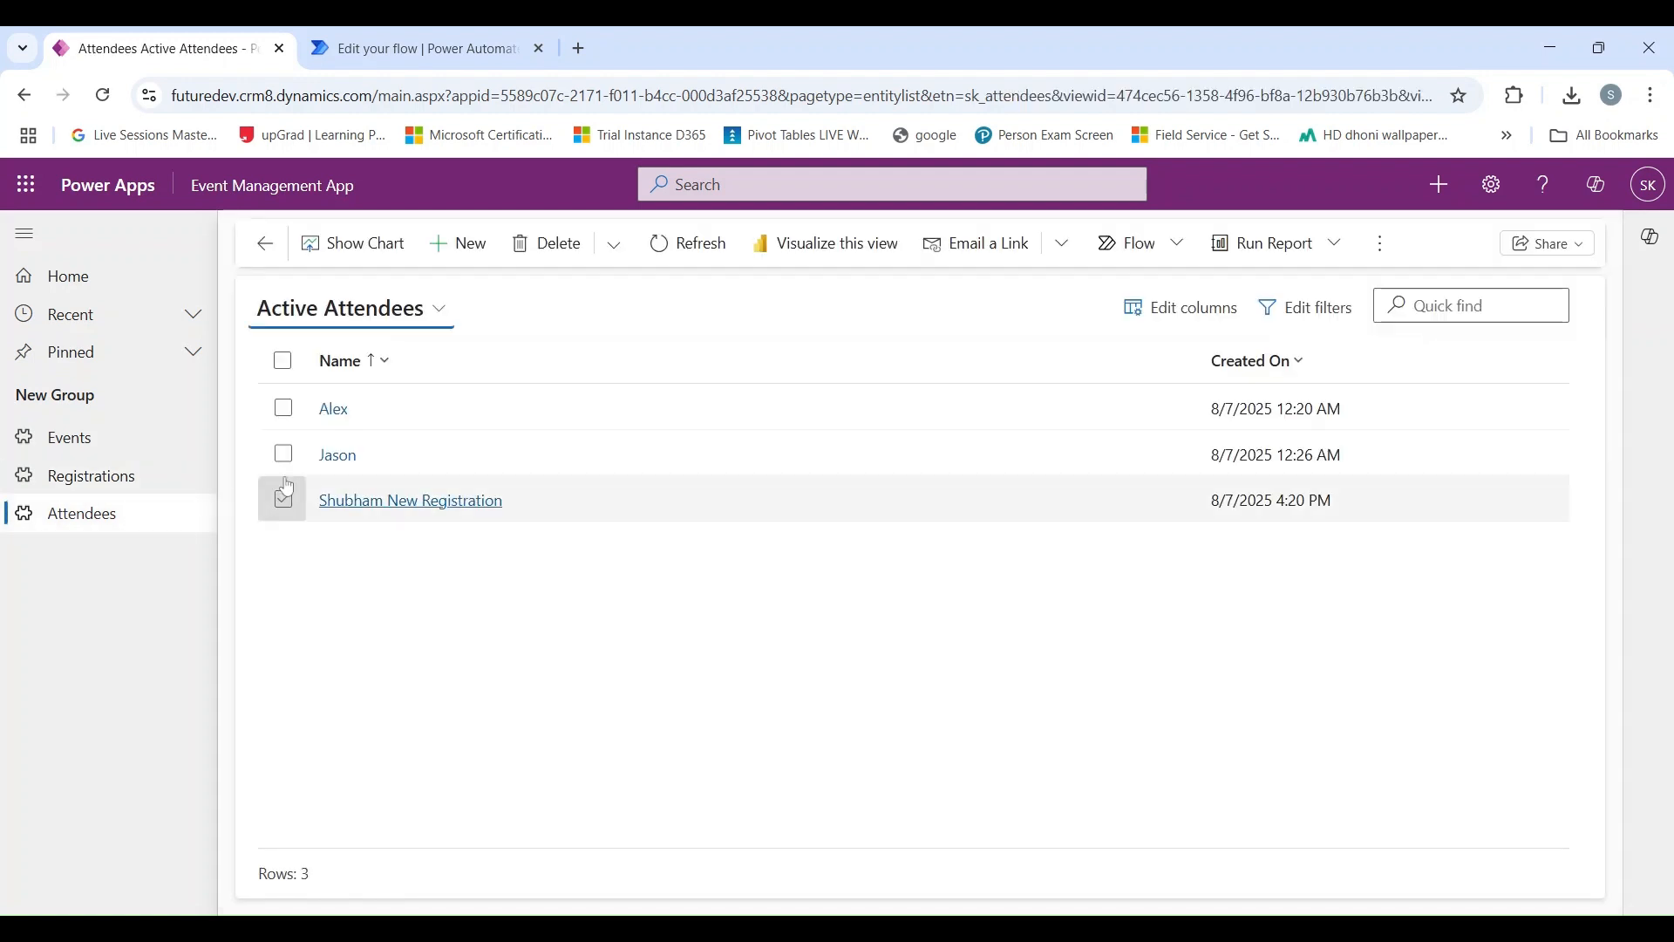
click(383, 498)
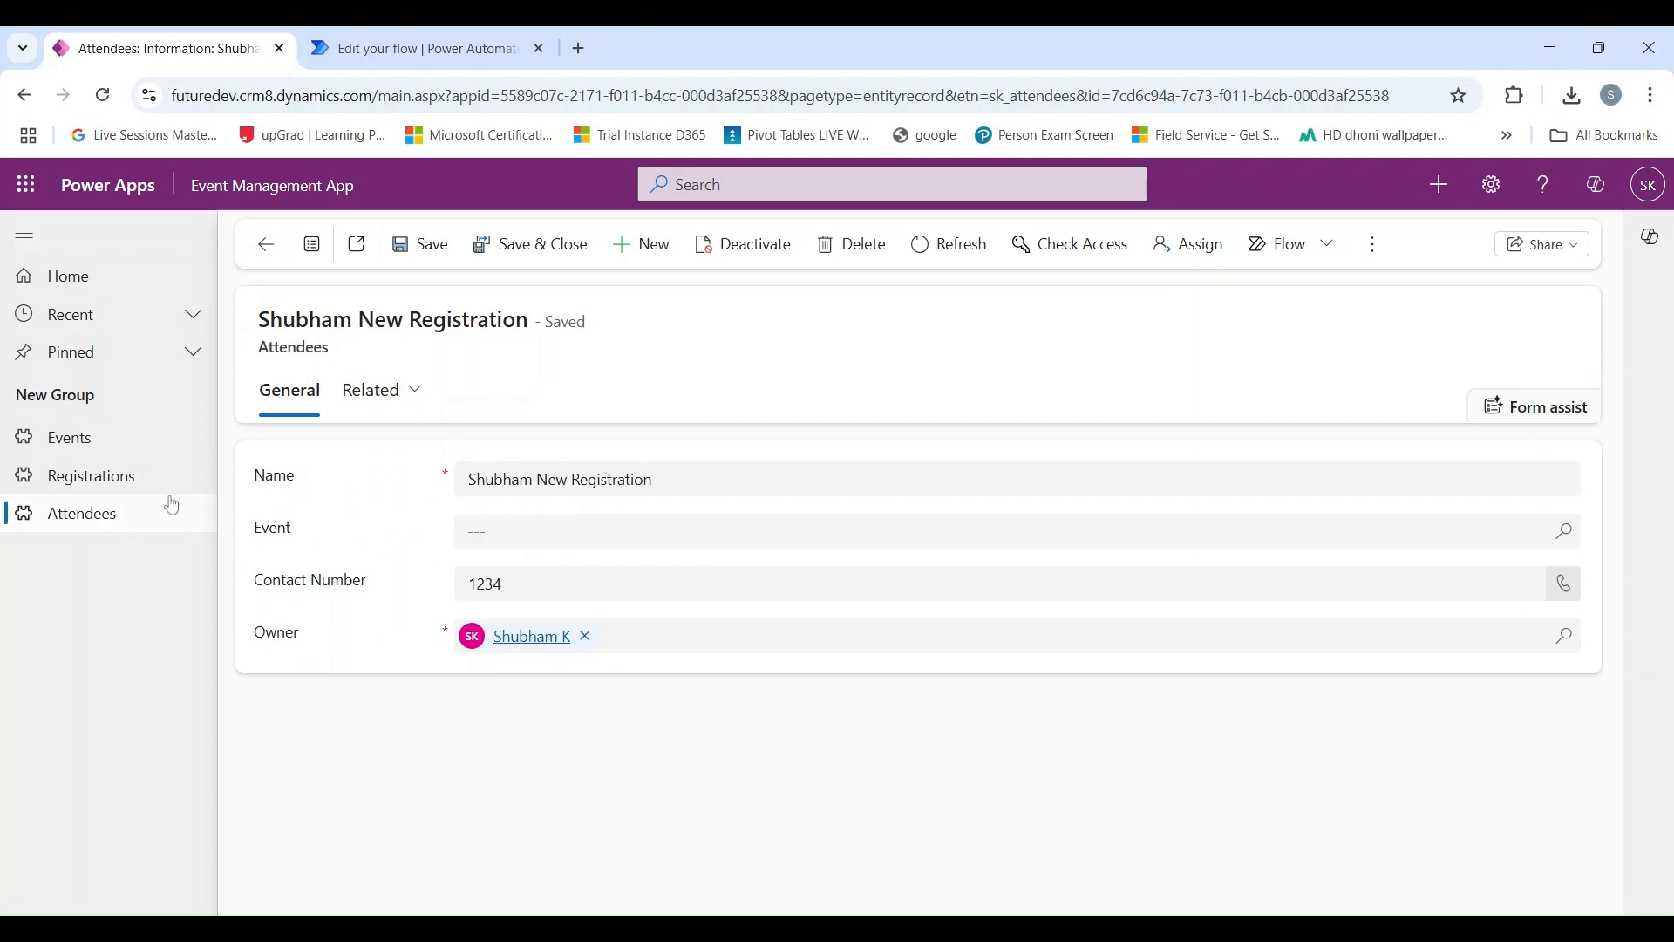
Switch back to Power Automate and insert a Microsoft Dataverse "Get a row by ID" action directly after the When Registration is created trigger.
click(378, 62)
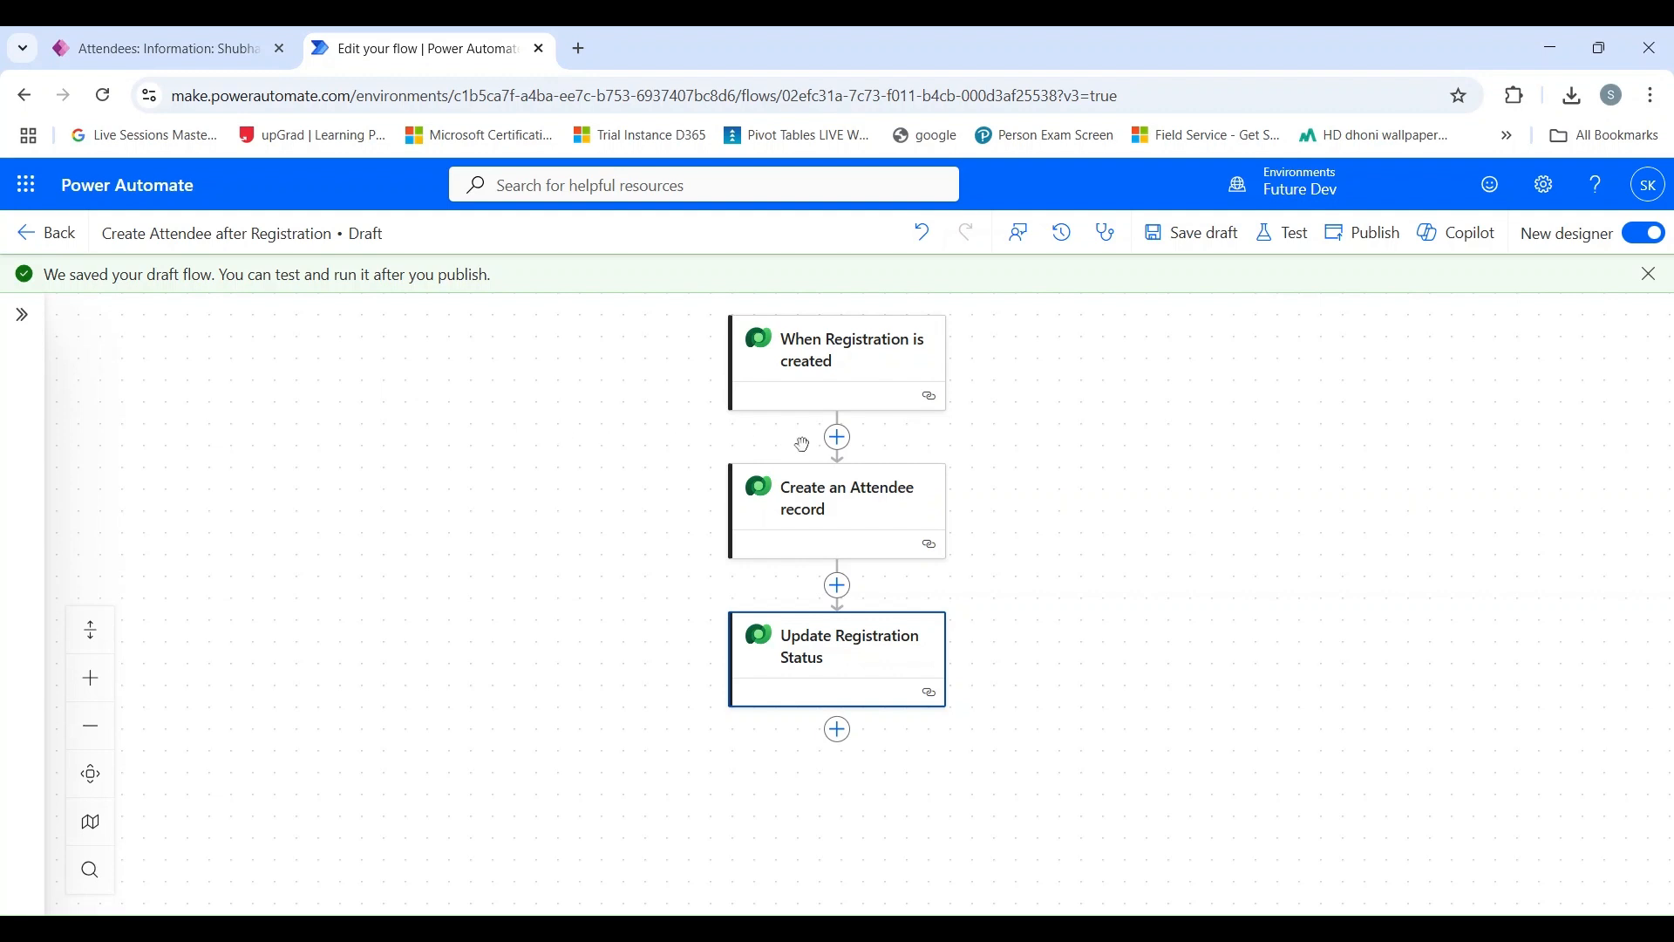
click(838, 438)
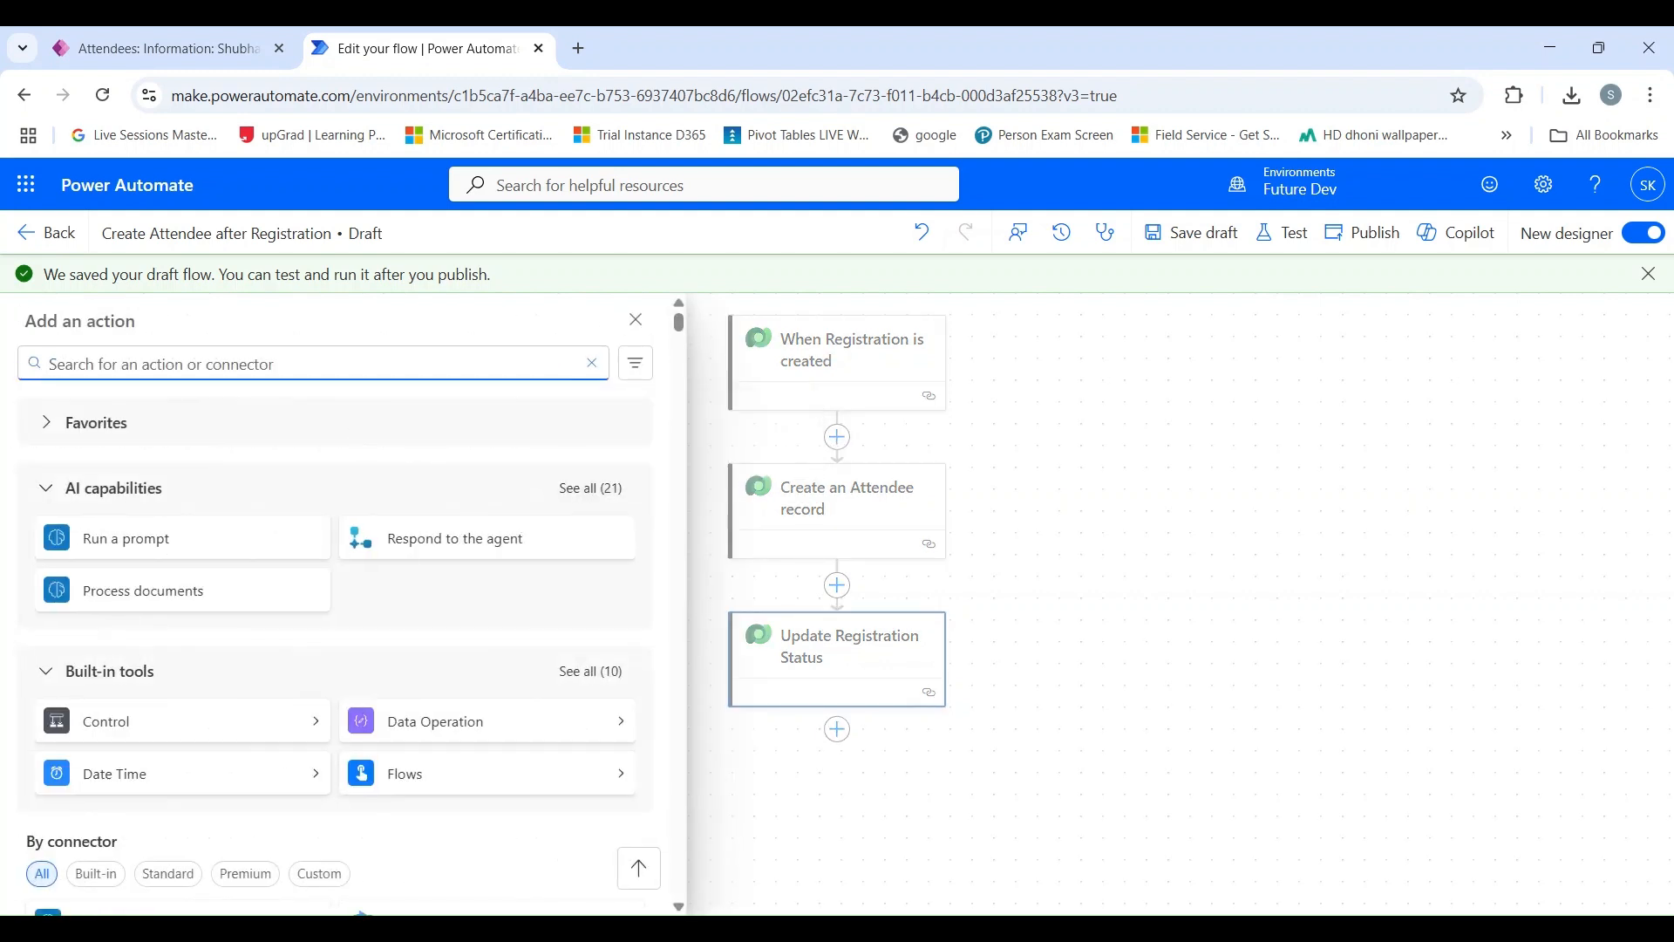
text(get a row b)
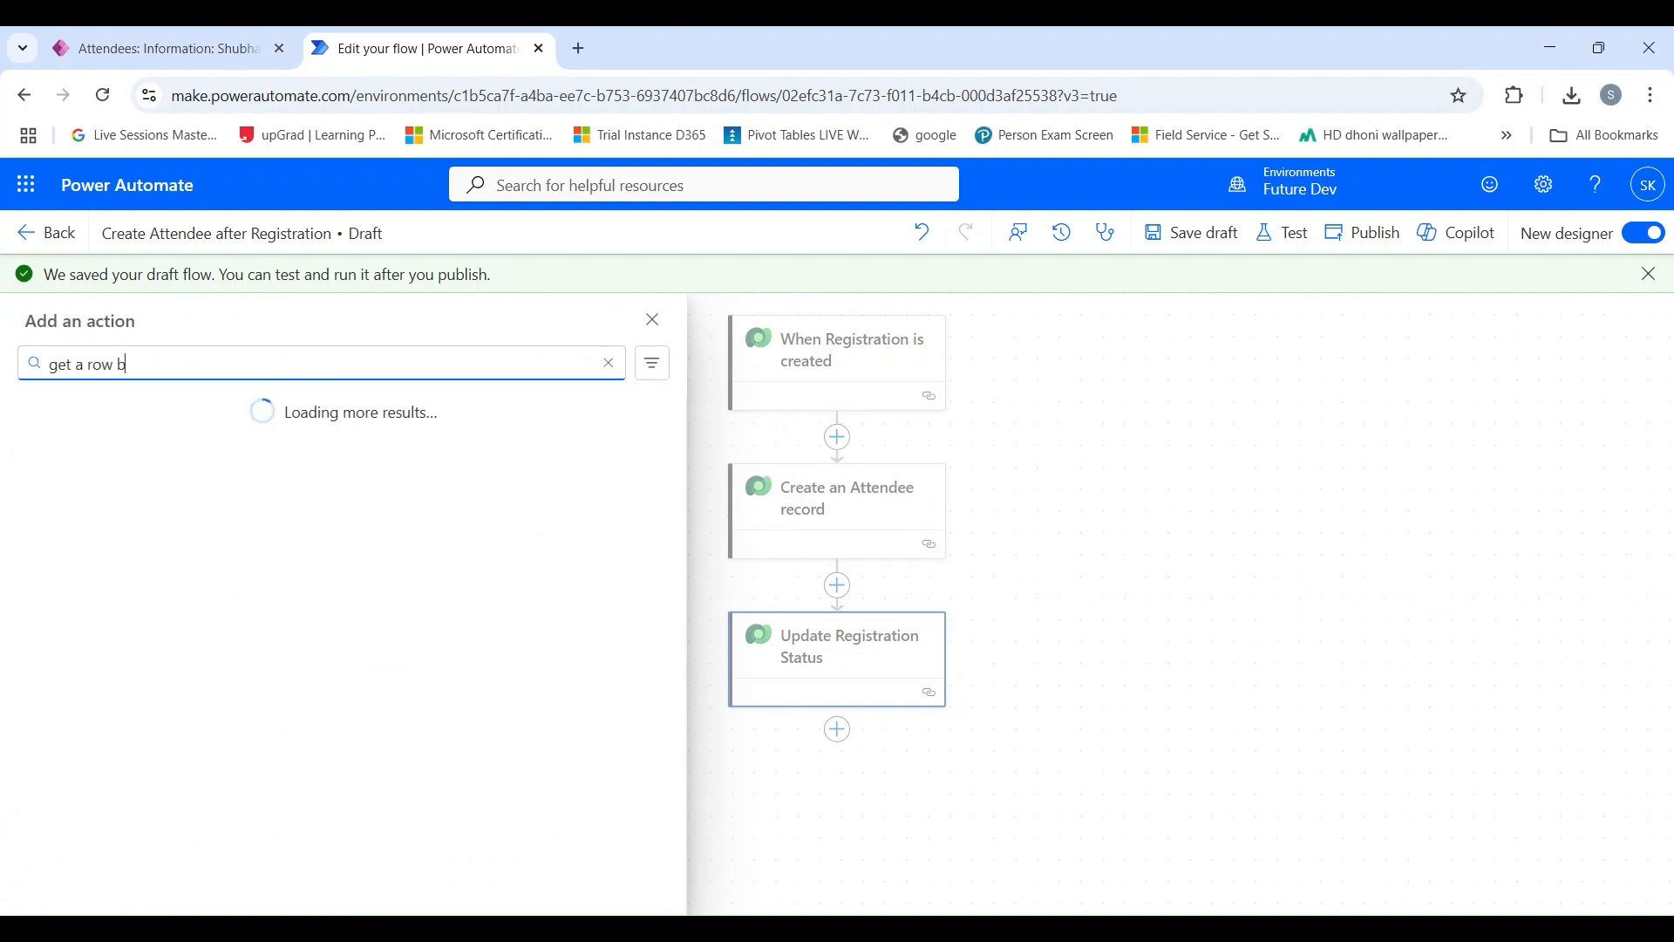
text(y id)
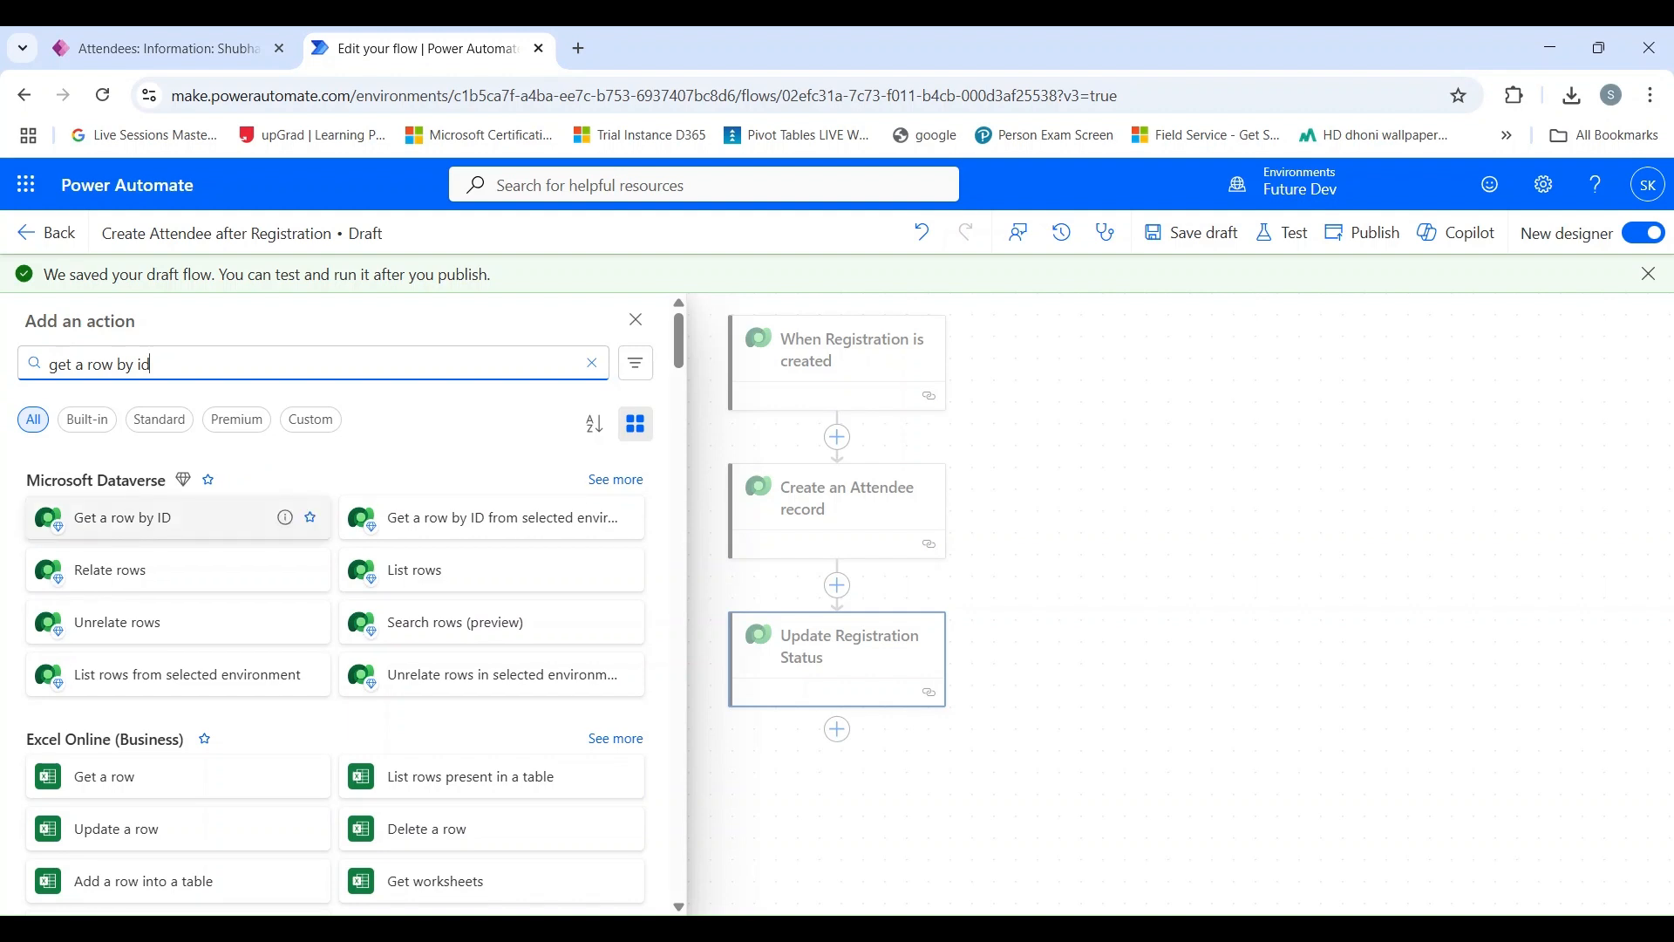
click(206, 515)
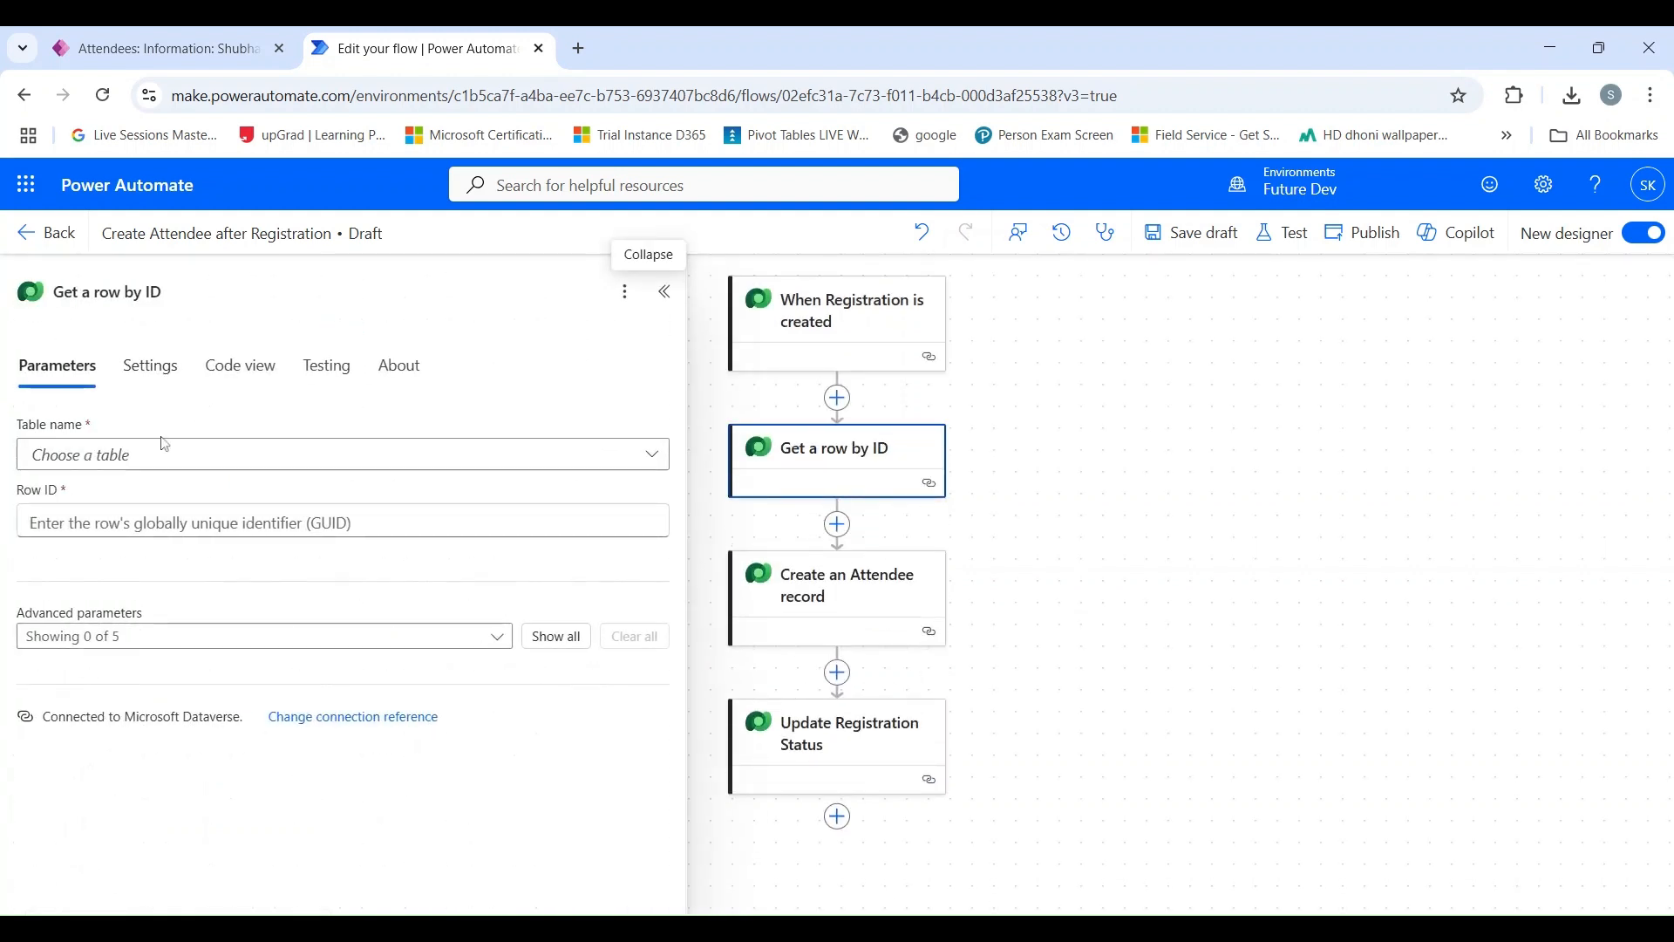
Rename the Get a row by ID action to "Get Event Details" and choose Events as its table.
click(107, 292)
key(ctrl+a)
text(G)
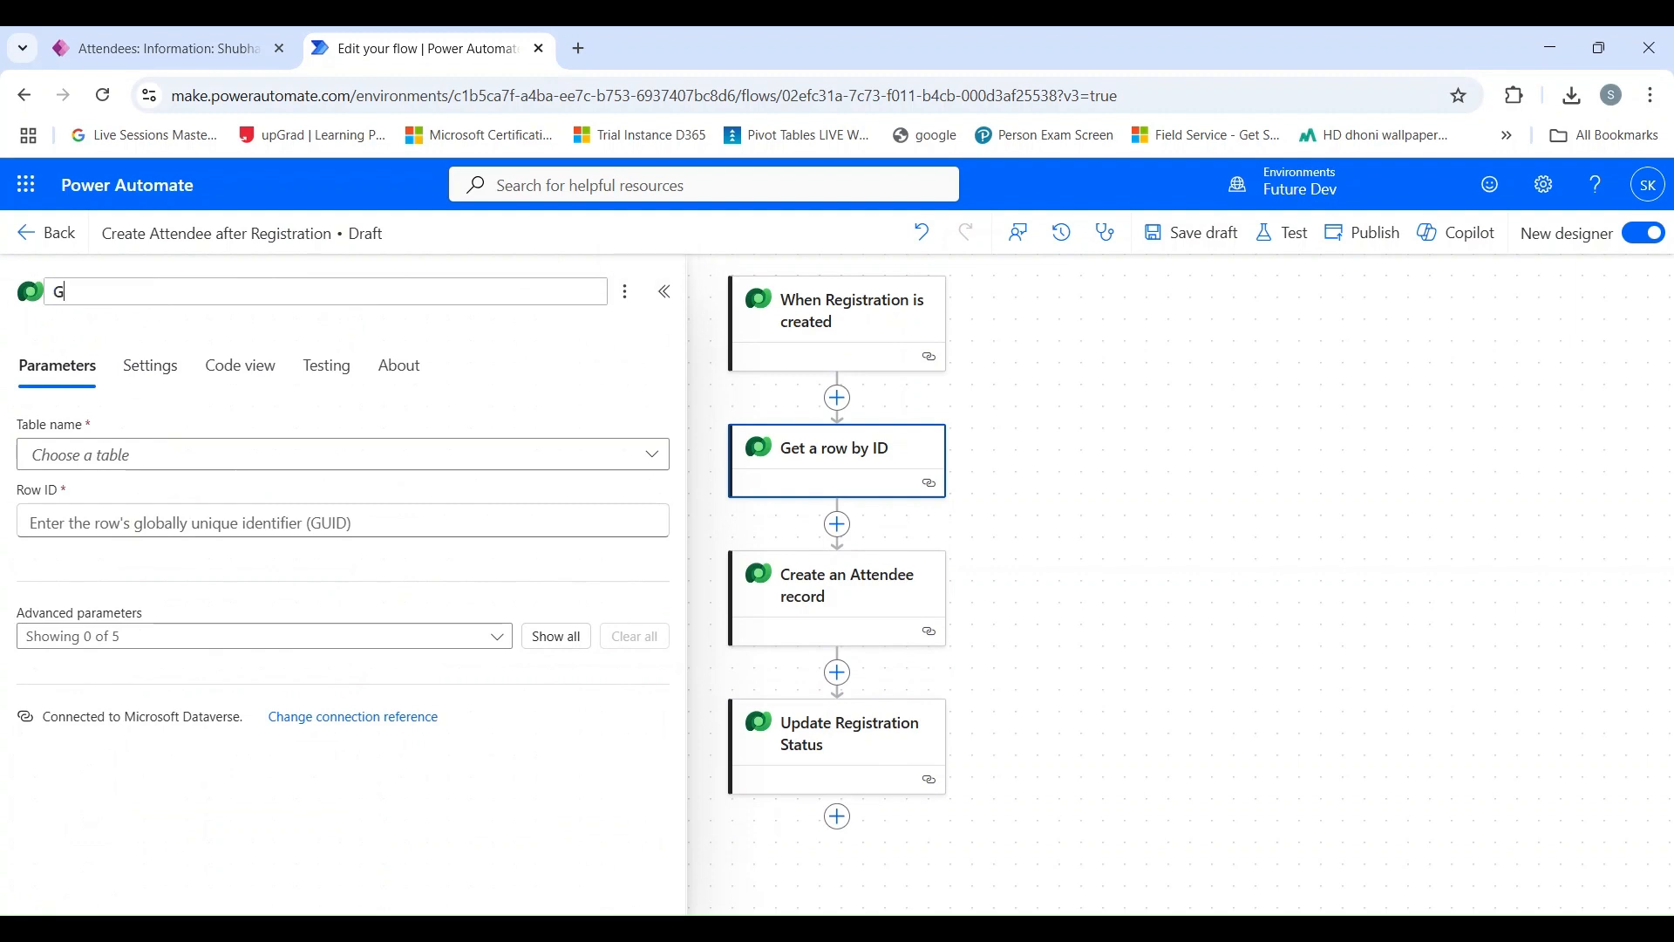
text(et Event Details)
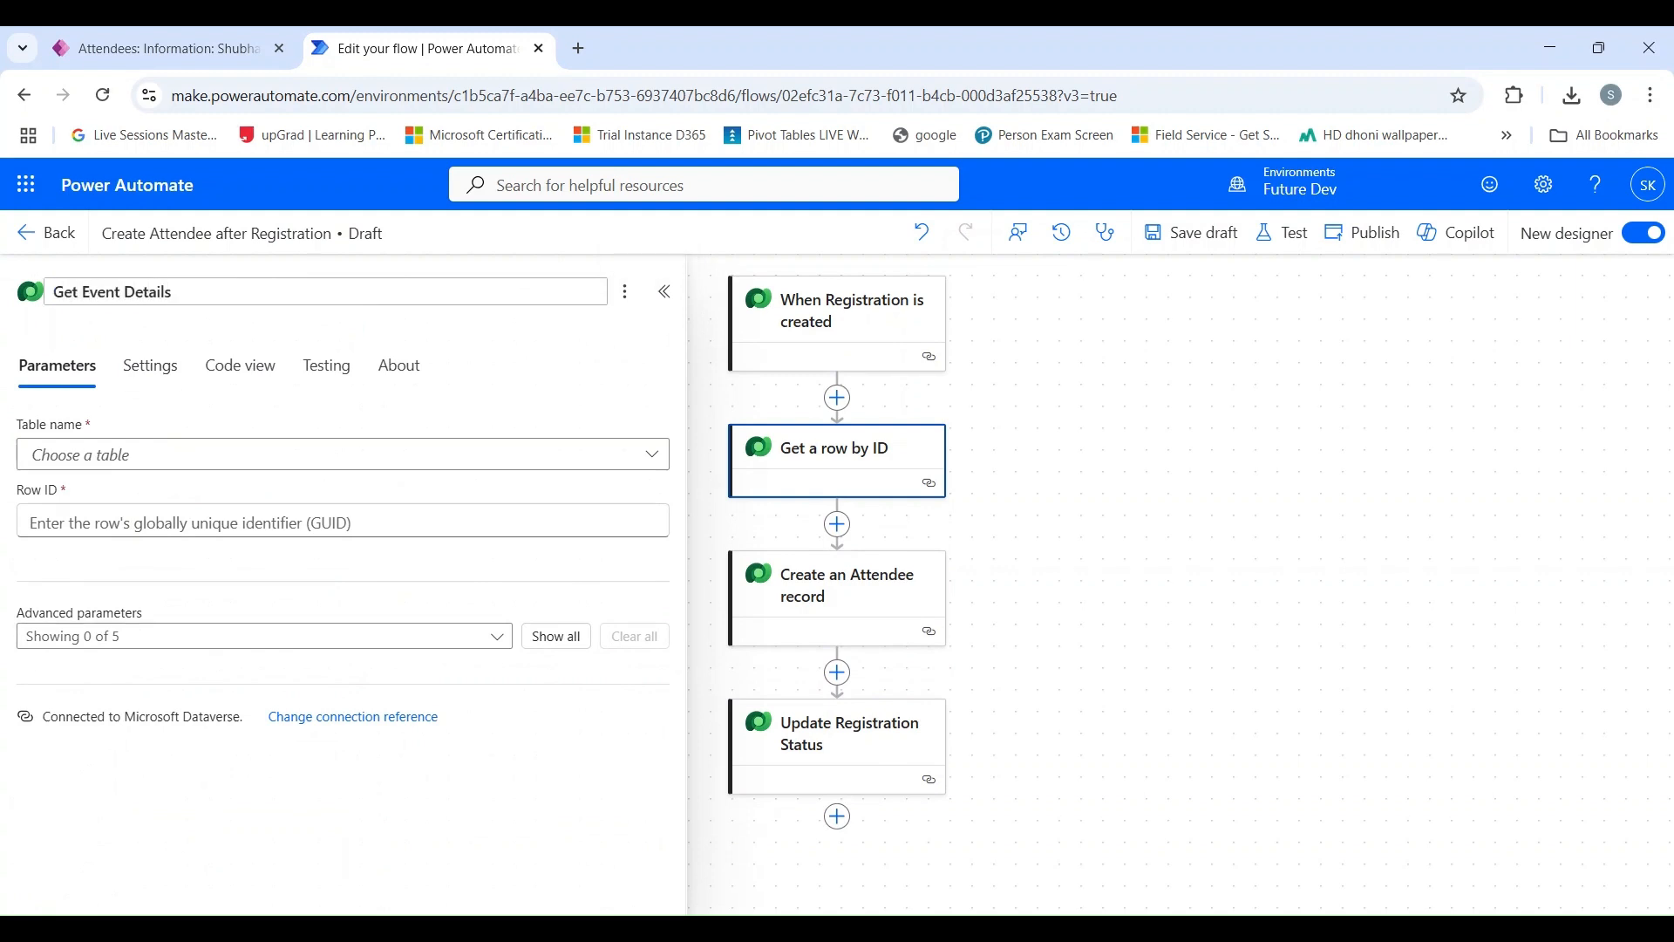
click(162, 457)
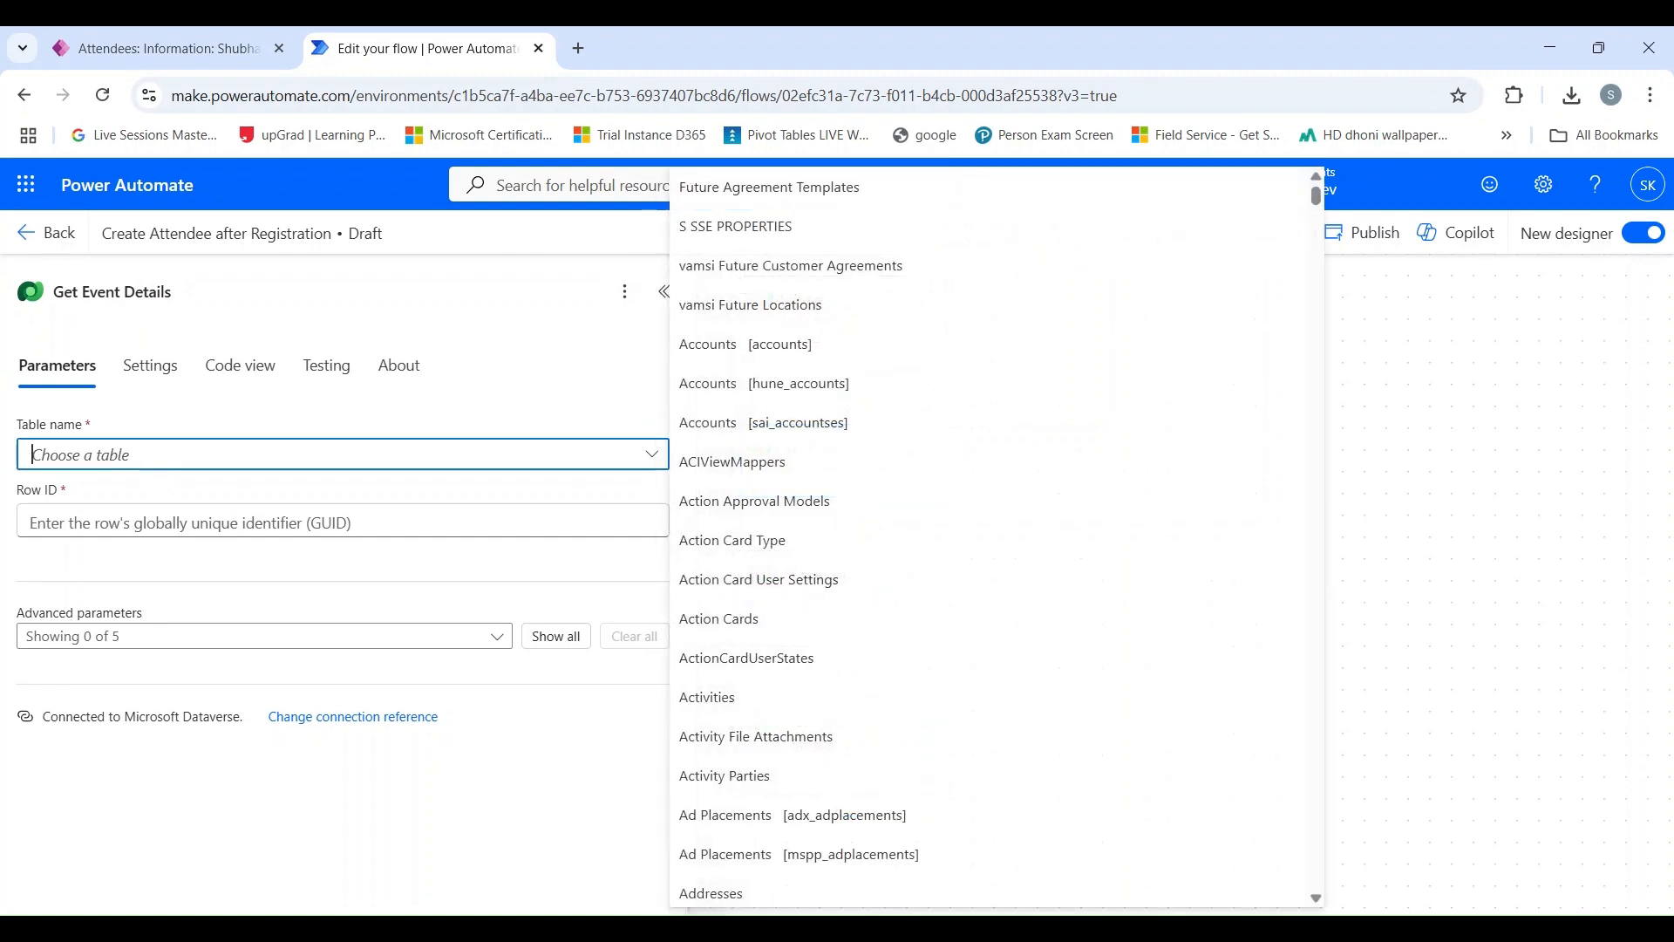
text(event)
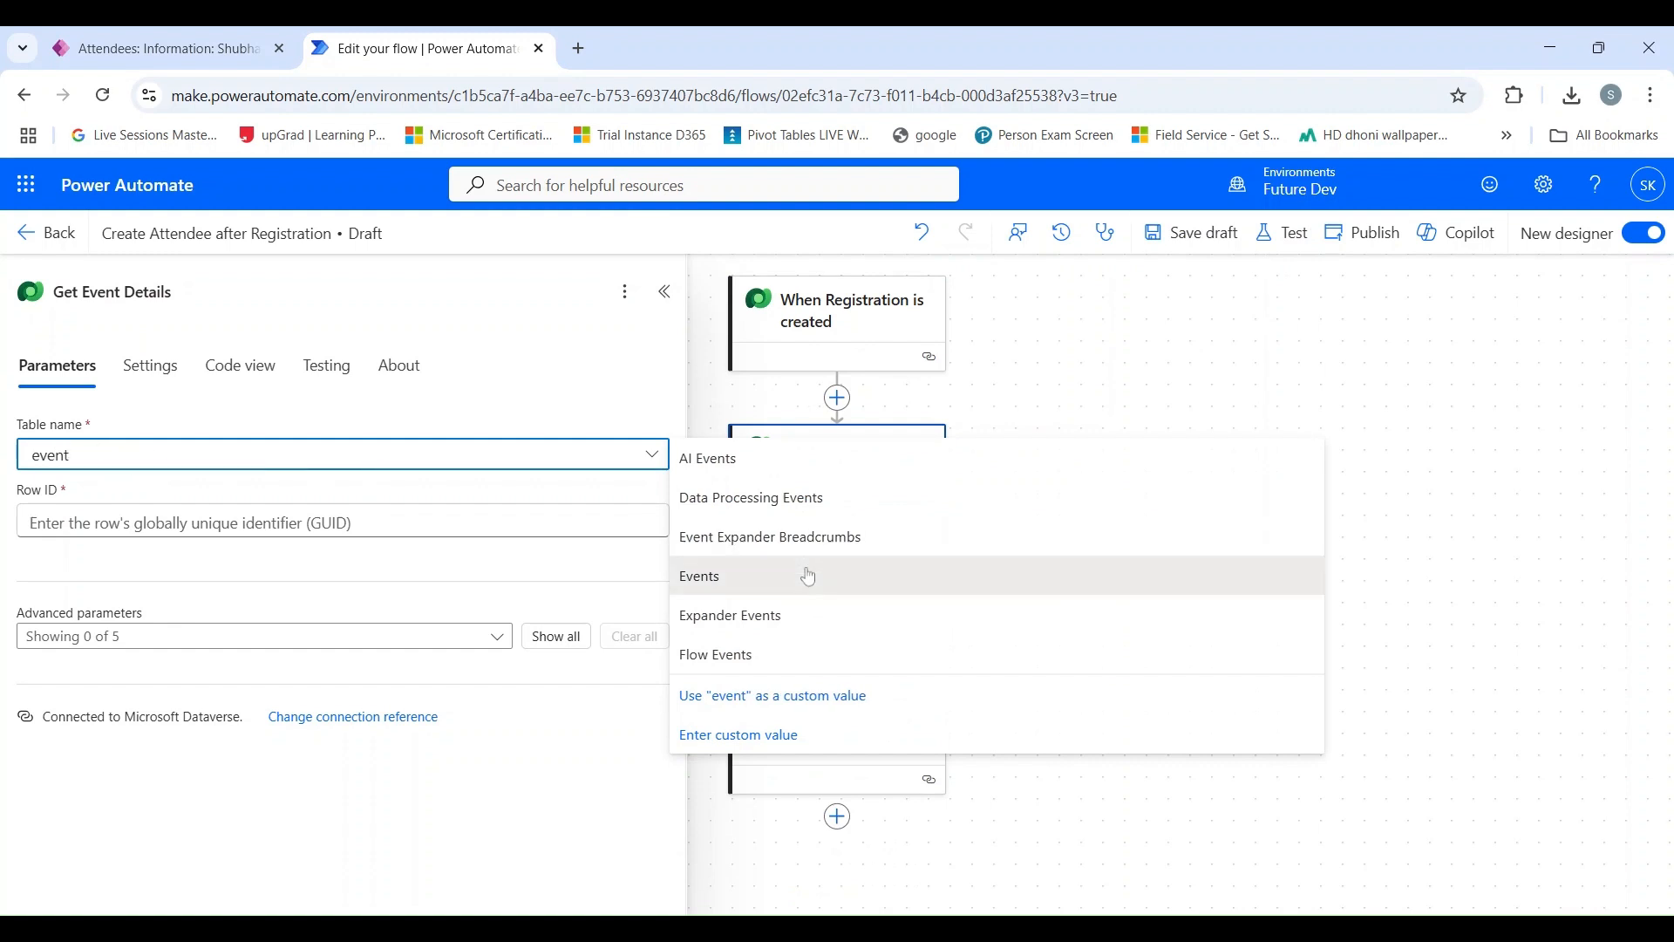
click(800, 577)
Set the Get Event Details action's Row ID to Event (Value) from the When Registration is created trigger's dynamic content.
click(488, 522)
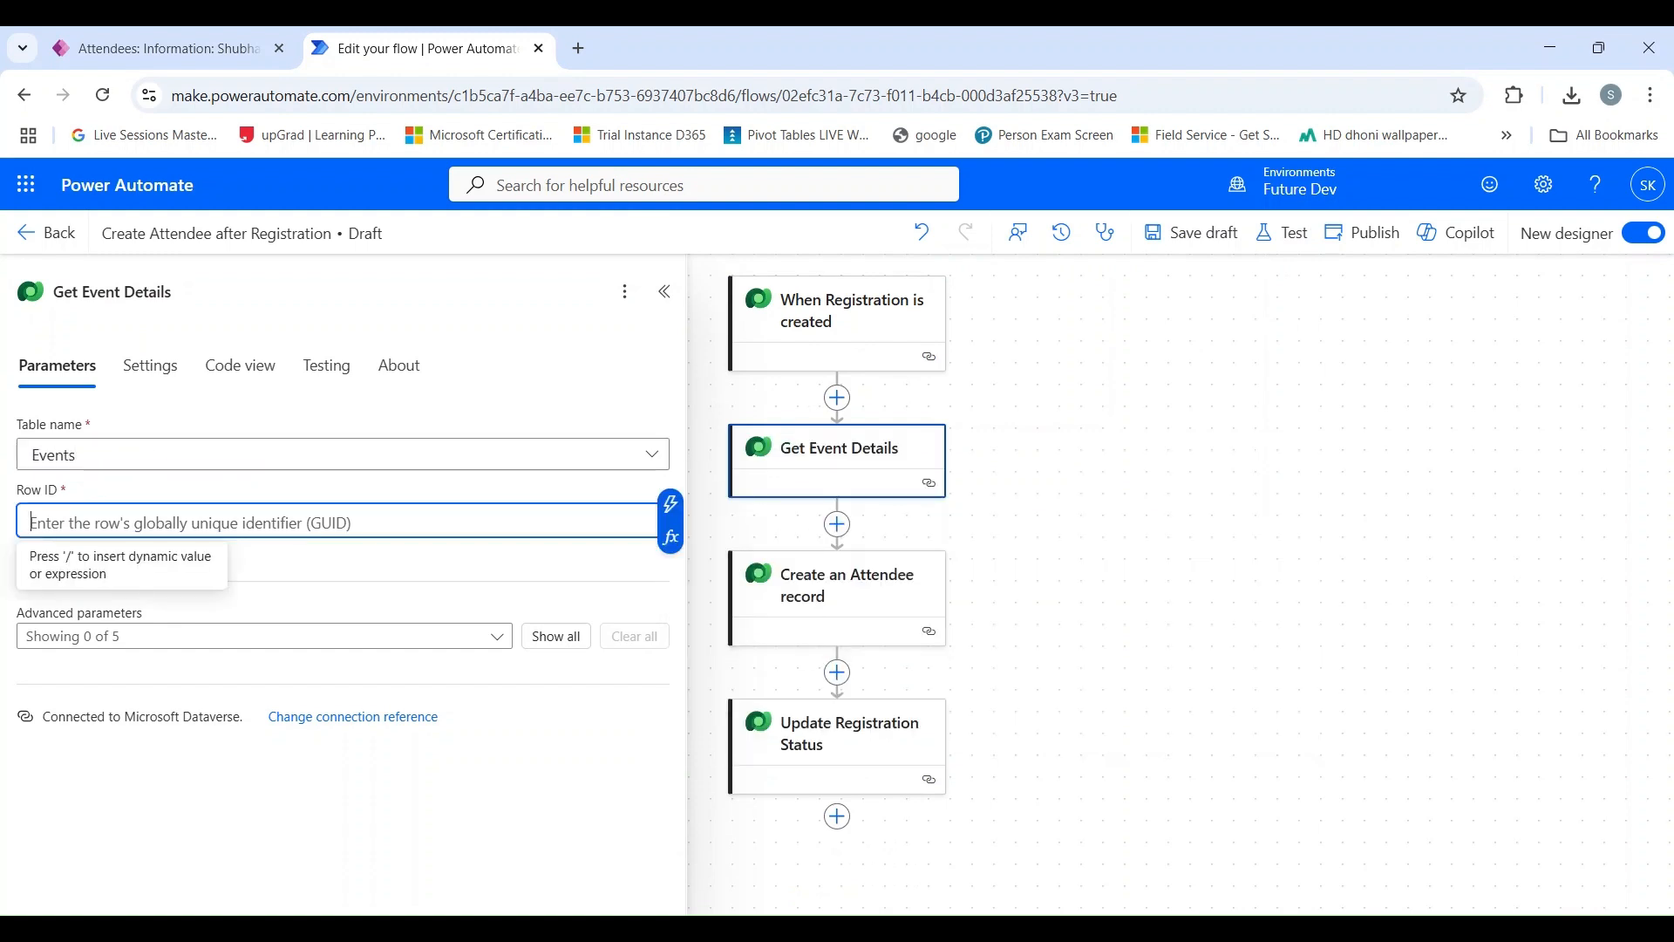
click(670, 504)
scroll(916, 672, down, 1)
scroll(918, 672, down, 1)
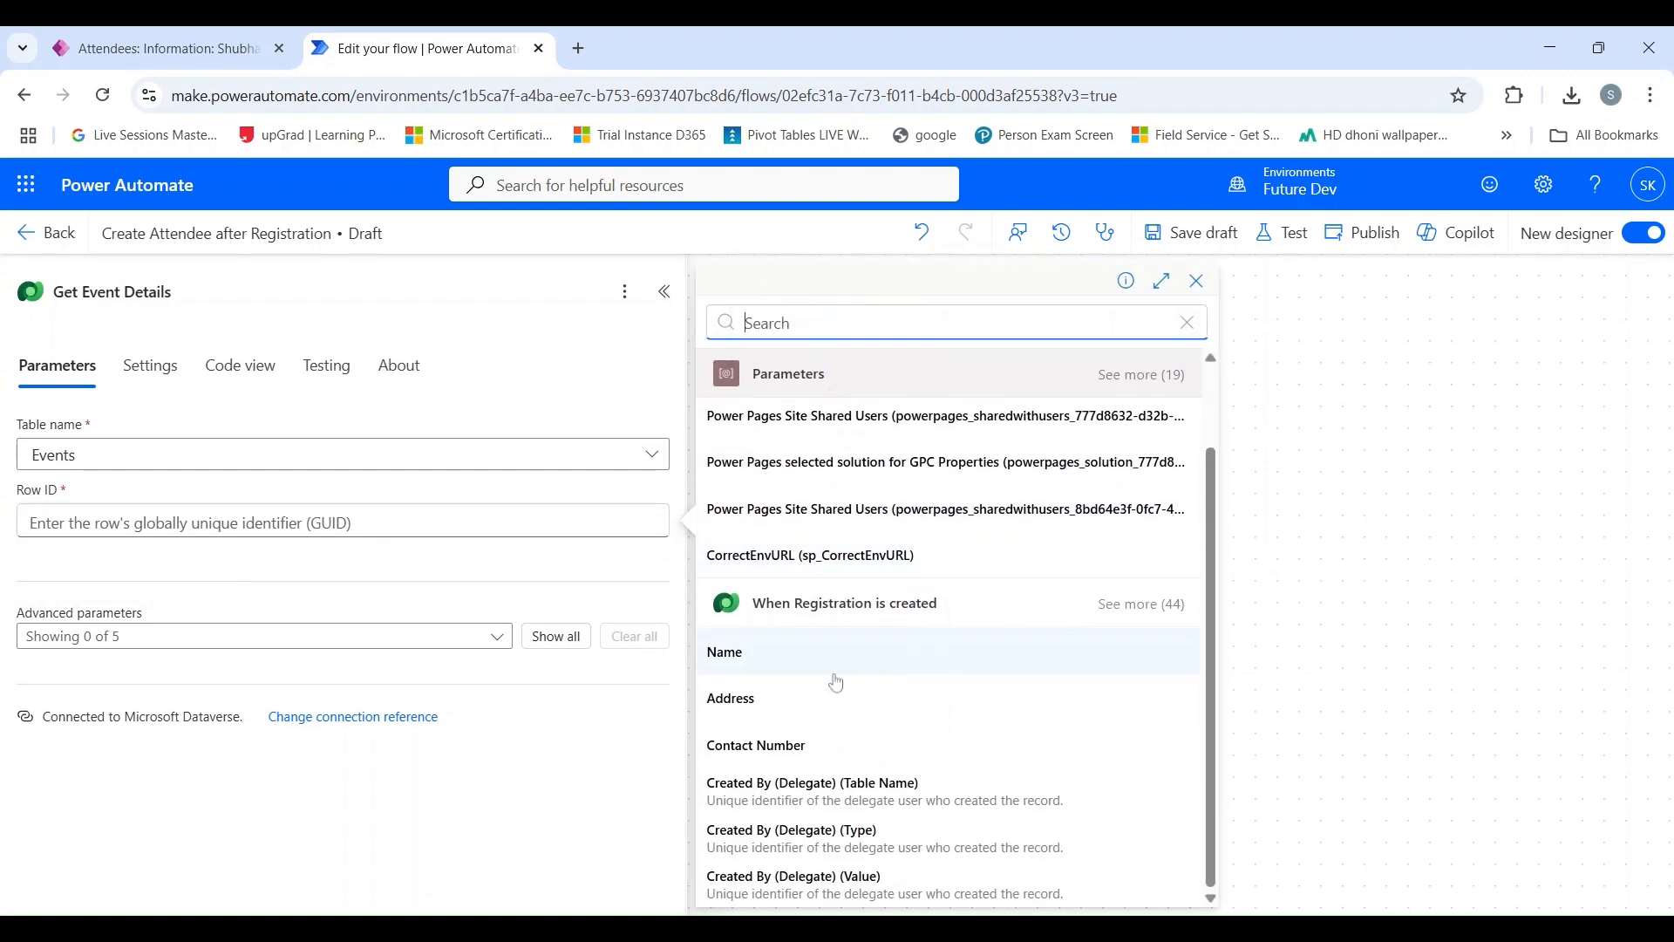
click(1143, 604)
scroll(973, 670, down, 15)
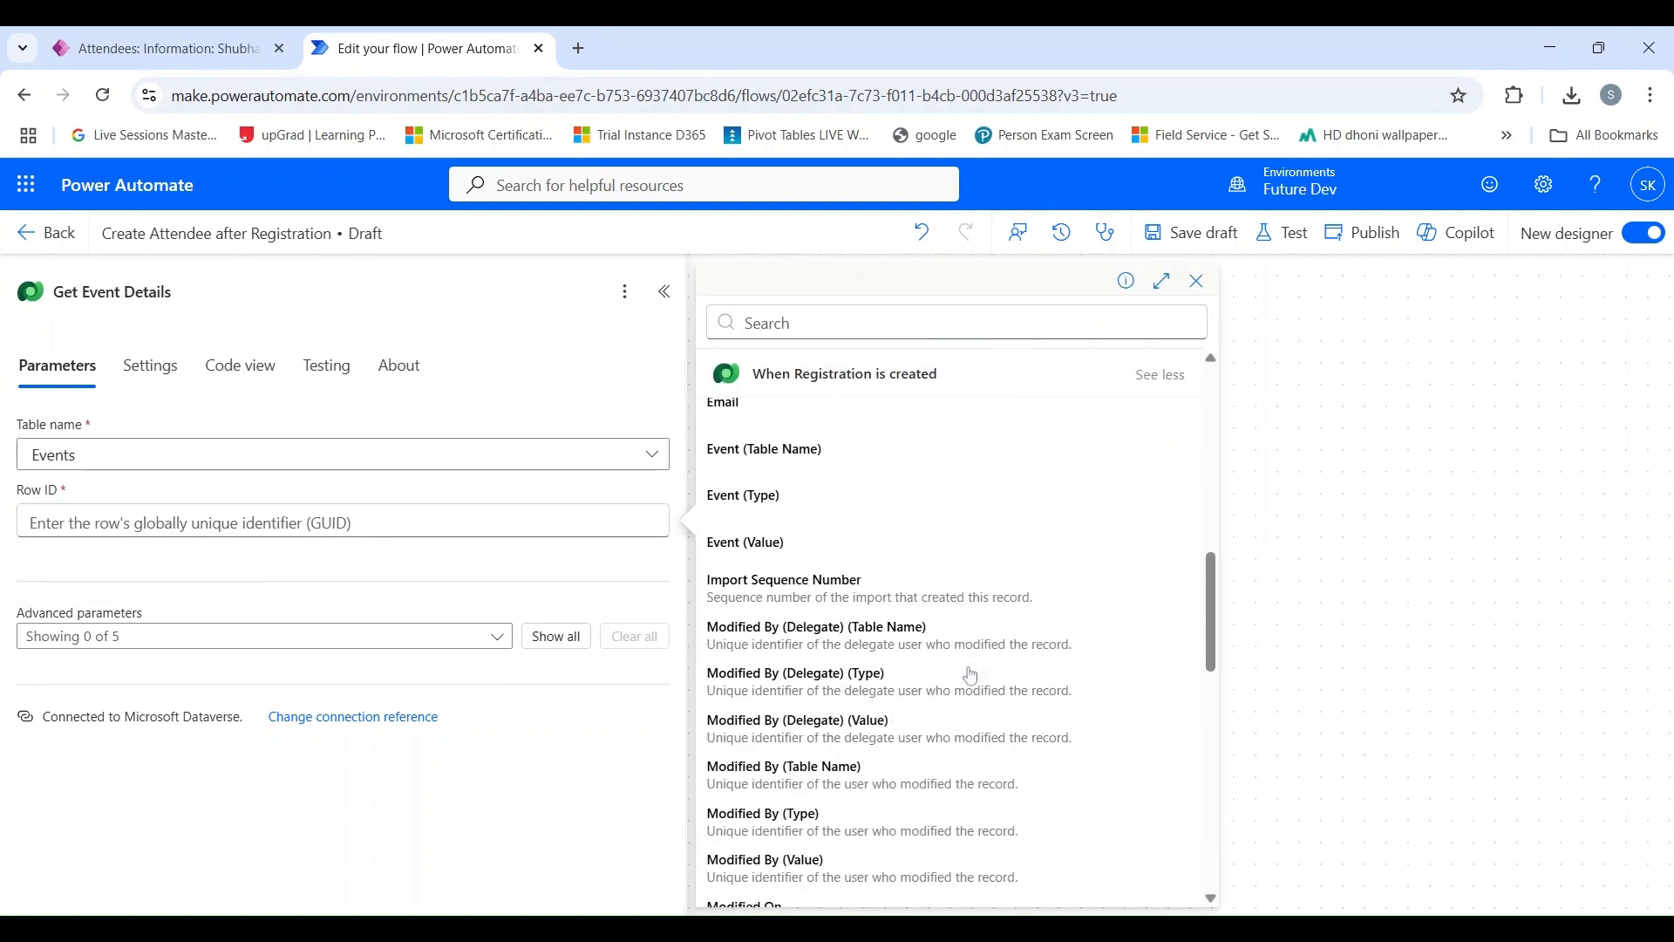
scroll(971, 675, down, 3)
scroll(964, 672, up, 15)
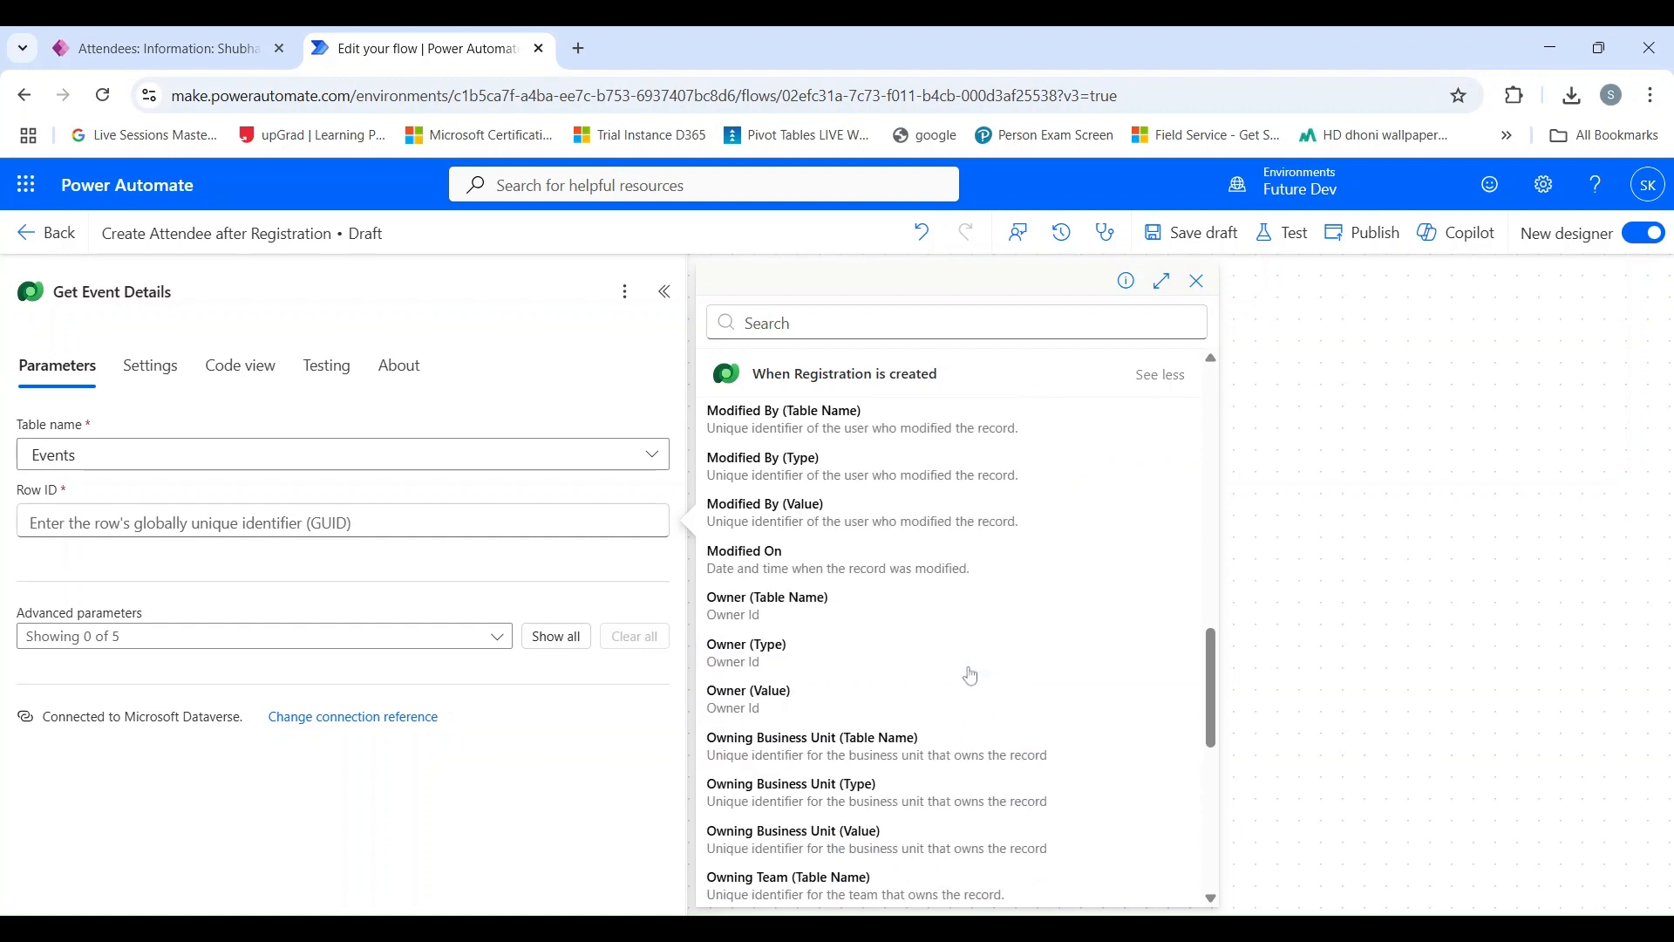
scroll(941, 672, up, 3)
scroll(924, 678, down, 4)
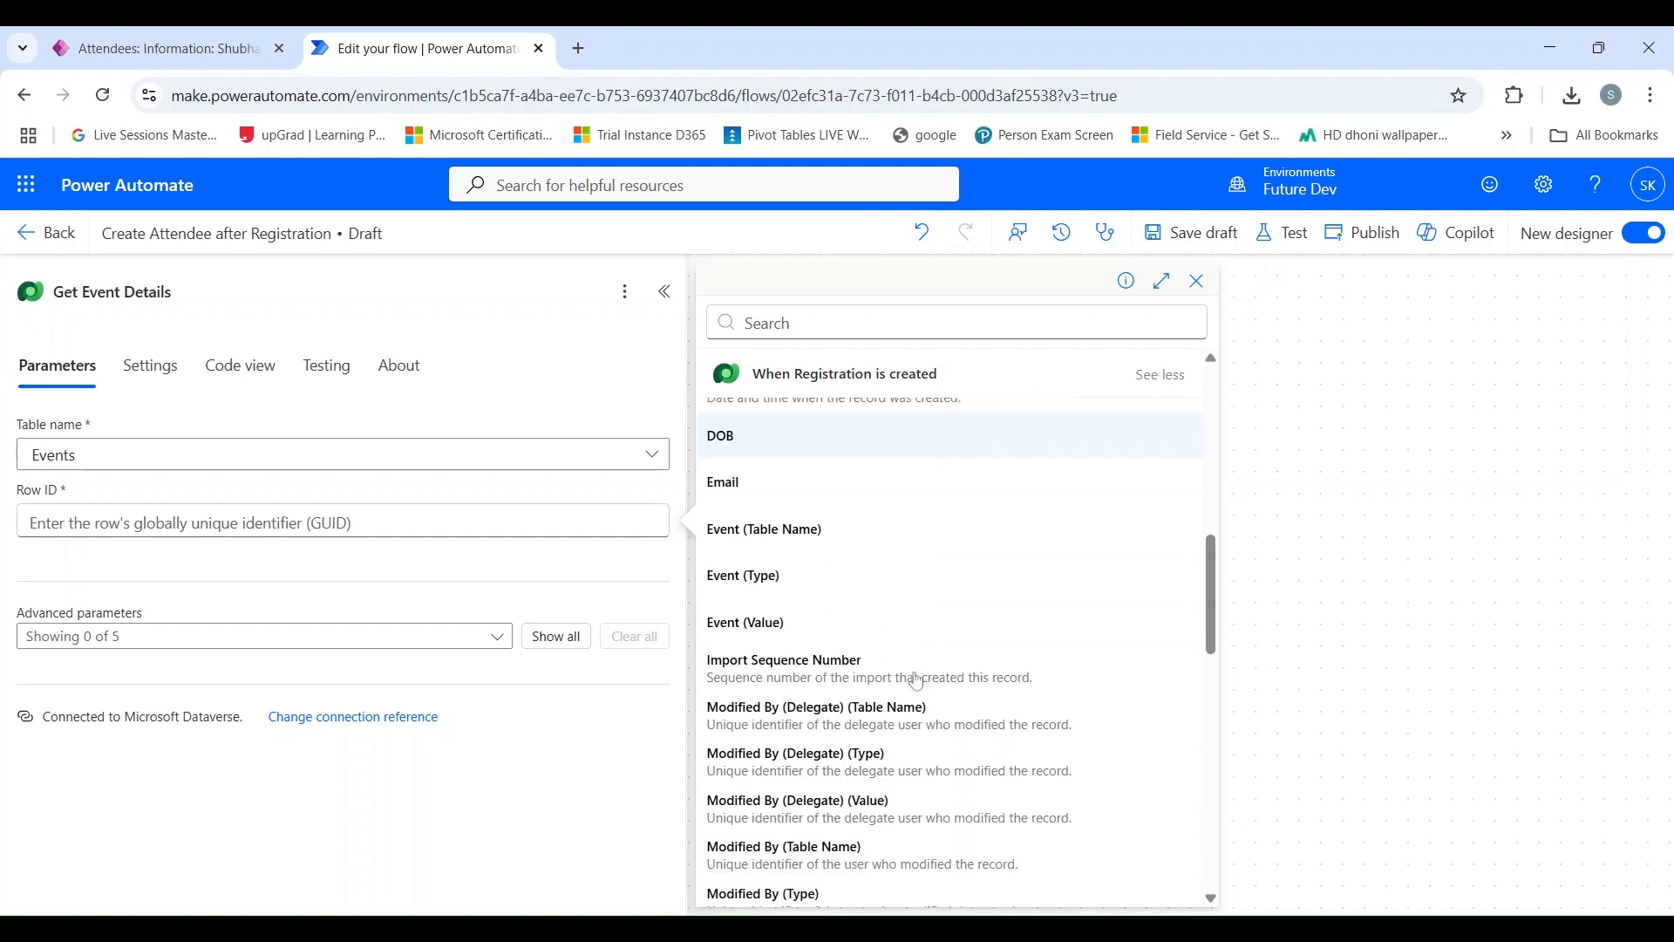
click(807, 634)
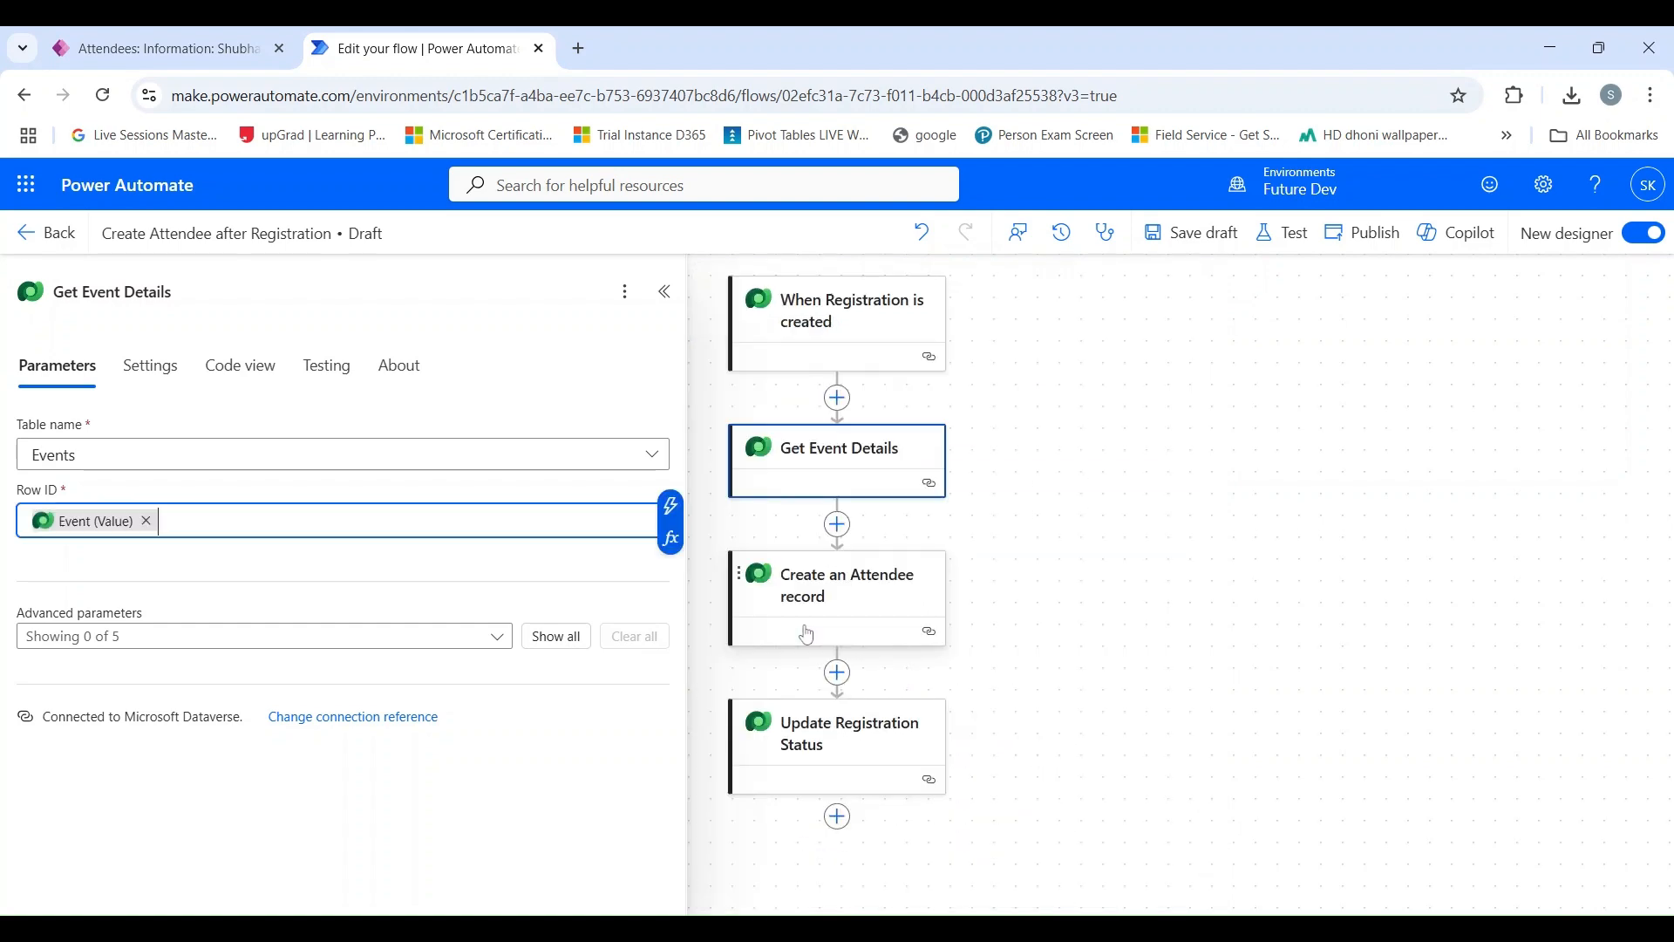
click(666, 292)
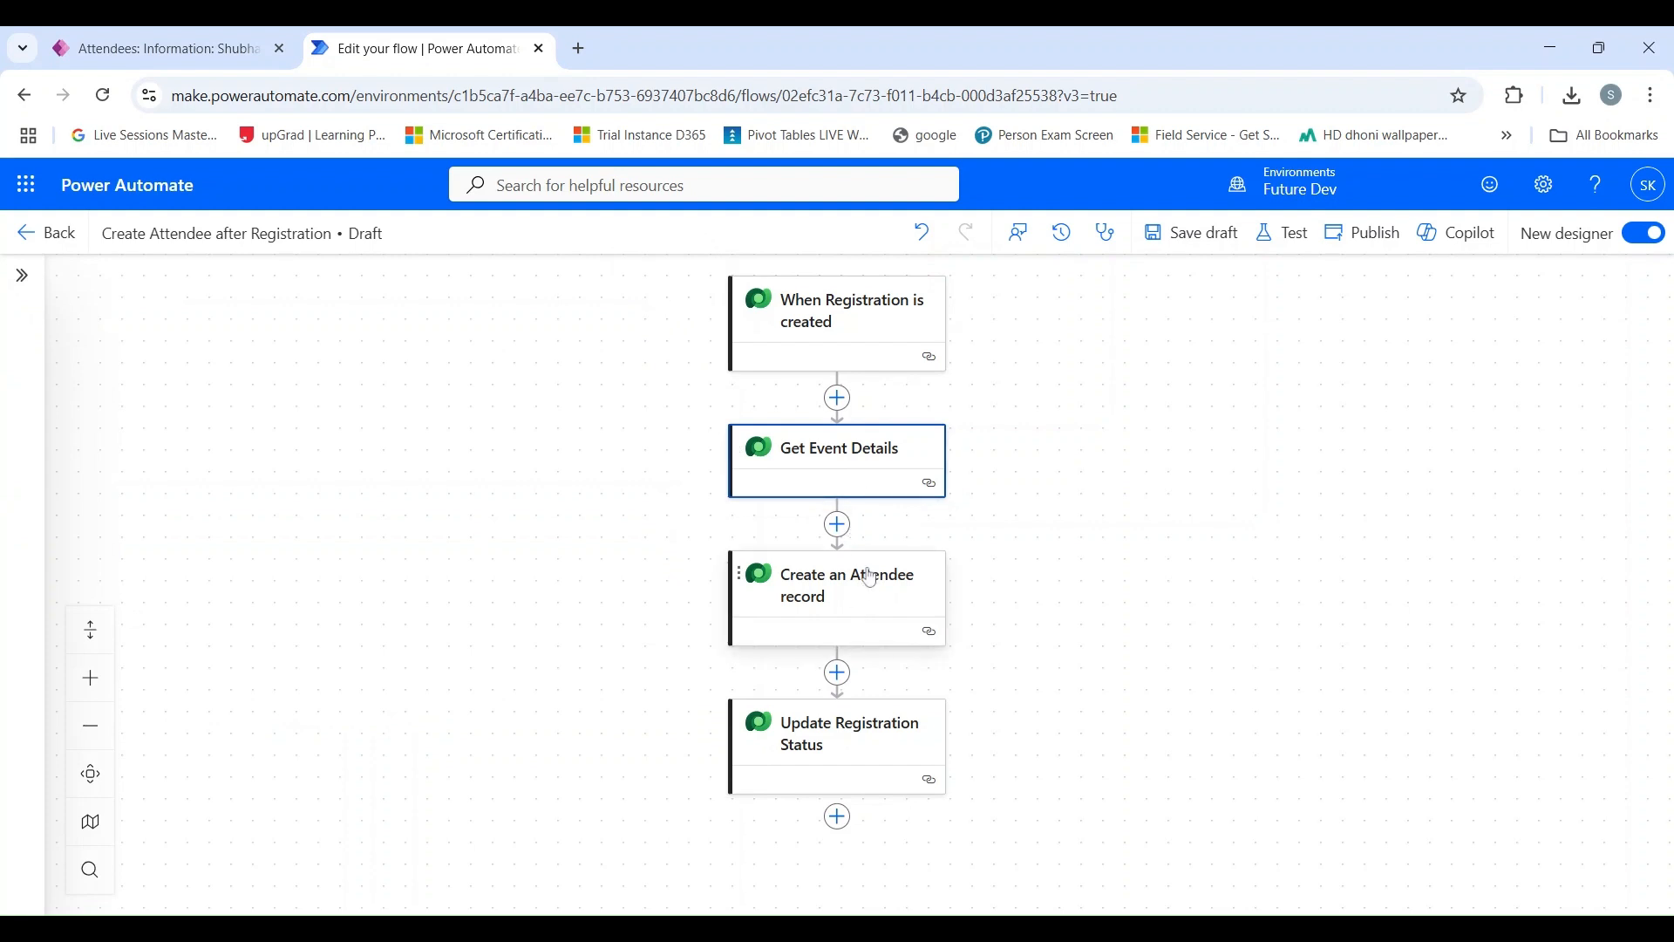
Set Event (Events) in the Create an Attendee record action to the OData Id from Get Event Details.
click(852, 616)
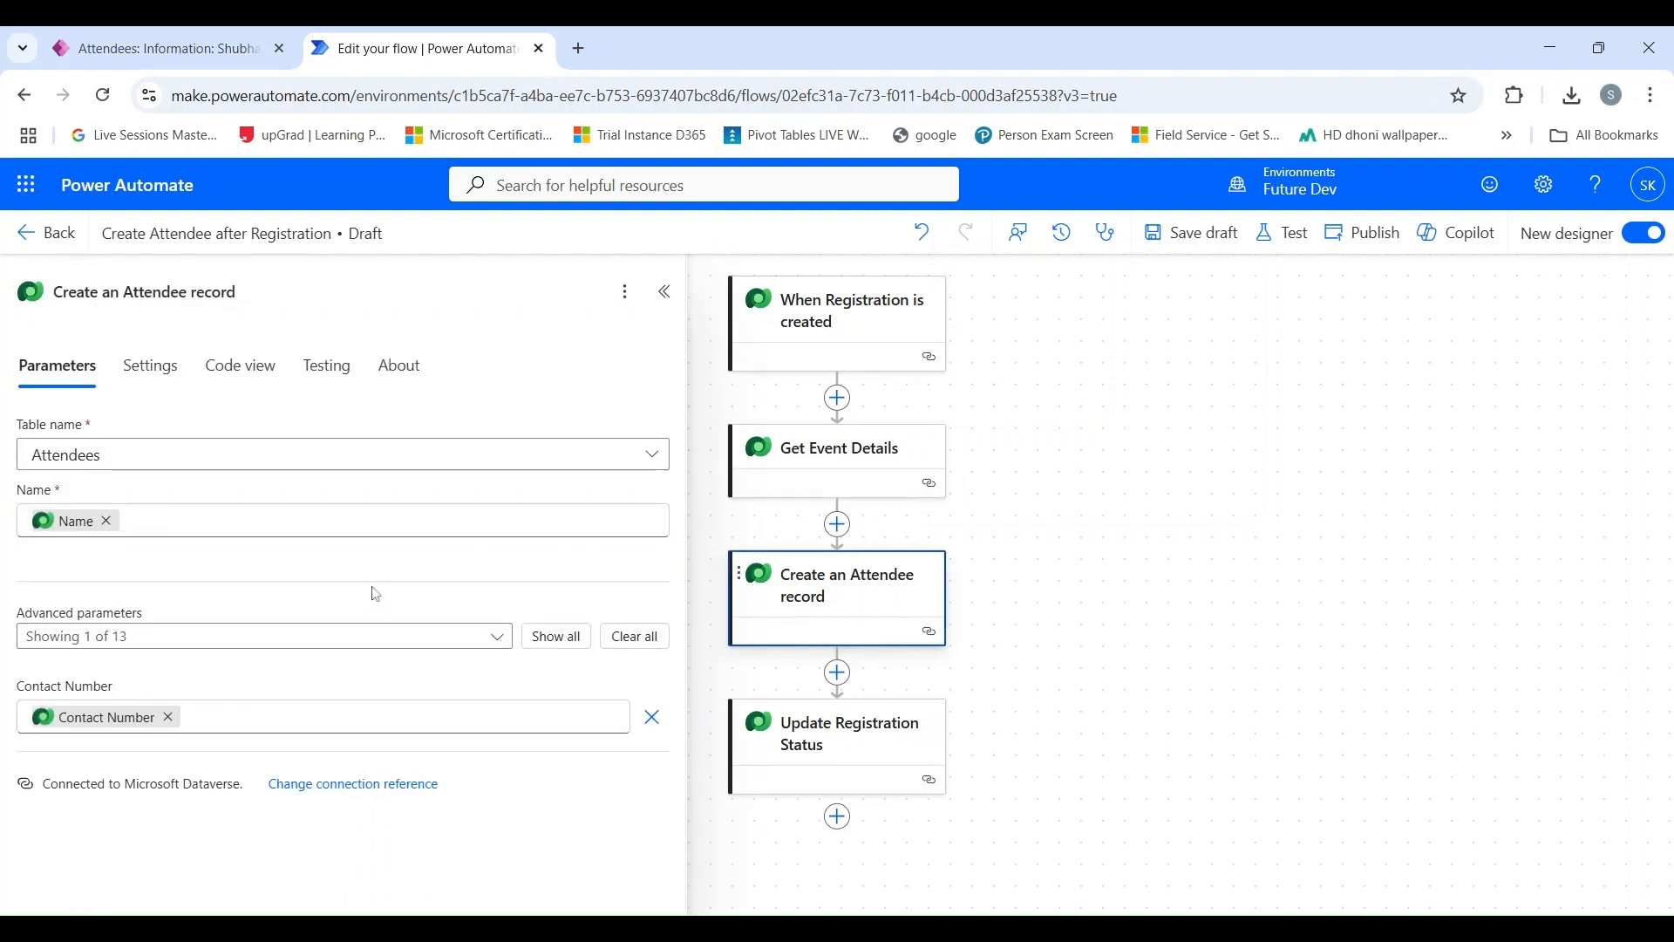
click(544, 647)
scroll(213, 545, down, 5)
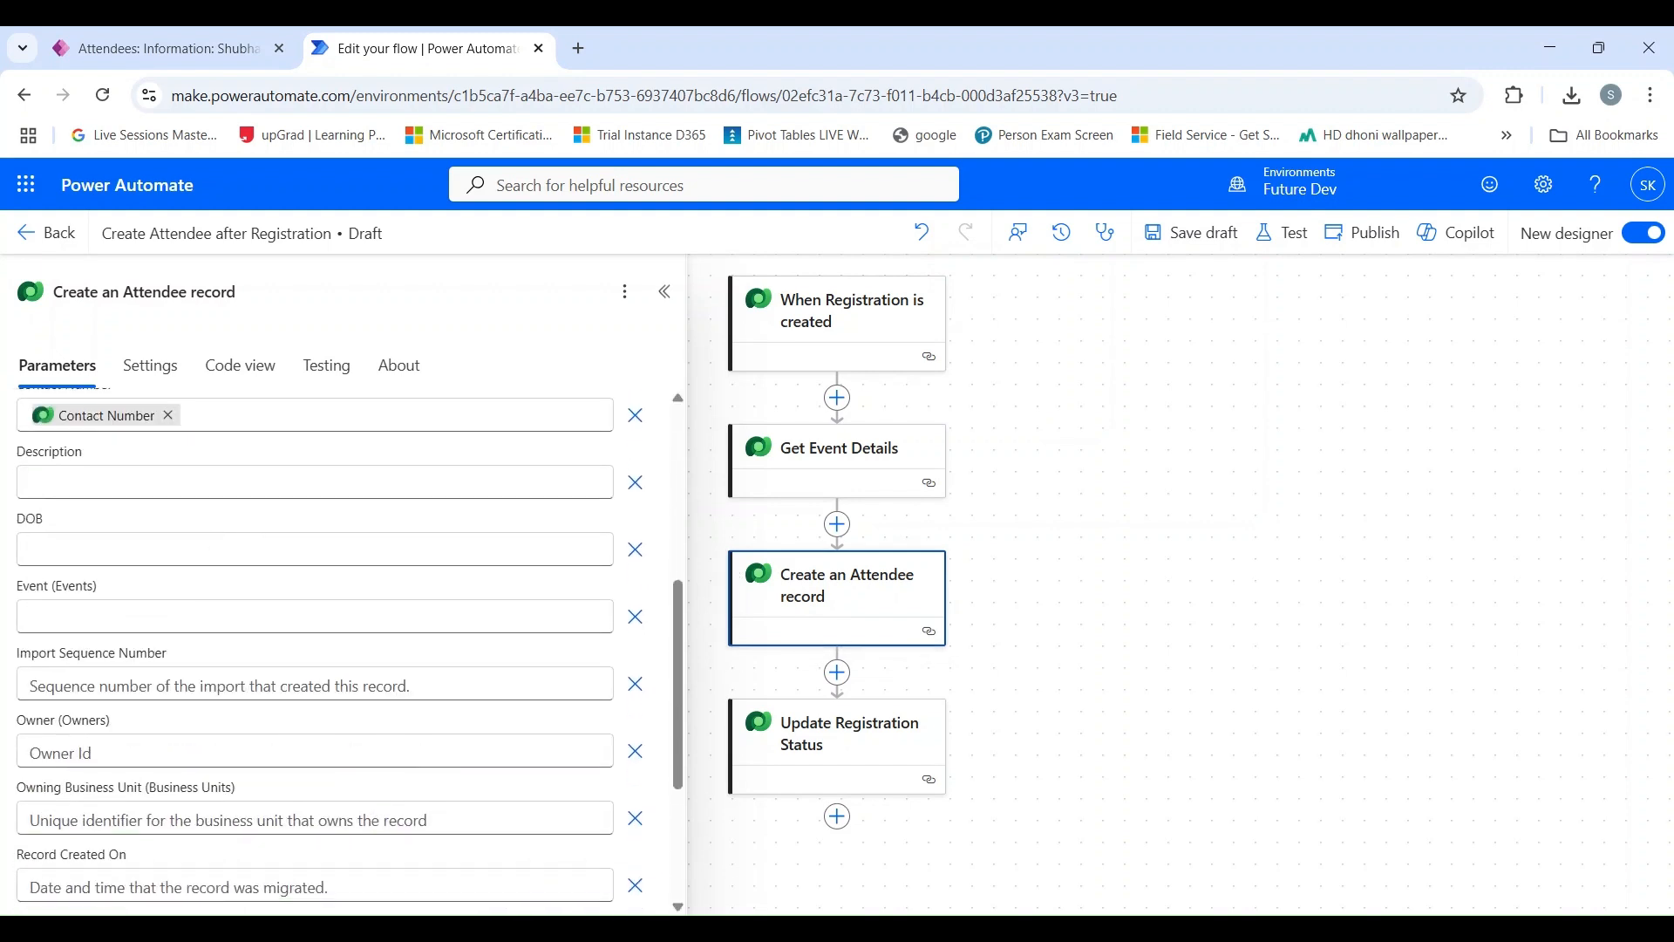
click(174, 617)
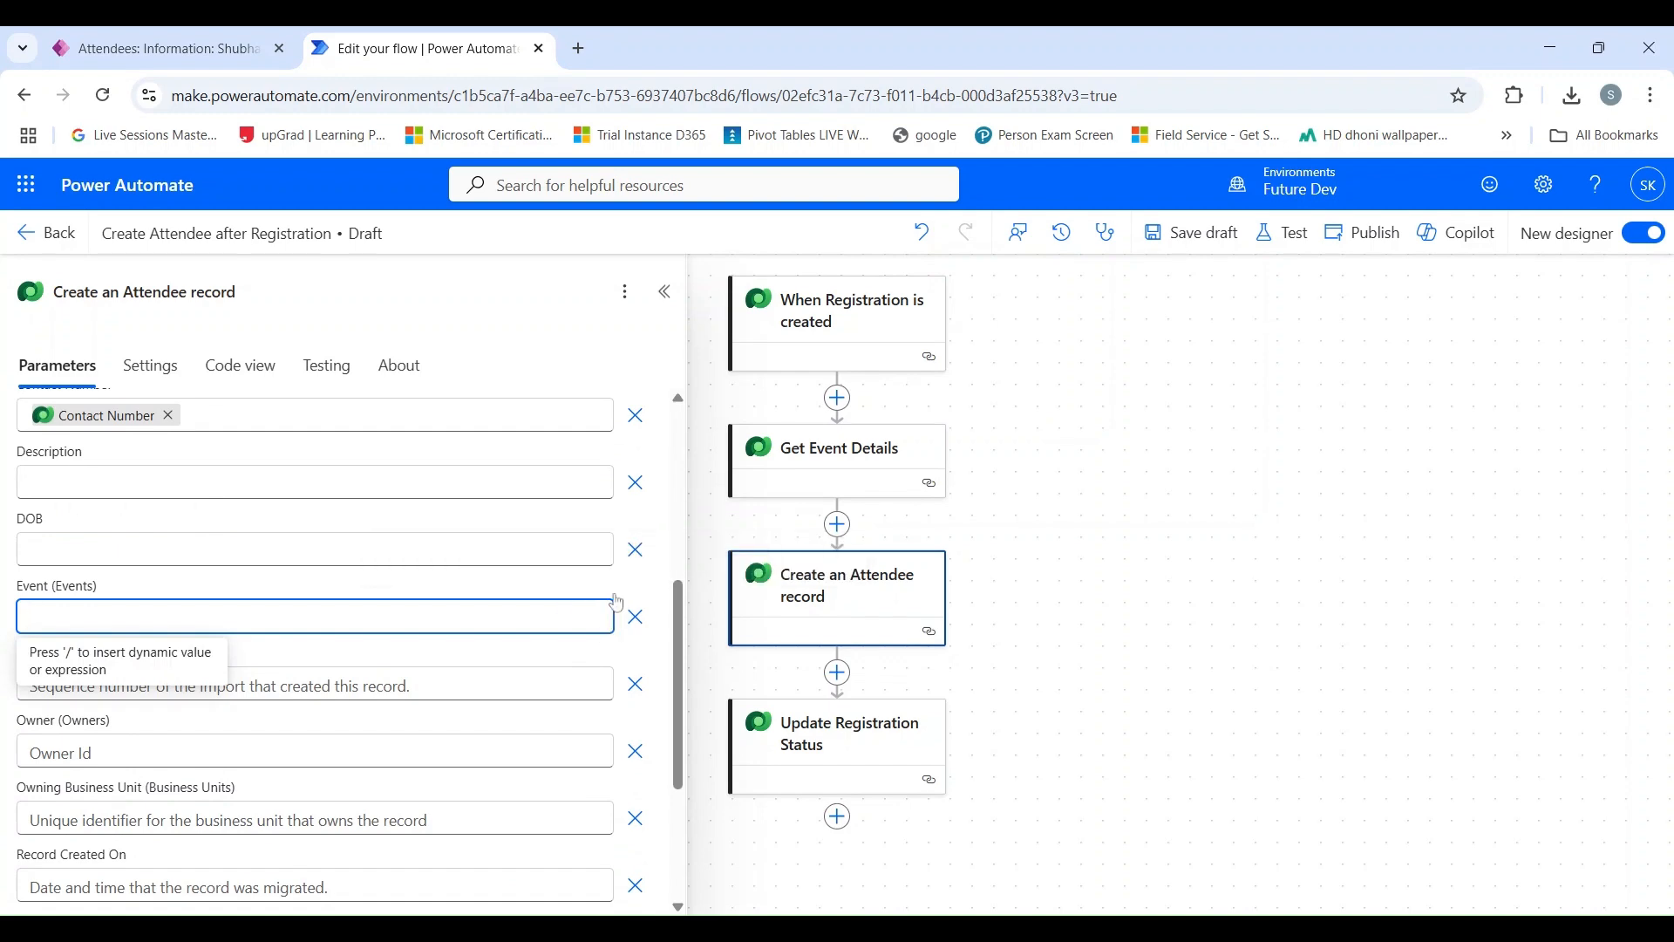
click(615, 602)
scroll(872, 493, down, 3)
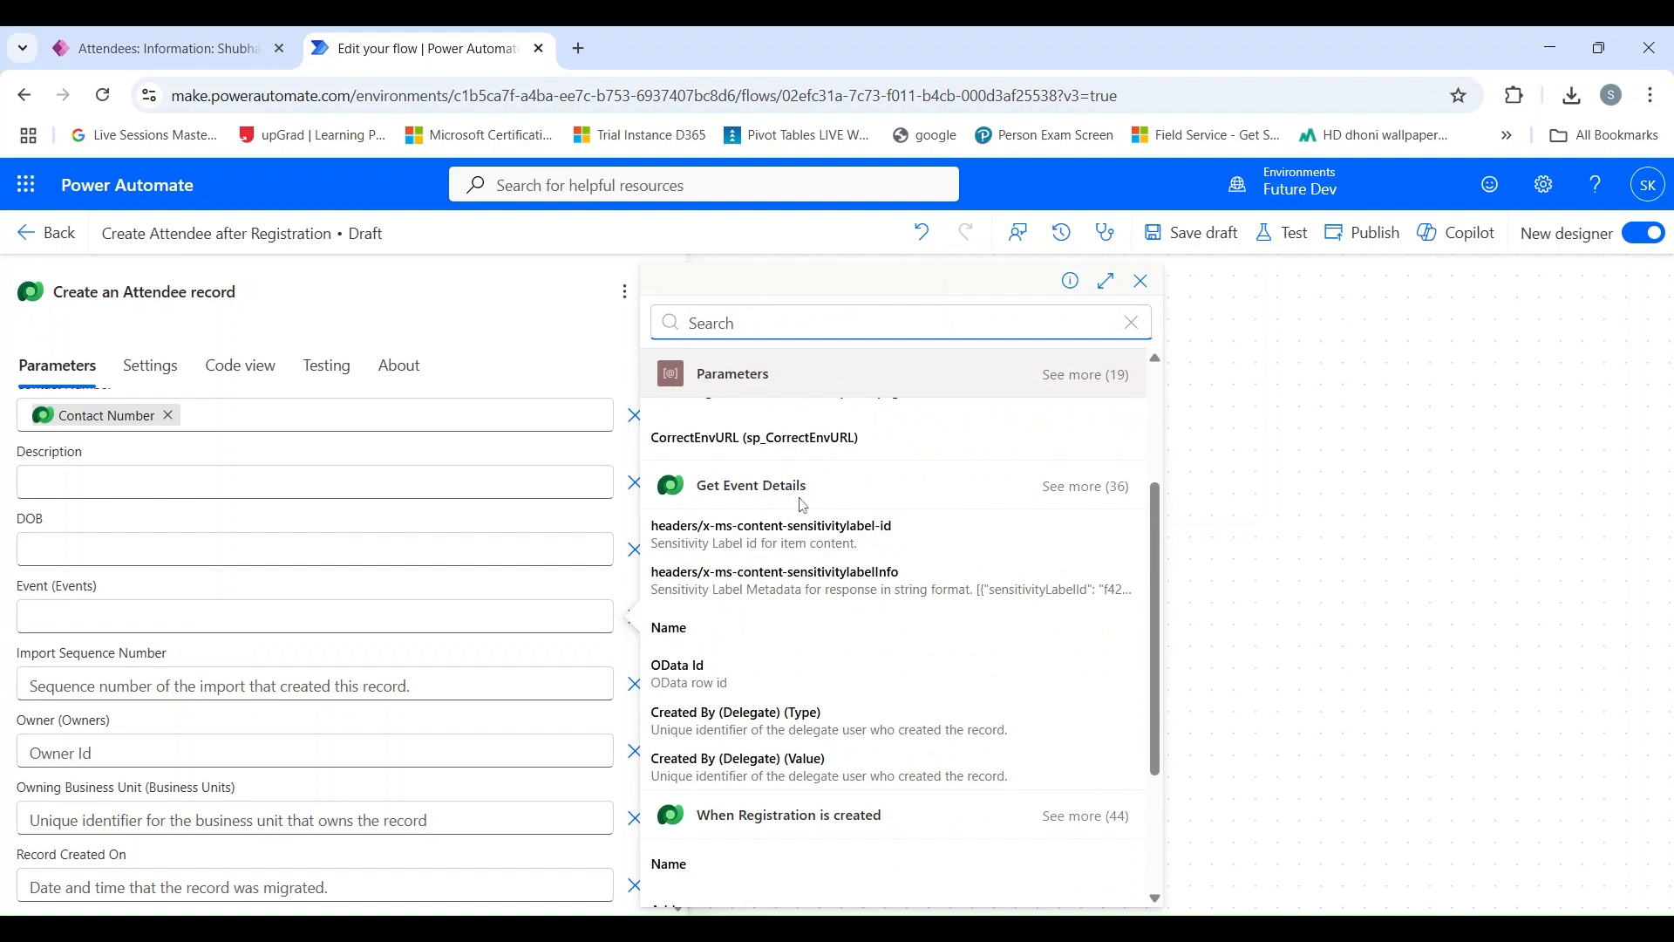
scroll(872, 523, down, 2)
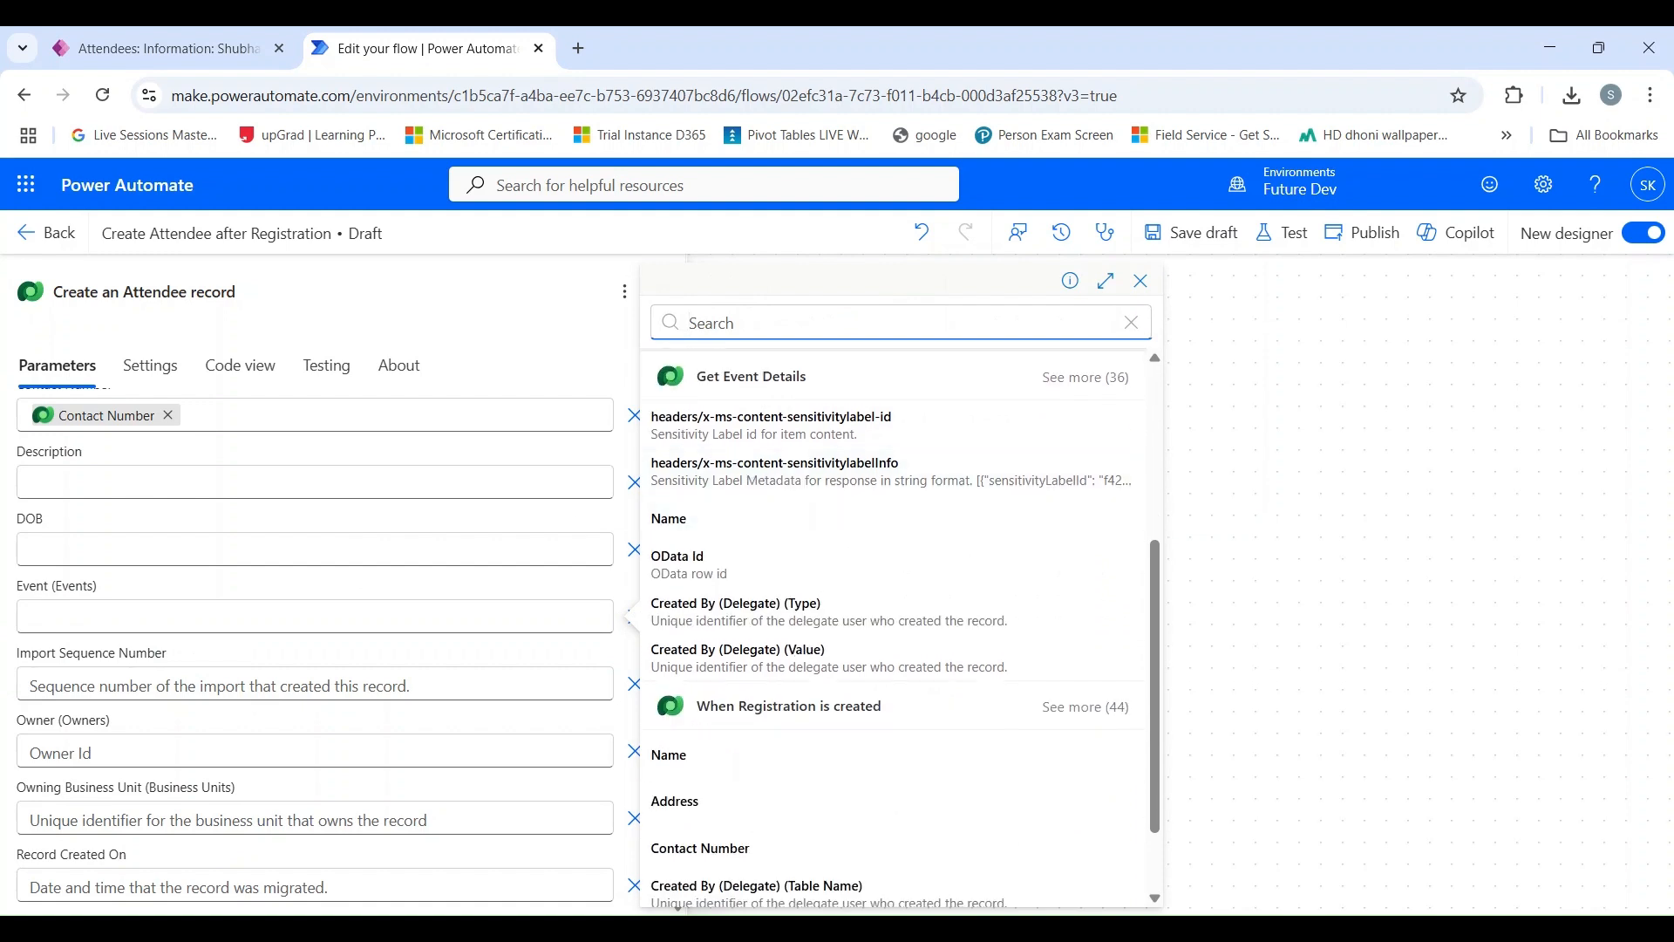
scroll(758, 506, up, 2)
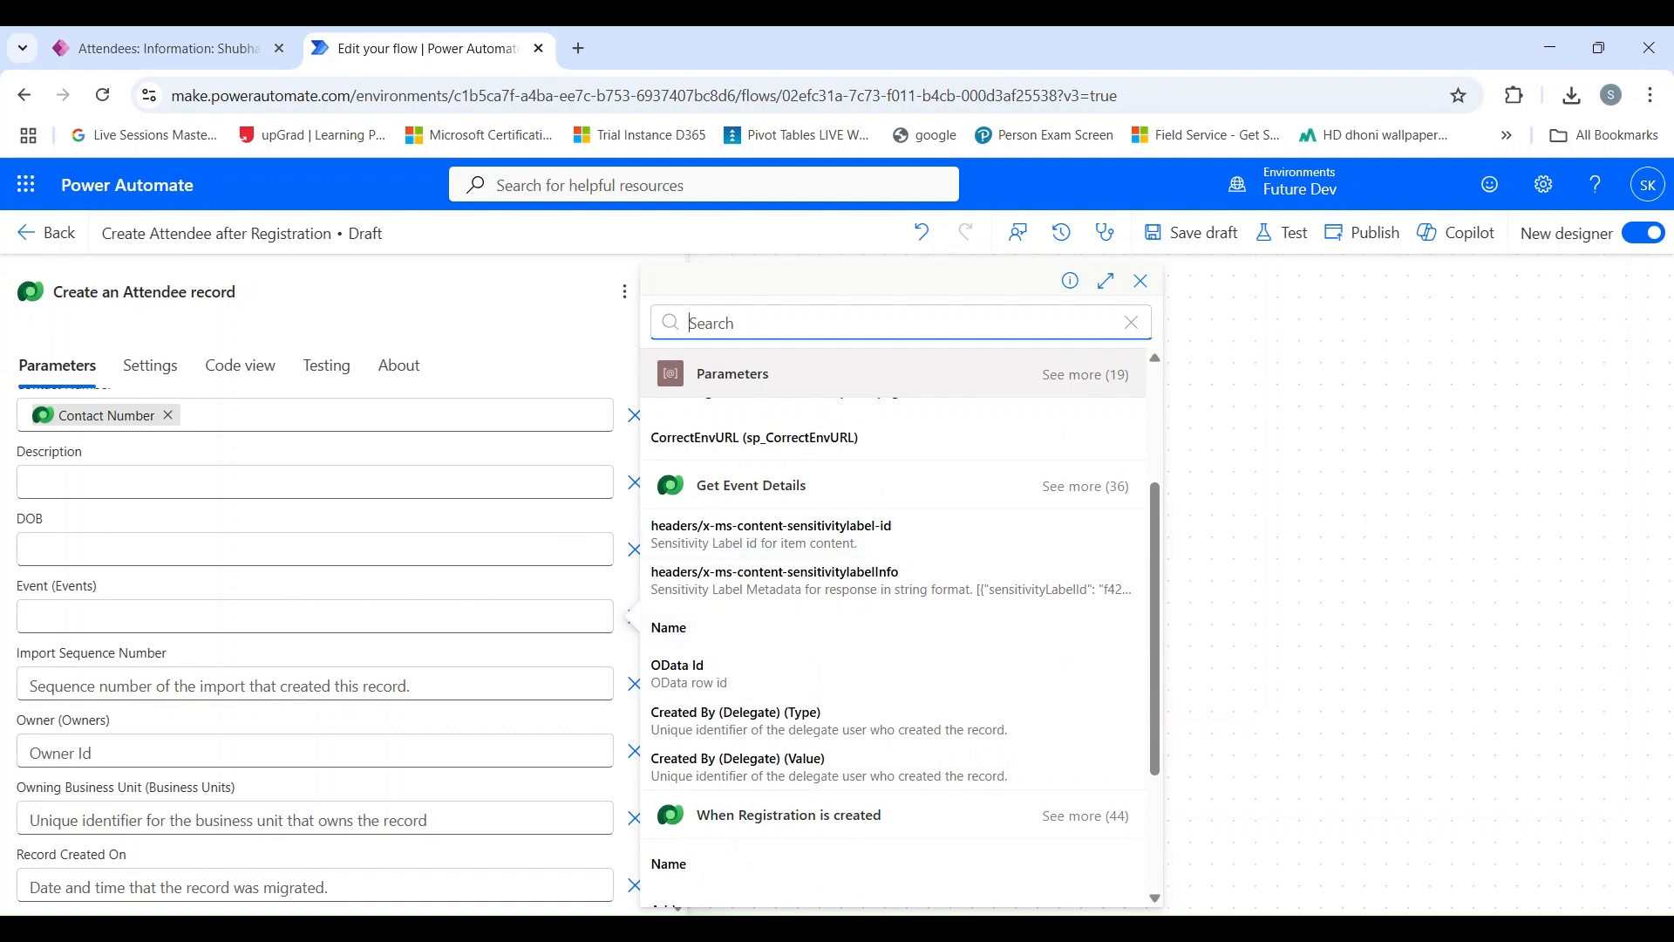
click(750, 688)
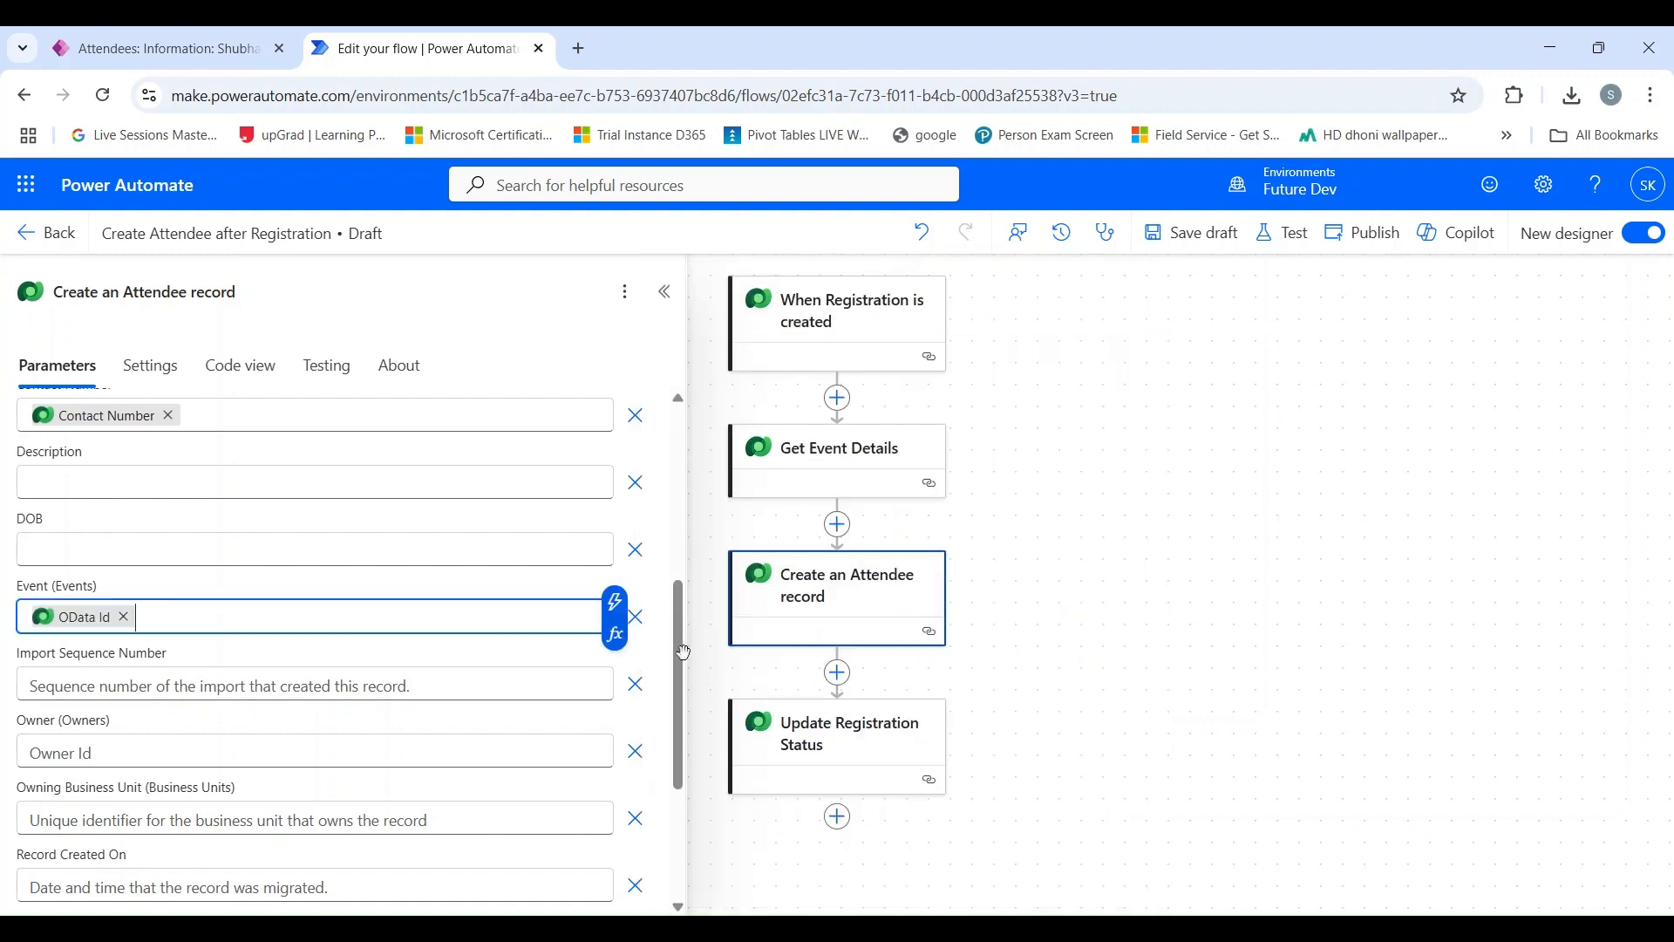
Save the draft of the Create Attendee after Registration flow and publish it.
click(1183, 250)
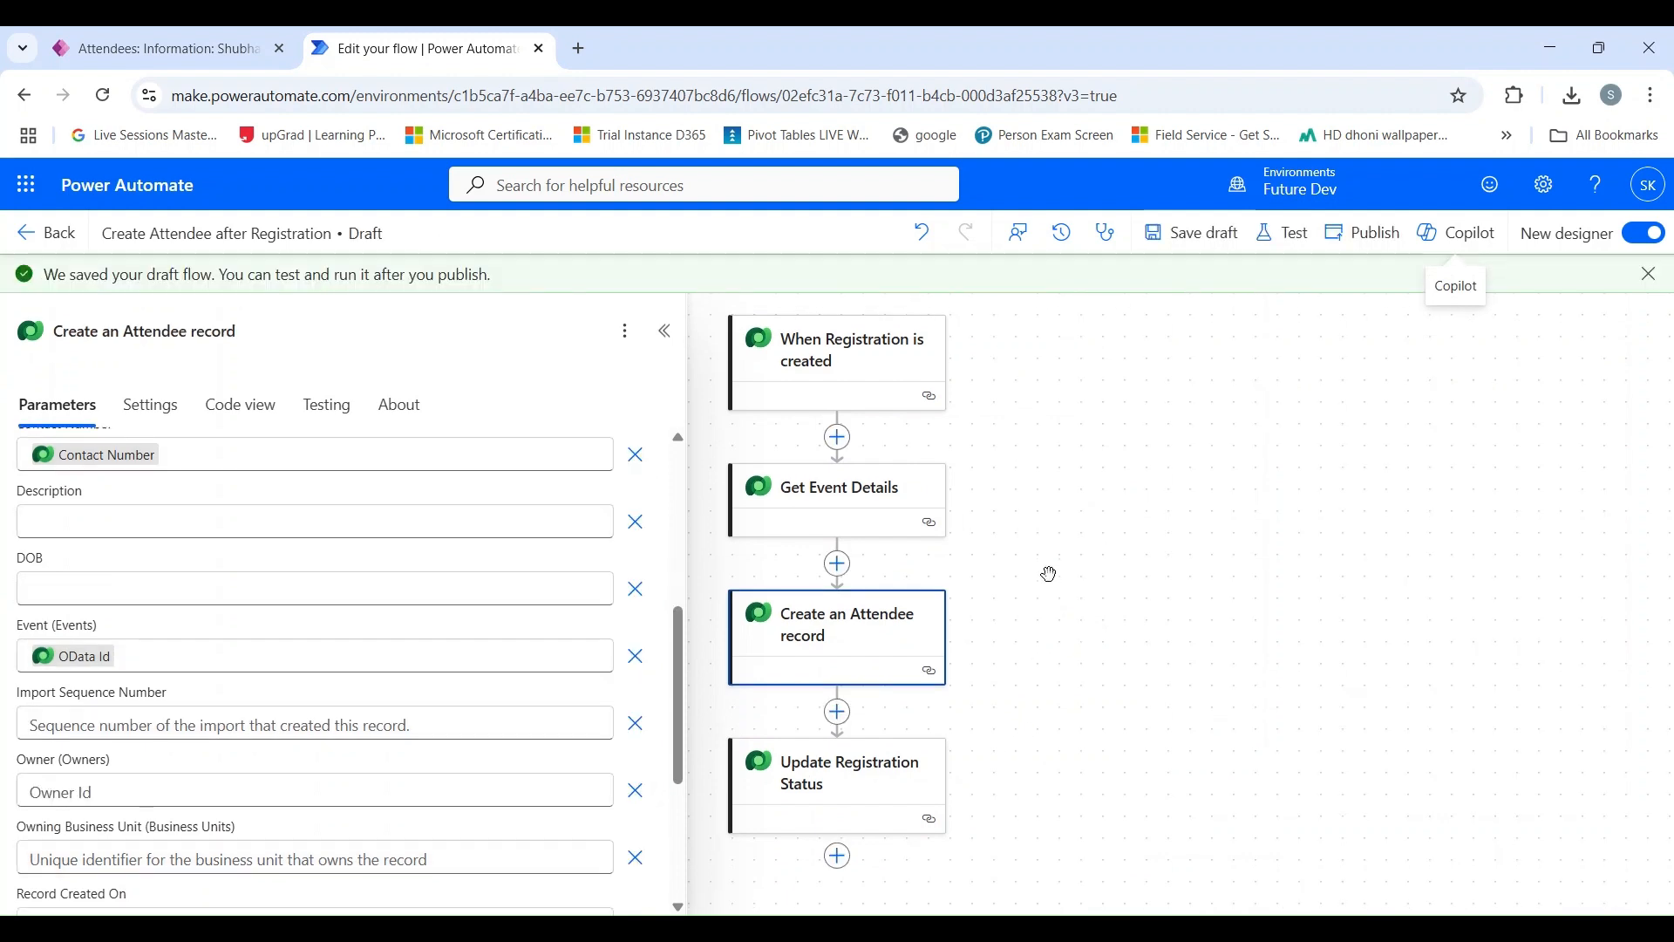
click(1353, 252)
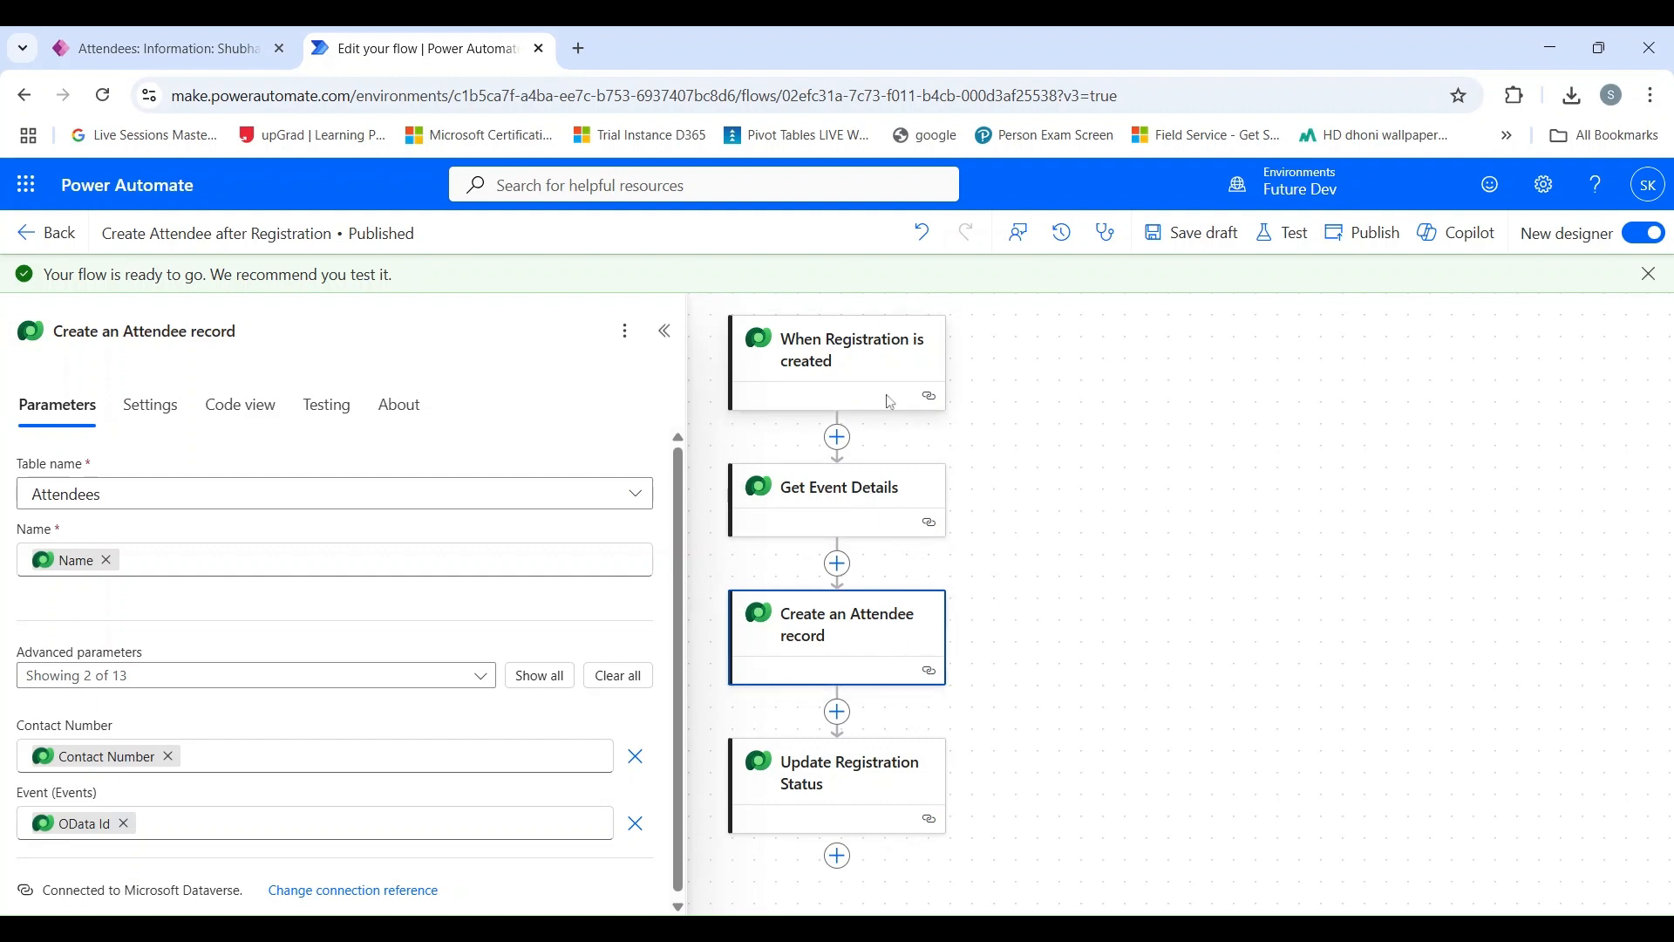
scroll(891, 407, down, 1)
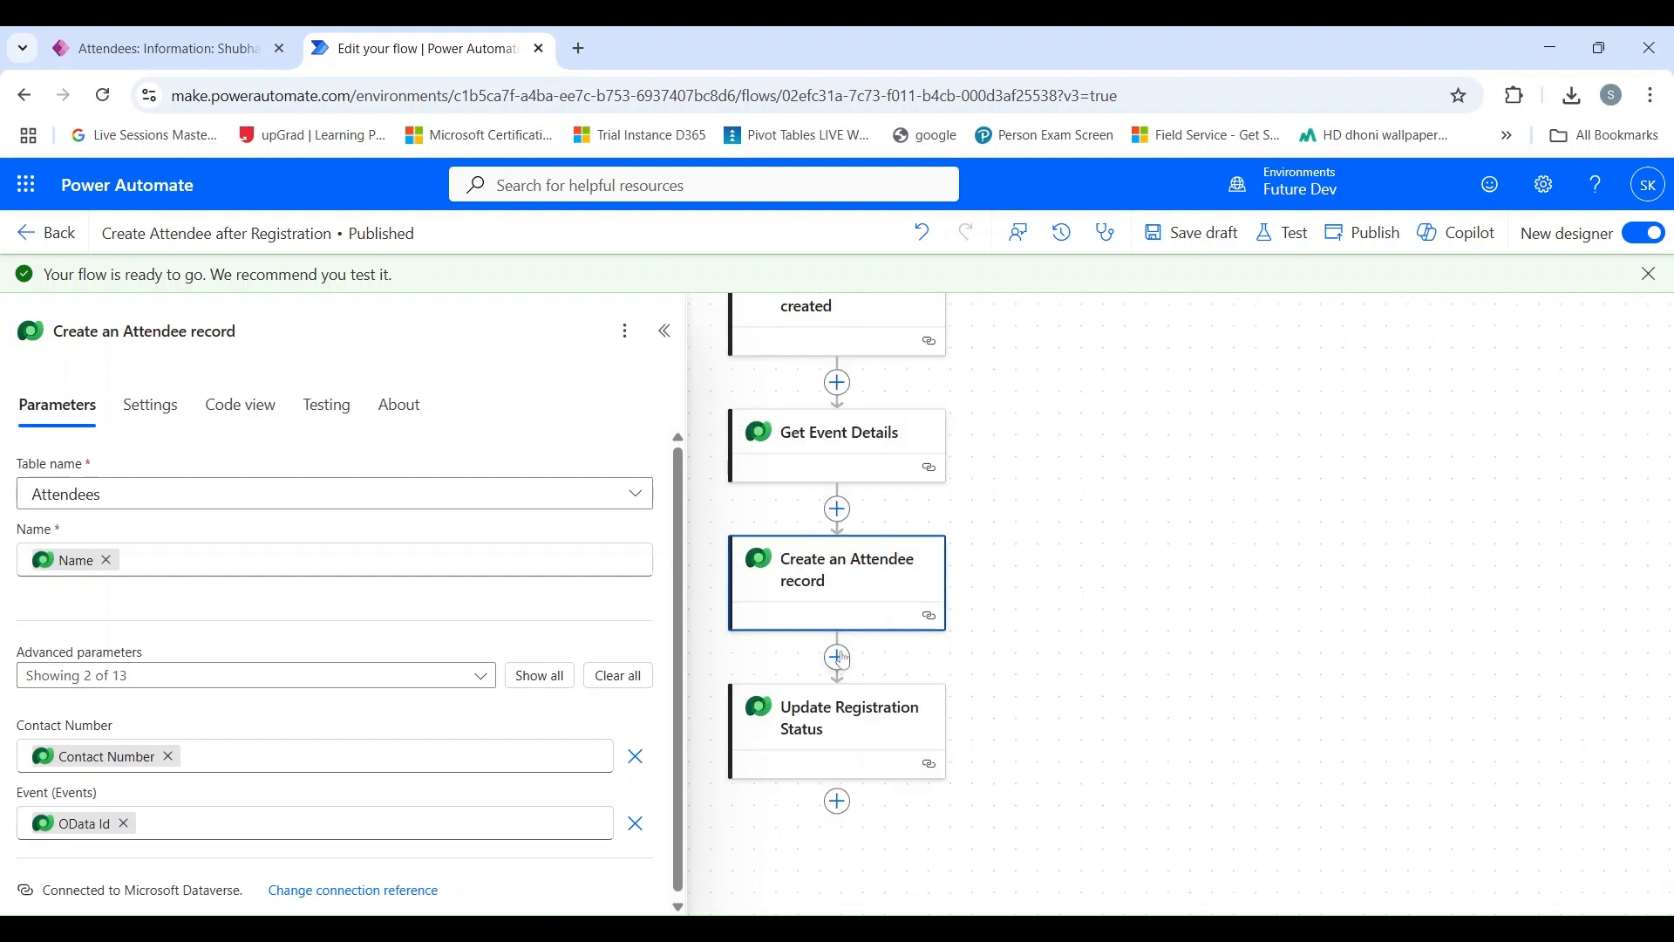
scroll(857, 728, up, 1)
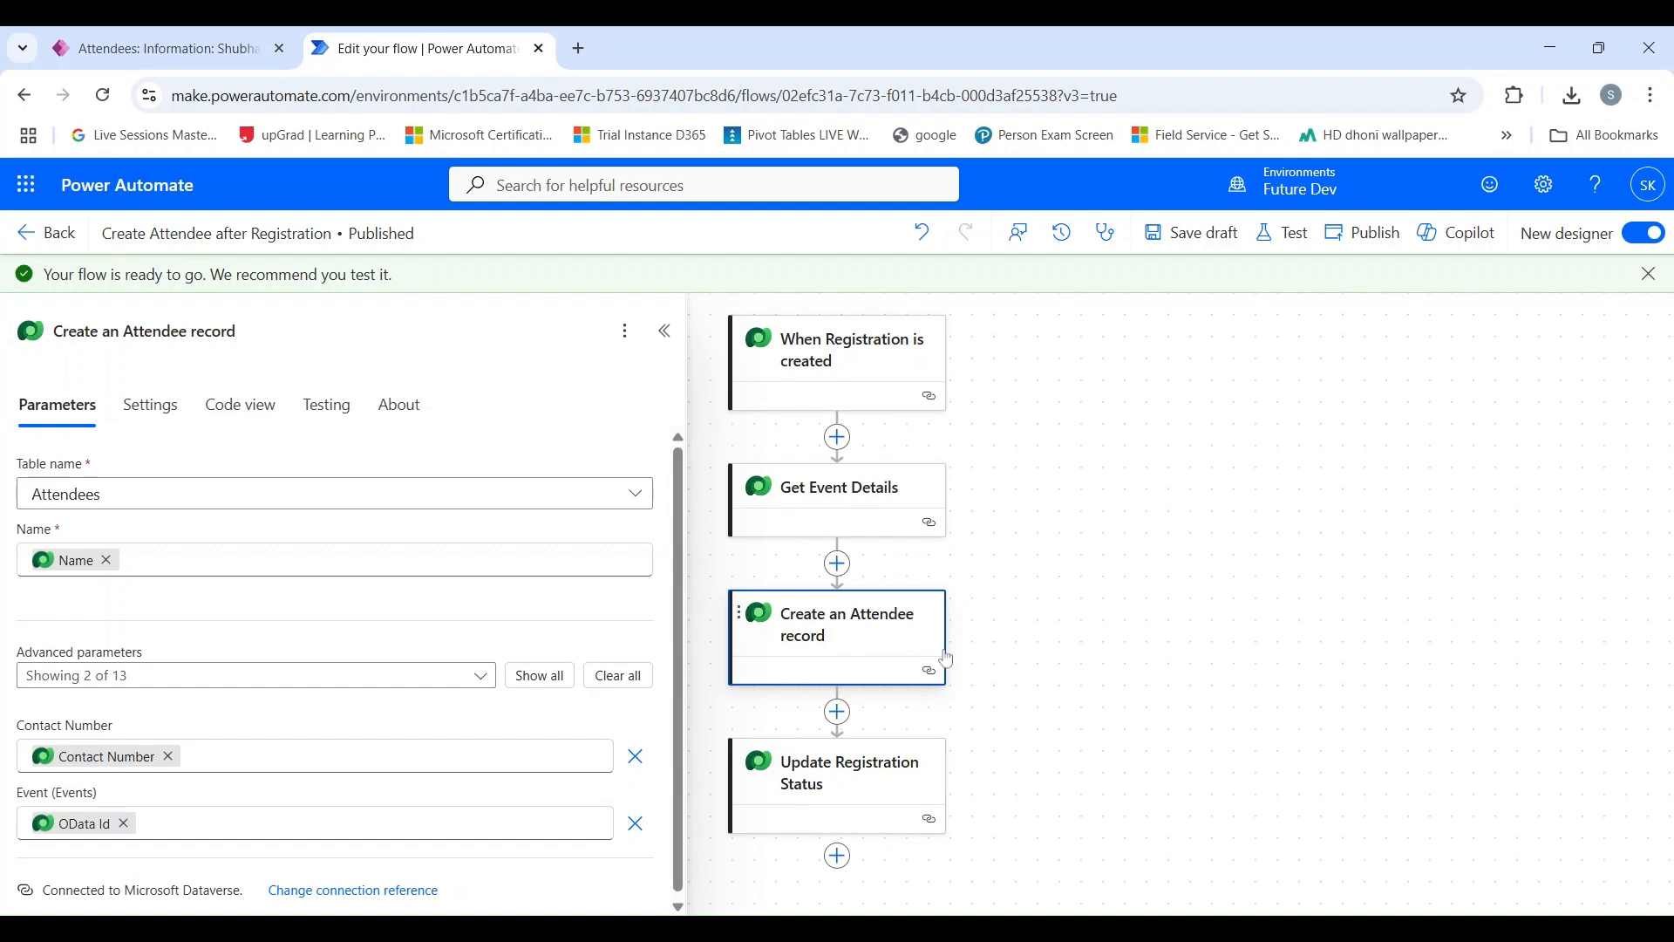
Switch to the Event Management App and start a new registration, filling in the registrant's name, contact number and email.
click(157, 48)
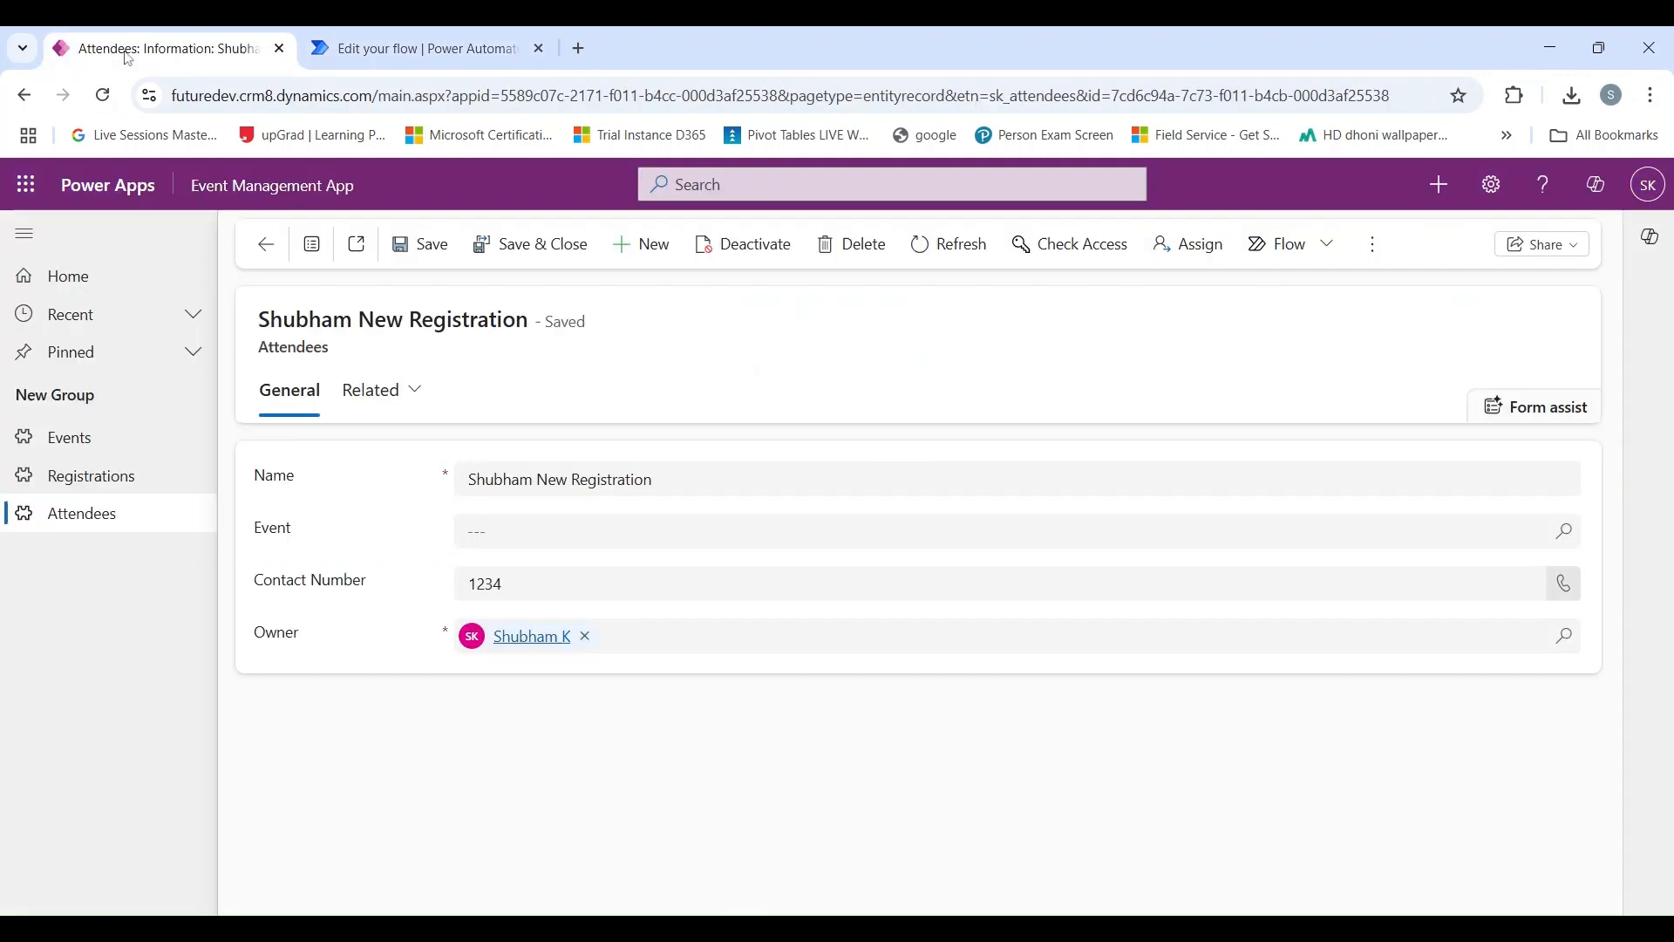
click(88, 486)
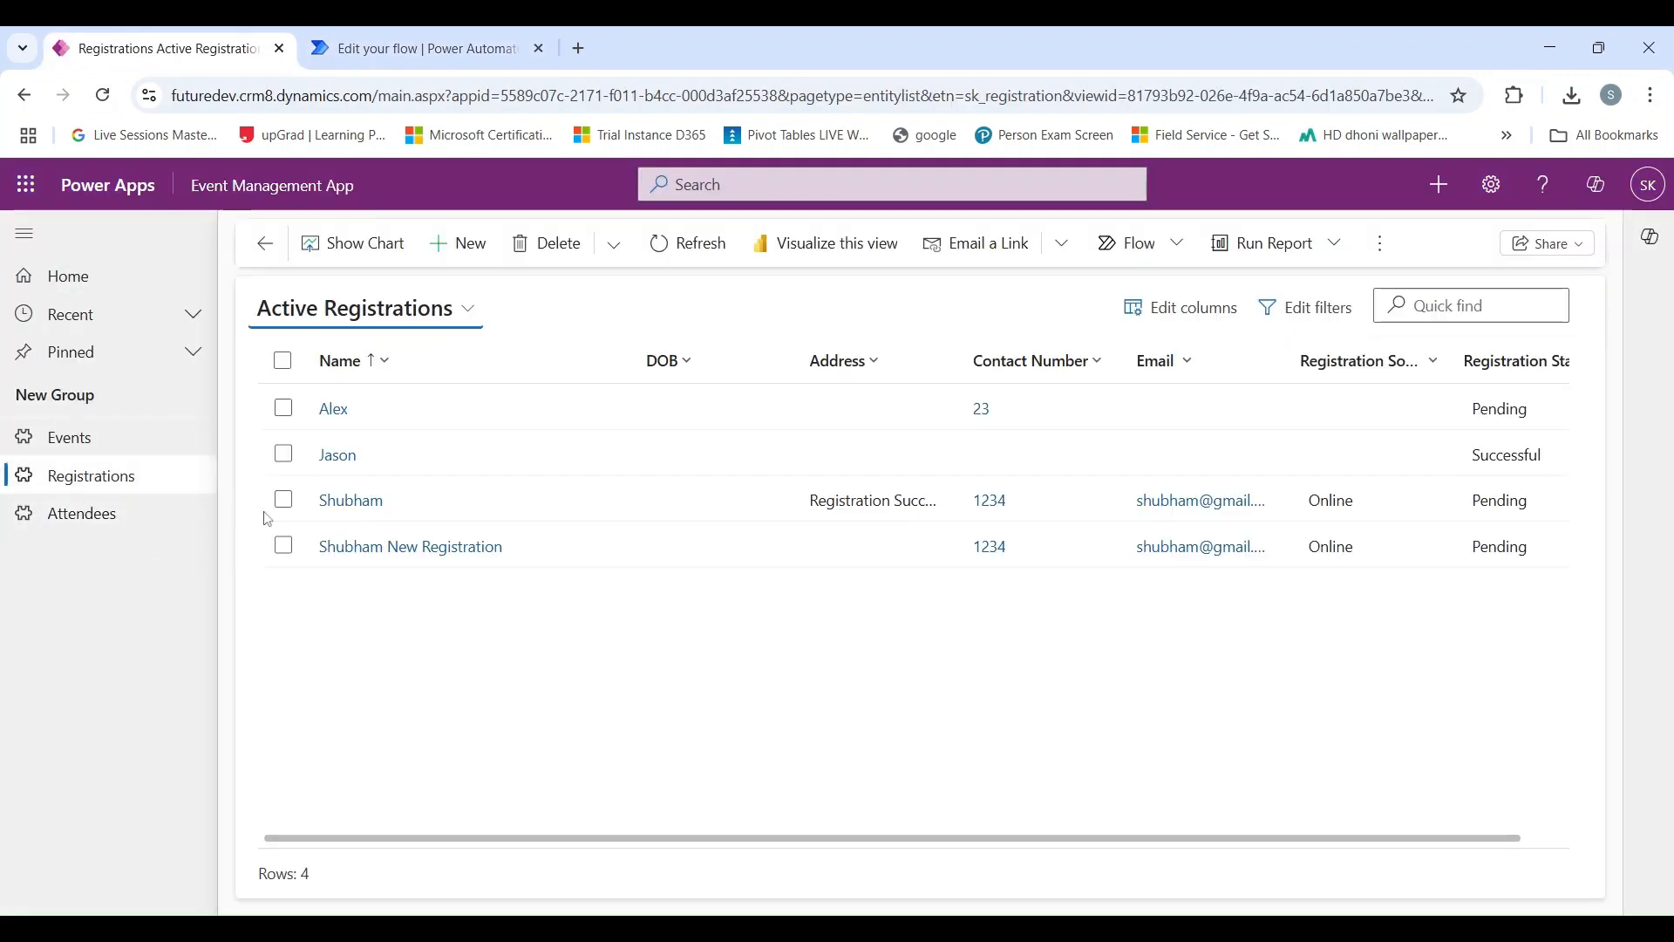
click(501, 252)
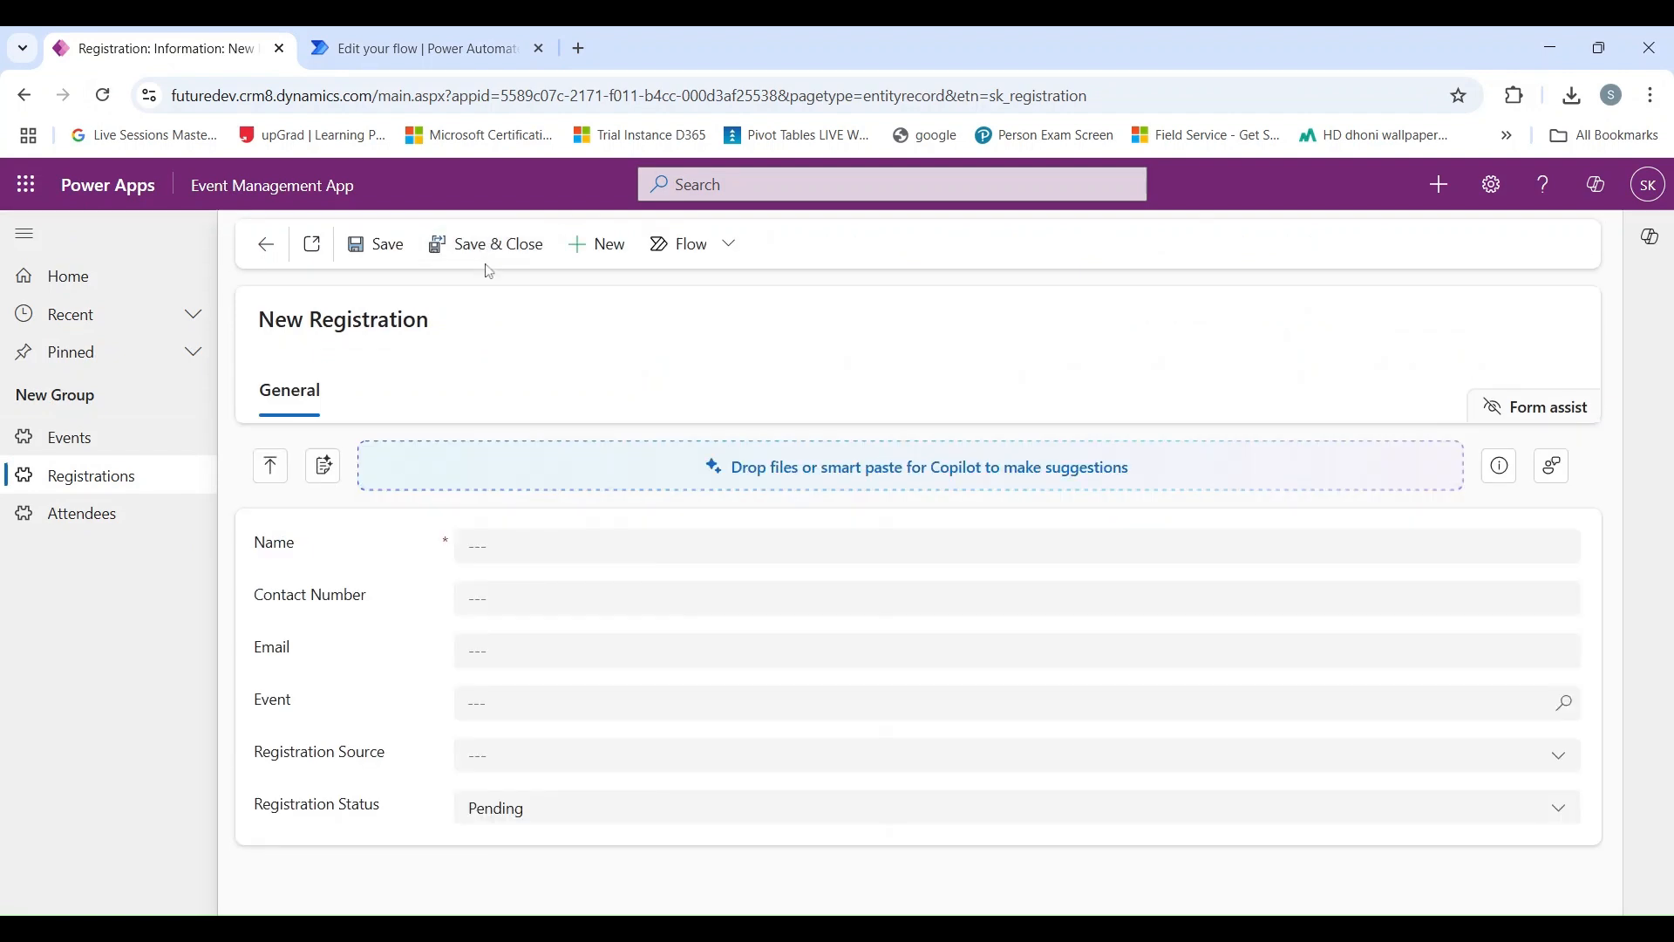
click(542, 547)
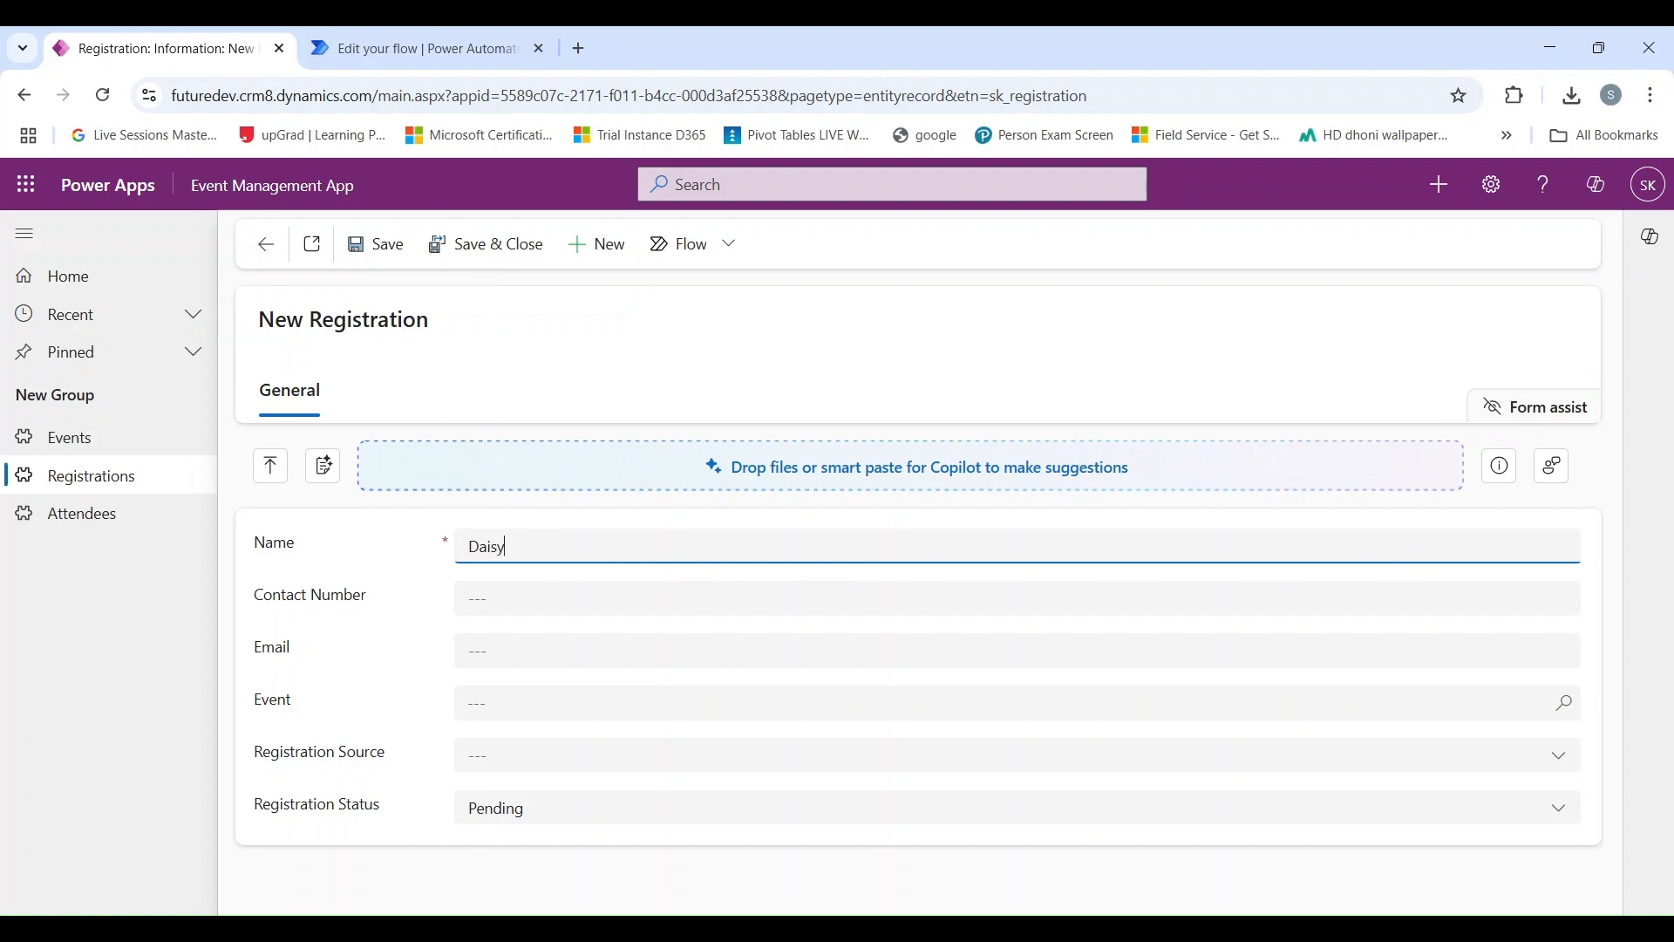
key(Tab)
text(1234)
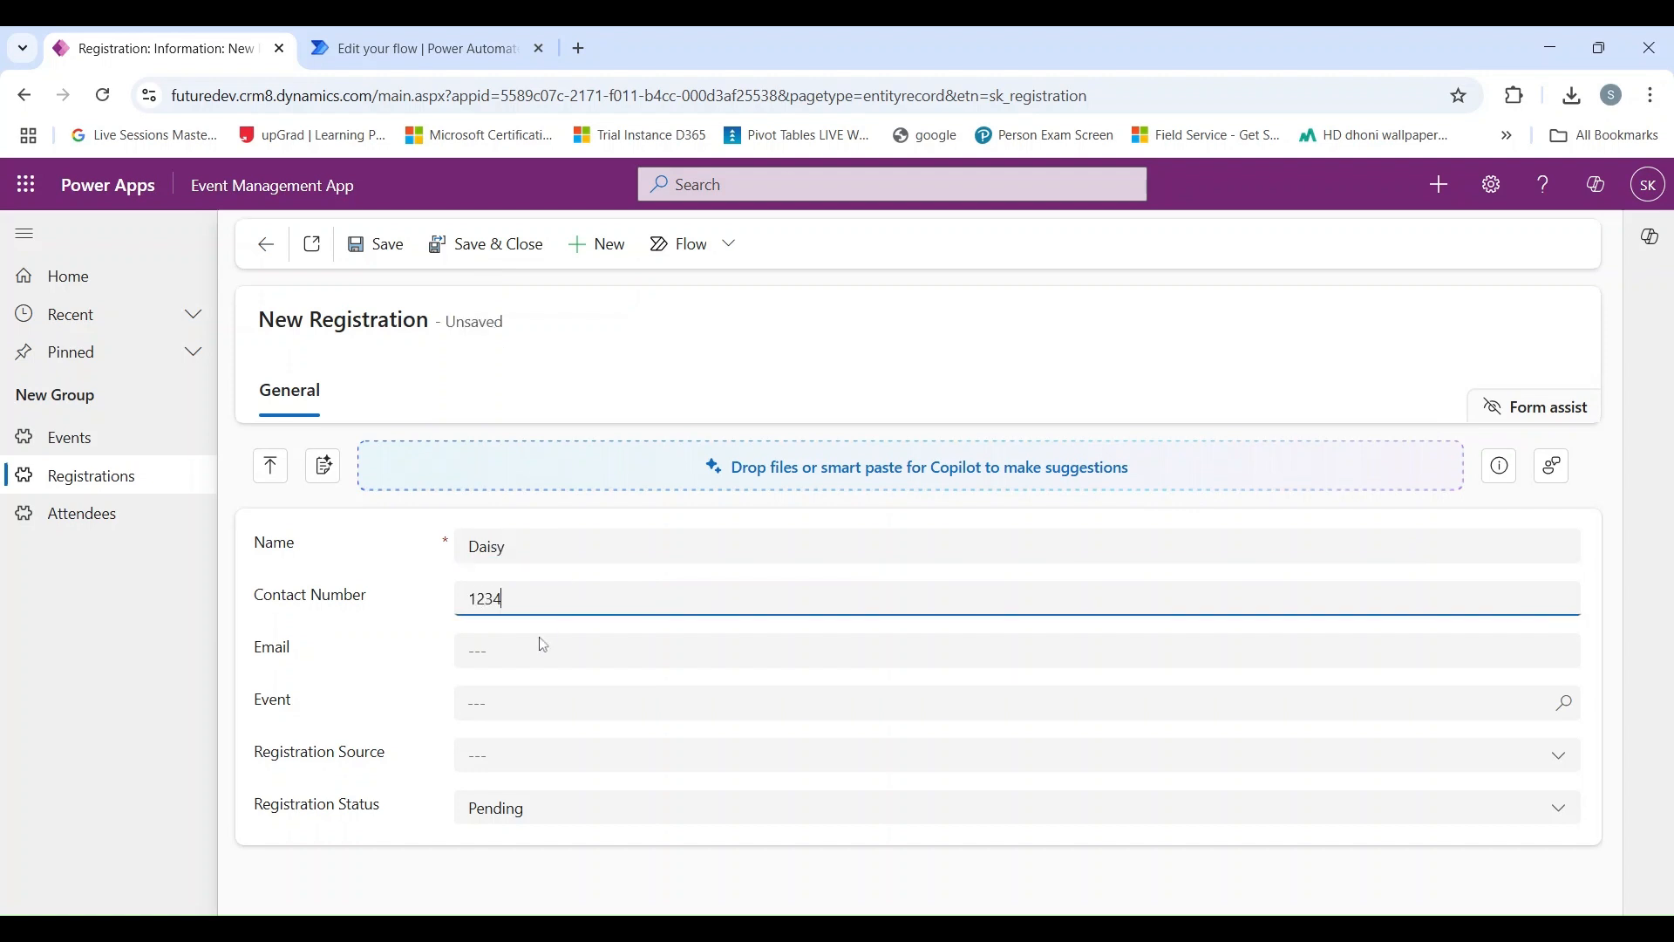
click(543, 646)
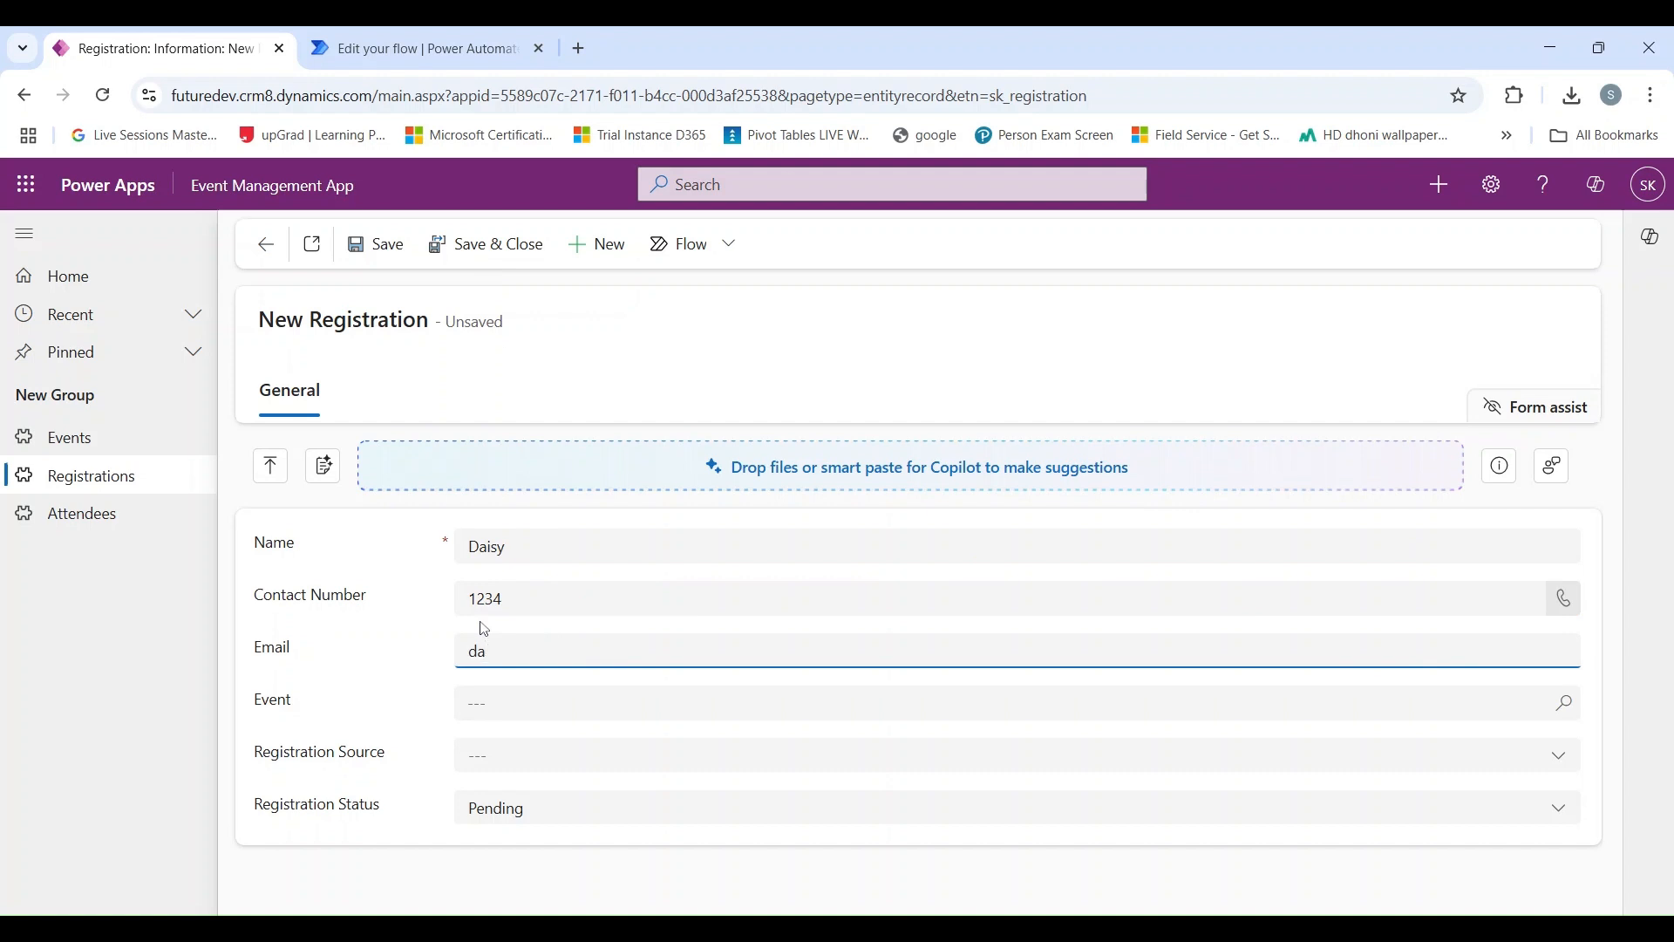
Set the new registration's Event to Azure and Registration Source to Online, and save and close the record.
click(546, 700)
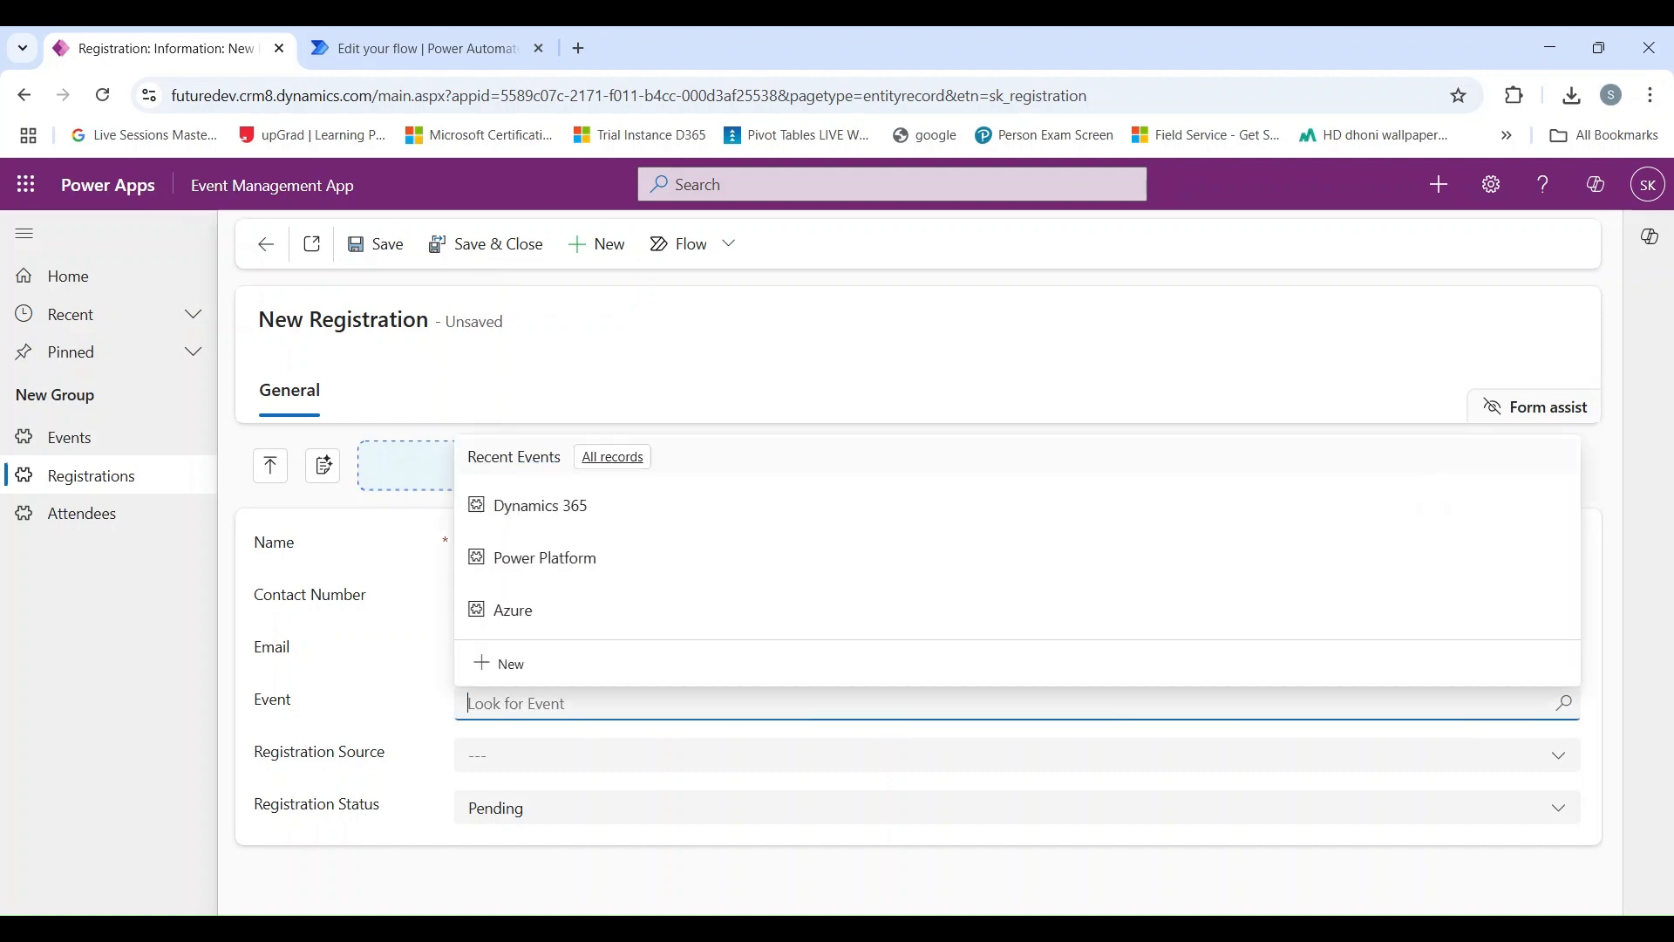
click(905, 628)
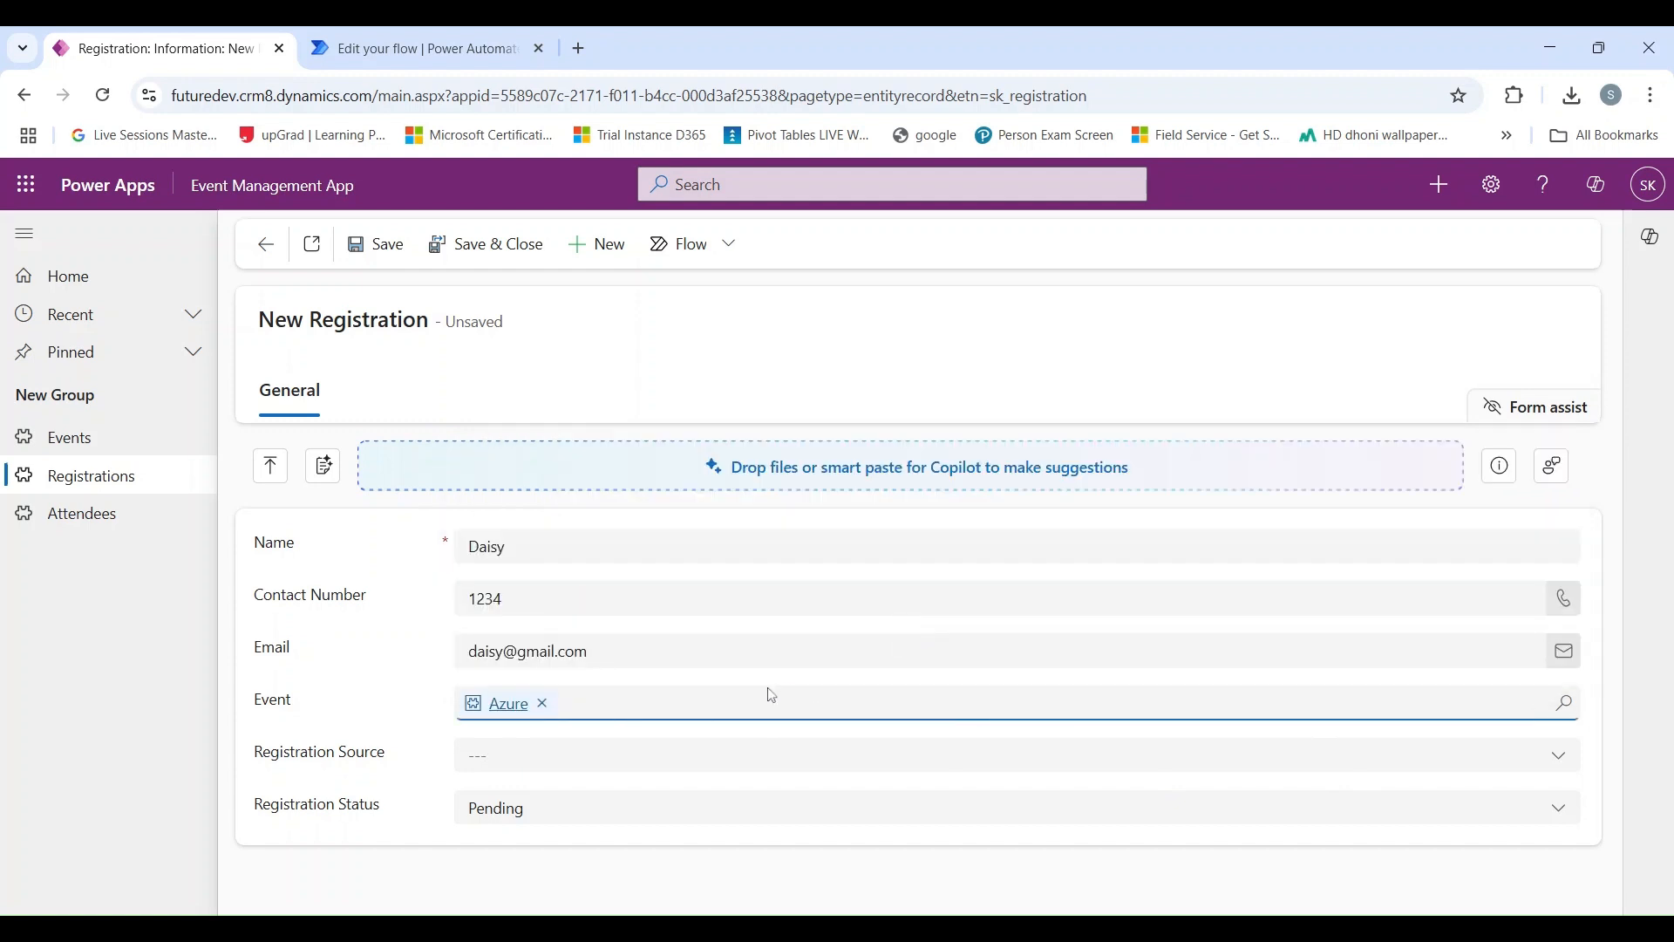
click(707, 769)
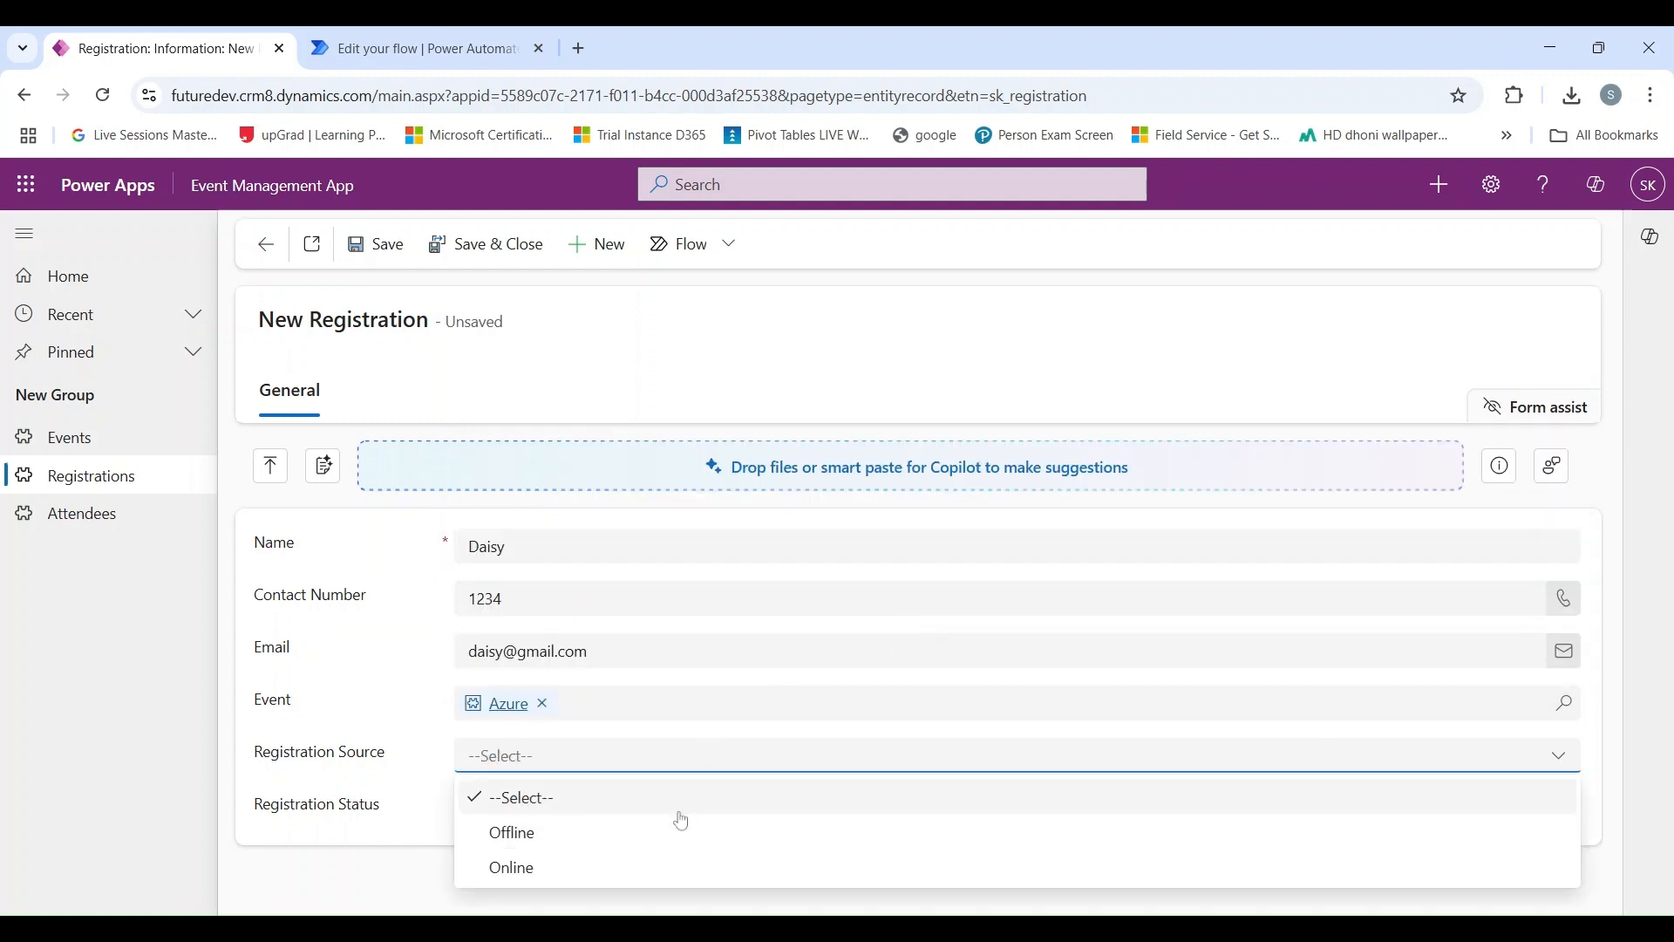
click(582, 866)
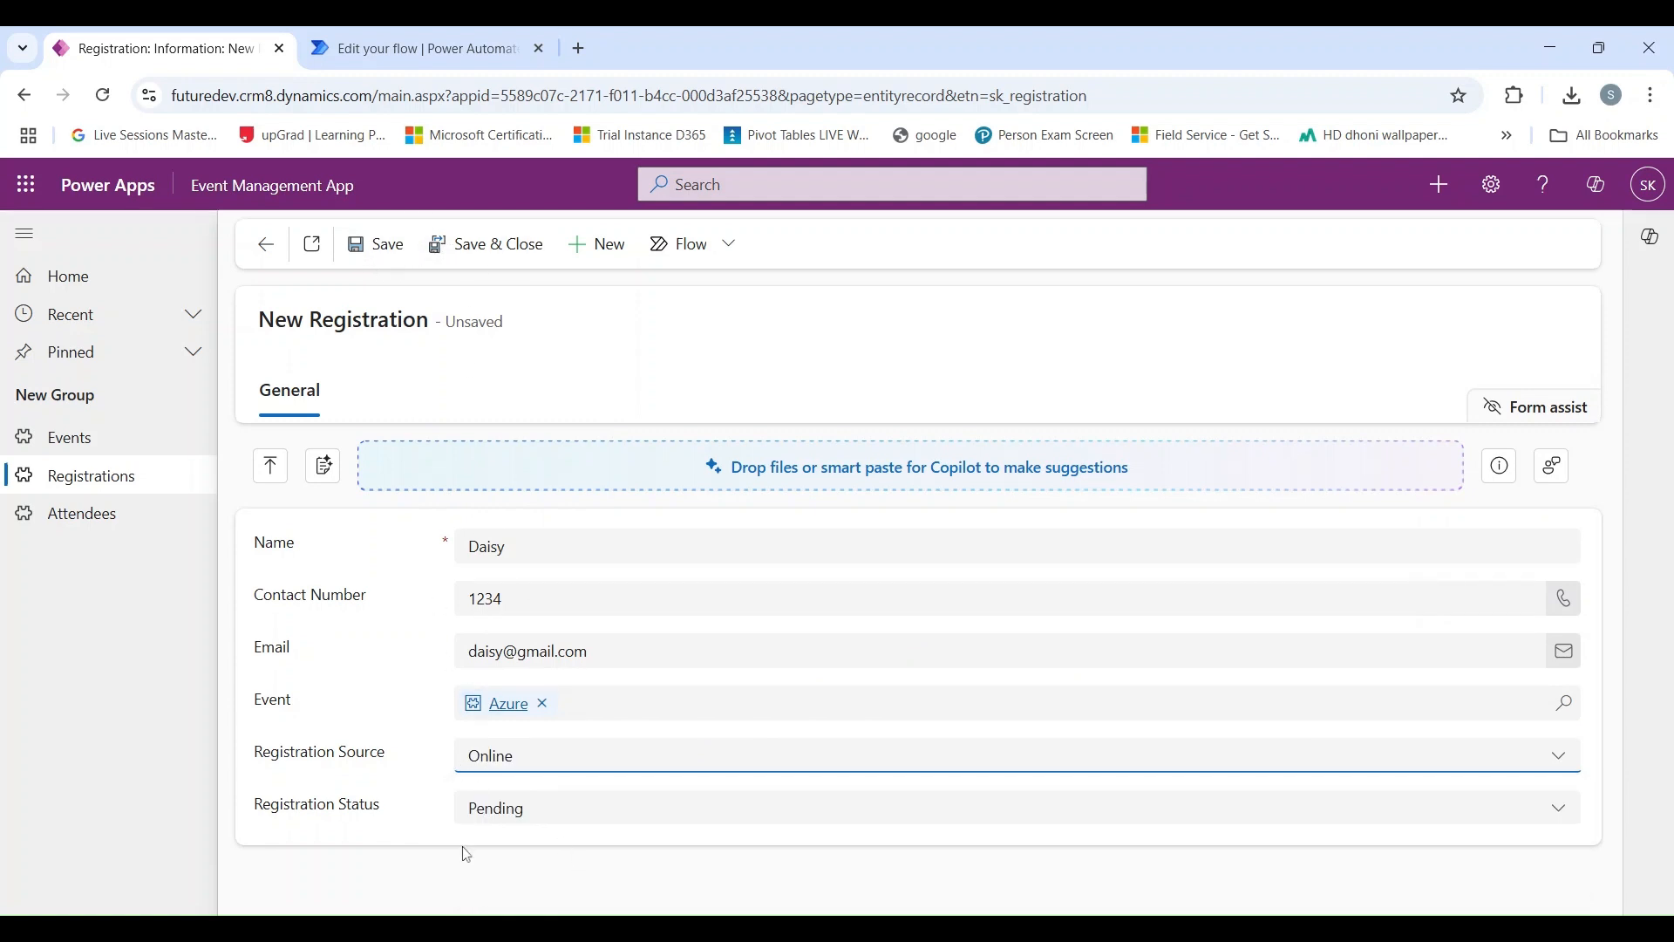
click(485, 253)
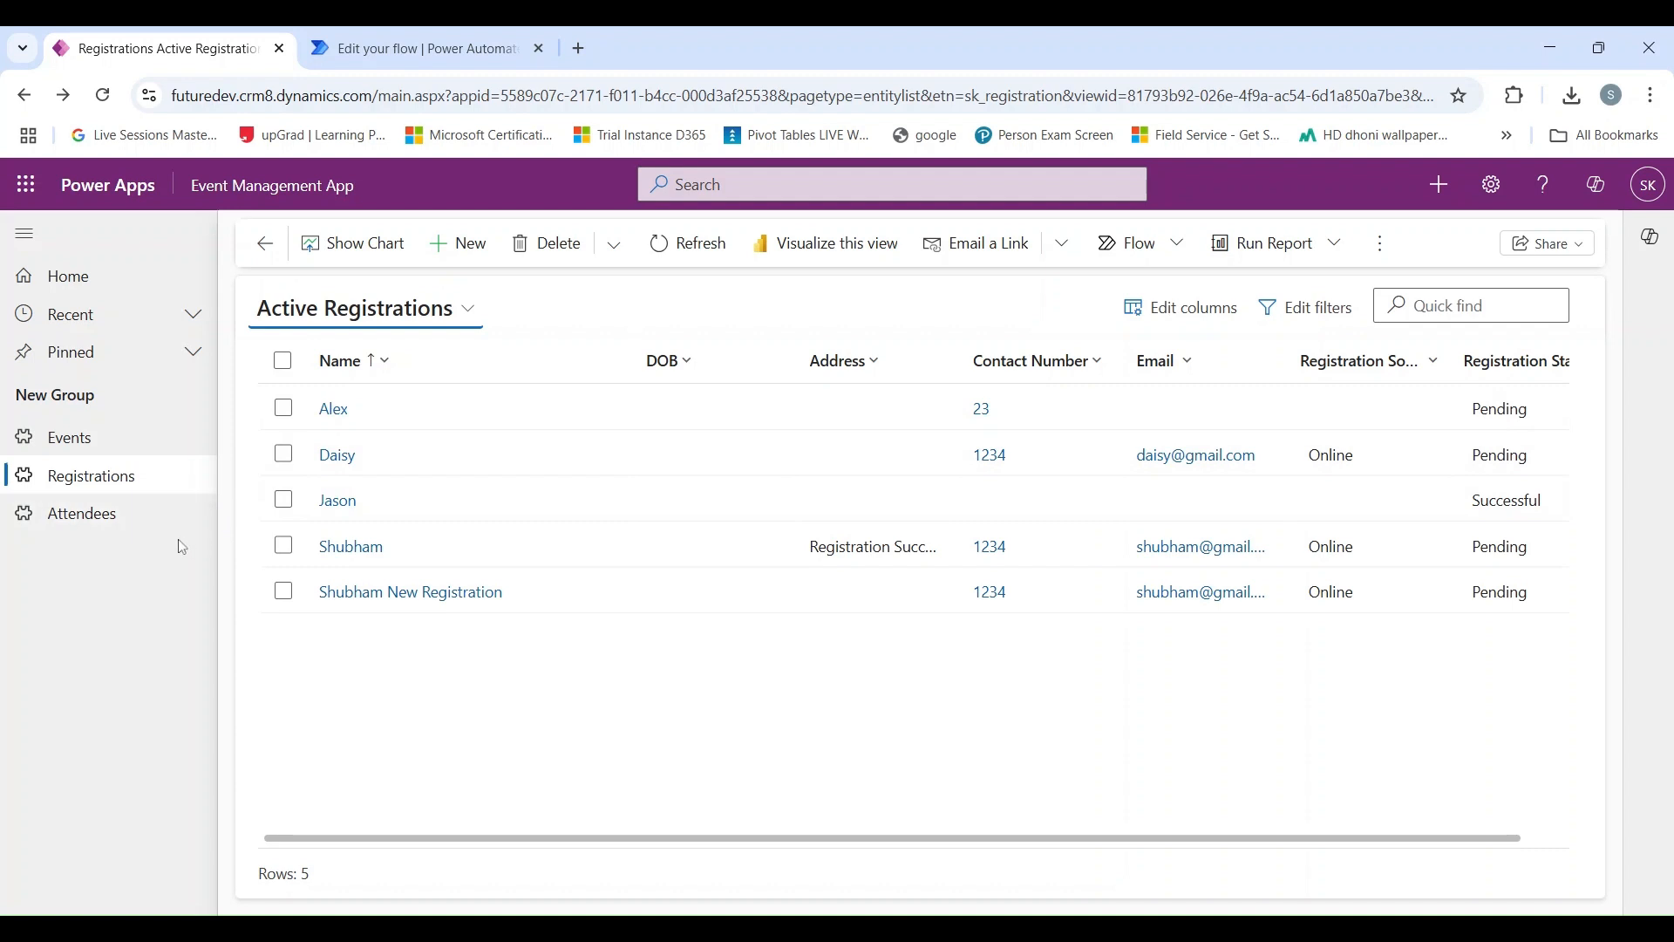
Check the Event on the newly created attendee record and the Registration Status on the matching registration record.
click(138, 517)
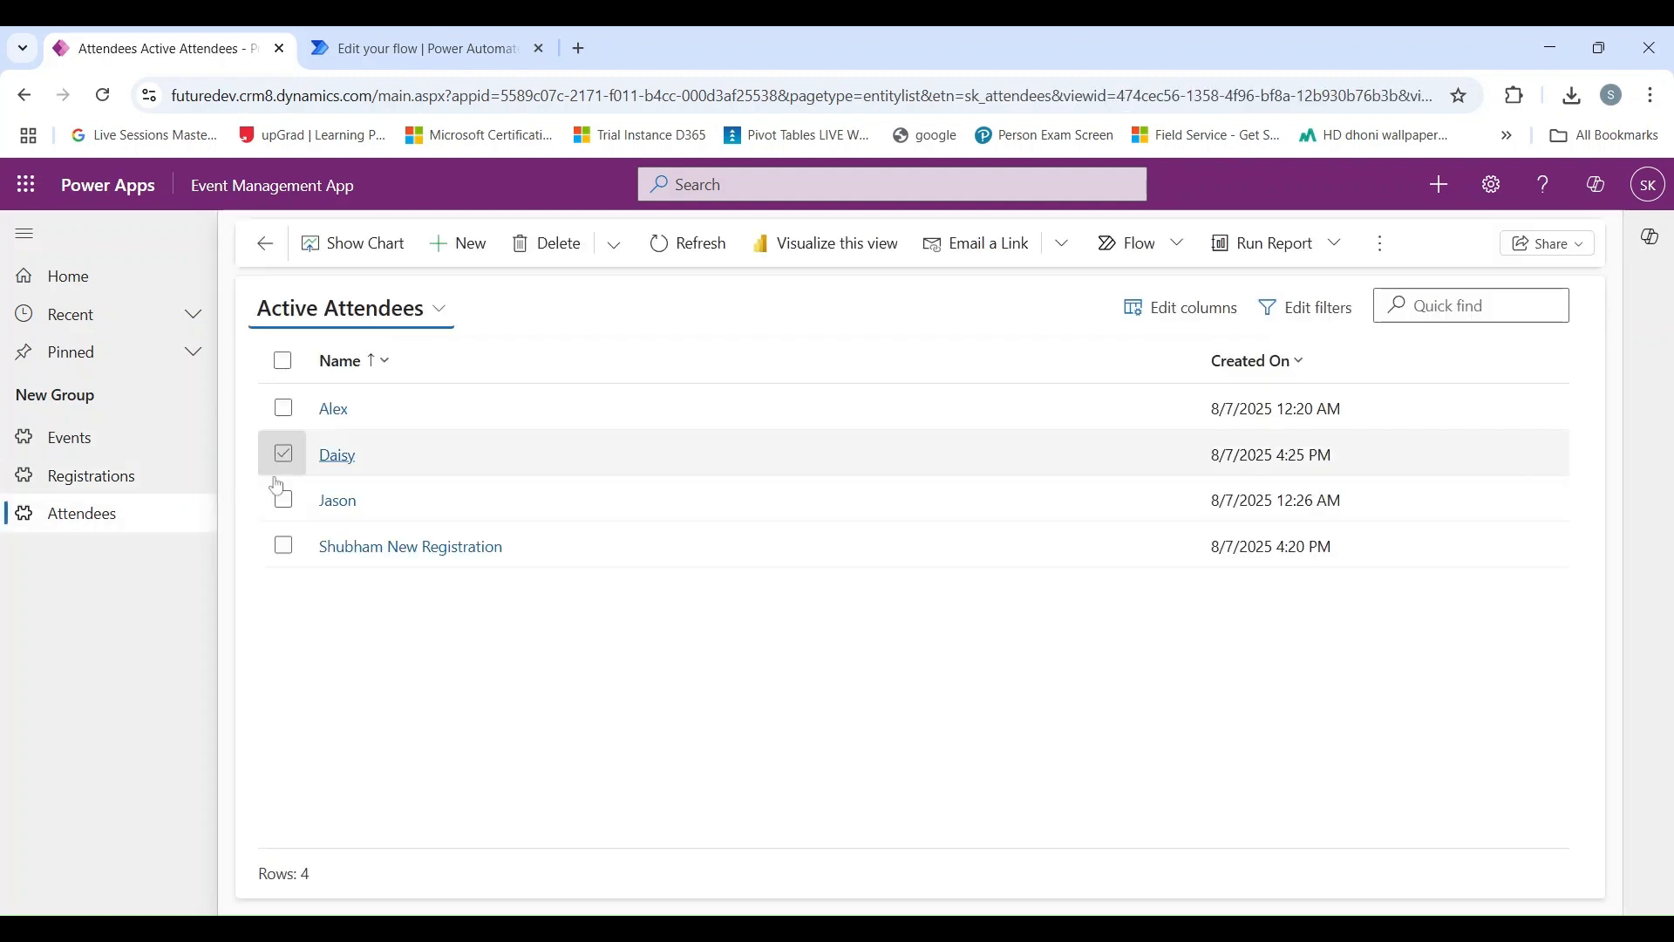
double_click(513, 454)
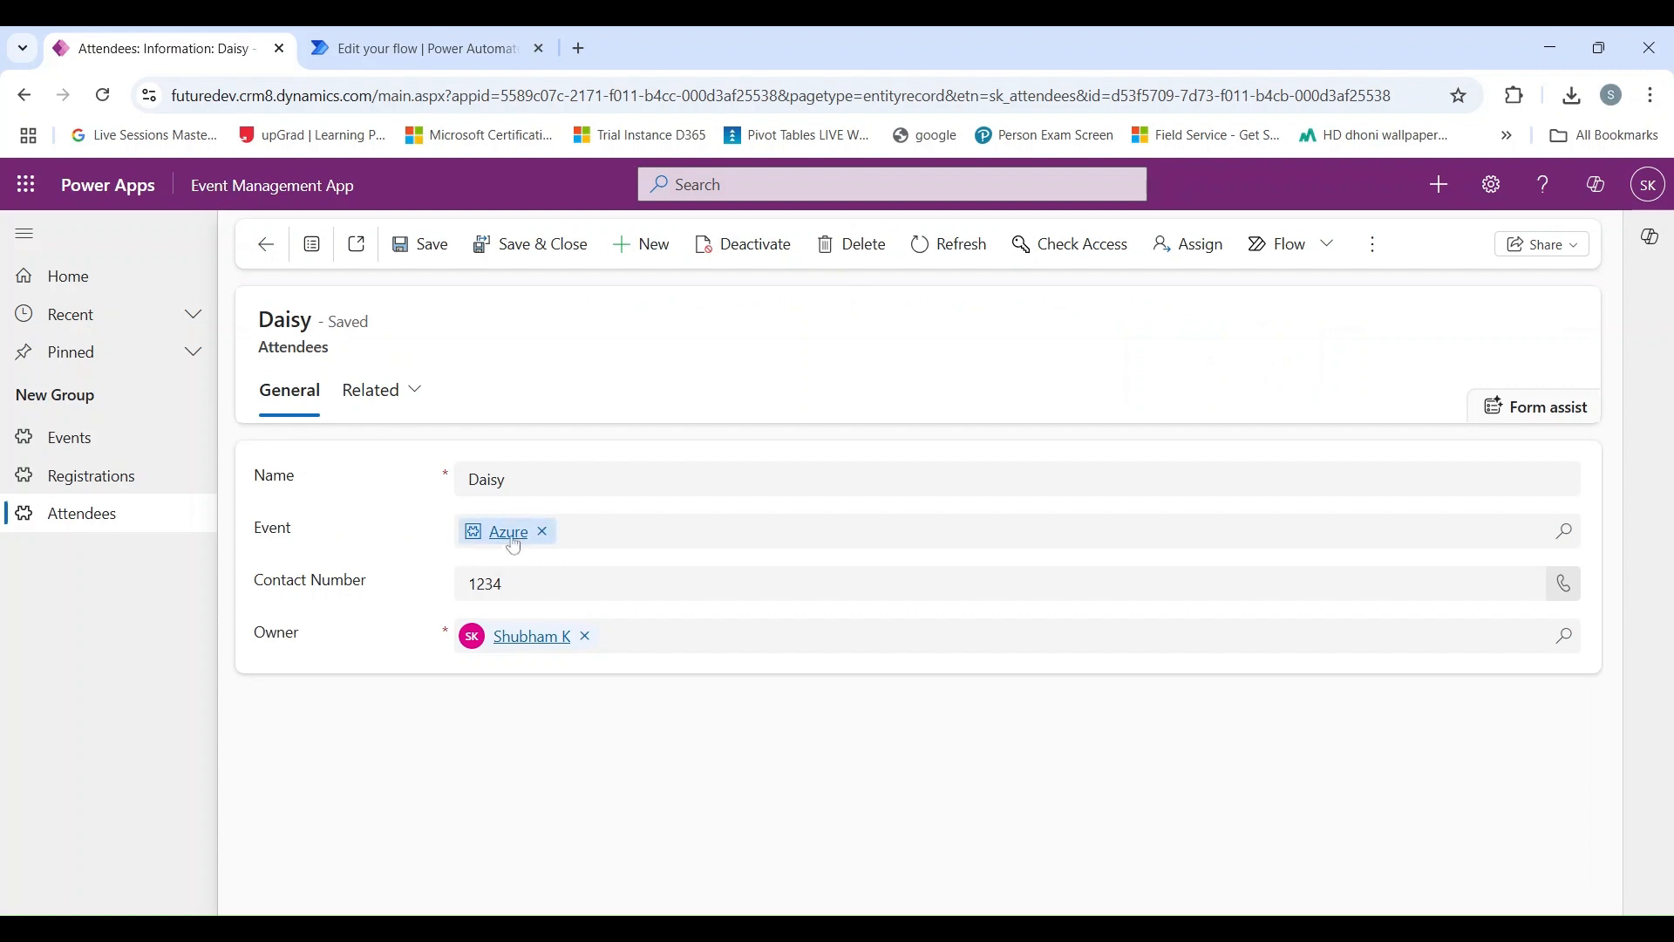
click(117, 487)
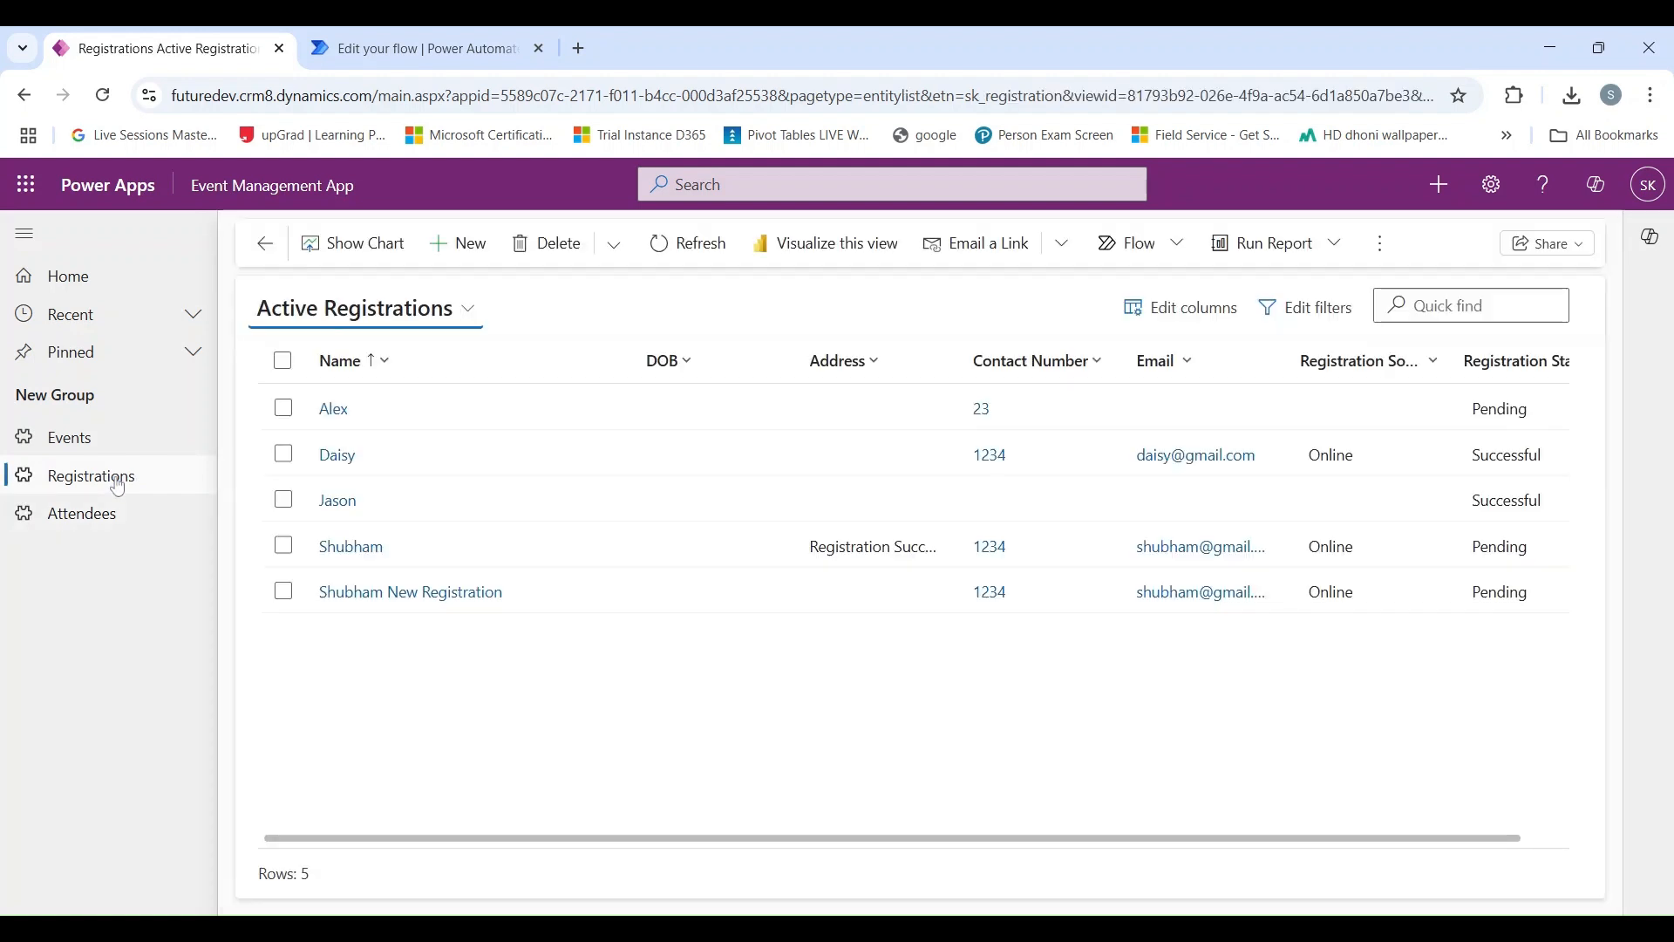
double_click(463, 472)
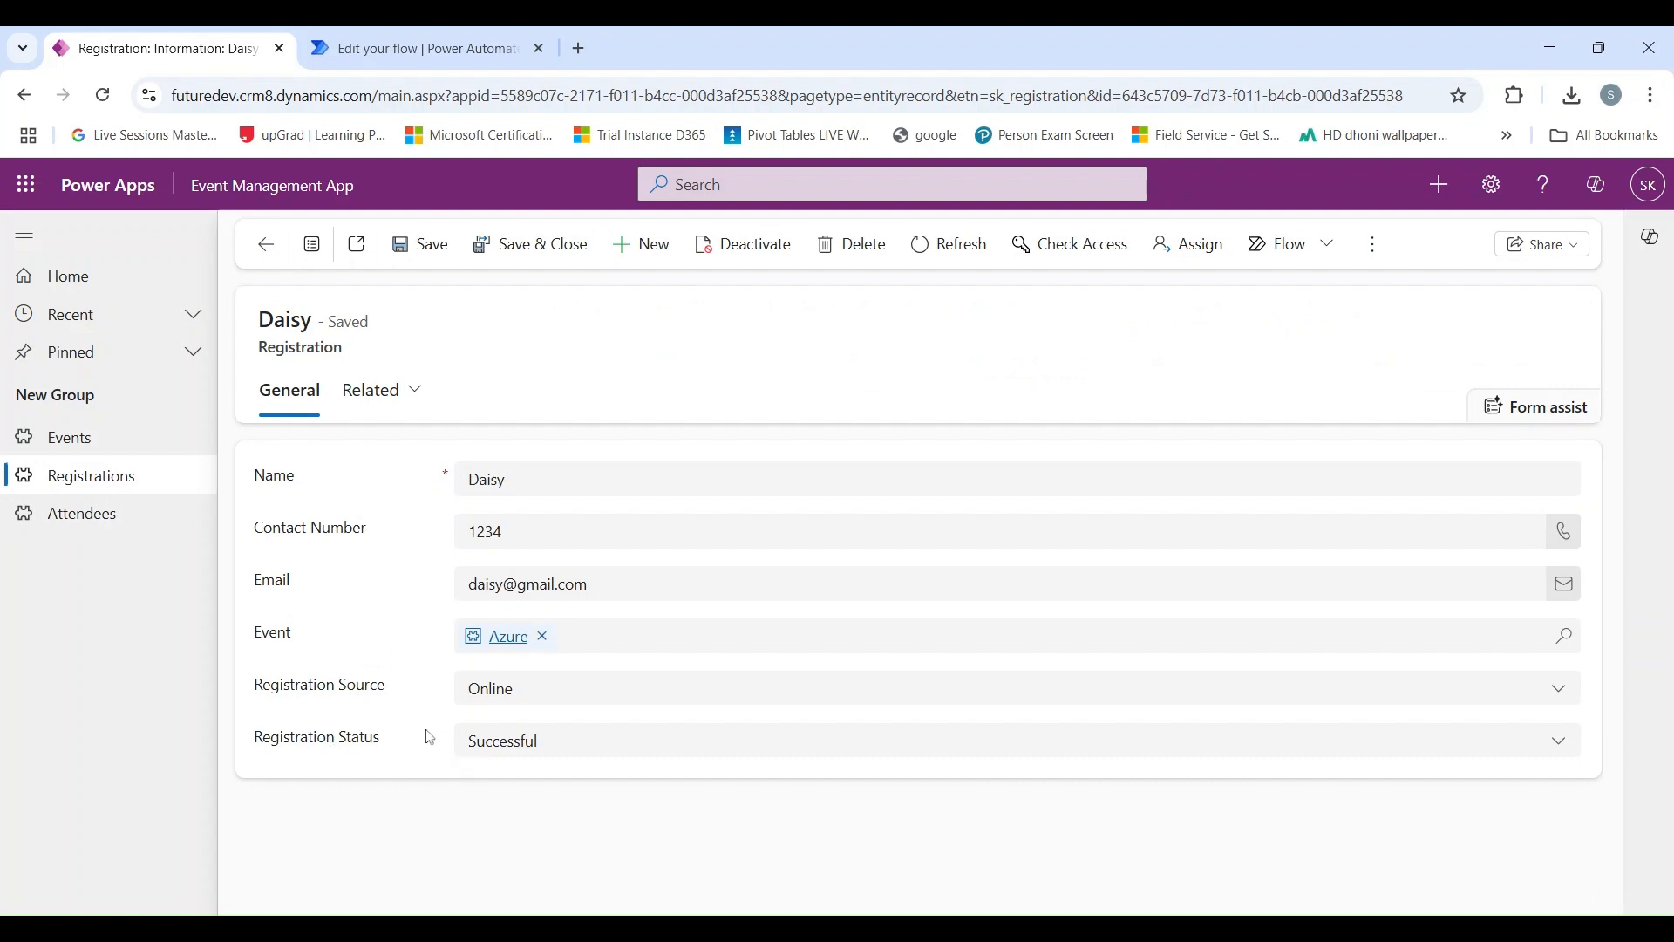
Switch to Power Automate and examine each action's result in the latest run of the Create Attendee after Registration flow.
click(377, 53)
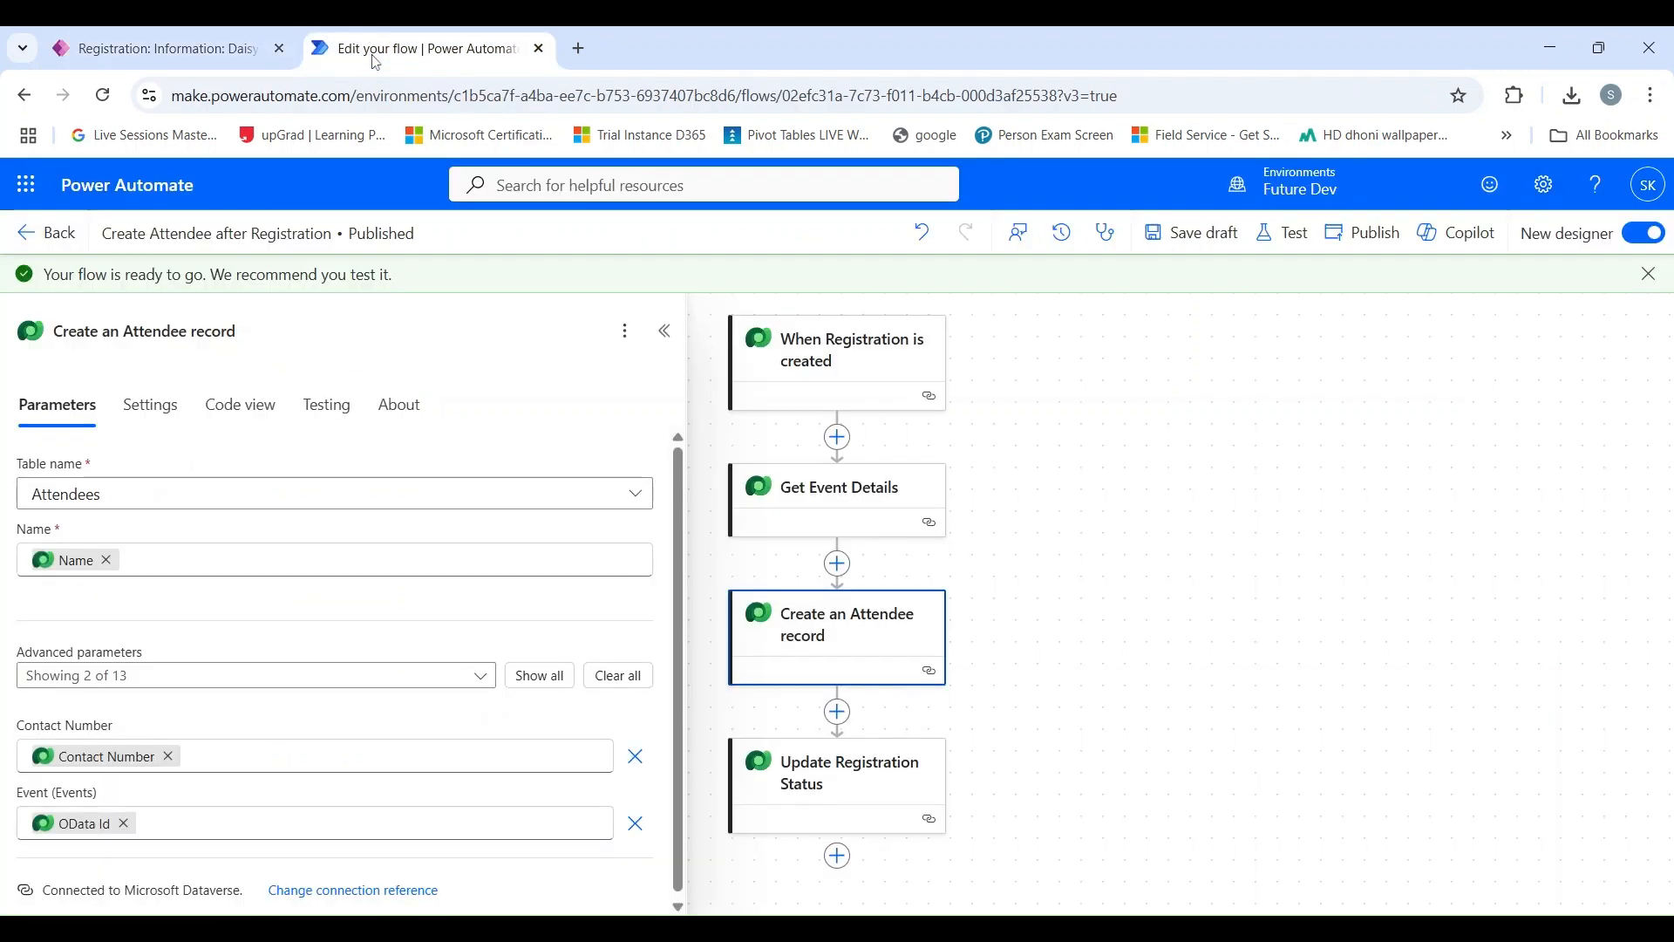
click(45, 231)
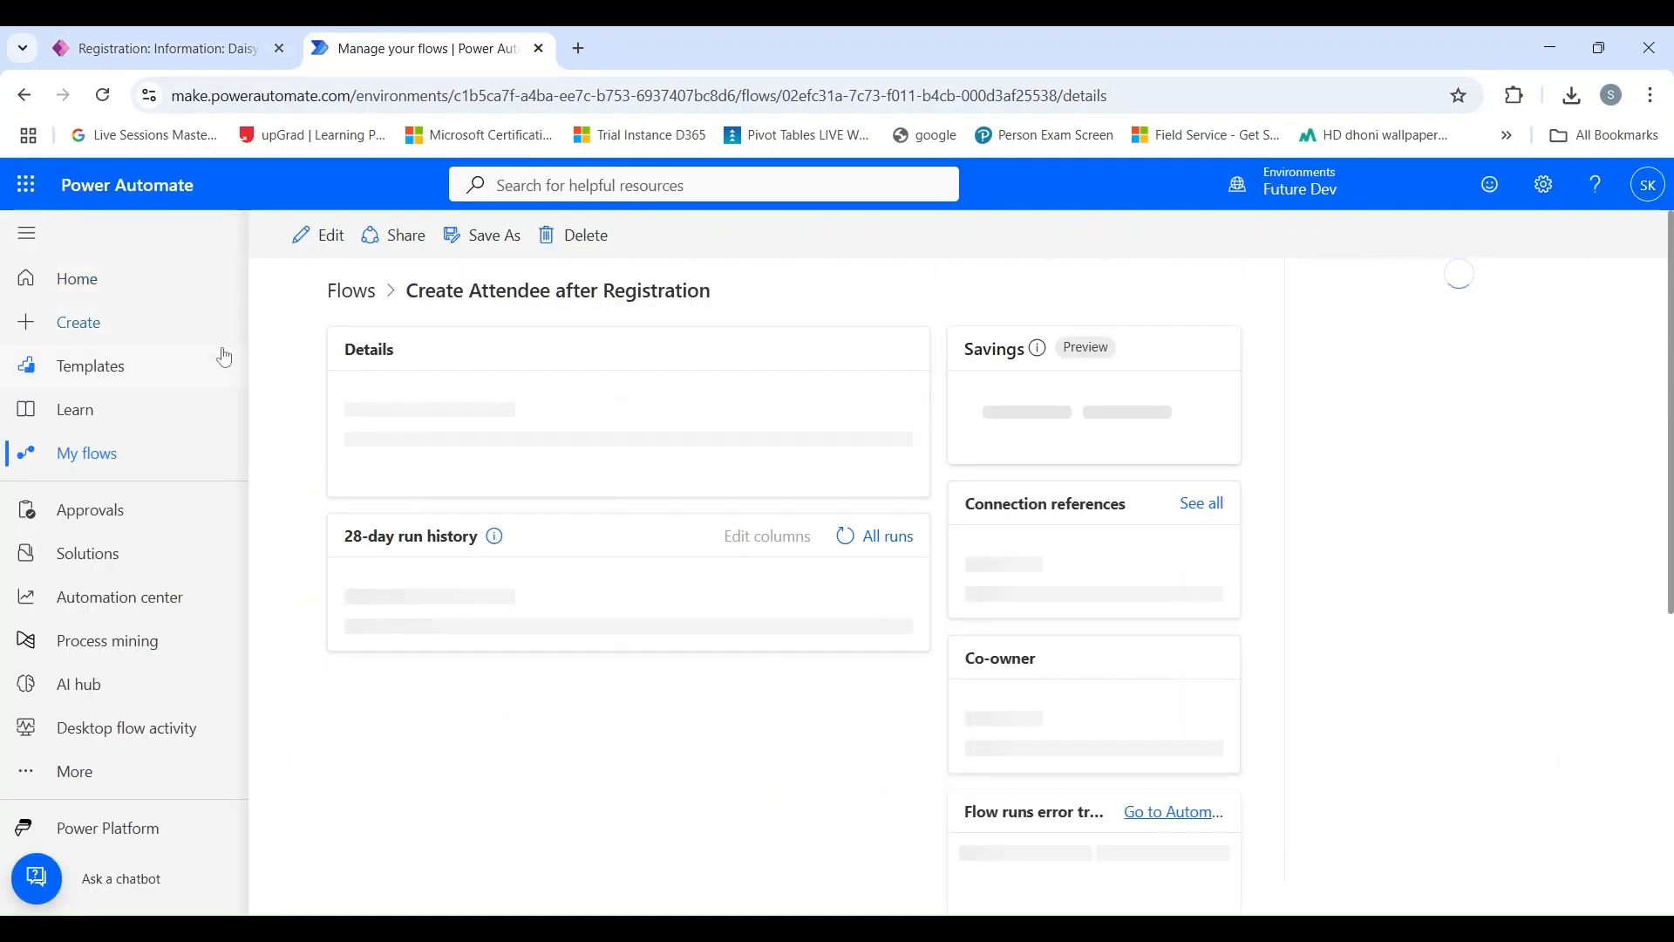
scroll(492, 443, down, 3)
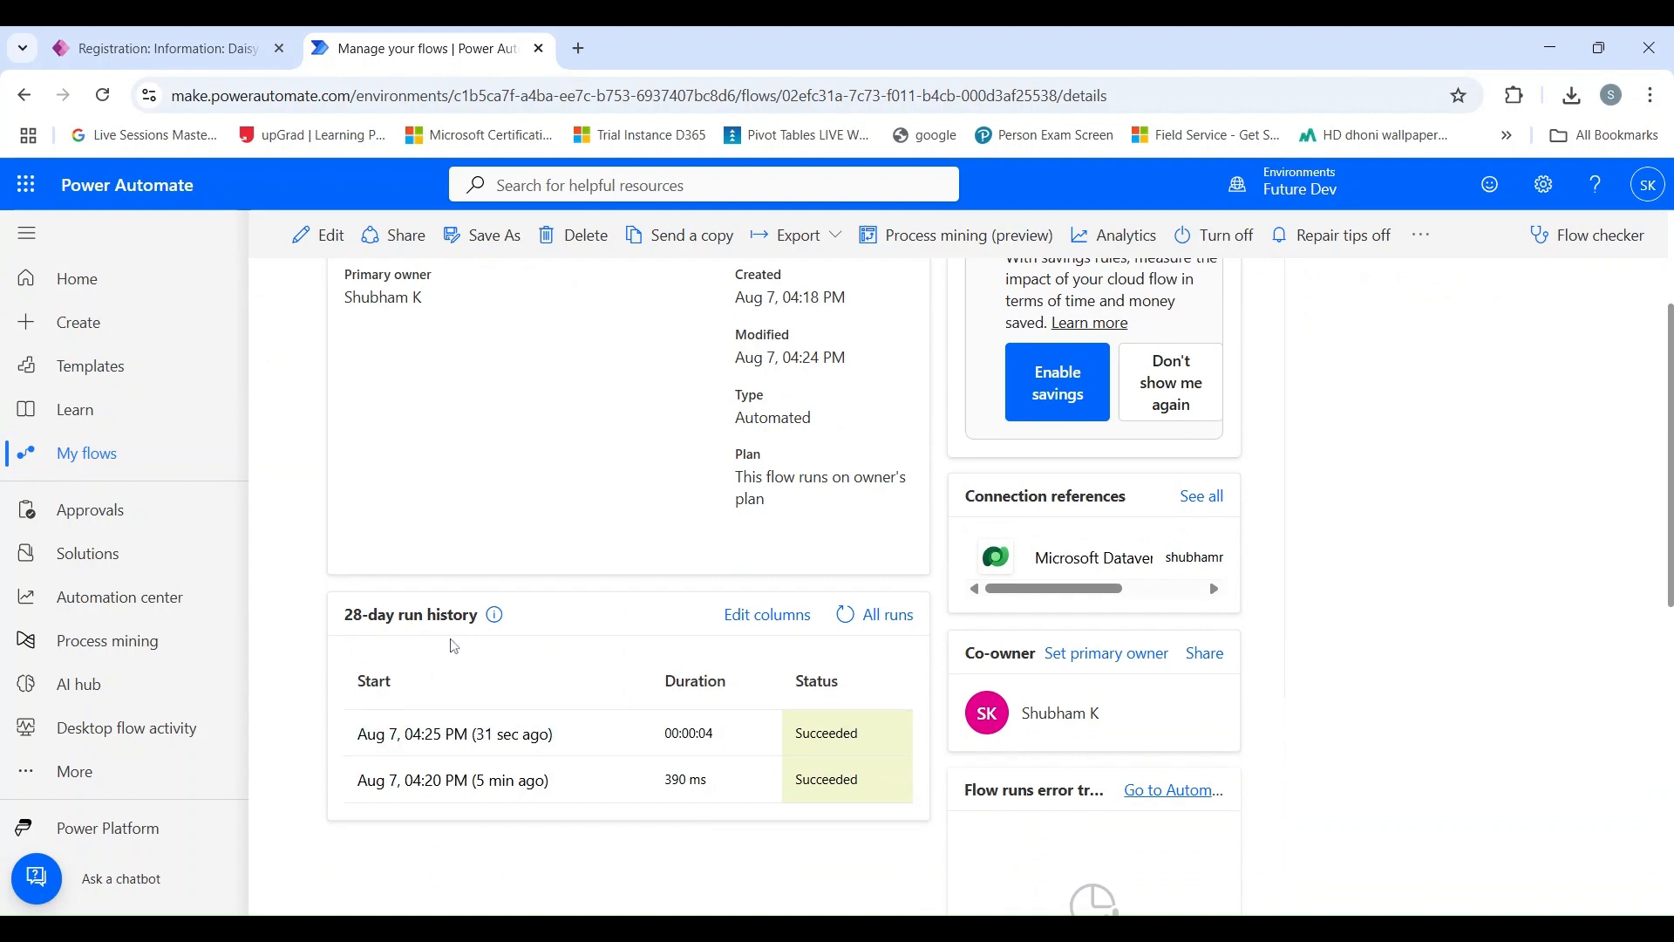
click(463, 735)
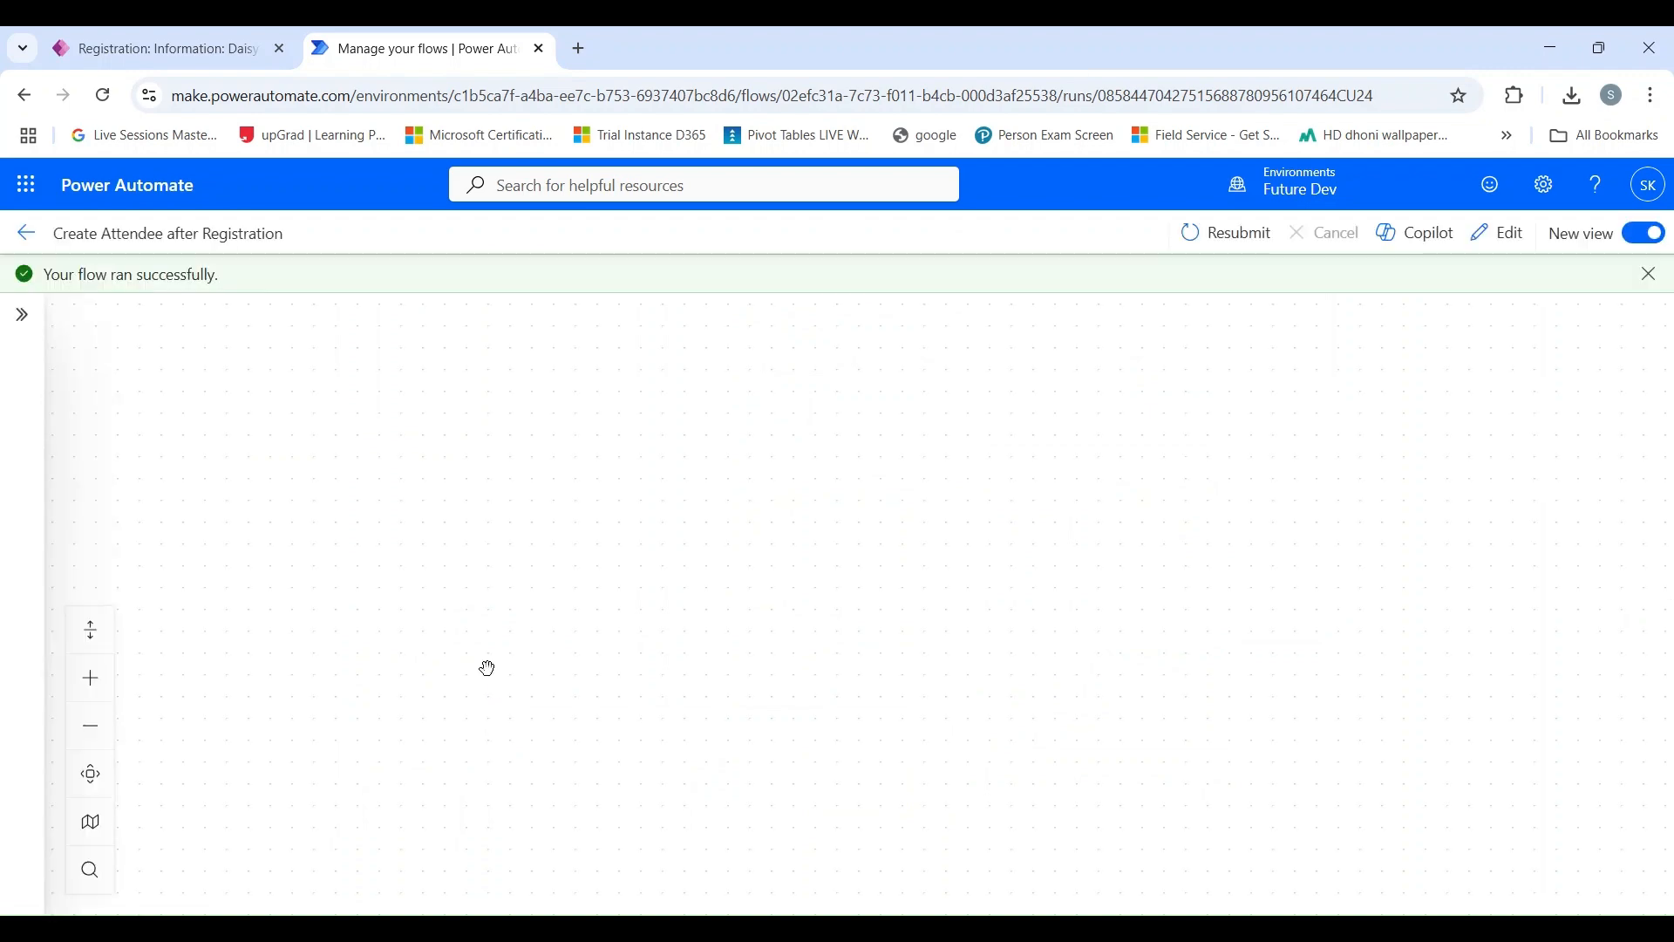
scroll(795, 425, down, 2)
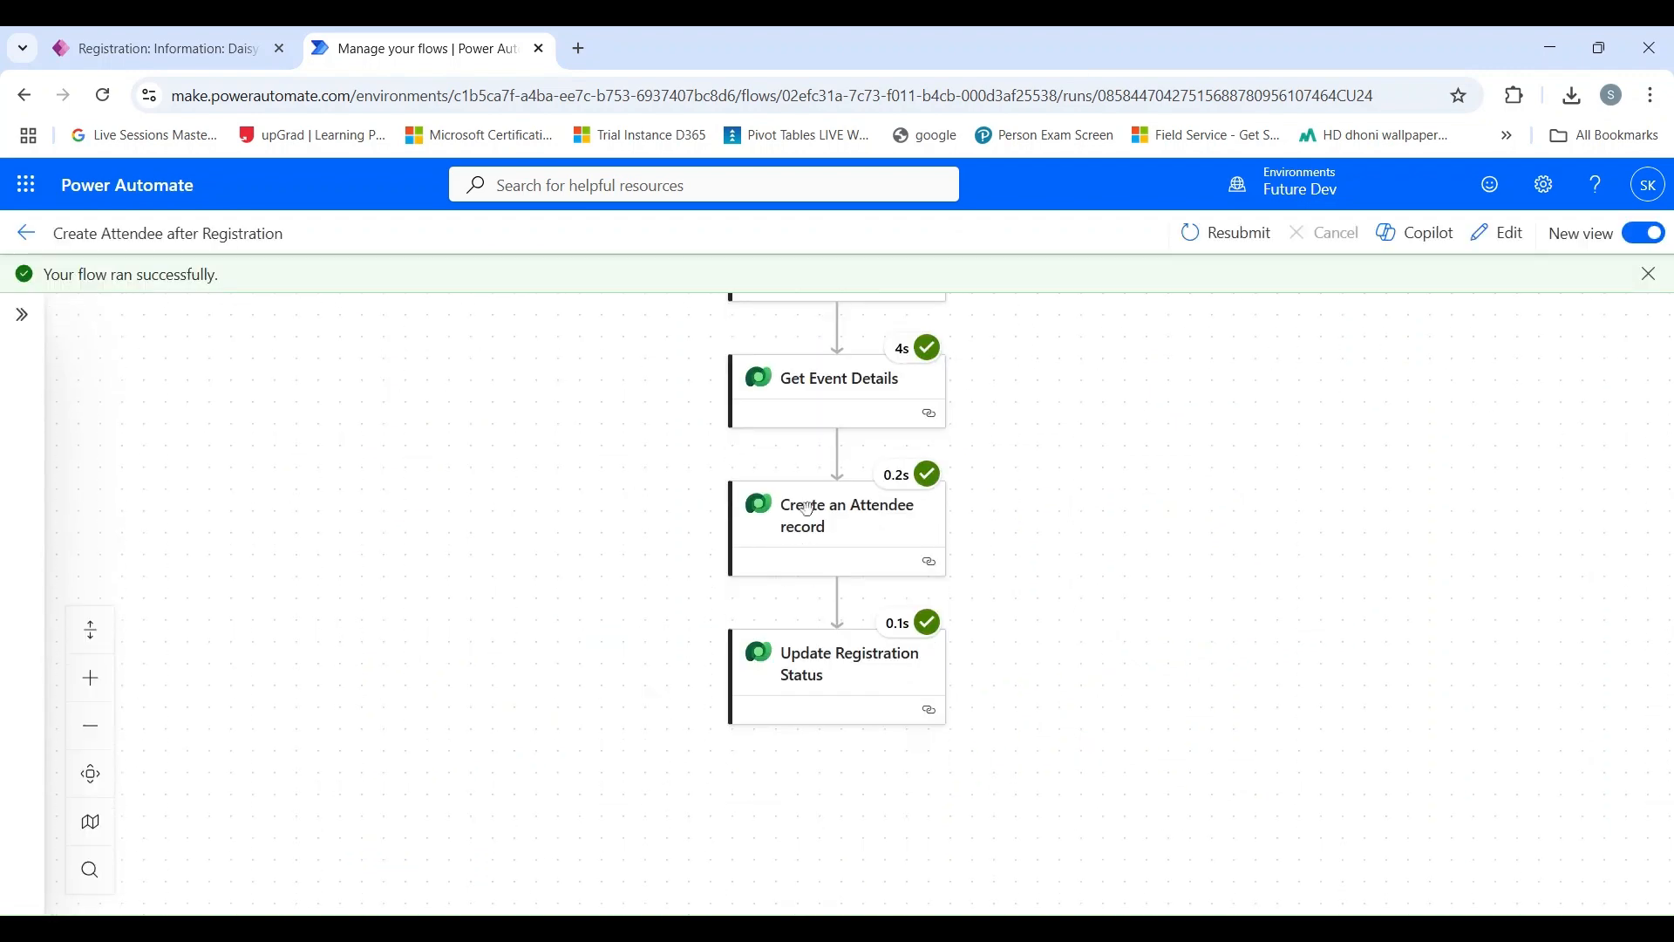
scroll(810, 536, up, 2)
scroll(811, 544, down, 3)
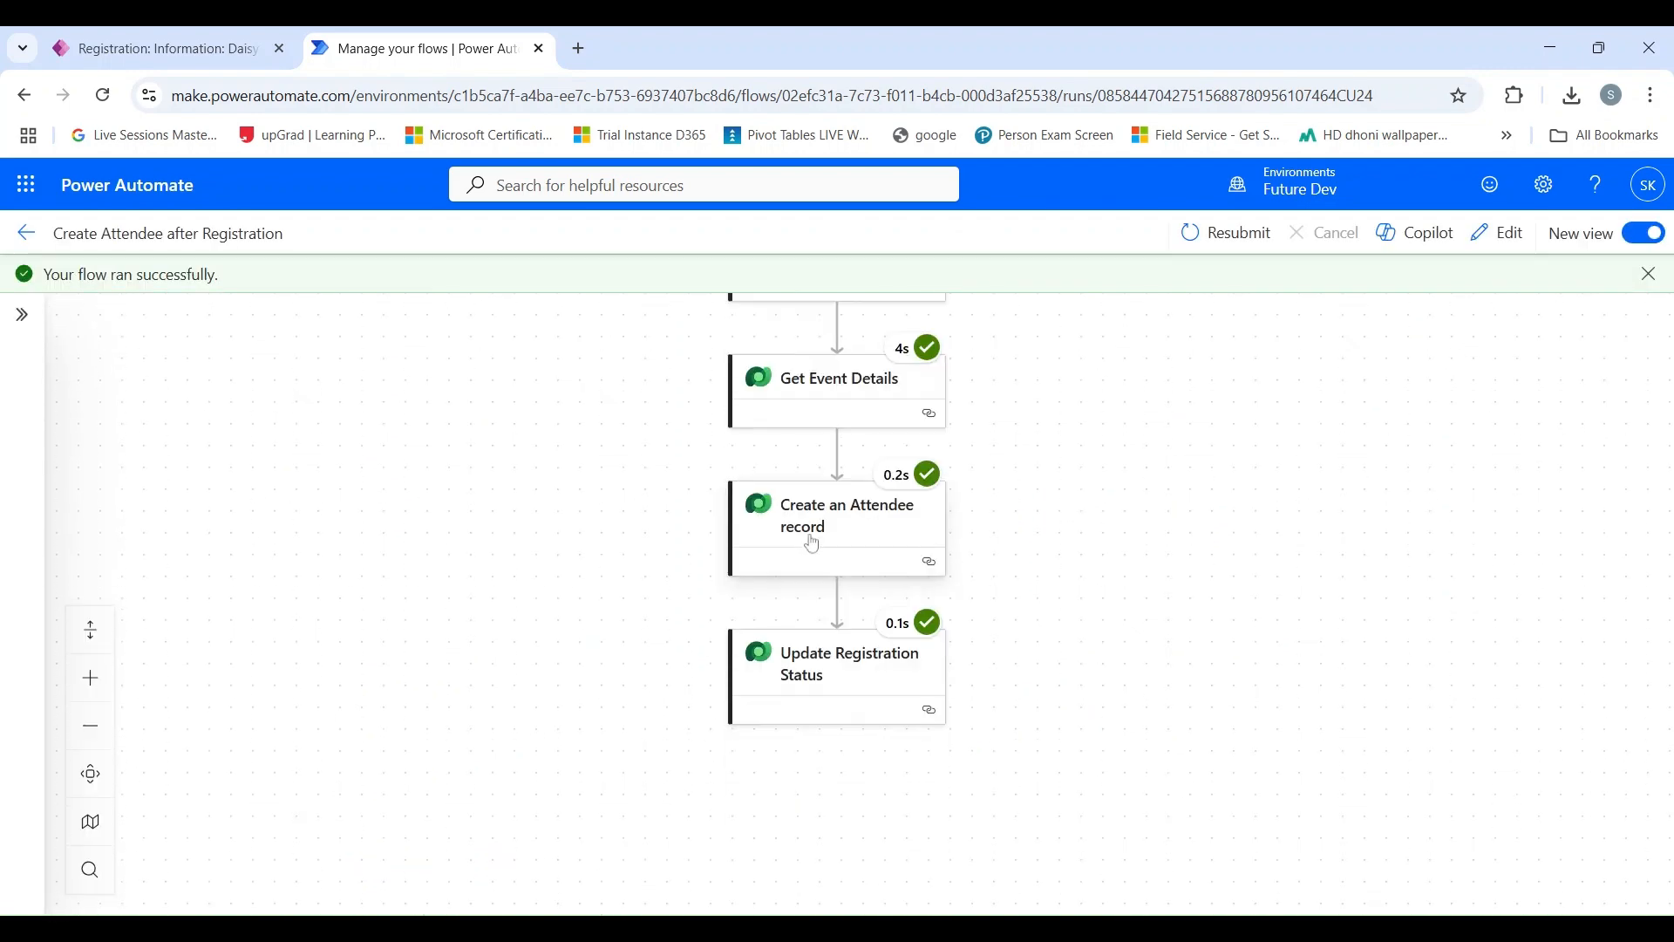
scroll(812, 544, up, 5)
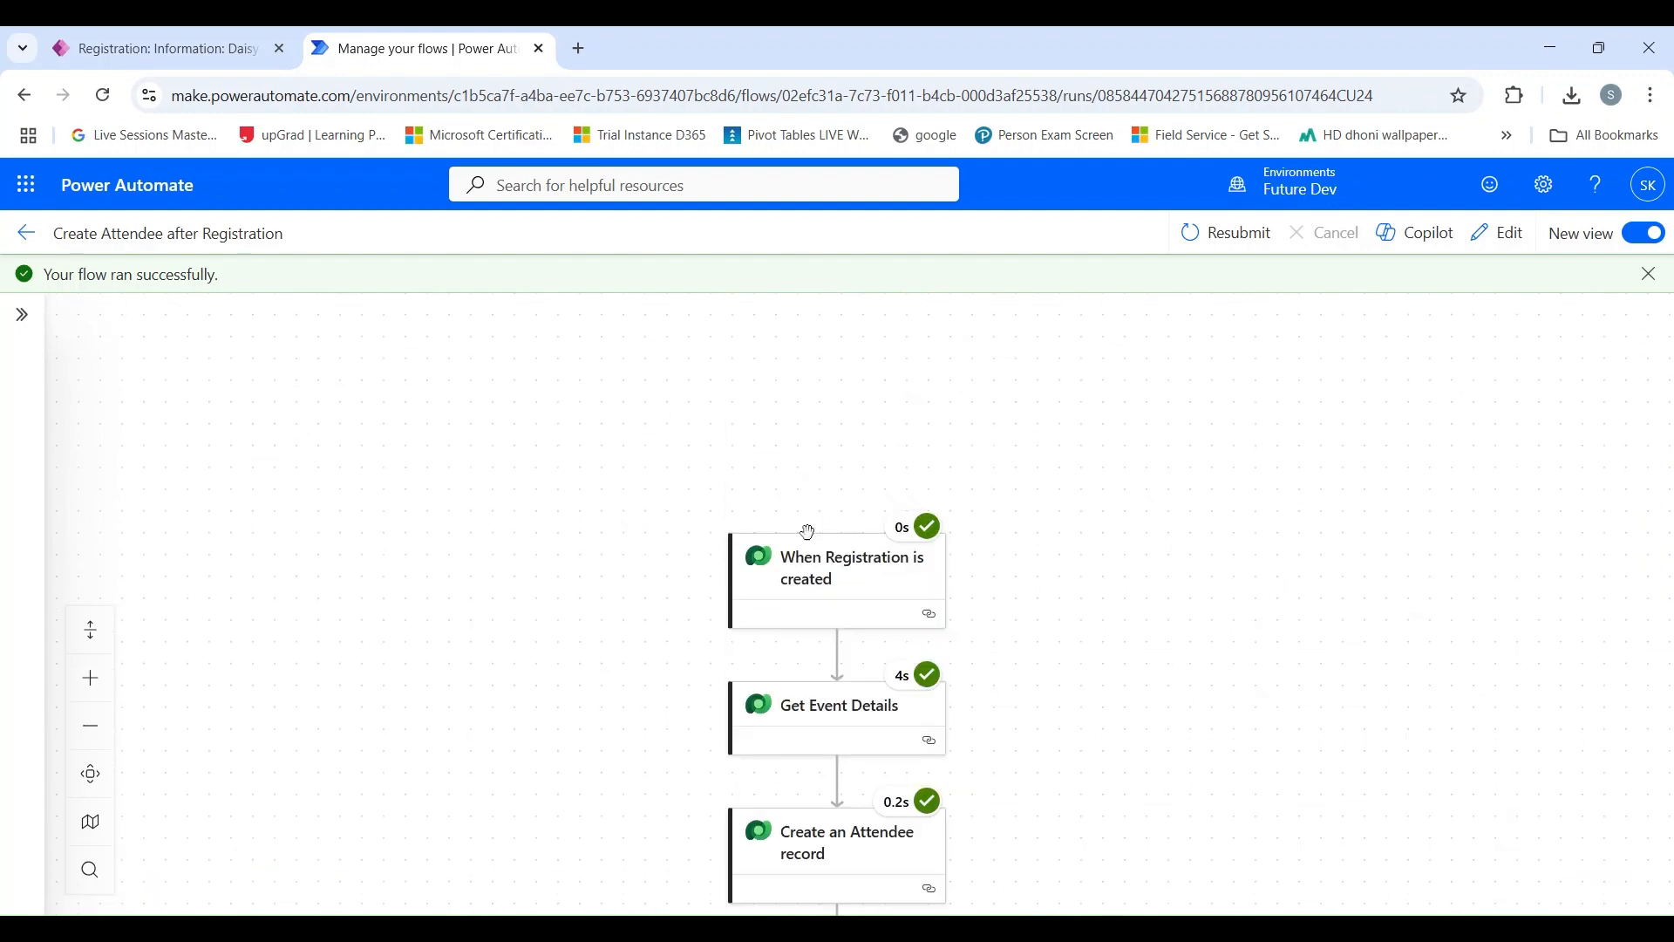
scroll(812, 543, down, 2)
scroll(810, 541, down, 2)
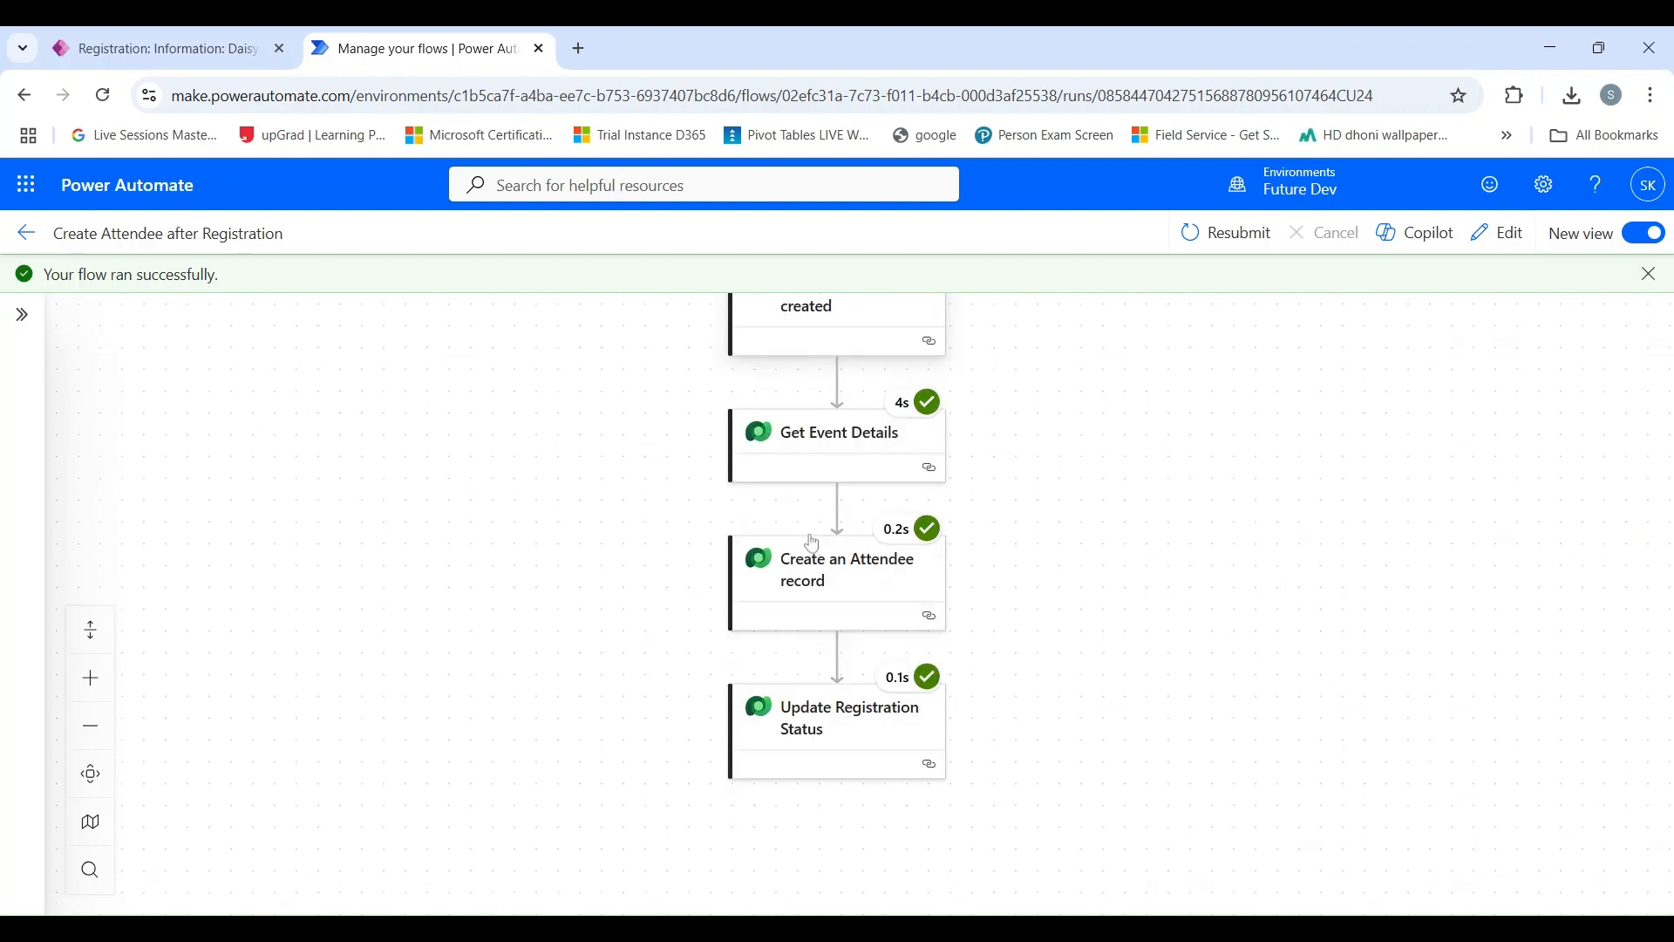
scroll(810, 541, up, 3)
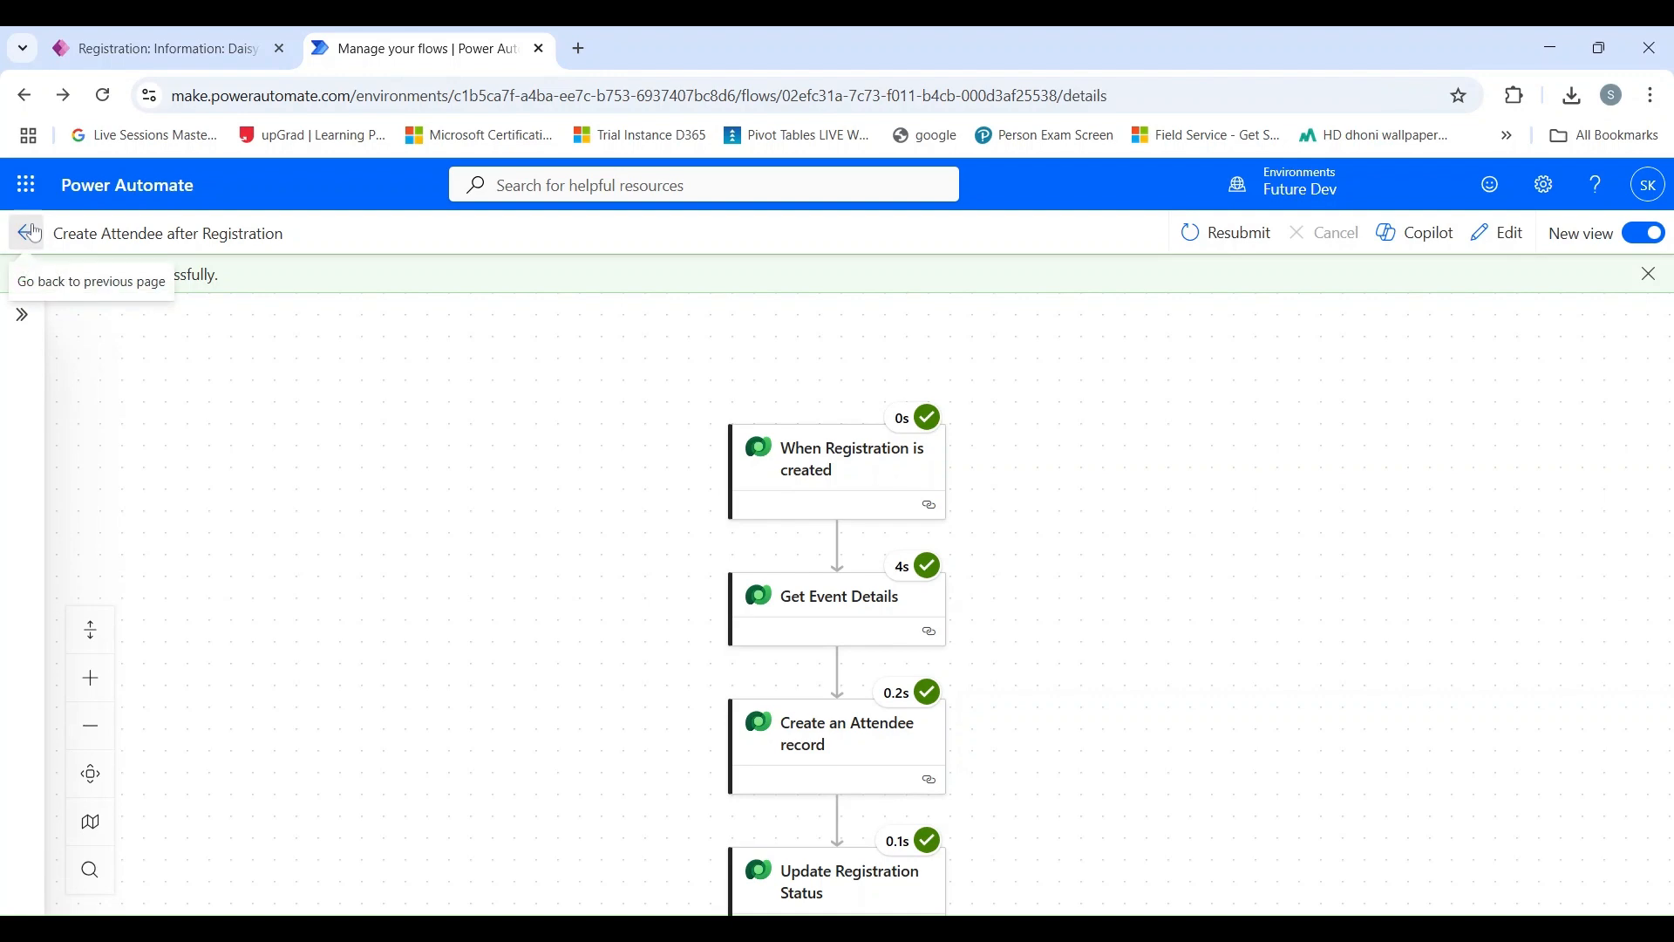
Leave the flow run details and switch back to the new registration record in the Event Management App.
click(28, 232)
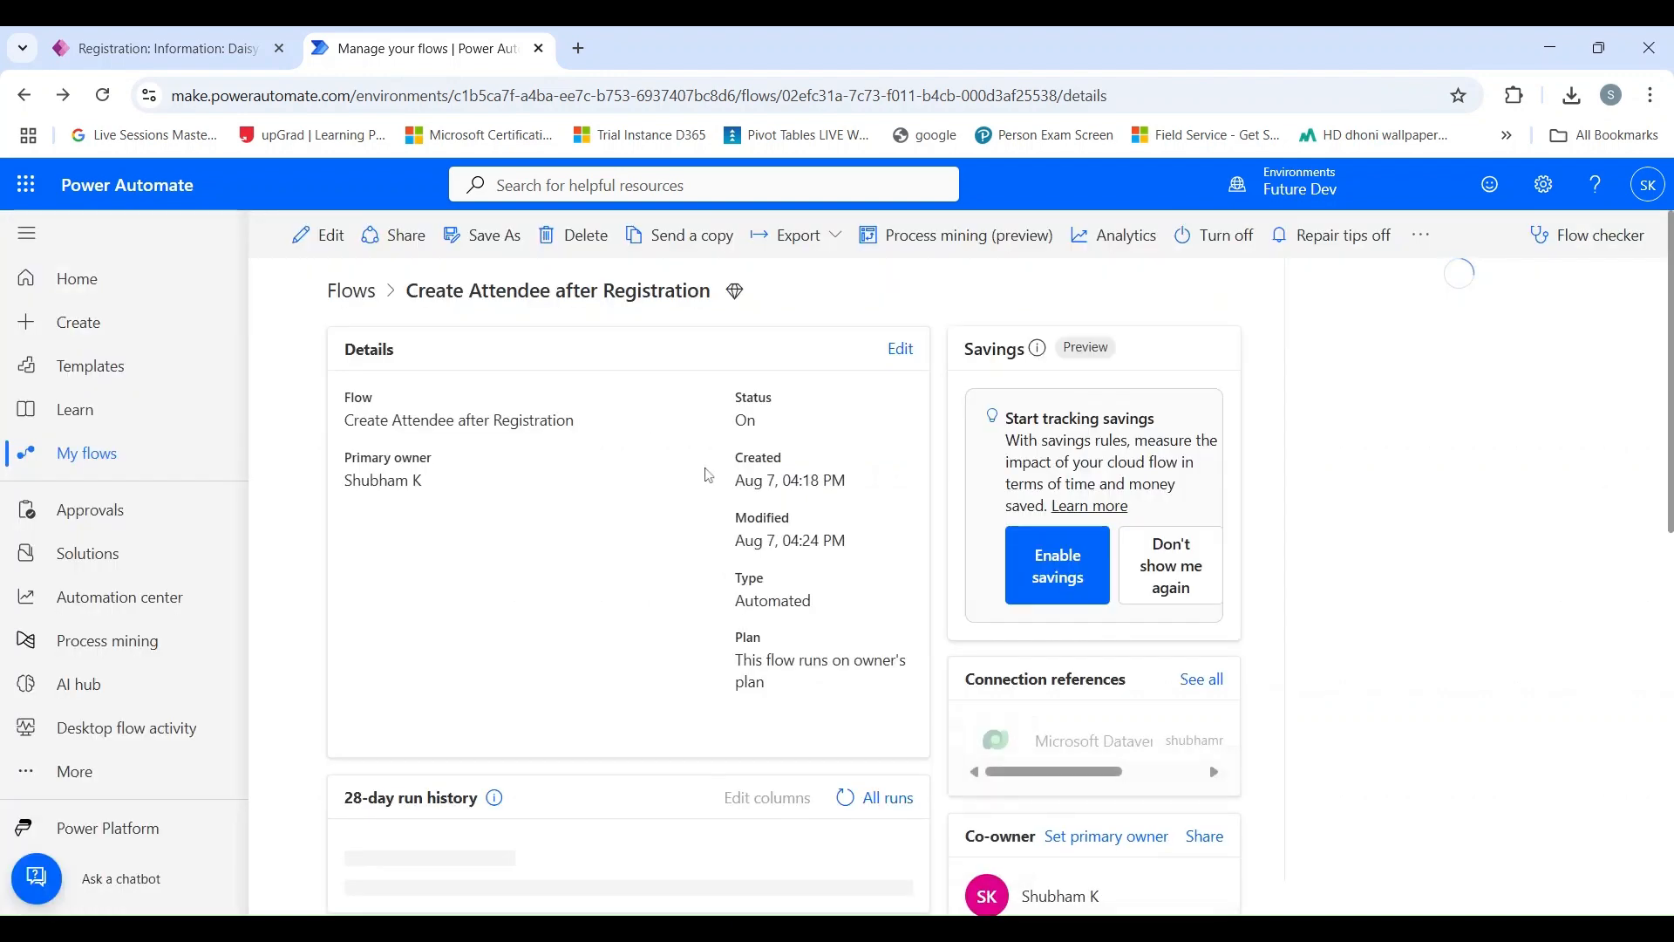
click(179, 53)
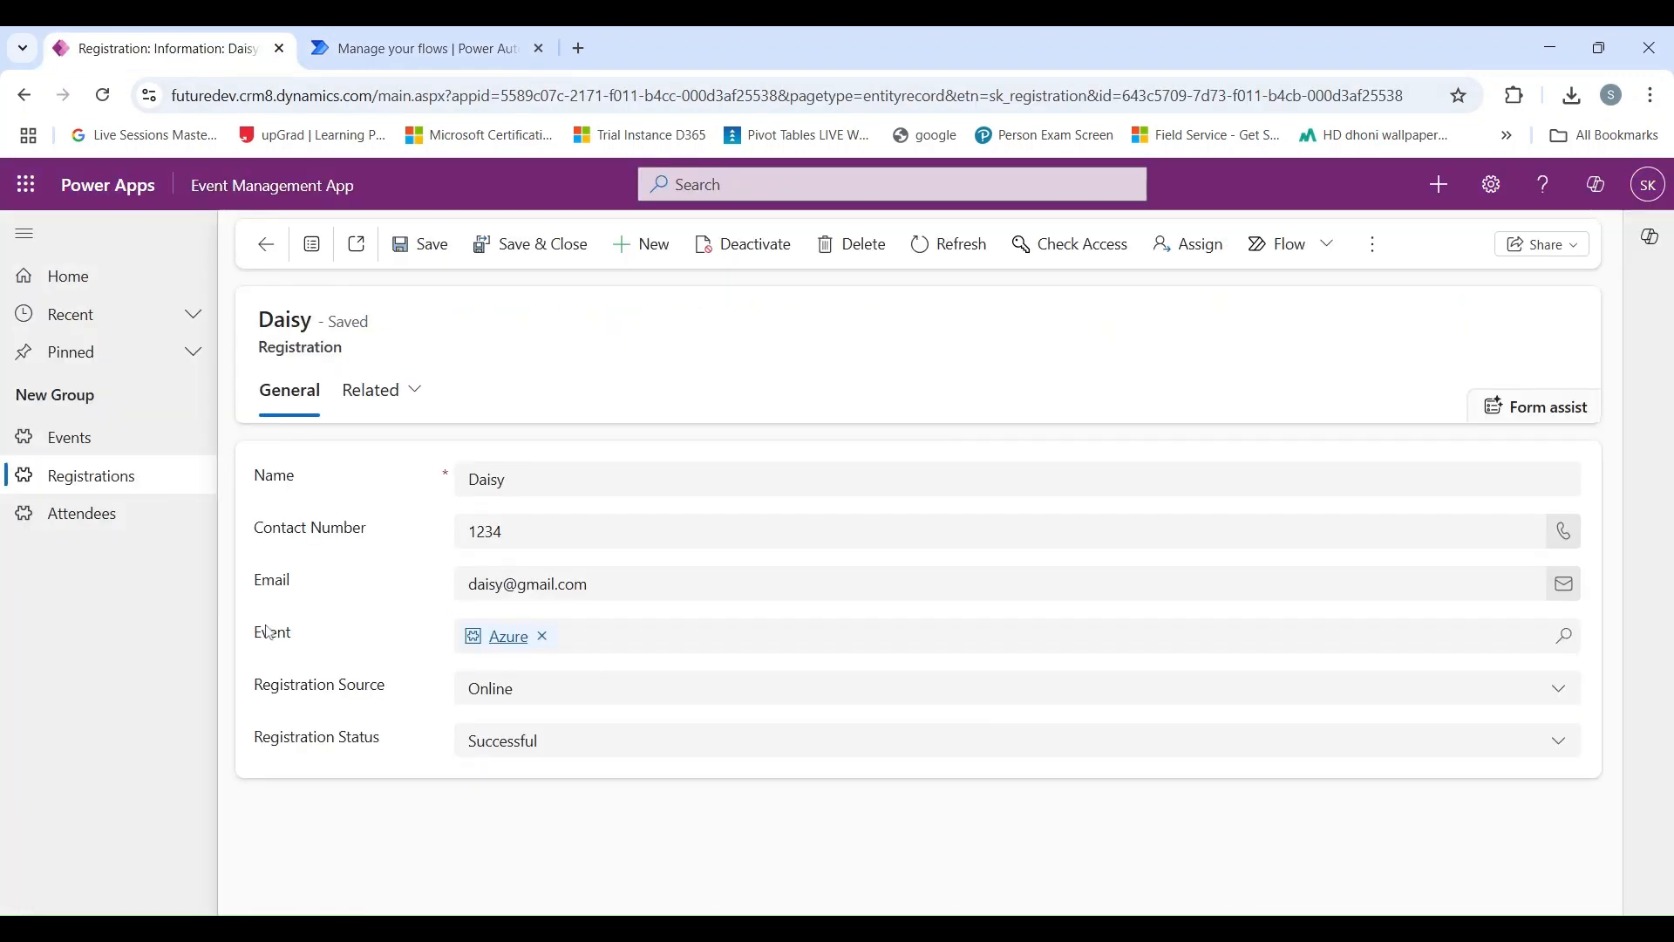